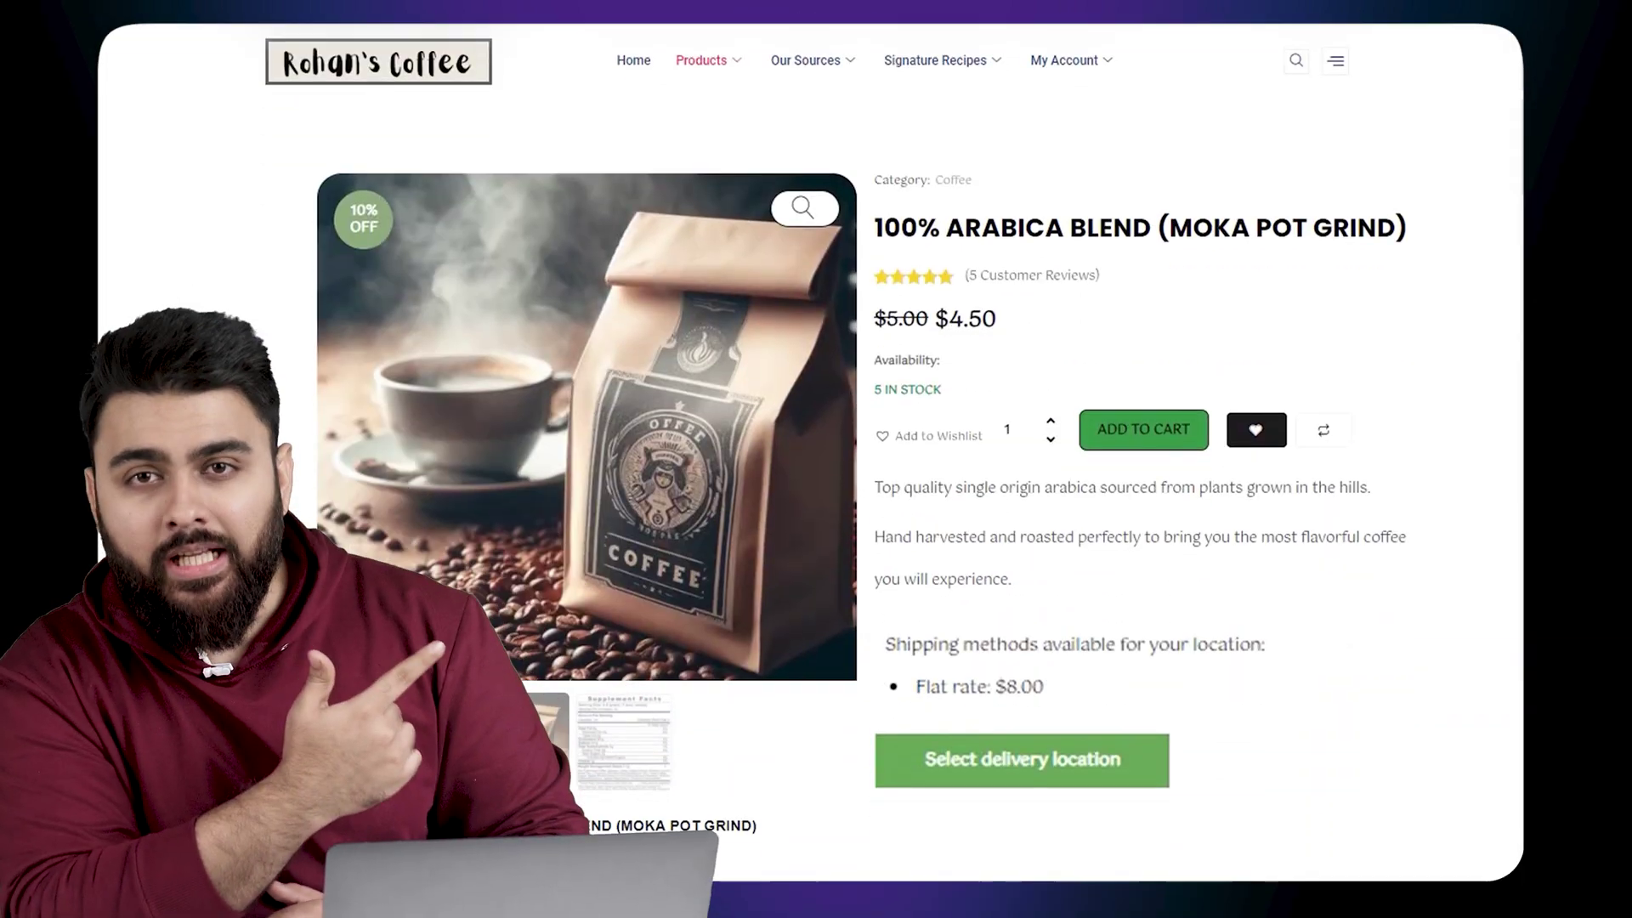
Step: Scroll the Rohan's Coffee product page and drag an add-to-cart widget onto it
{"action": "scroll", "coordinate": [935, 459], "scroll_direction": "down", "scroll_amount": 5}
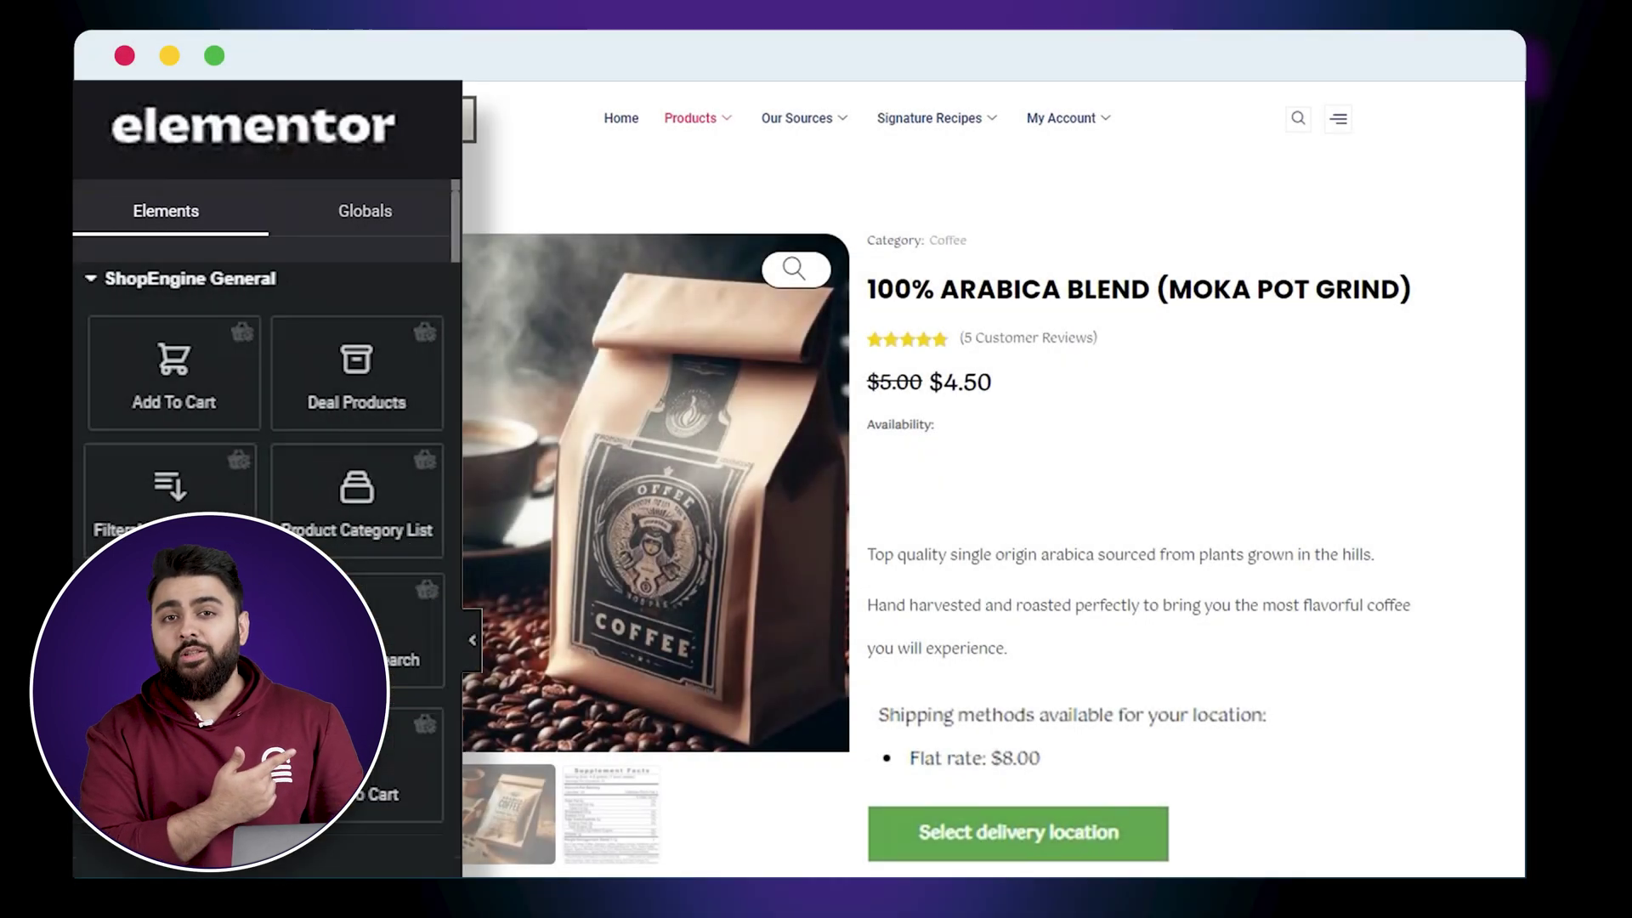
{"action": "left_click_drag", "start_coordinate": [179, 374], "coordinate": [1008, 531]}
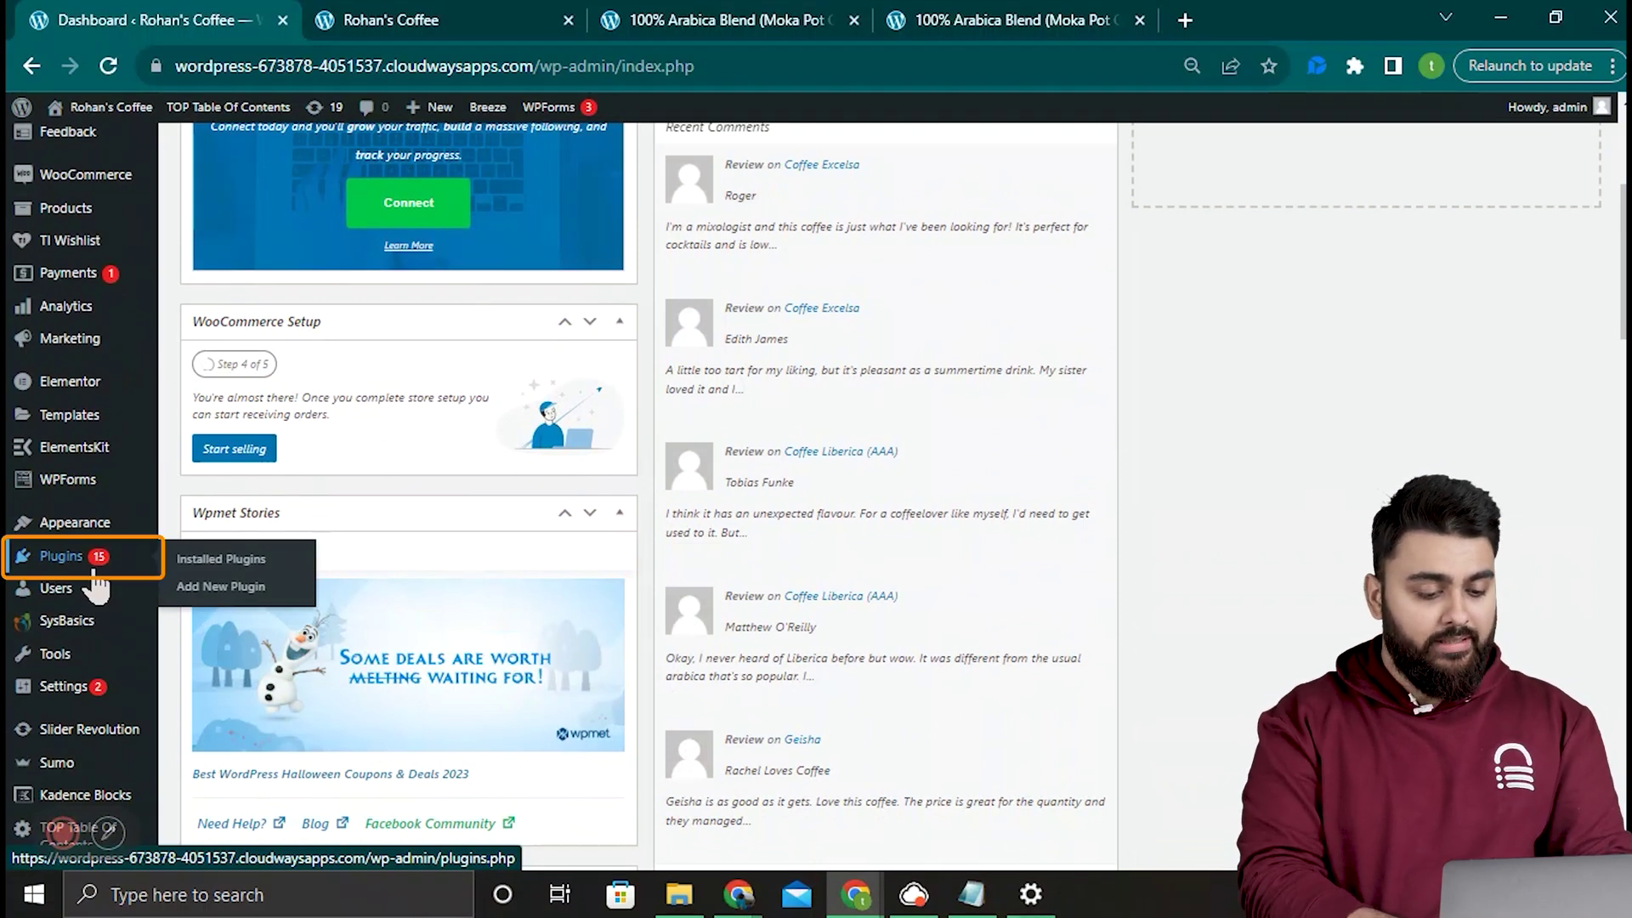
Step: Install and activate the Elementor Website Builder and ShopEngine plugins from Add New Plugin
{"action": "left_click", "coordinate": [297, 593]}
{"action": "type", "text": "Elemen"}
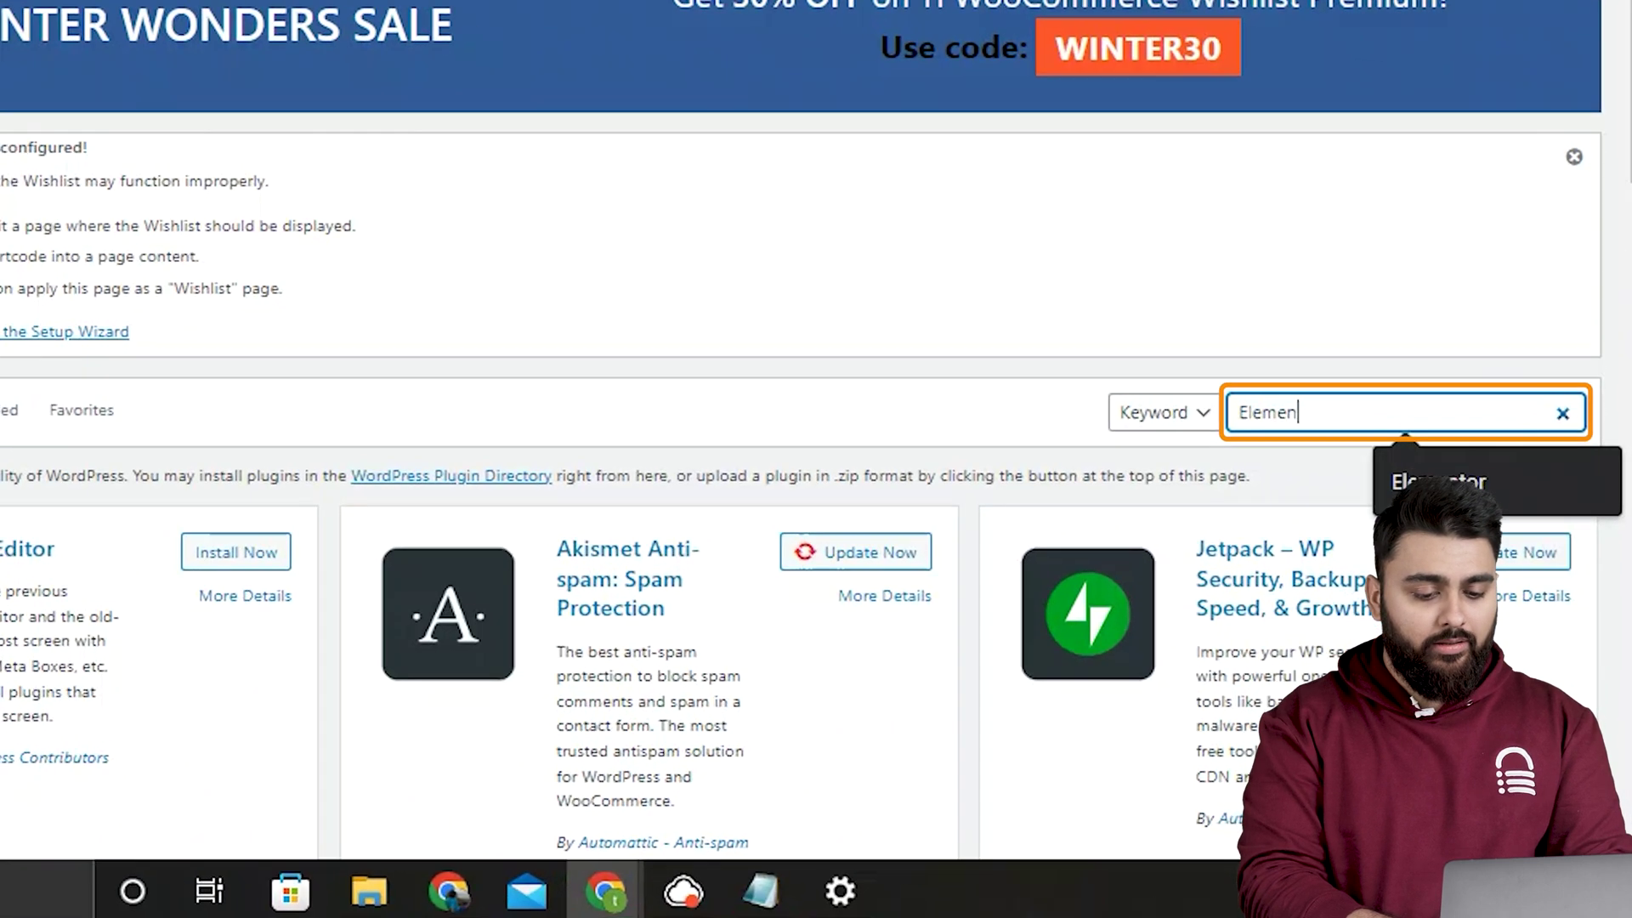
{"action": "type", "text": "tor"}
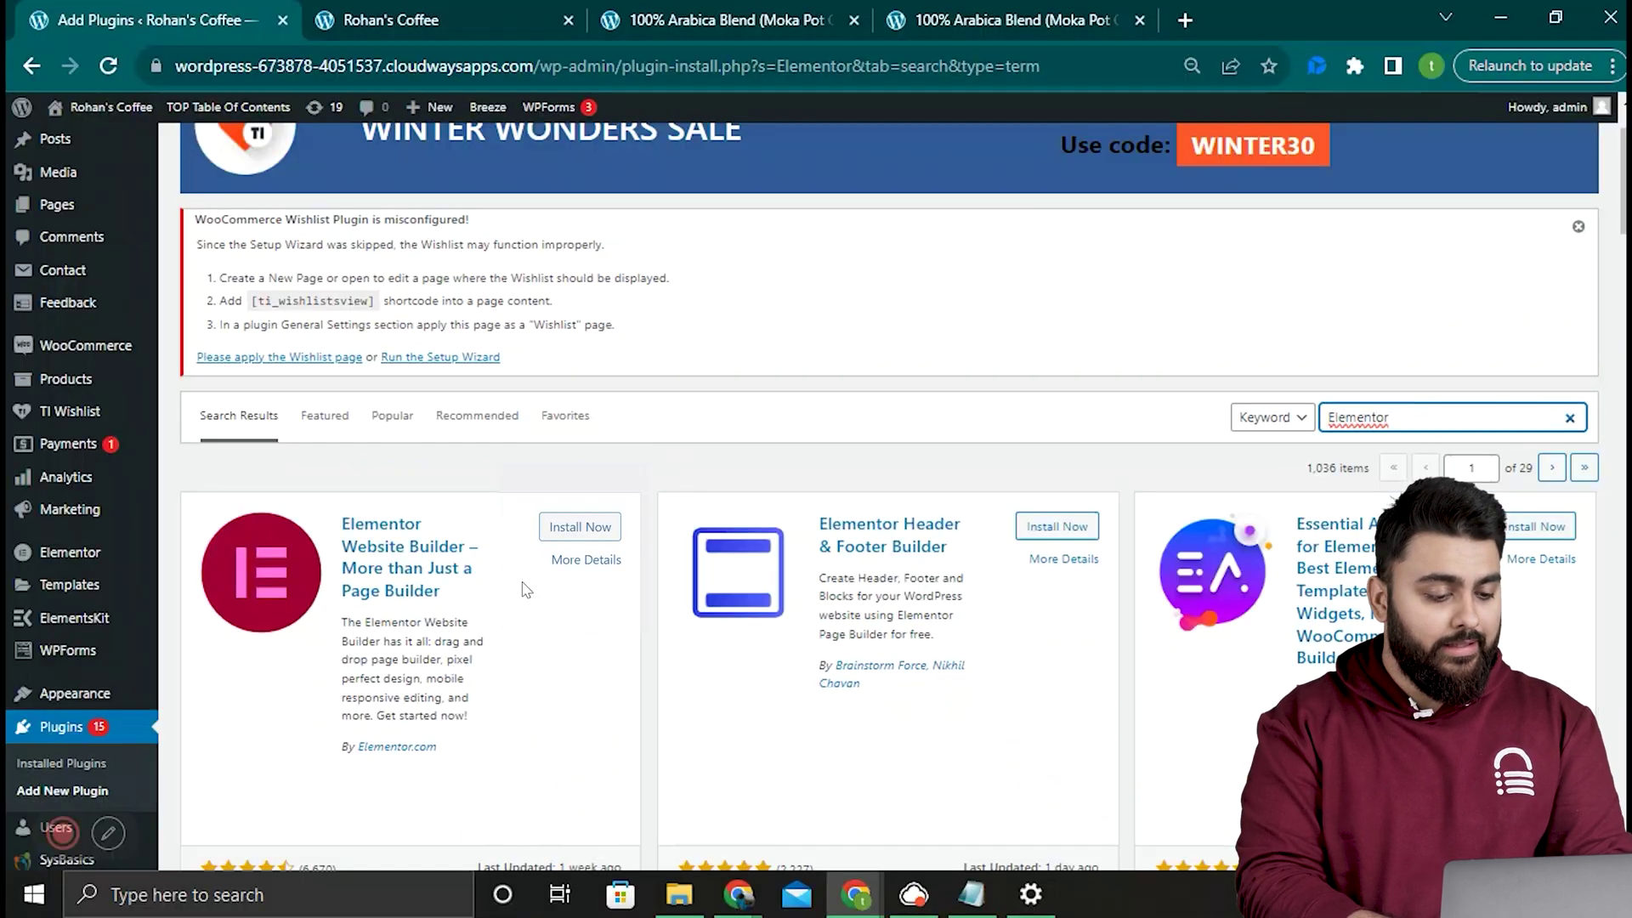
{"action": "left_click", "coordinate": [575, 533]}
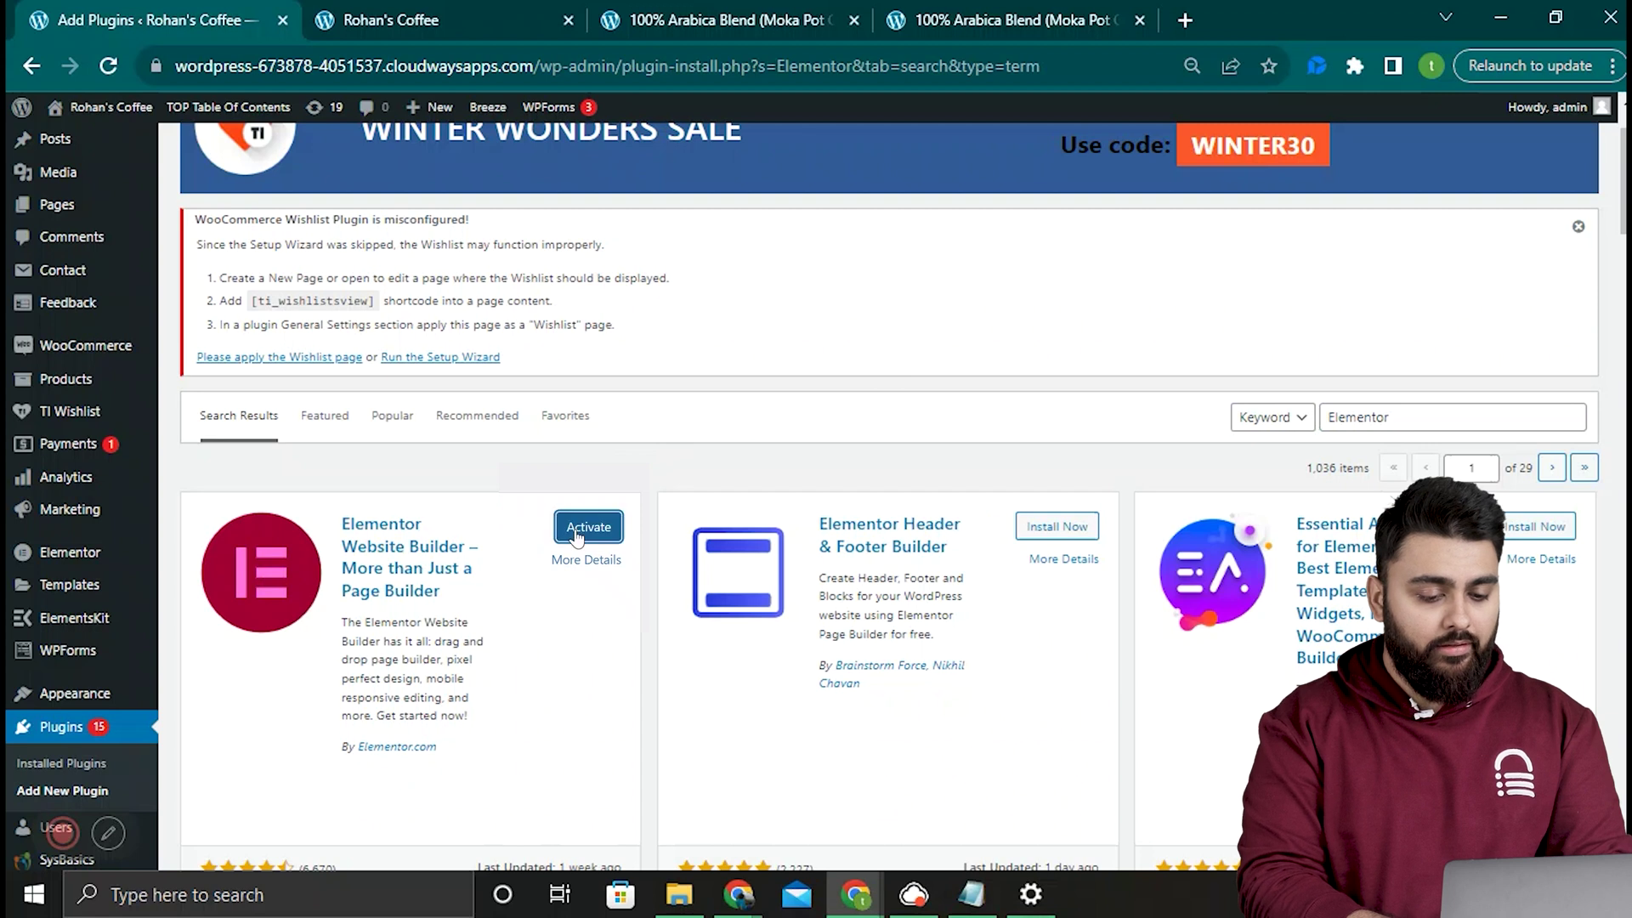
{"action": "type", "text": "ShopEngine"}
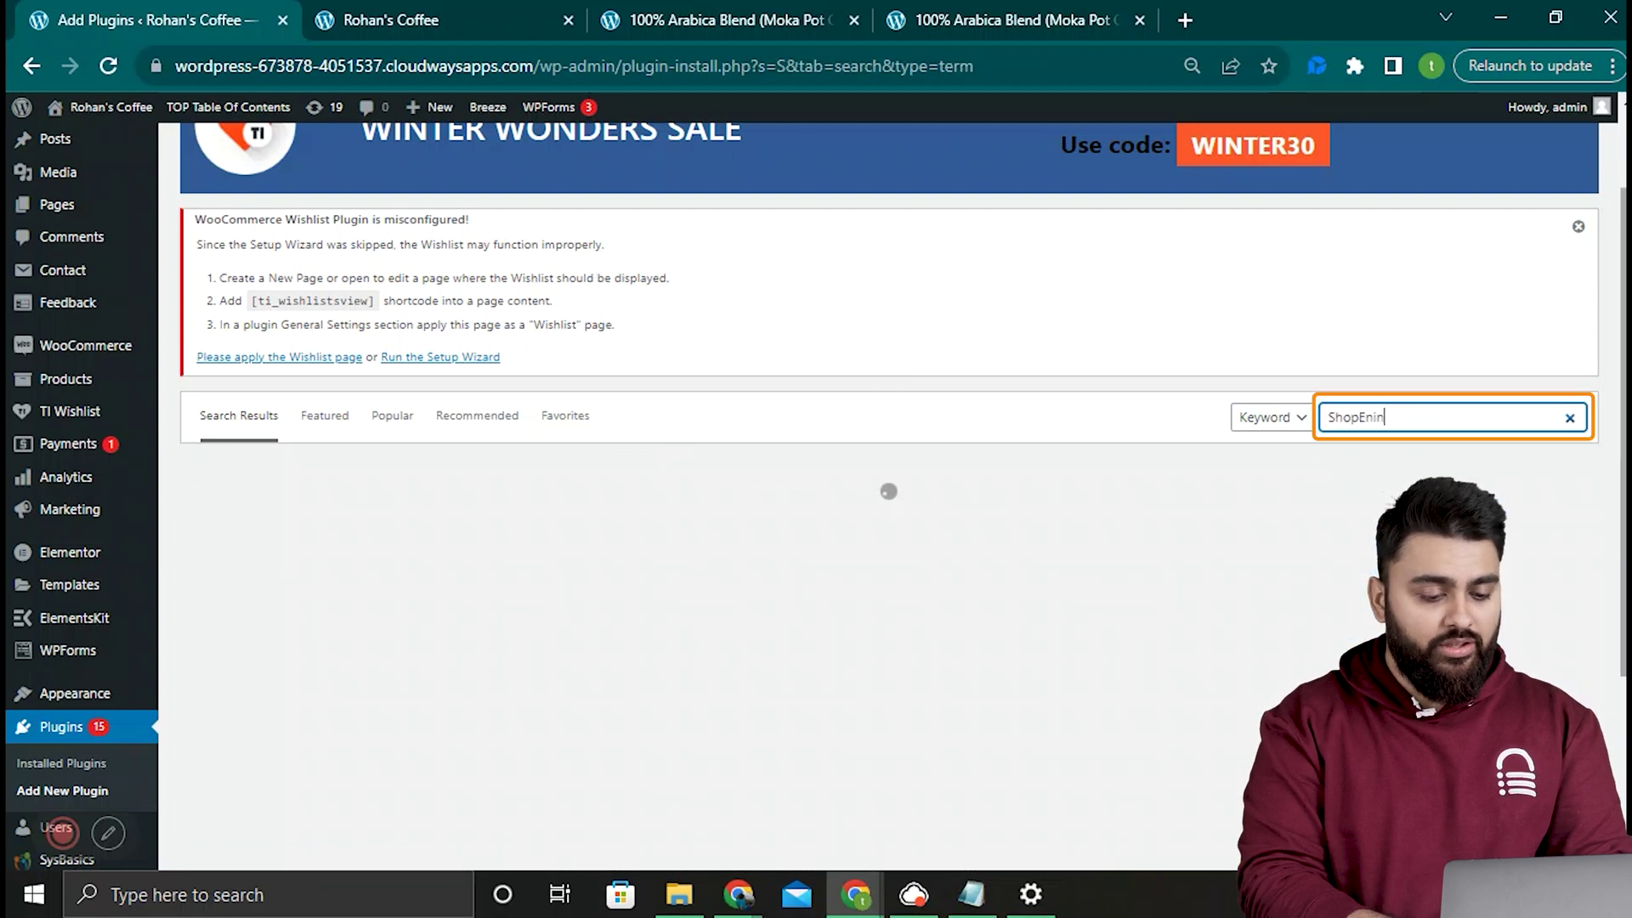
{"action": "left_click", "coordinate": [607, 537]}
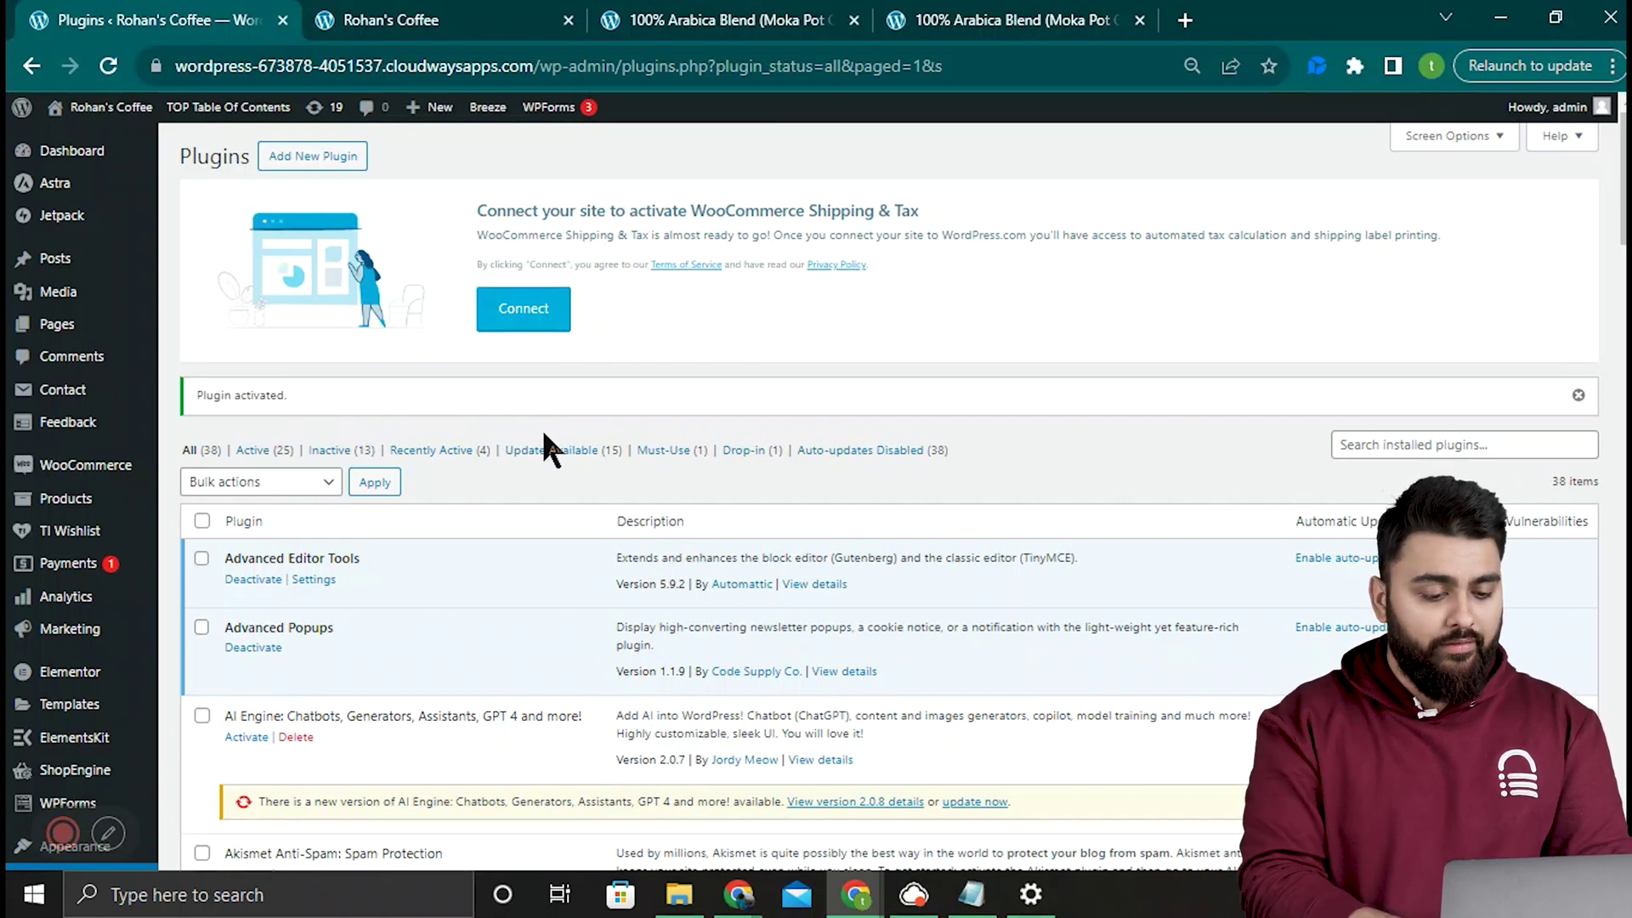
Step: Review the Single product widgets in ShopEngine's Widgets settings and save the changes
{"action": "mouse_move", "coordinate": [112, 805]}
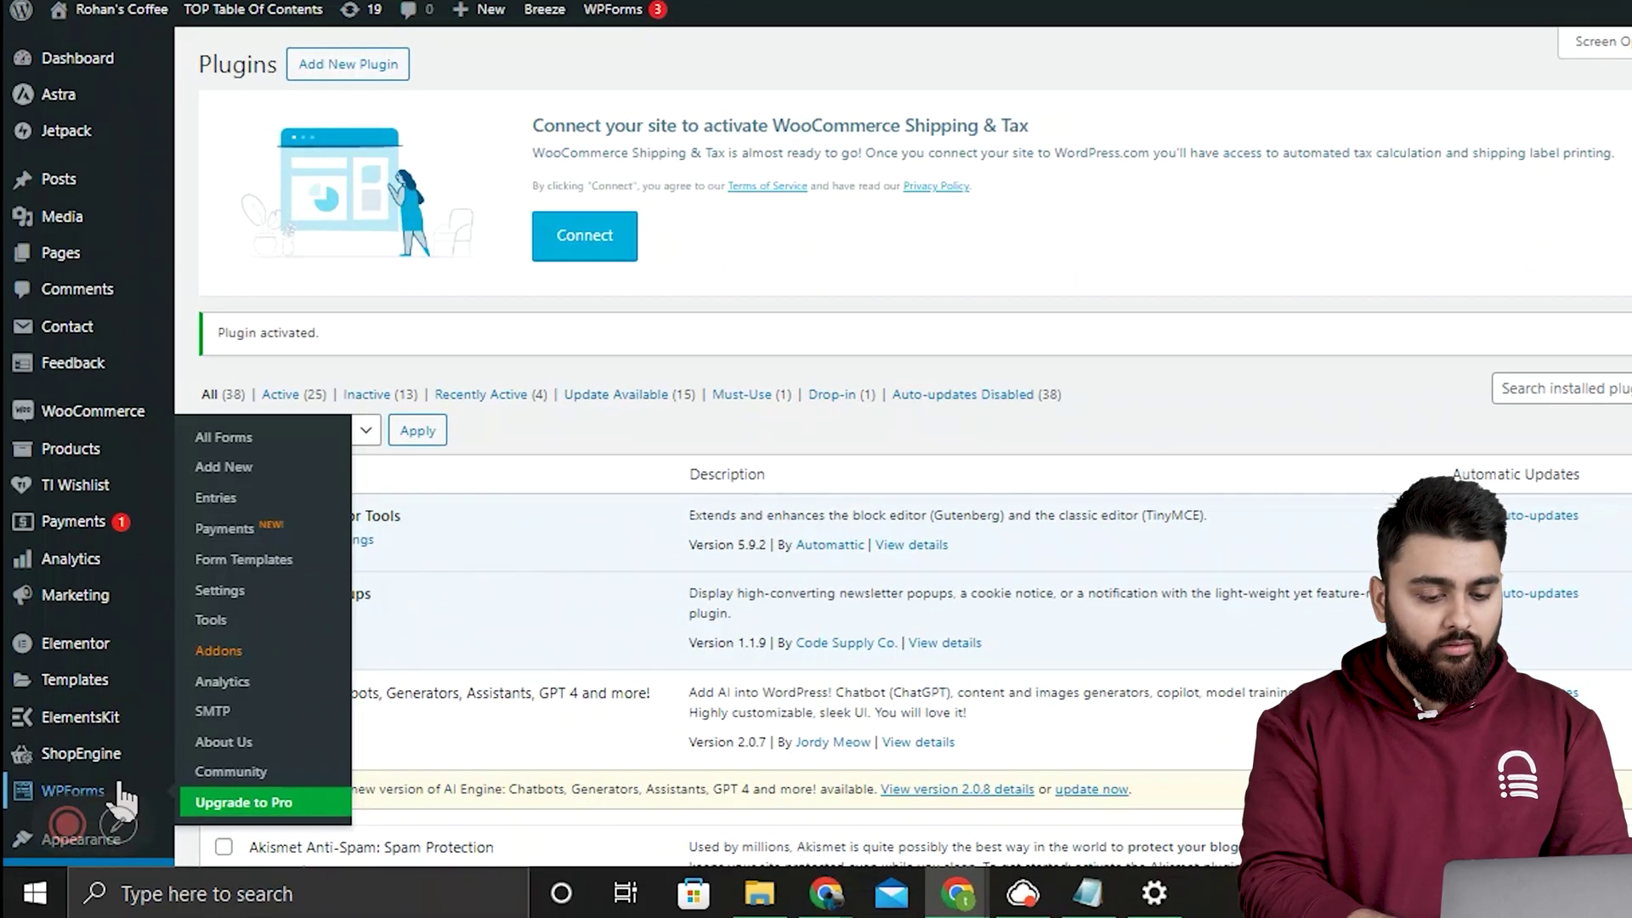
{"action": "mouse_move", "coordinate": [116, 767]}
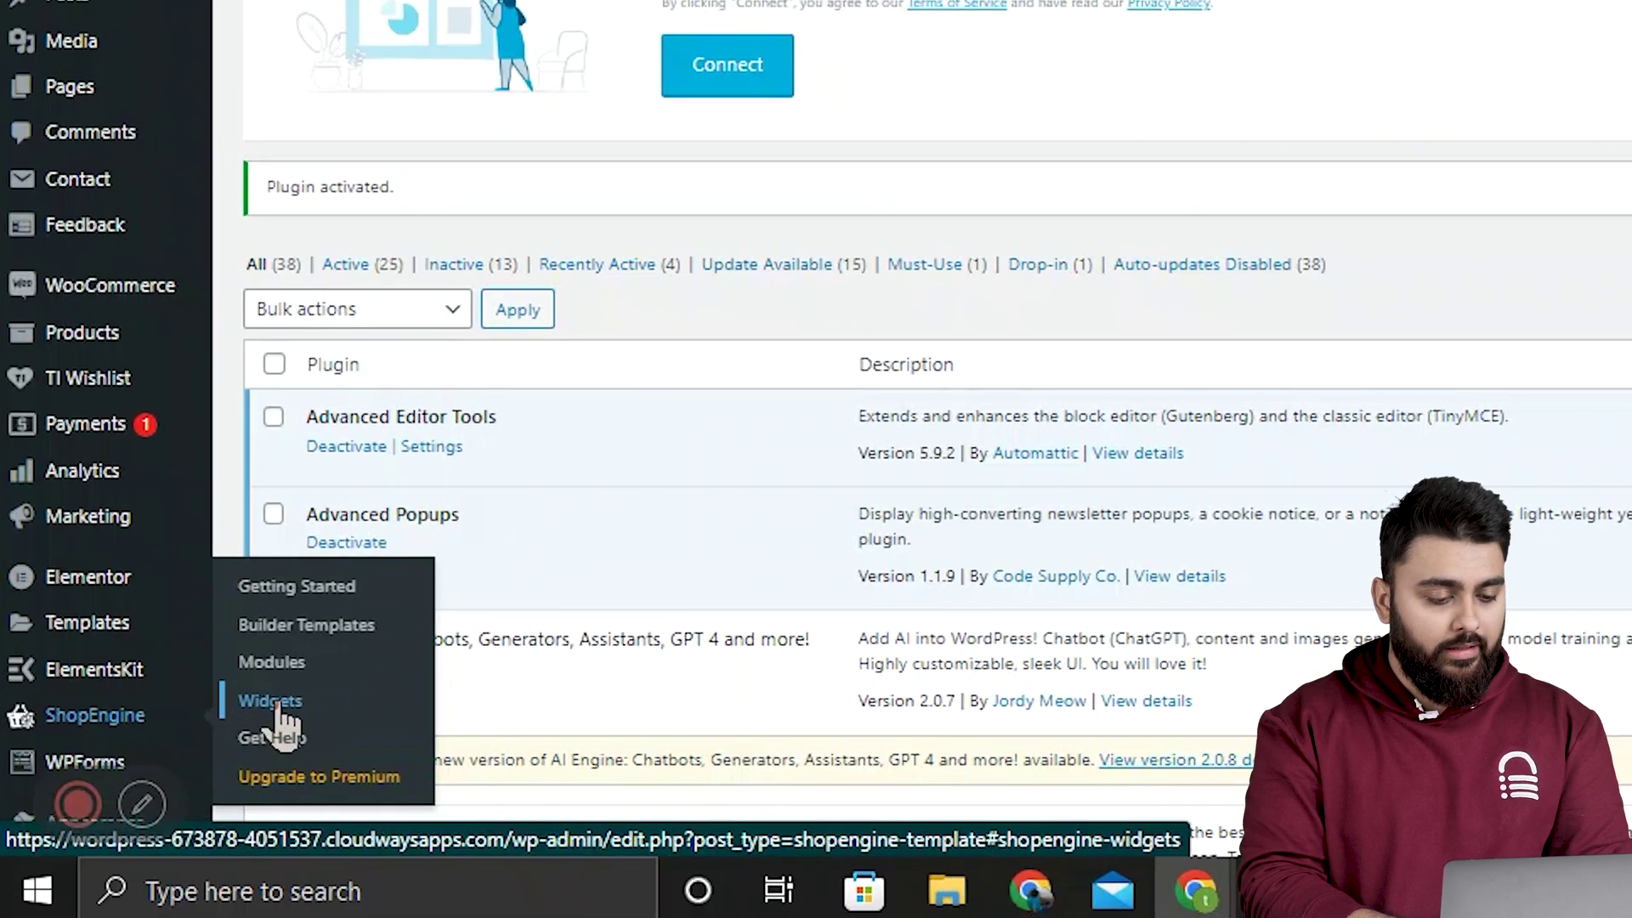
{"action": "left_click", "coordinate": [337, 704]}
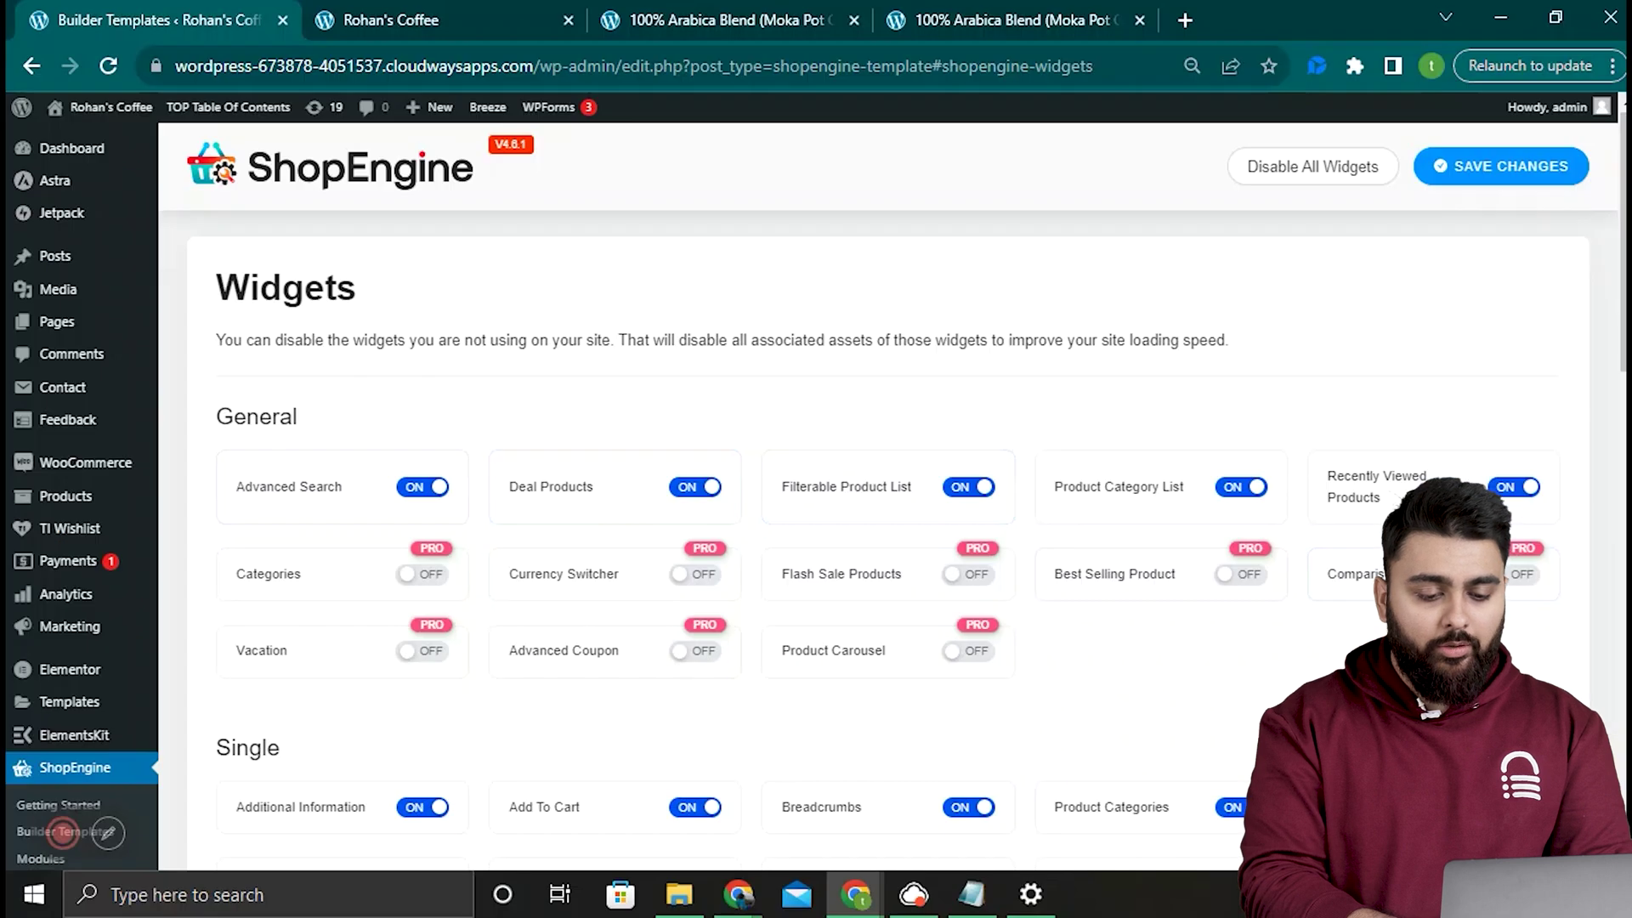
{"action": "scroll", "coordinate": [1597, 709], "scroll_direction": "down", "scroll_amount": 3}
{"action": "scroll", "coordinate": [1598, 710], "scroll_direction": "down", "scroll_amount": 2}
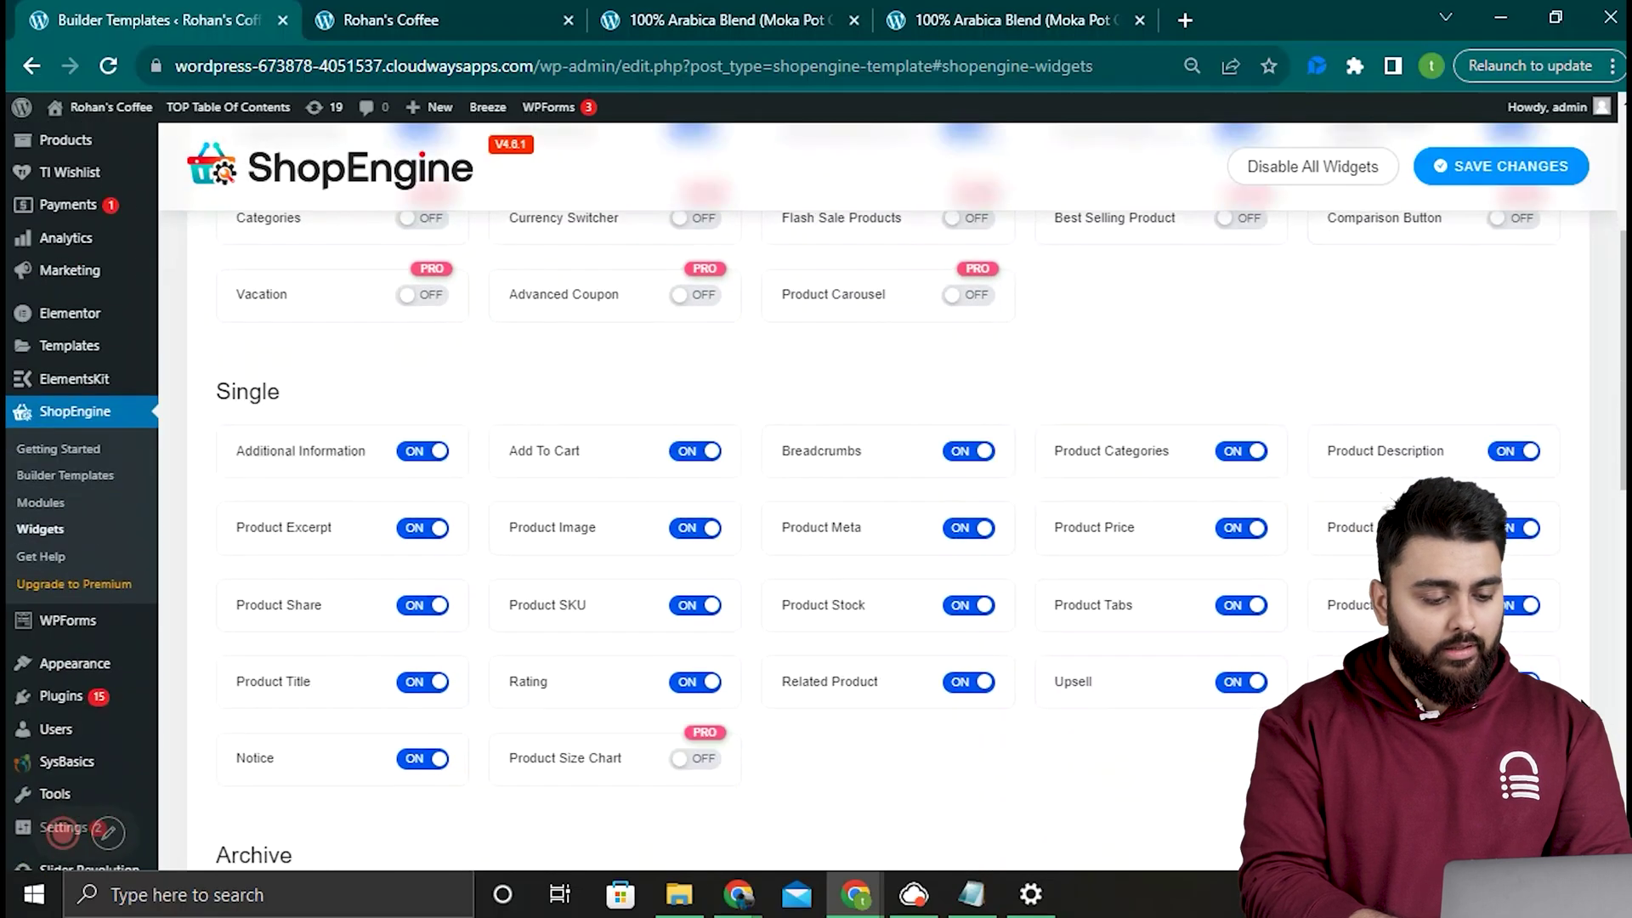
{"action": "scroll", "coordinate": [1597, 710], "scroll_direction": "up", "scroll_amount": 5}
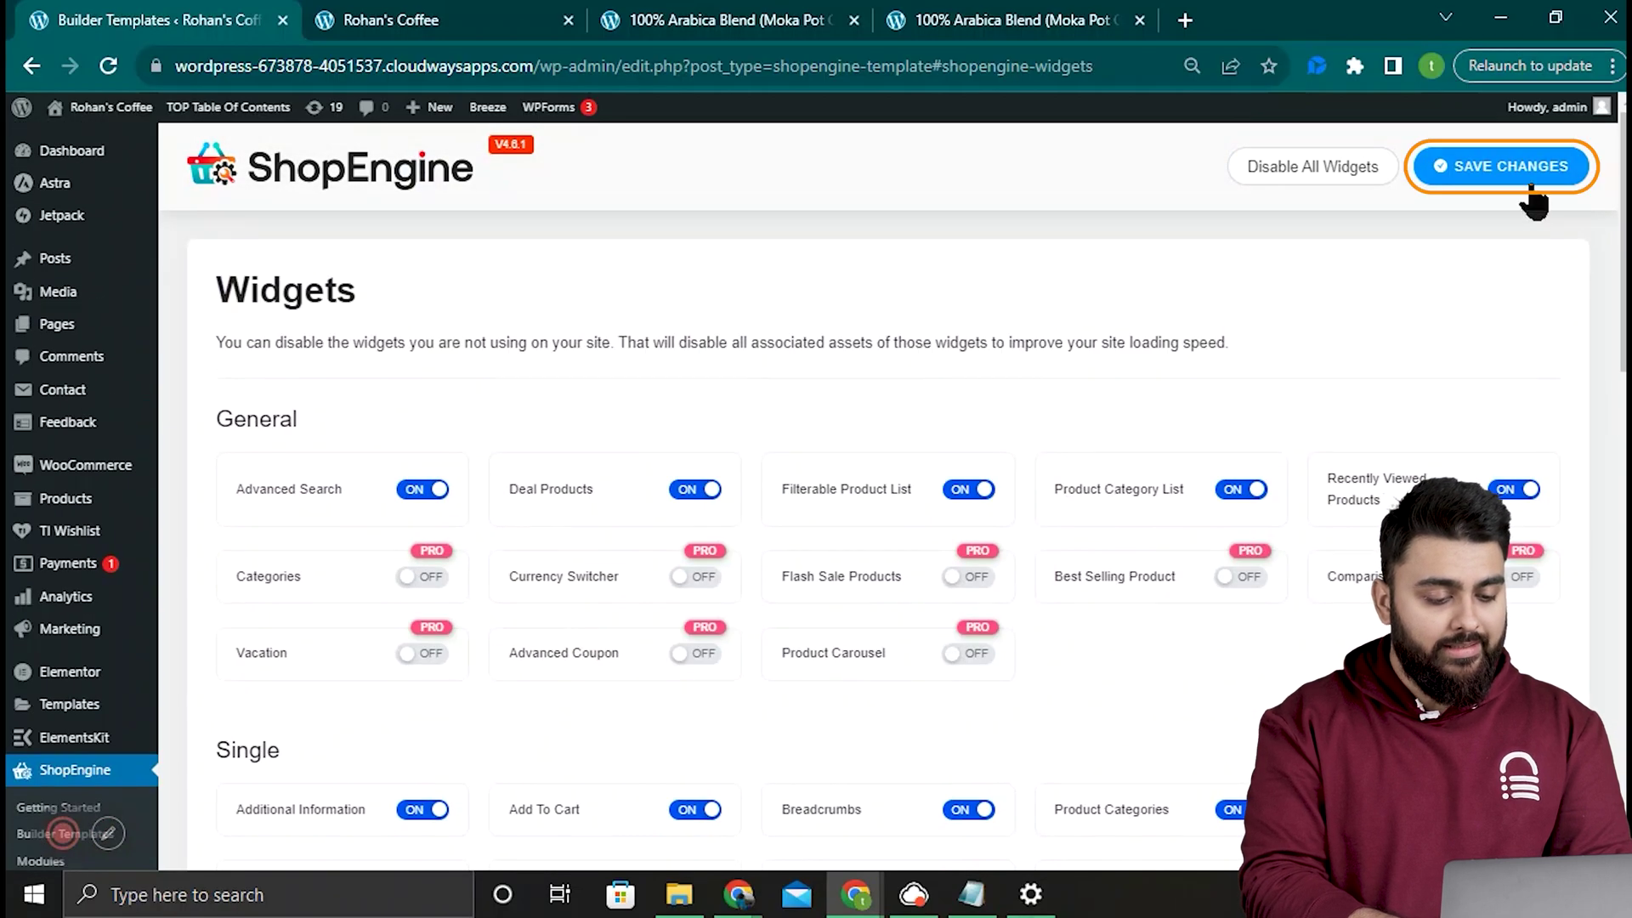
{"action": "left_click", "coordinate": [1530, 177]}
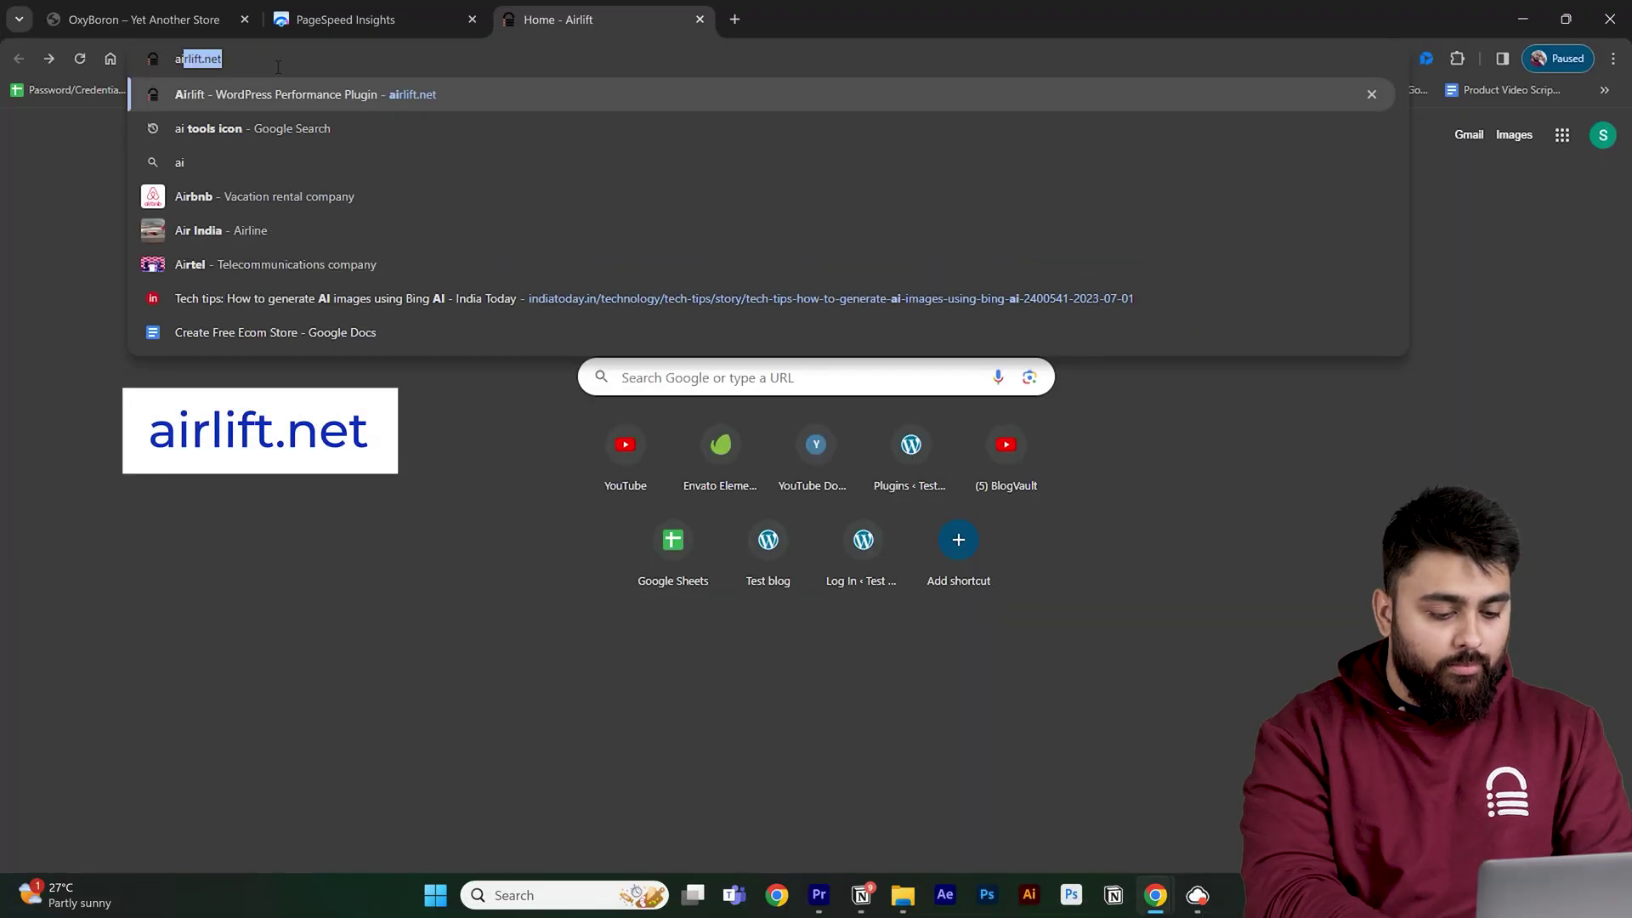
Step: Create an Airlift account on airlift.net, register the site URL, and download the Airlift plugin
{"action": "type", "text": "r"}
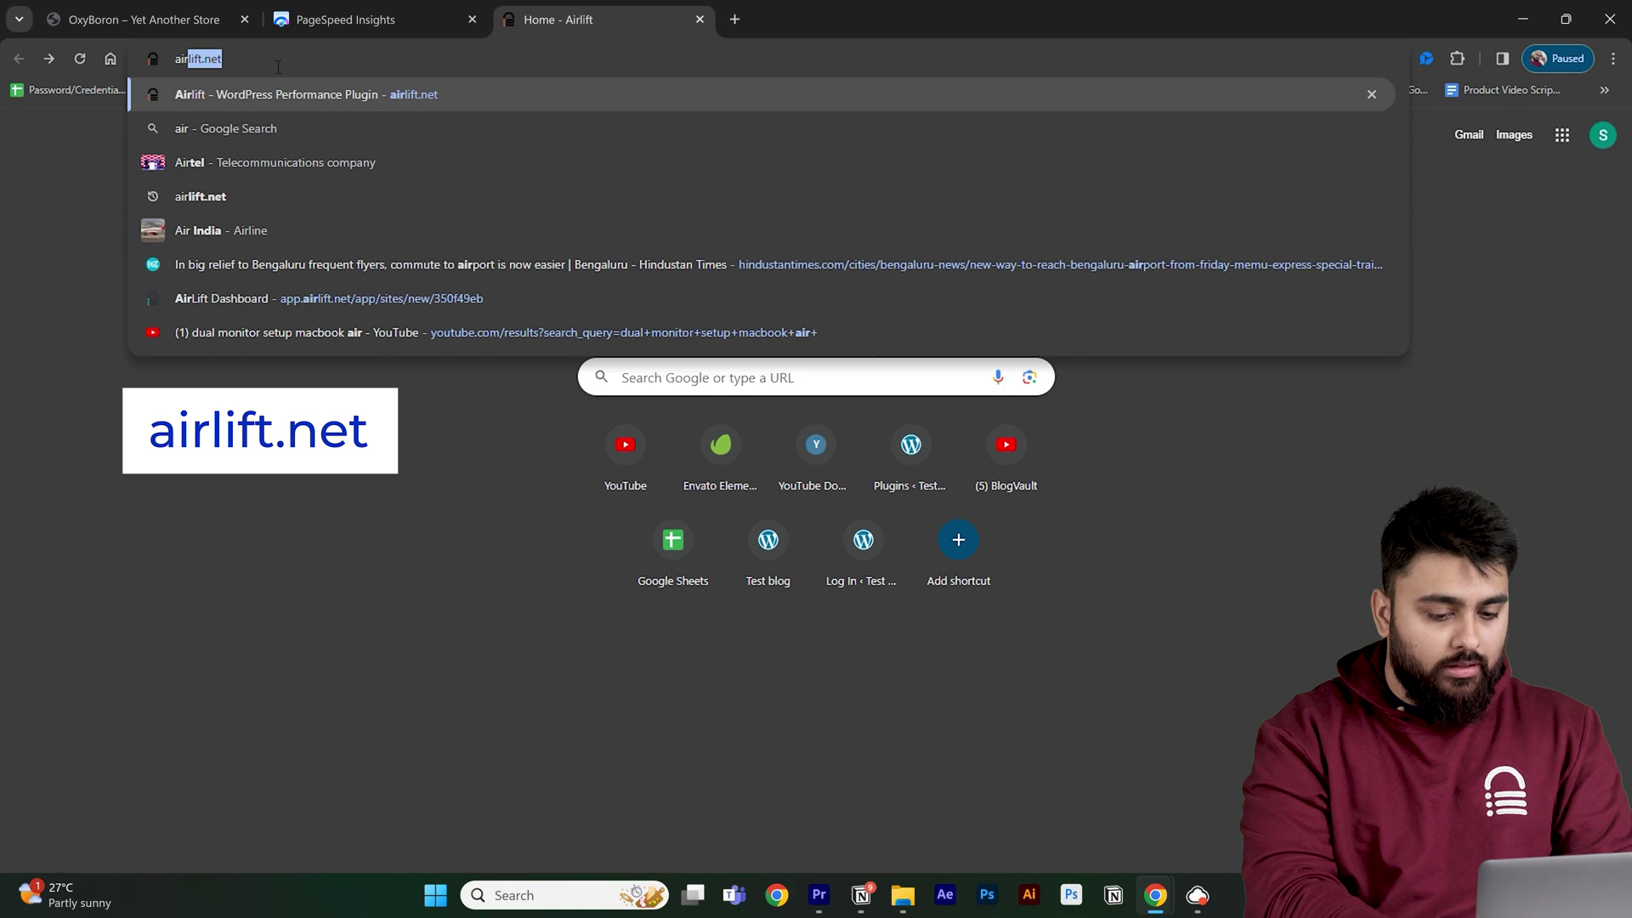
{"action": "key", "text": "Return"}
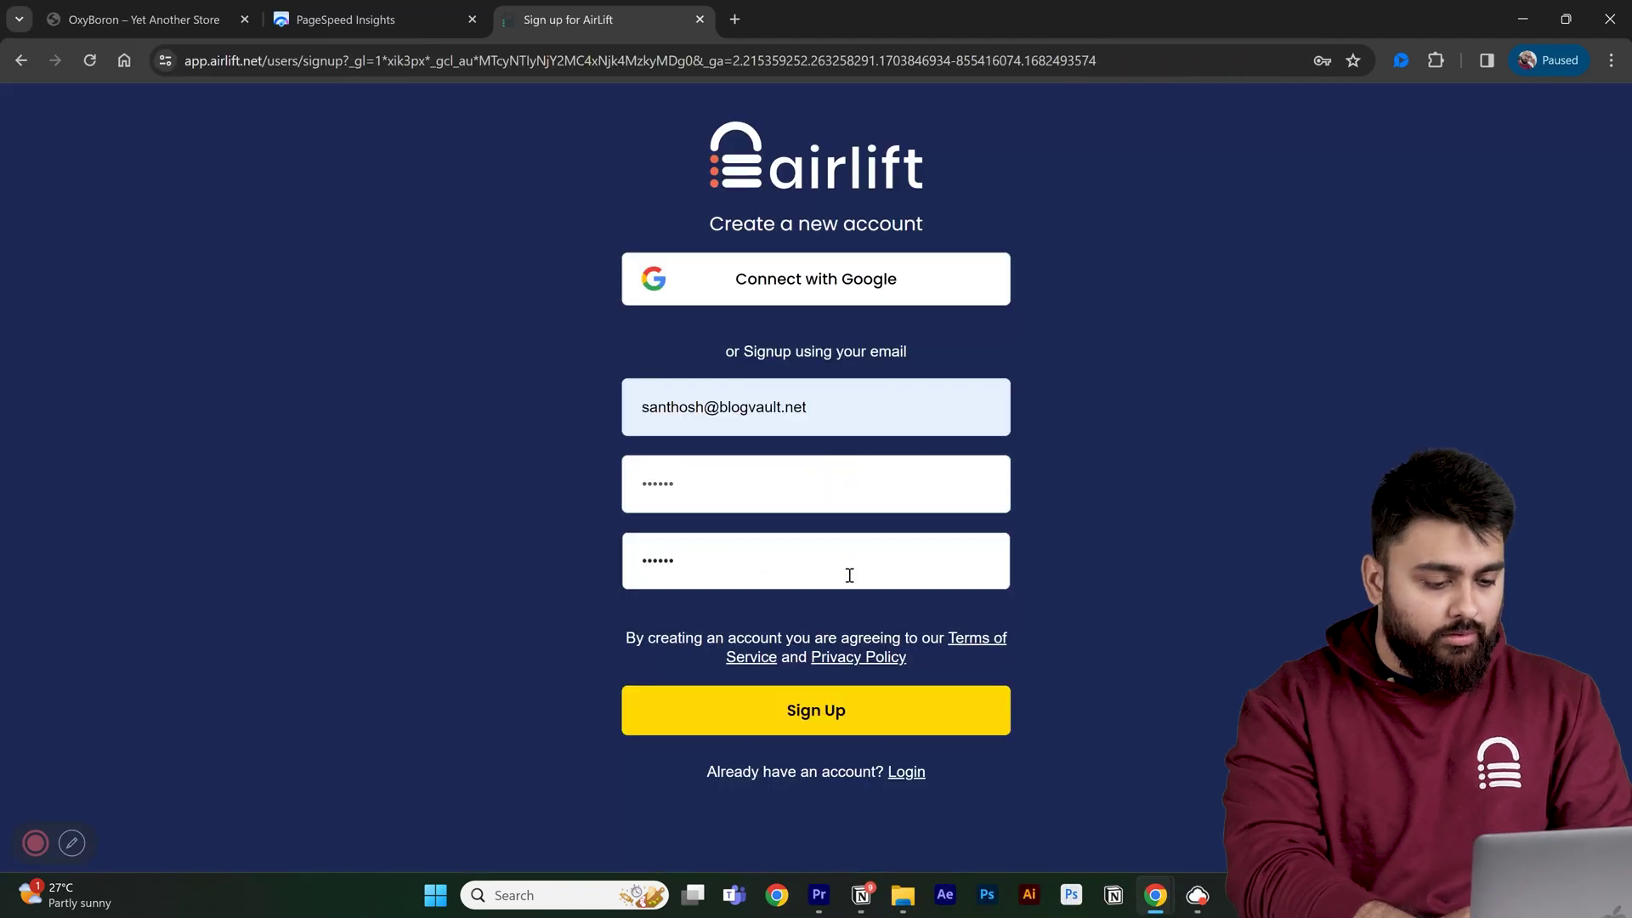
{"action": "left_click", "coordinate": [816, 711]}
{"action": "left_click", "coordinate": [844, 512]}
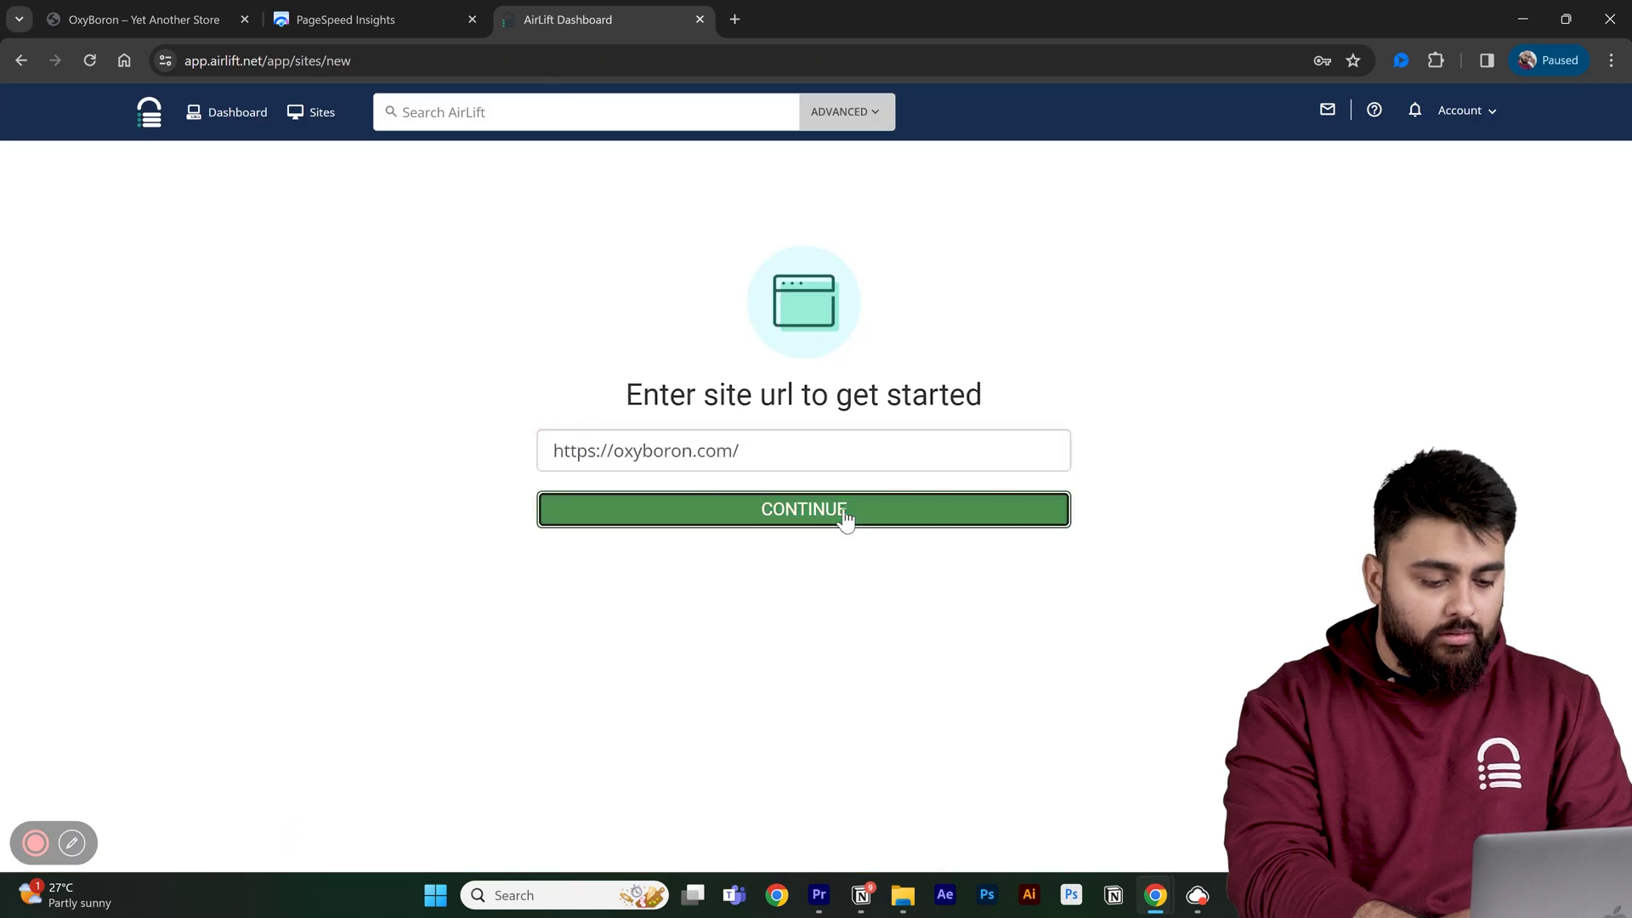
{"action": "left_click", "coordinate": [1034, 323]}
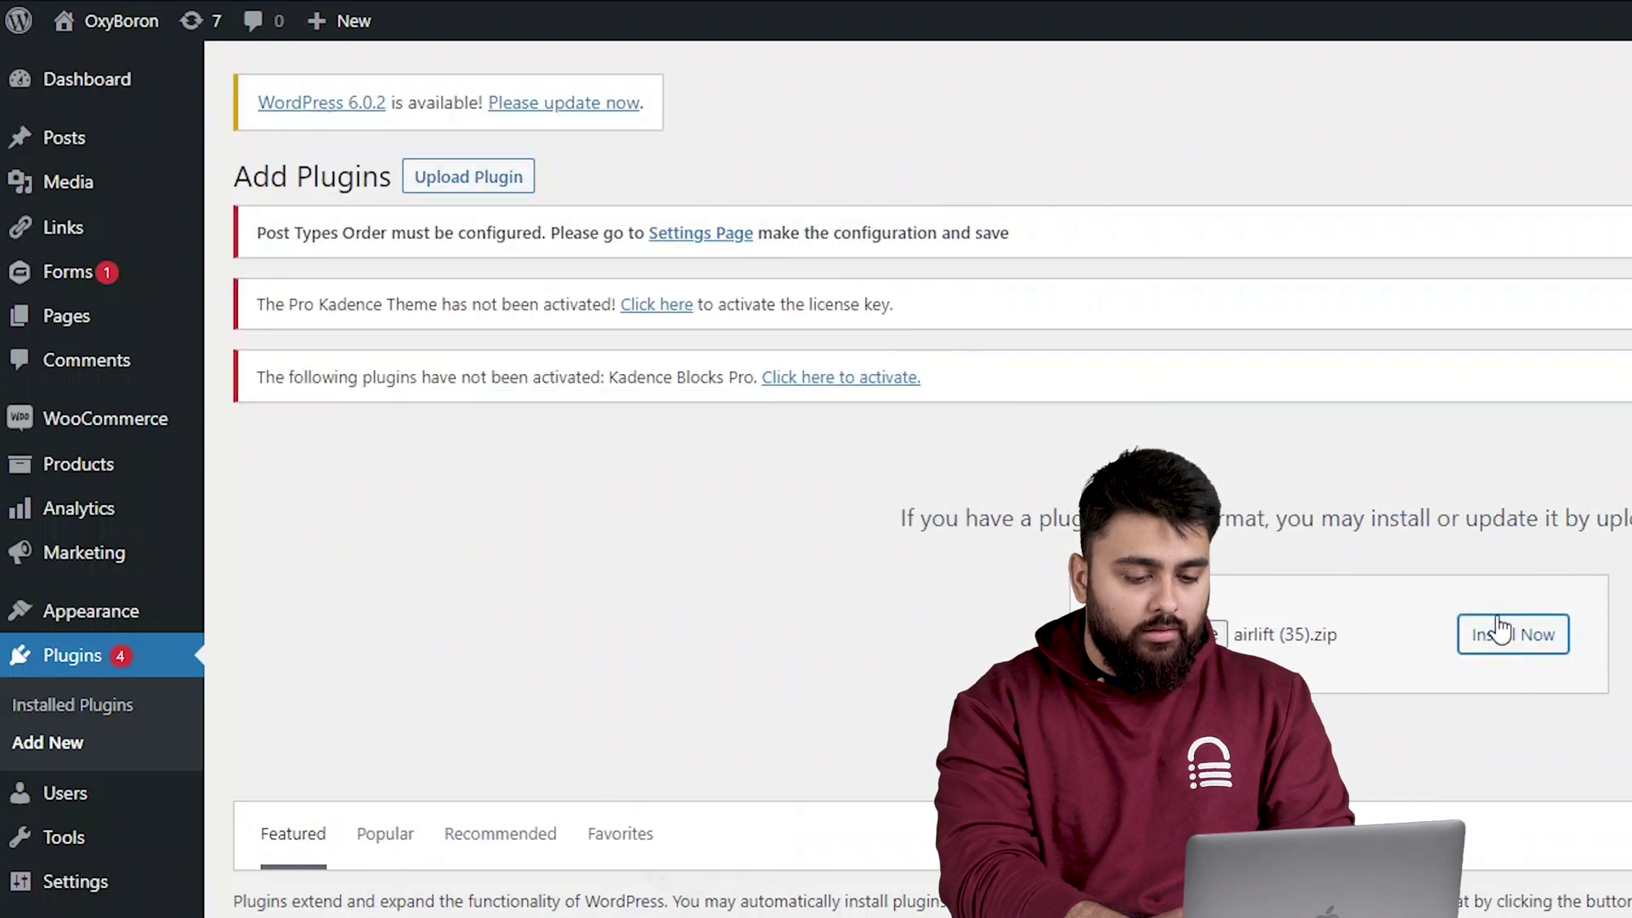
Step: Install the uploaded airlift (35).zip plugin and activate it
{"action": "left_click", "coordinate": [1498, 633]}
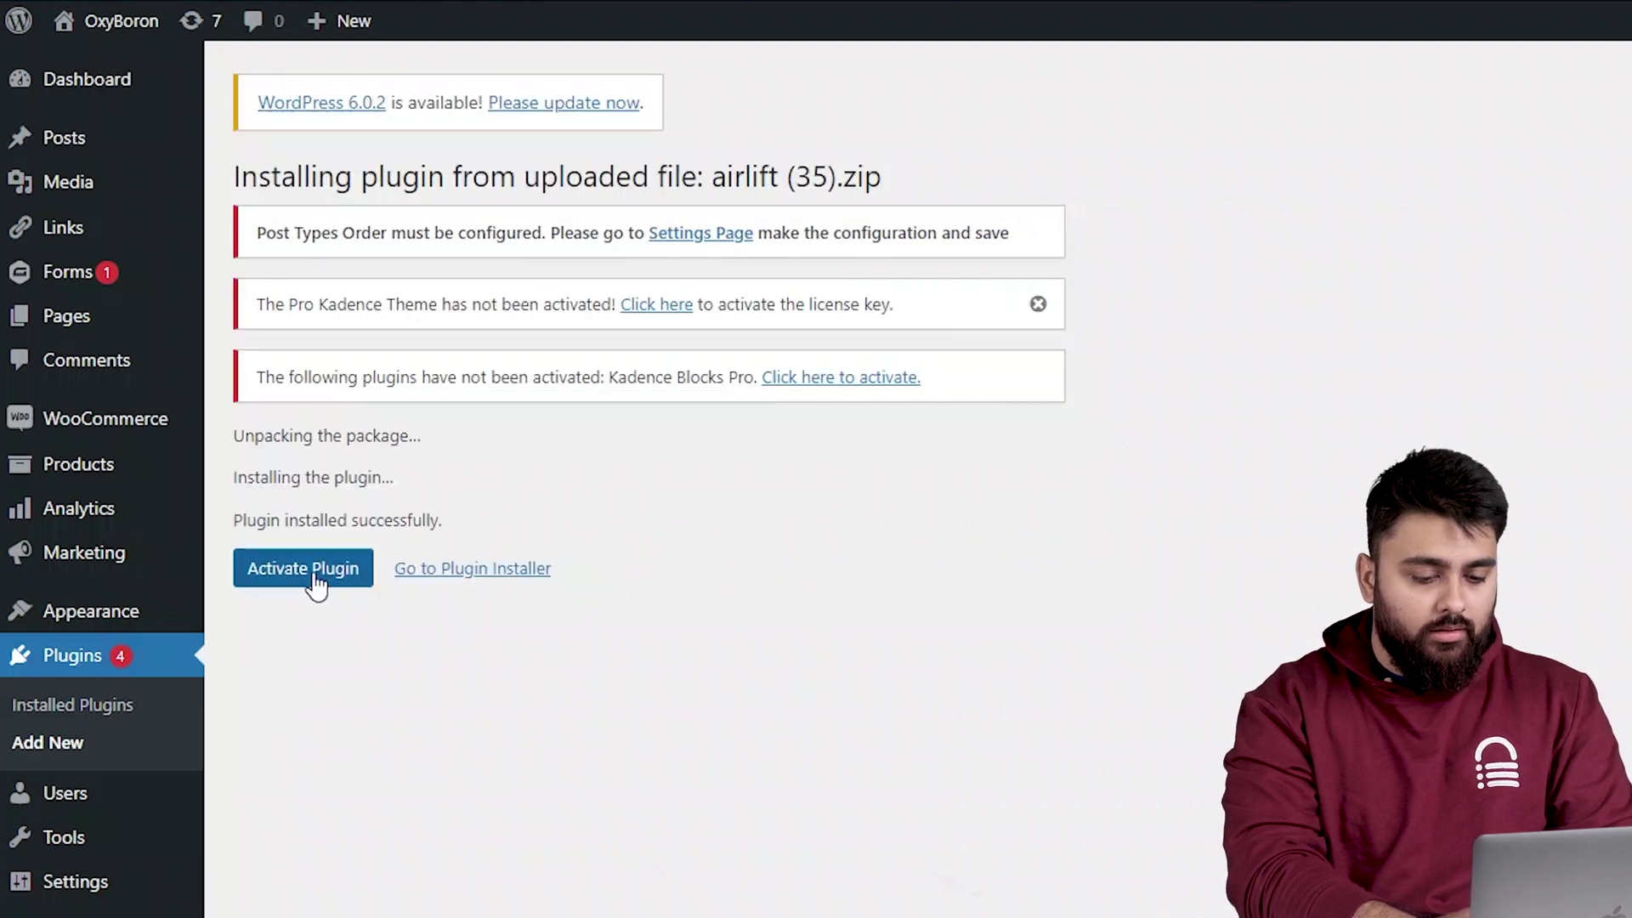
{"action": "left_click", "coordinate": [310, 570]}
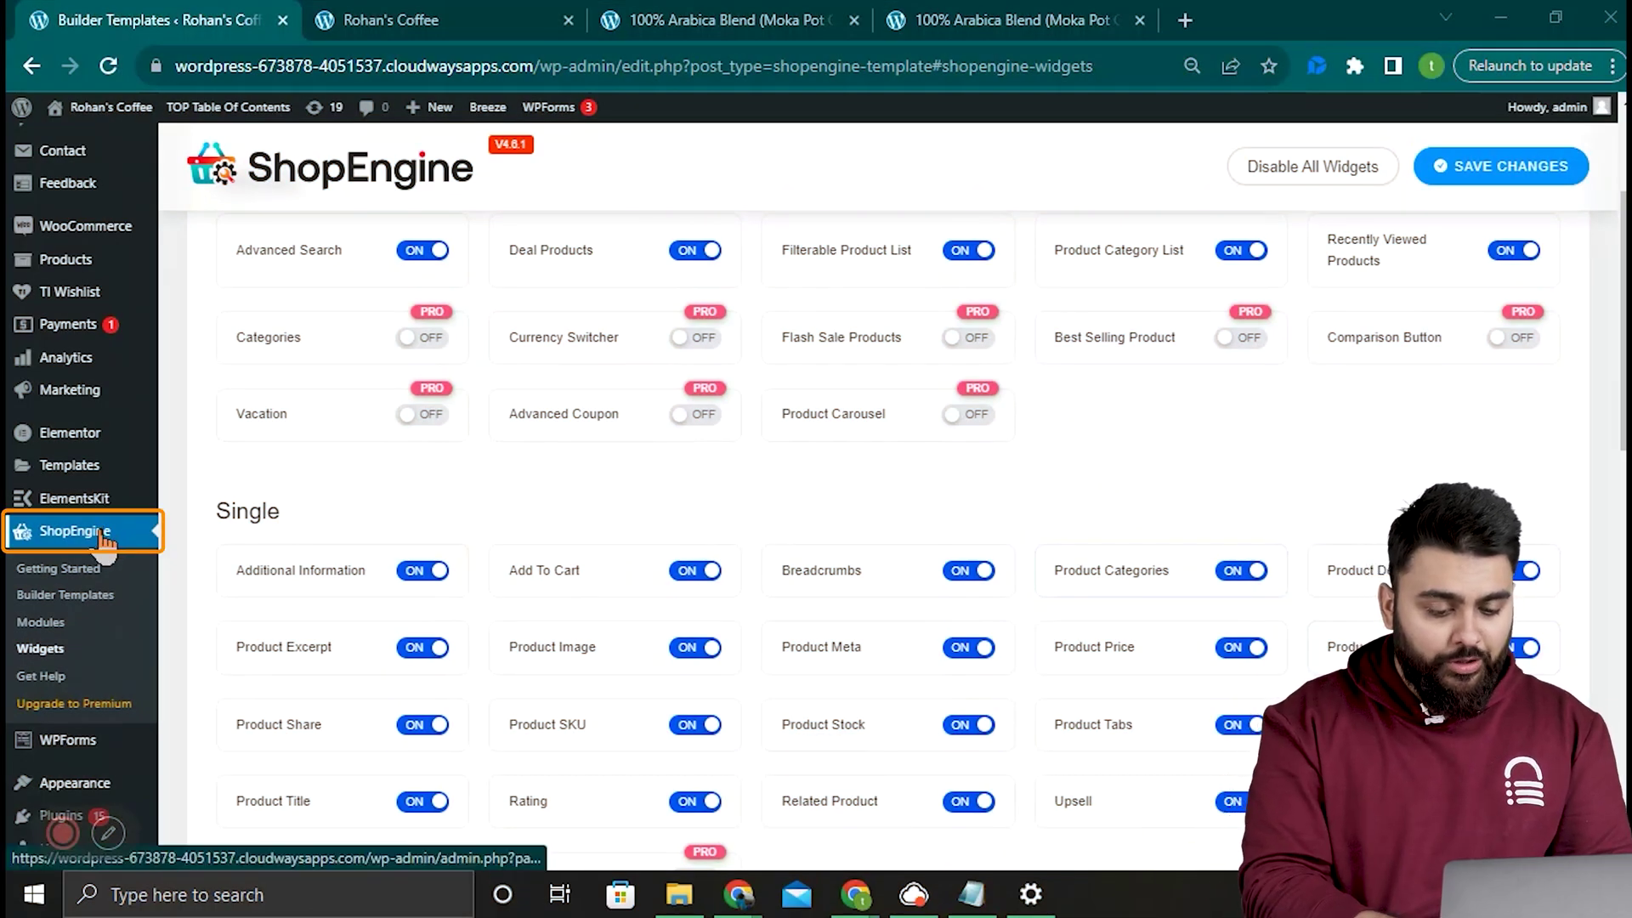
Step: Add a Single builder template named 'Product page template' with blank design, set Active, and save
{"action": "left_click", "coordinate": [128, 605]}
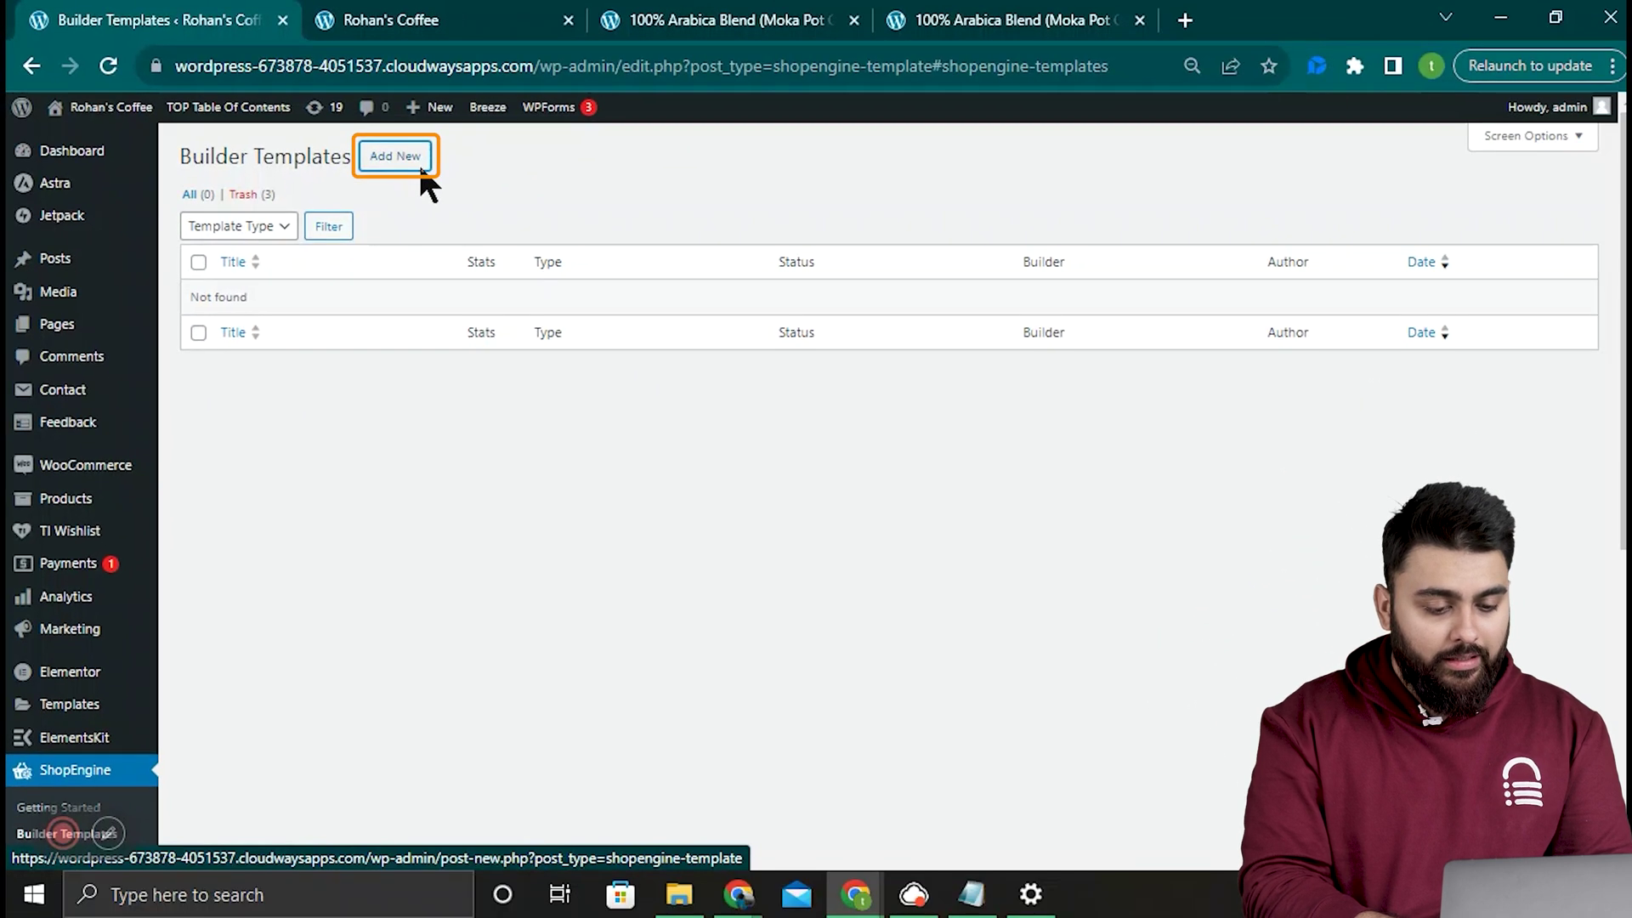
{"action": "left_click", "coordinate": [421, 170]}
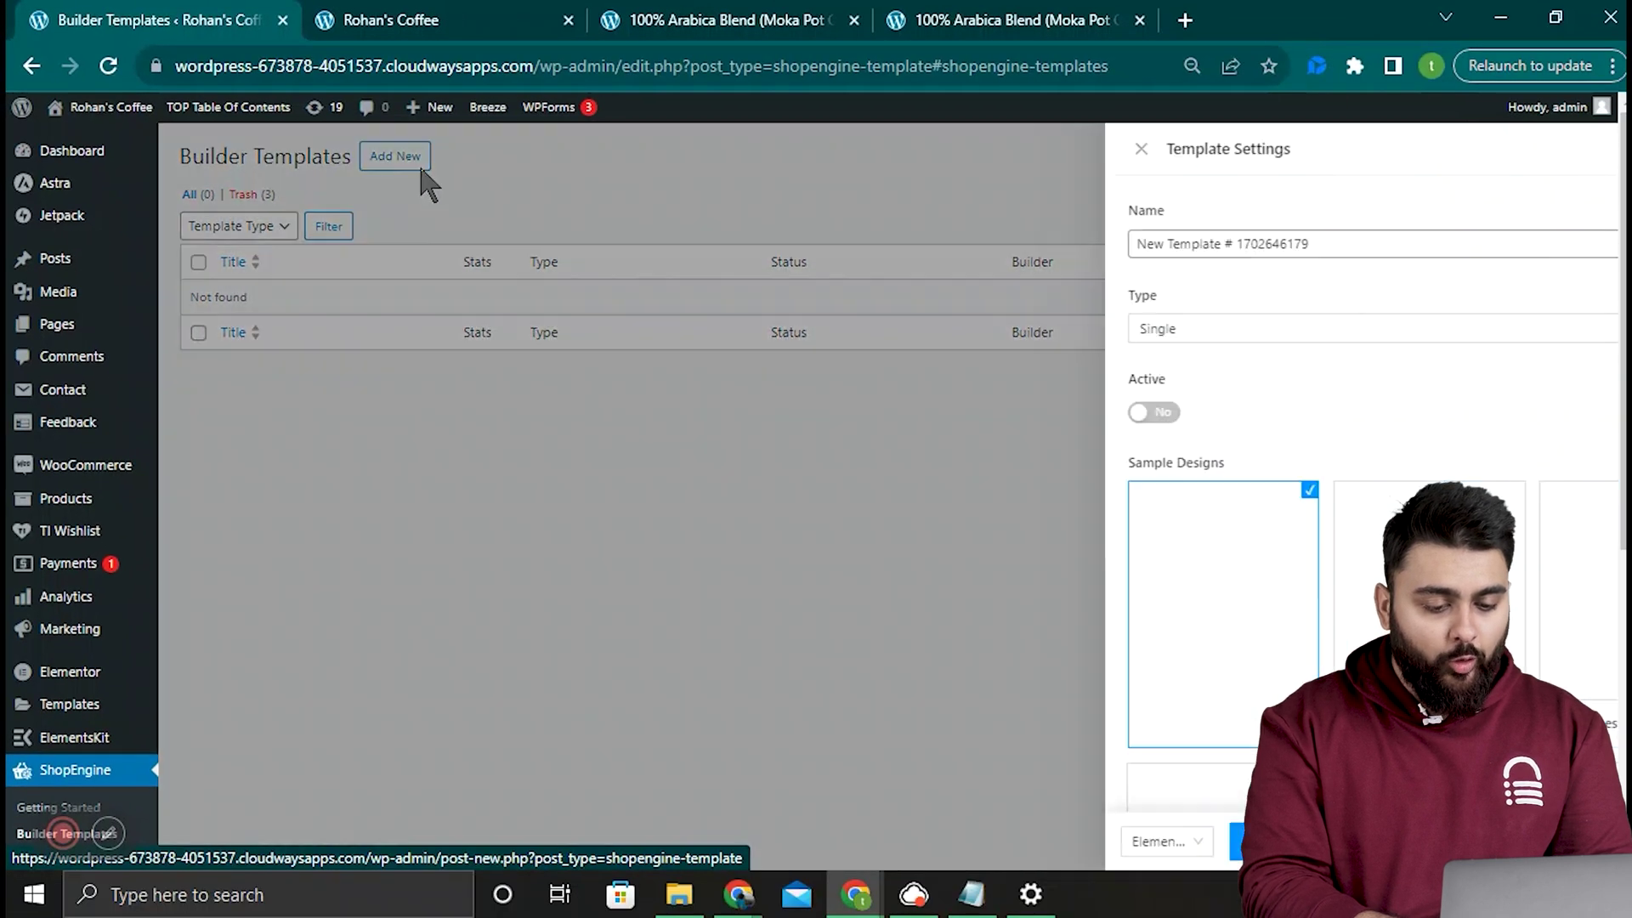
{"action": "type", "text": "Product page template"}
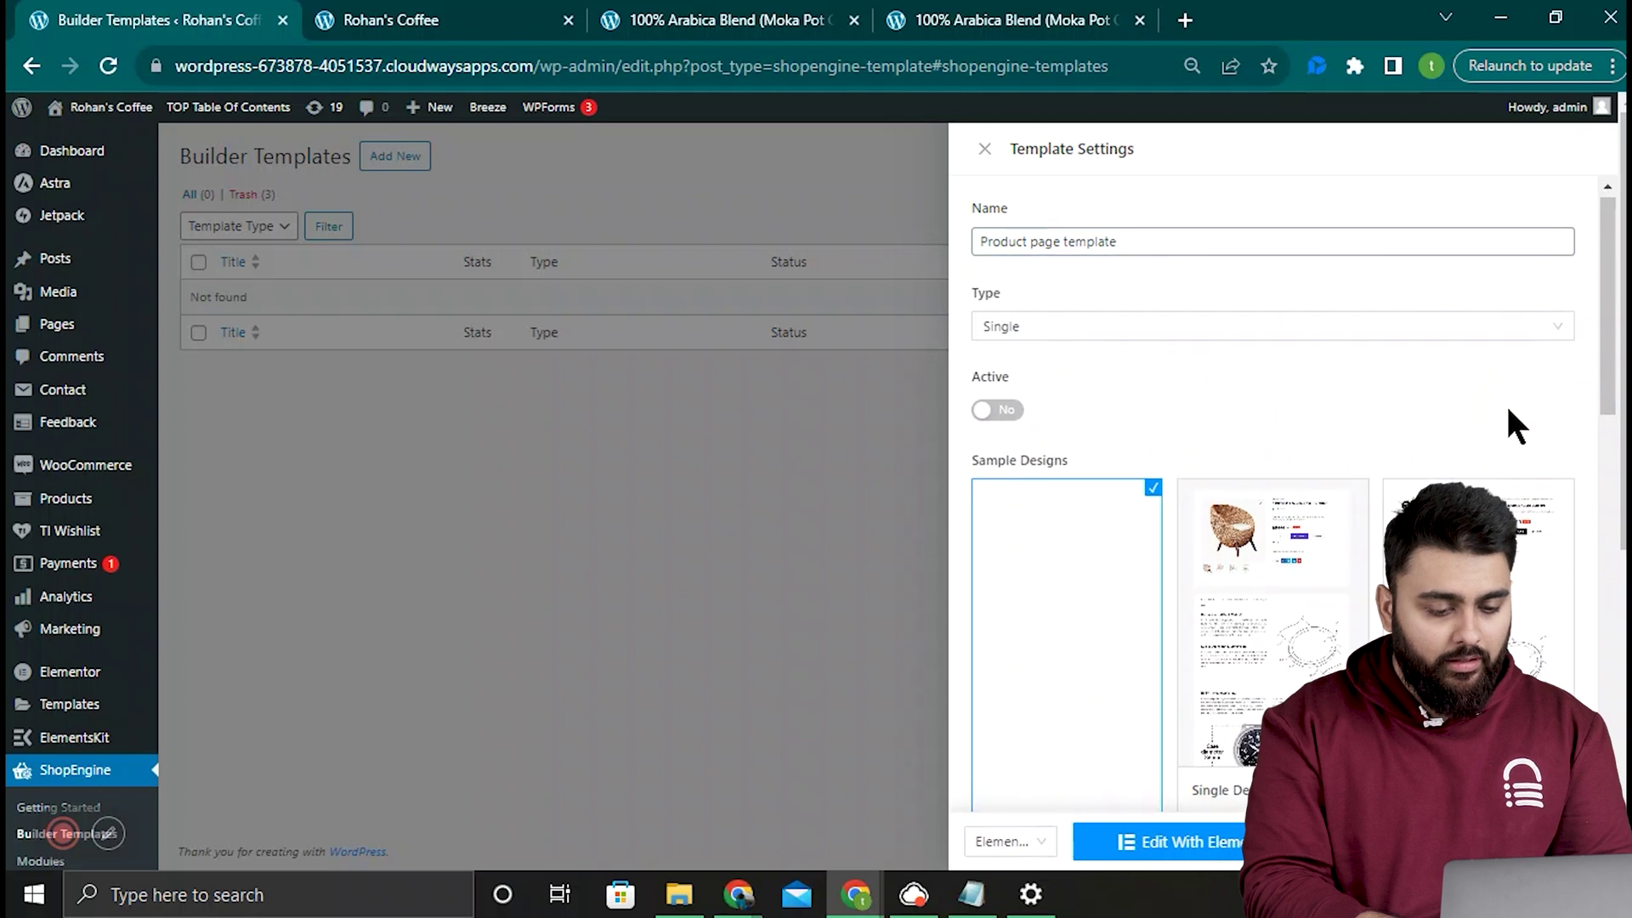
{"action": "scroll", "coordinate": [1508, 423], "scroll_direction": "down", "scroll_amount": 3}
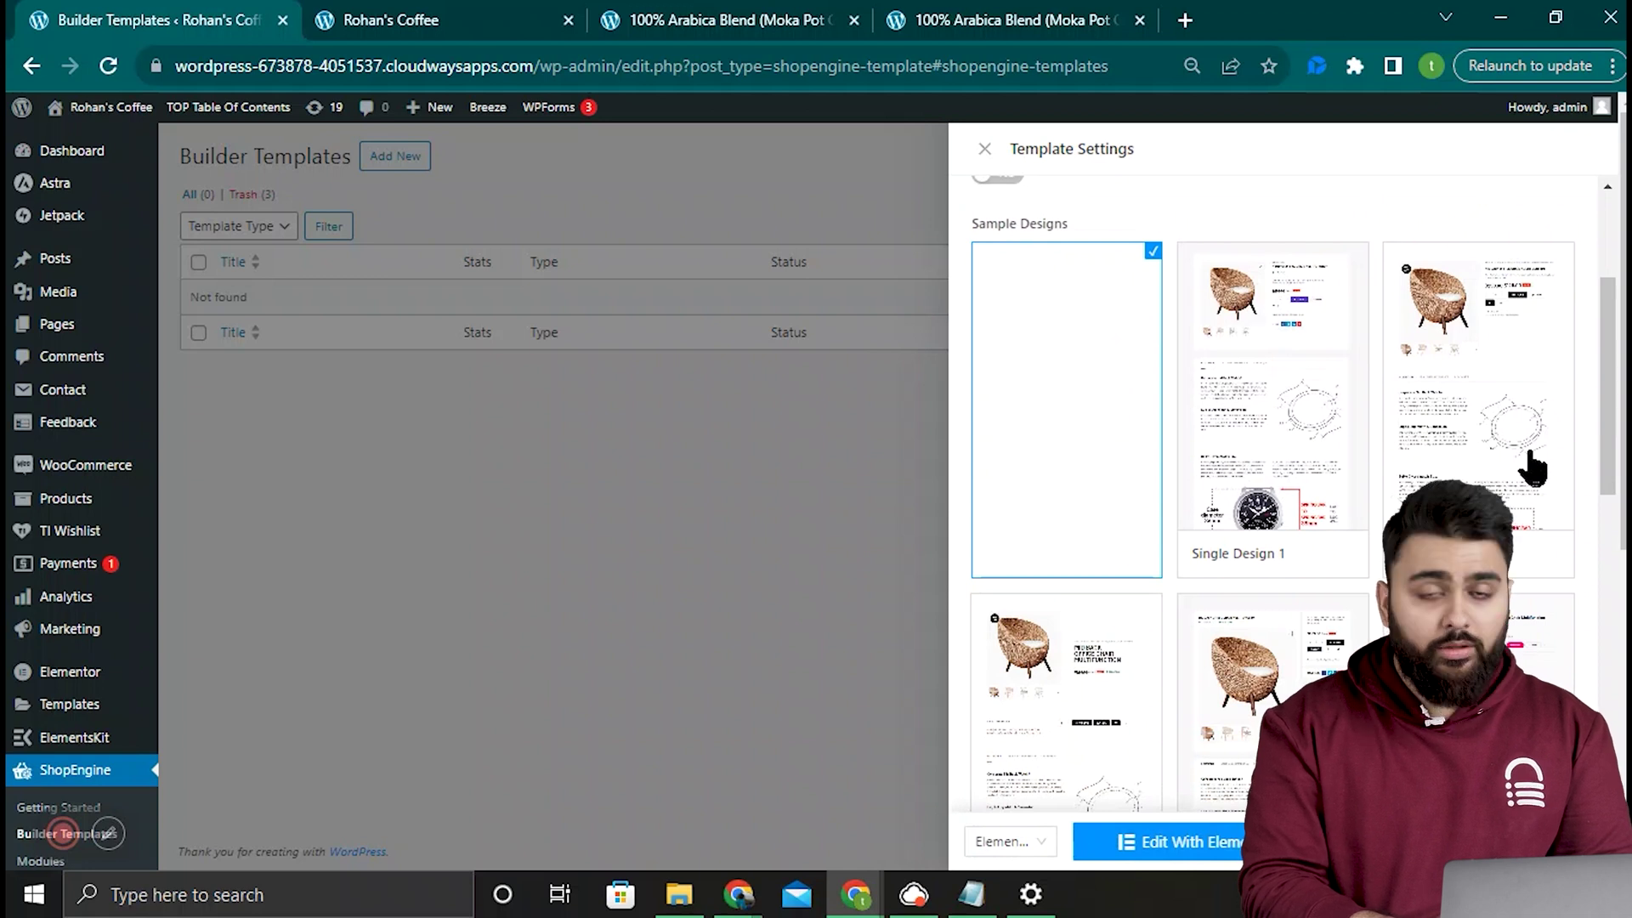
{"action": "left_click", "coordinate": [1293, 354]}
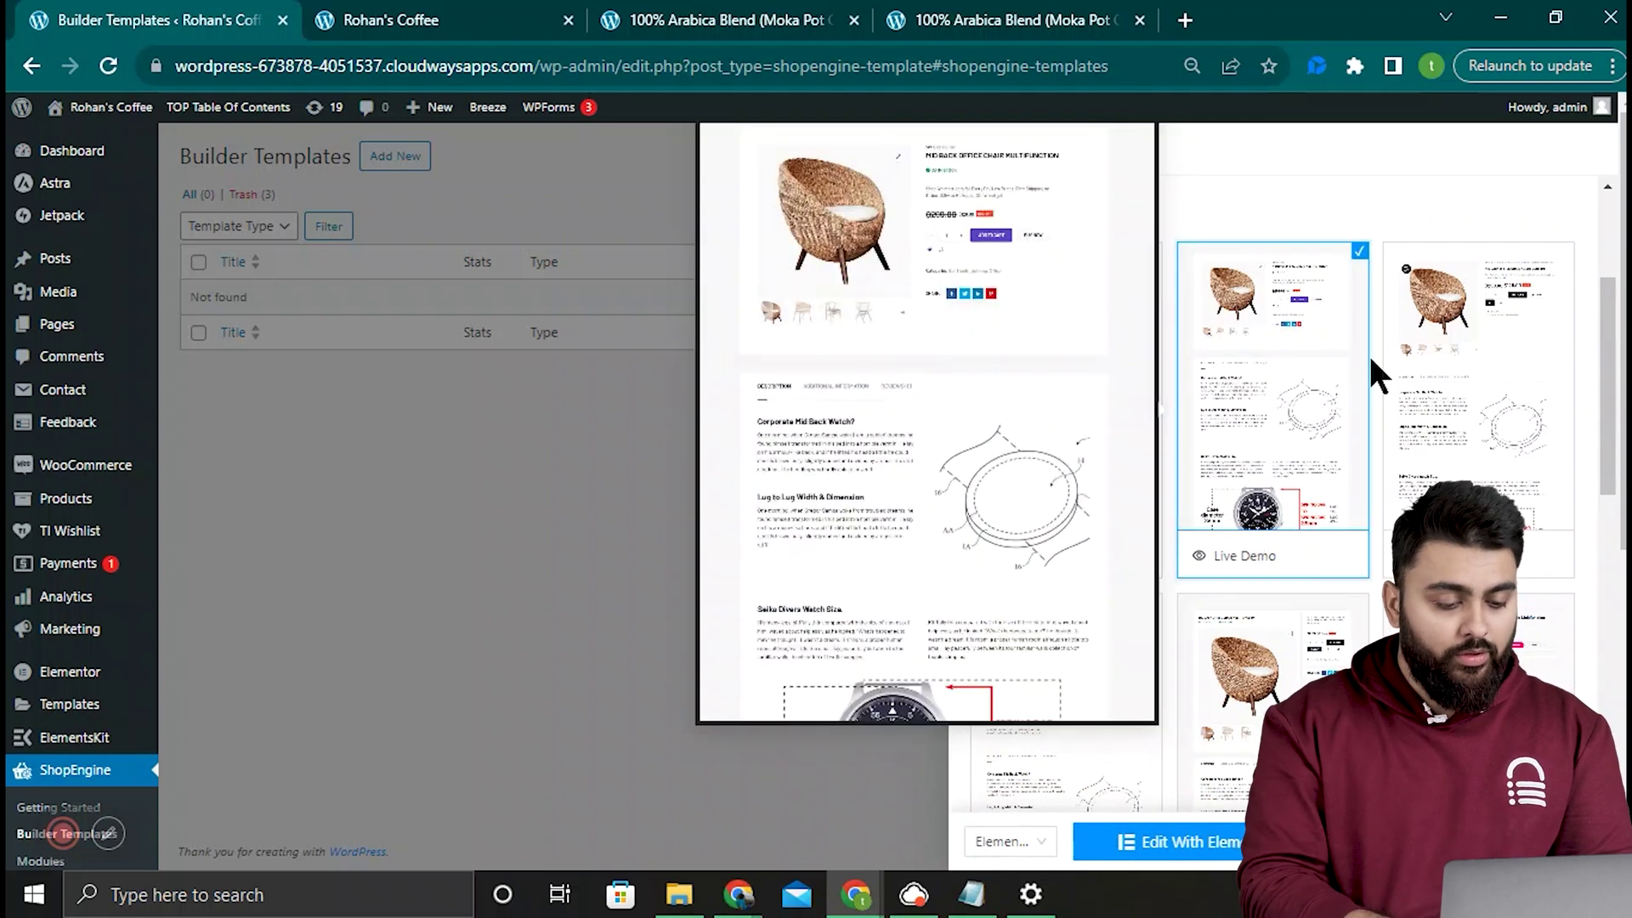
{"action": "left_click", "coordinate": [1481, 393]}
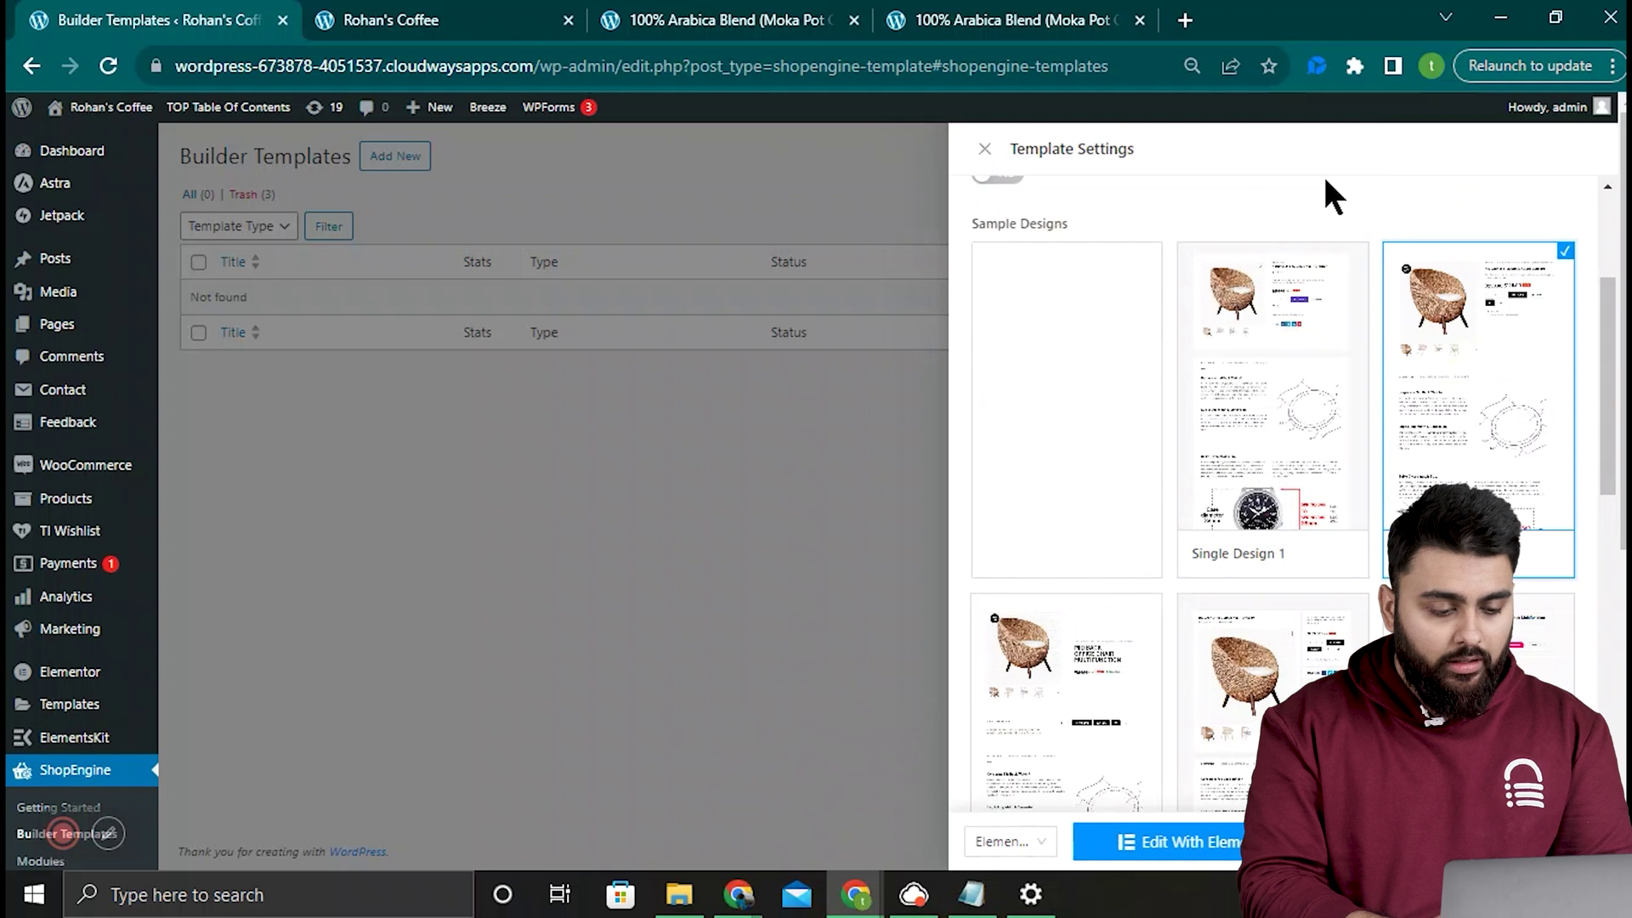
{"action": "left_click", "coordinate": [1090, 350]}
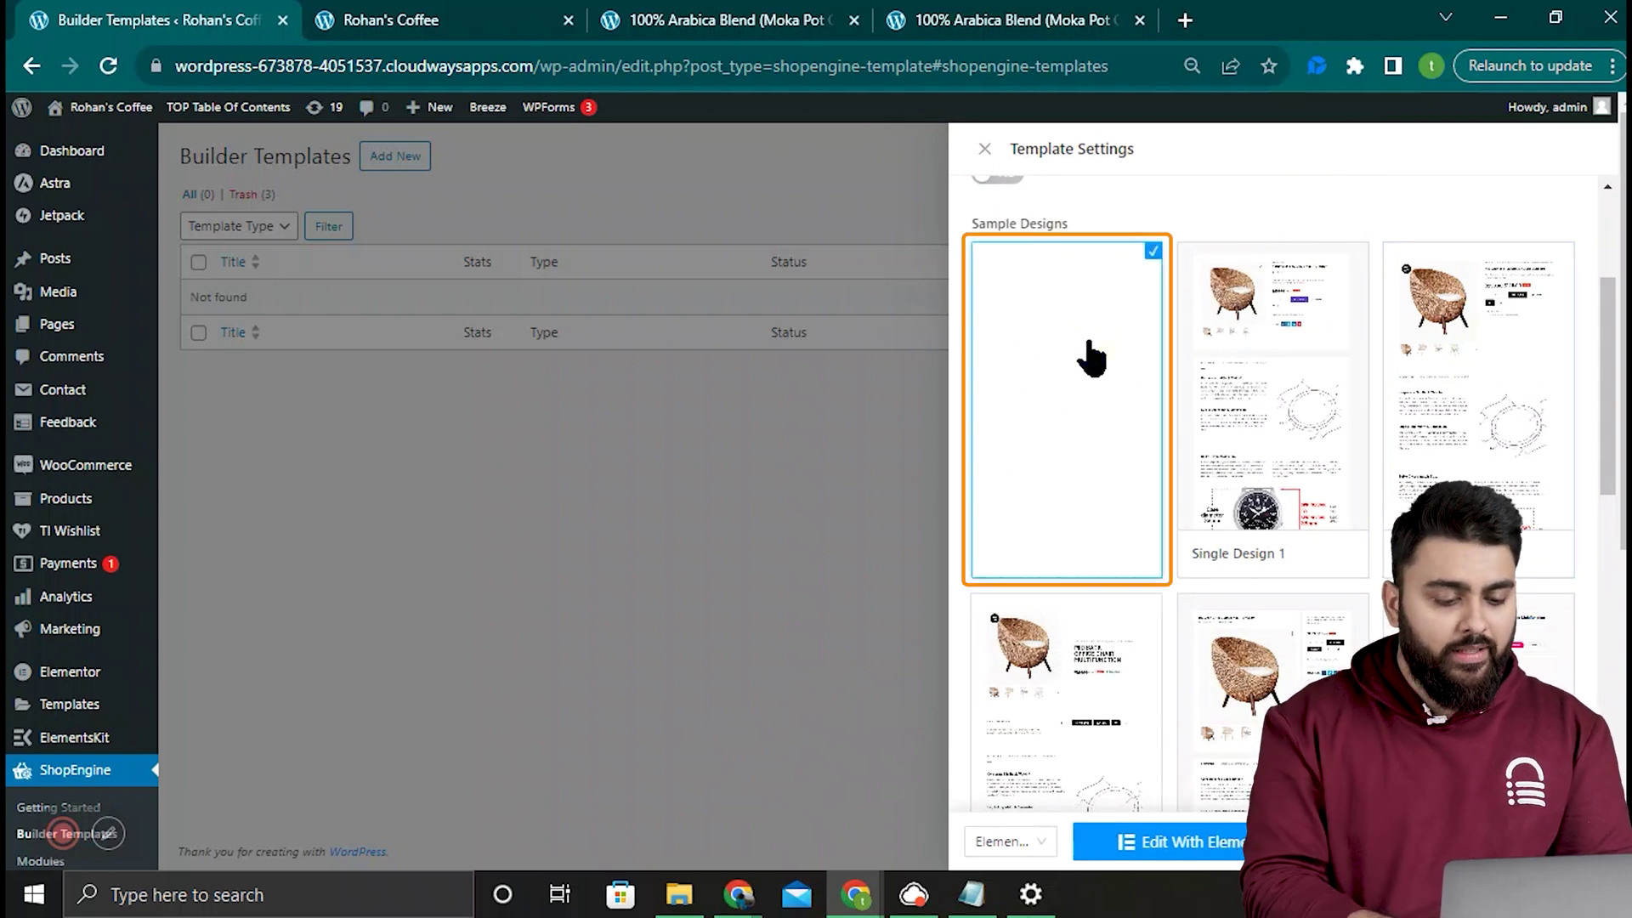
{"action": "scroll", "coordinate": [994, 437], "scroll_direction": "up", "scroll_amount": 3}
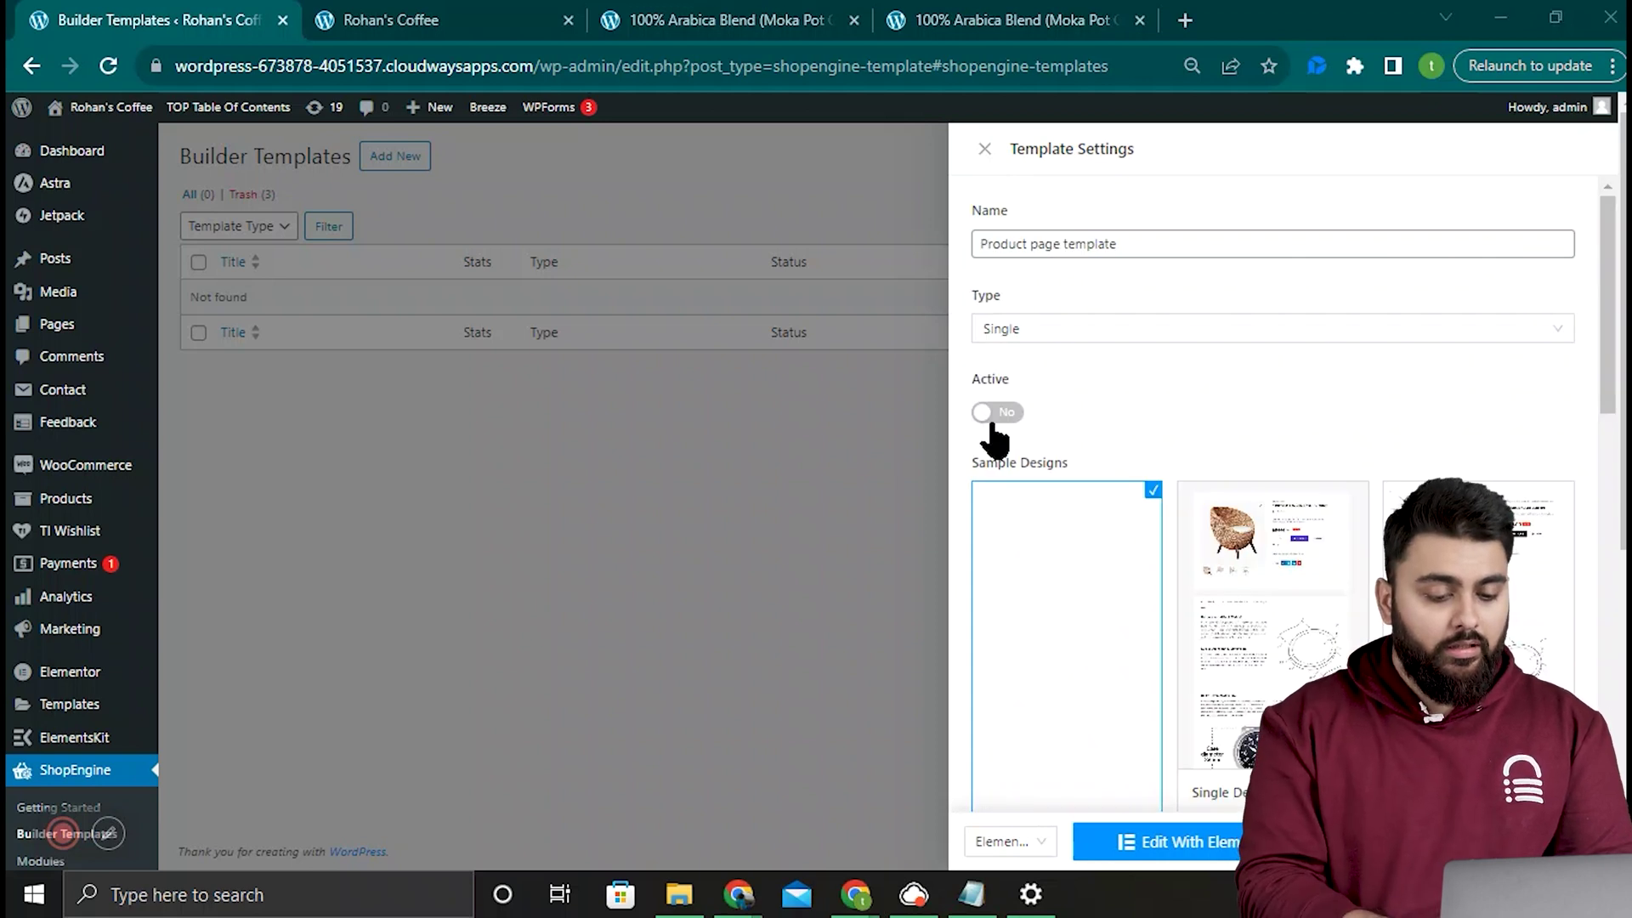
{"action": "left_click", "coordinate": [996, 413]}
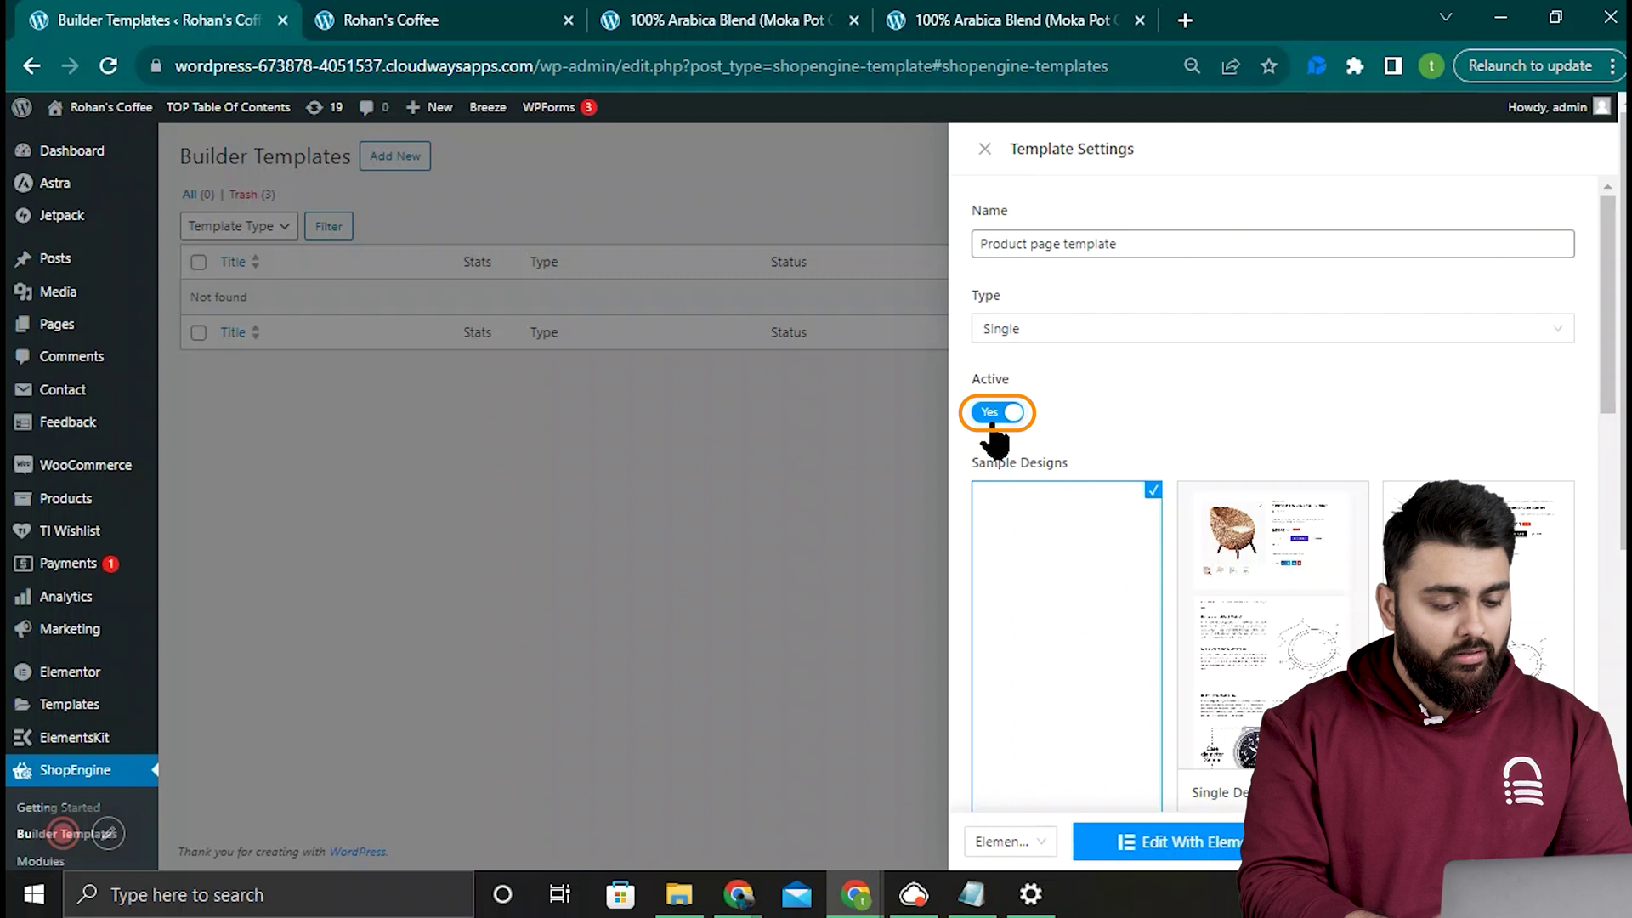
{"action": "left_click", "coordinate": [1566, 841]}
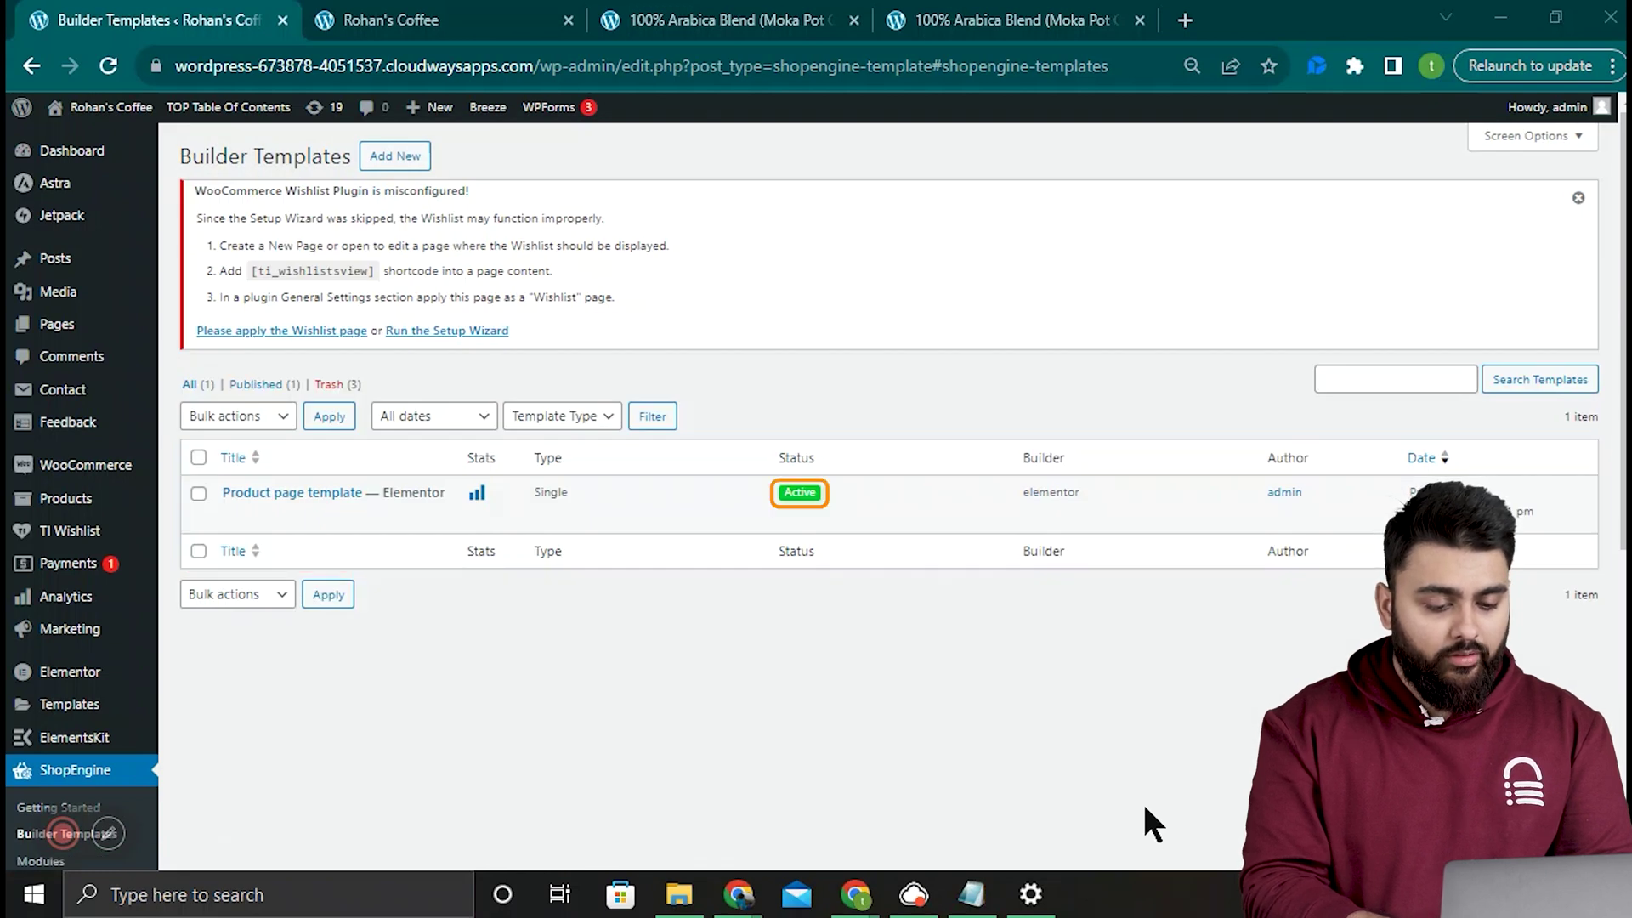
Step: Edit Product page template in Elementor, previewing with 100% Arabica Blend (Moka Pot Grind)
{"action": "left_click", "coordinate": [323, 494]}
{"action": "left_click", "coordinate": [1149, 846]}
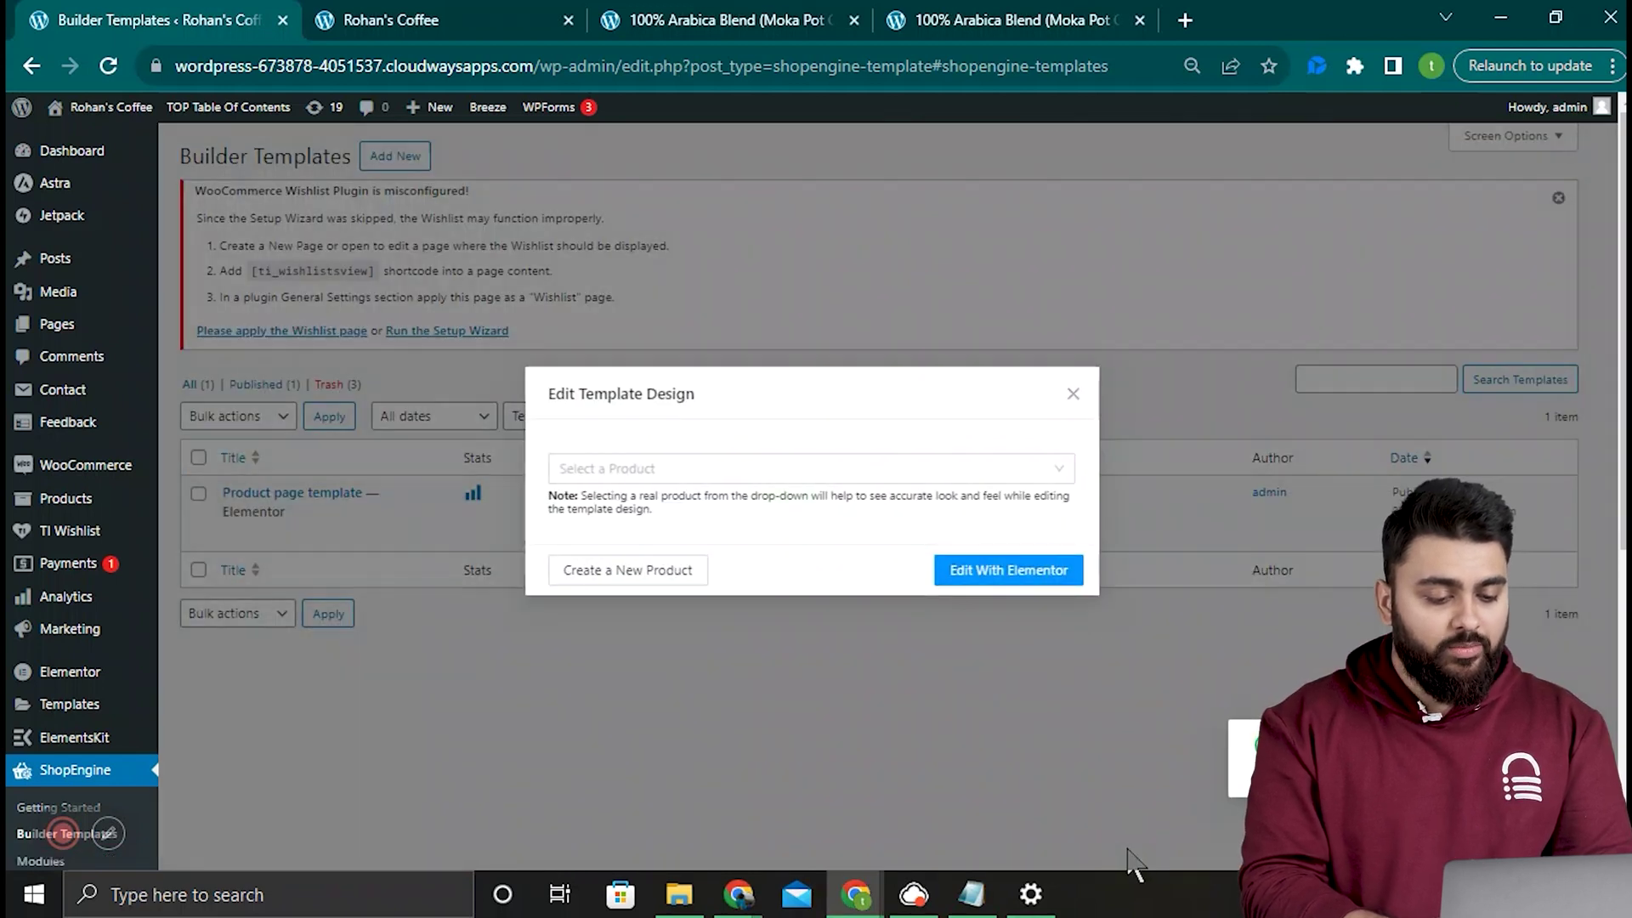
{"action": "left_click", "coordinate": [1061, 469]}
{"action": "left_click", "coordinate": [1018, 508]}
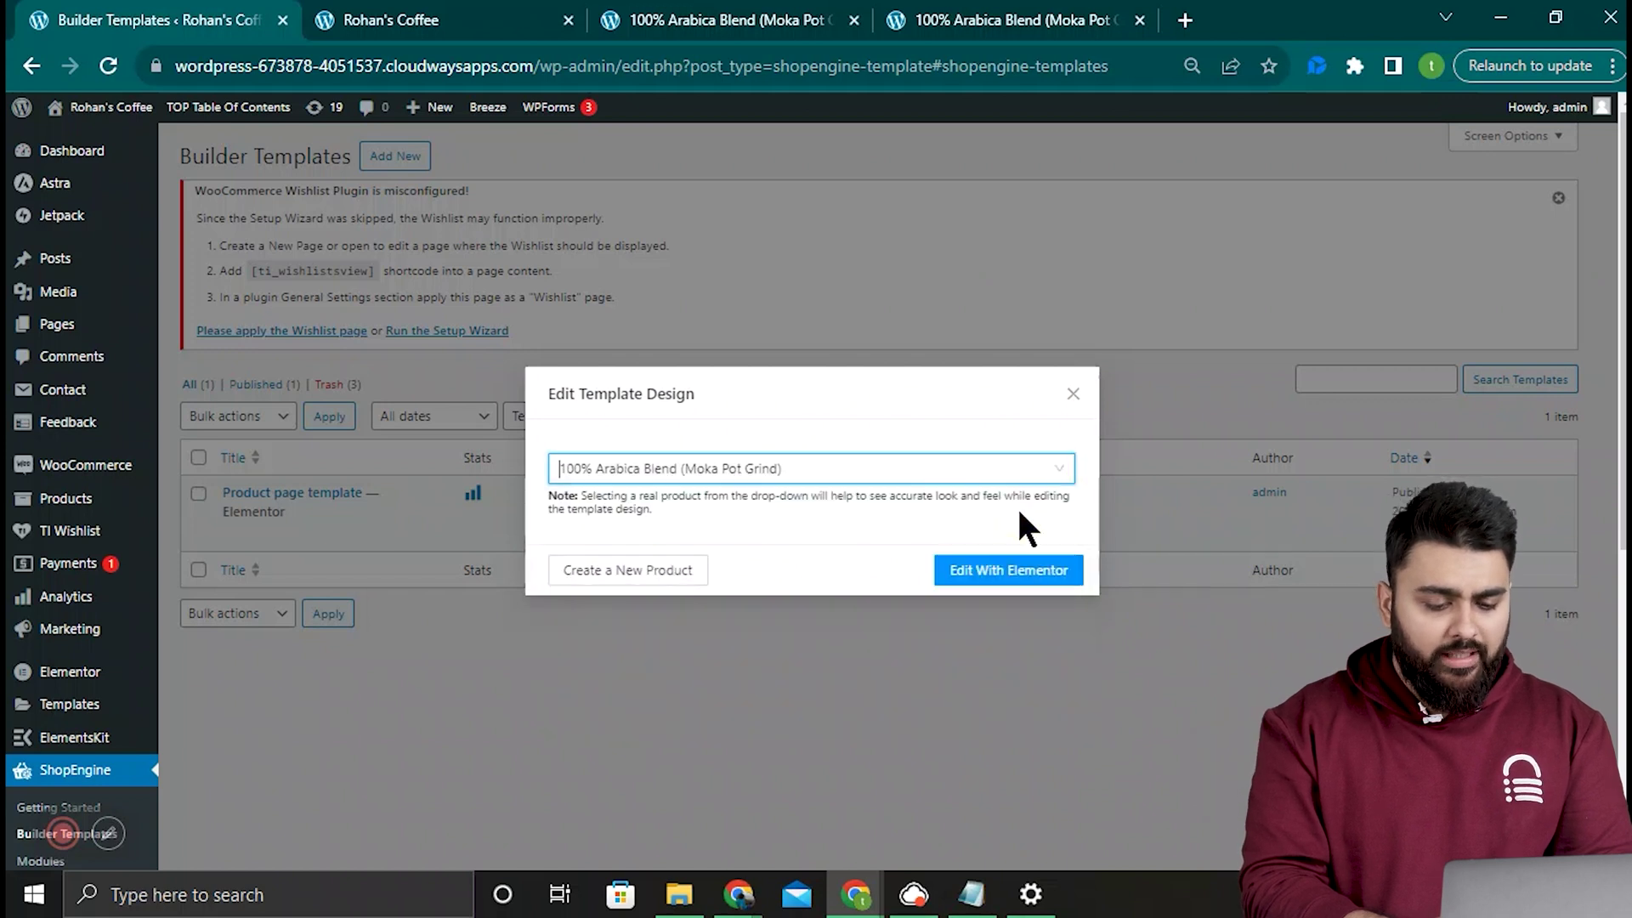
{"action": "left_click", "coordinate": [1027, 569]}
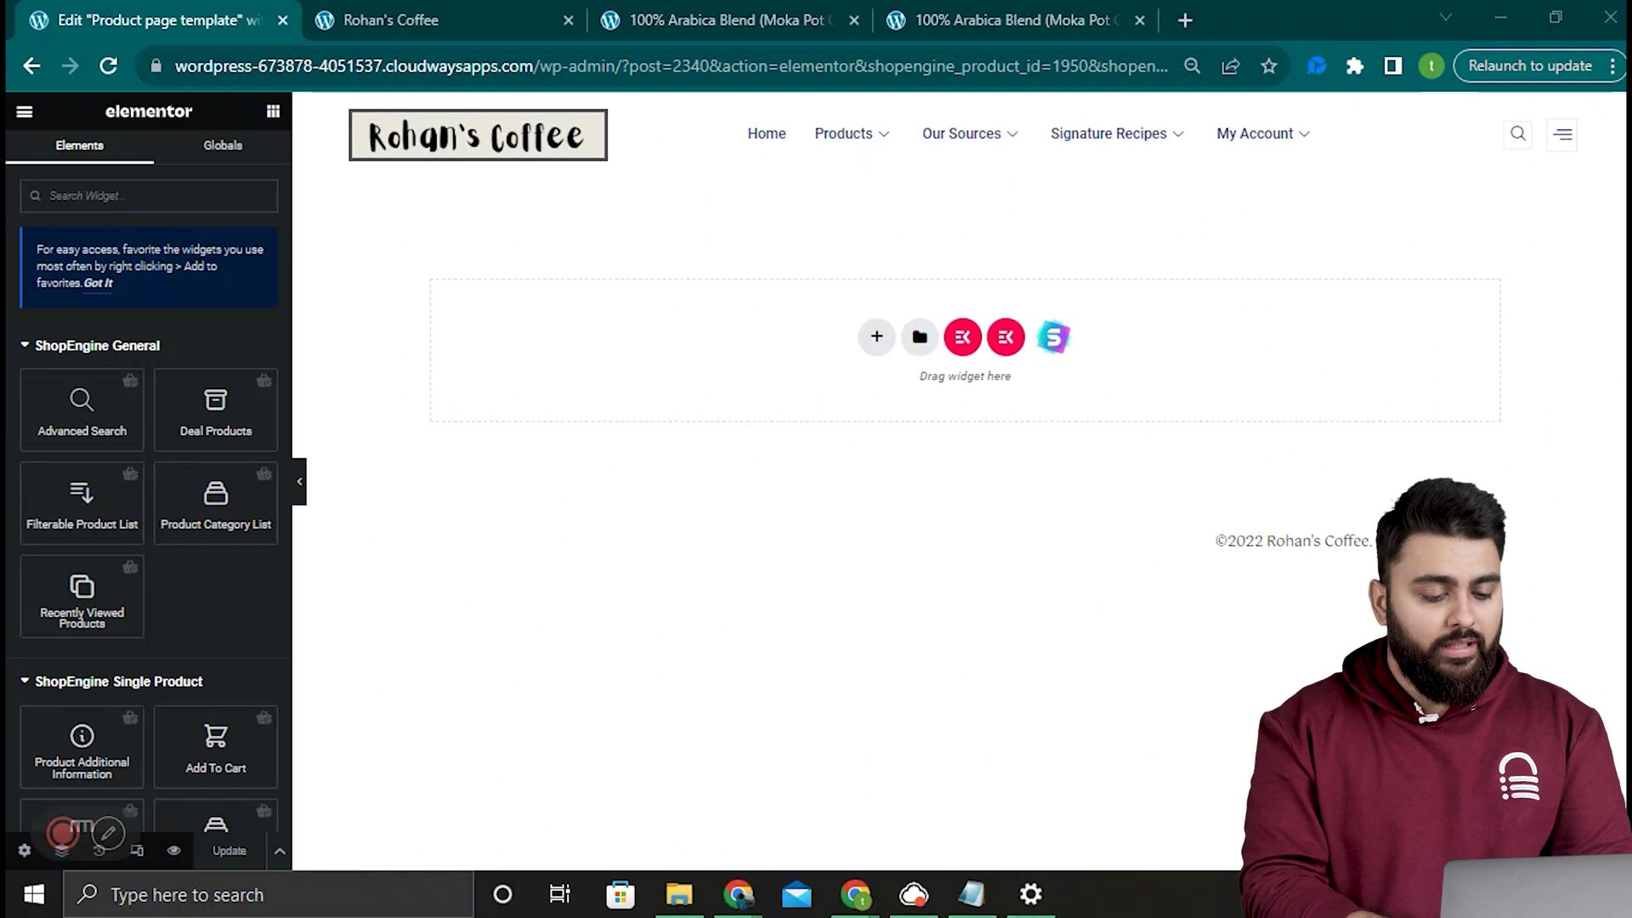
Step: Add a one-row container at the top and drop the Notice widget into it
{"action": "left_click", "coordinate": [875, 335]}
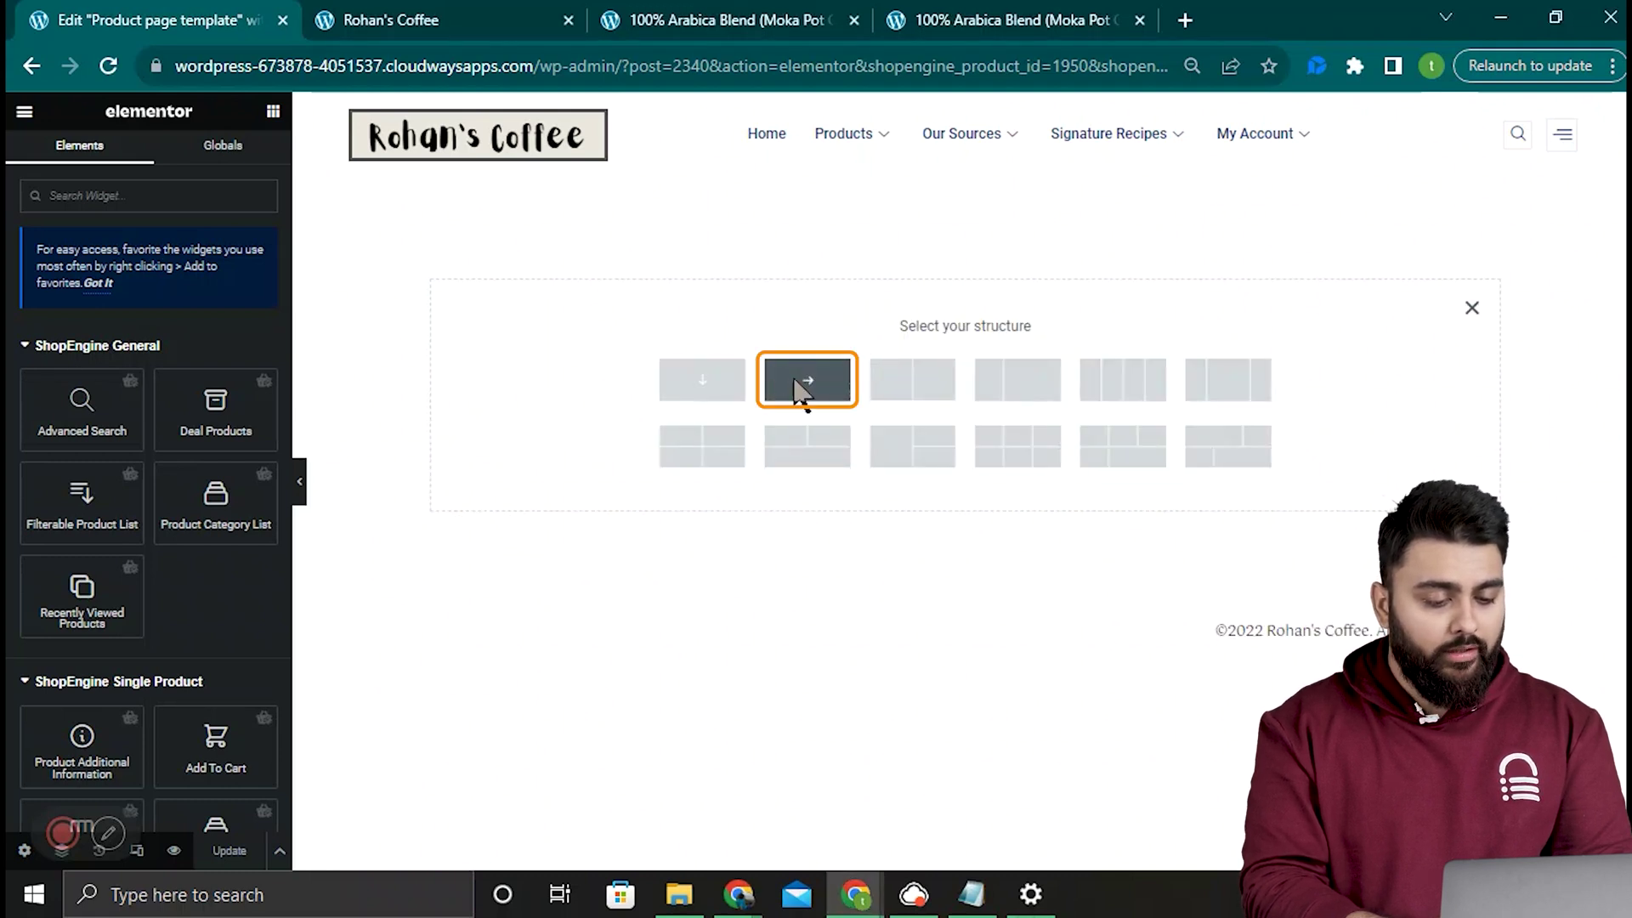
{"action": "left_click", "coordinate": [807, 380]}
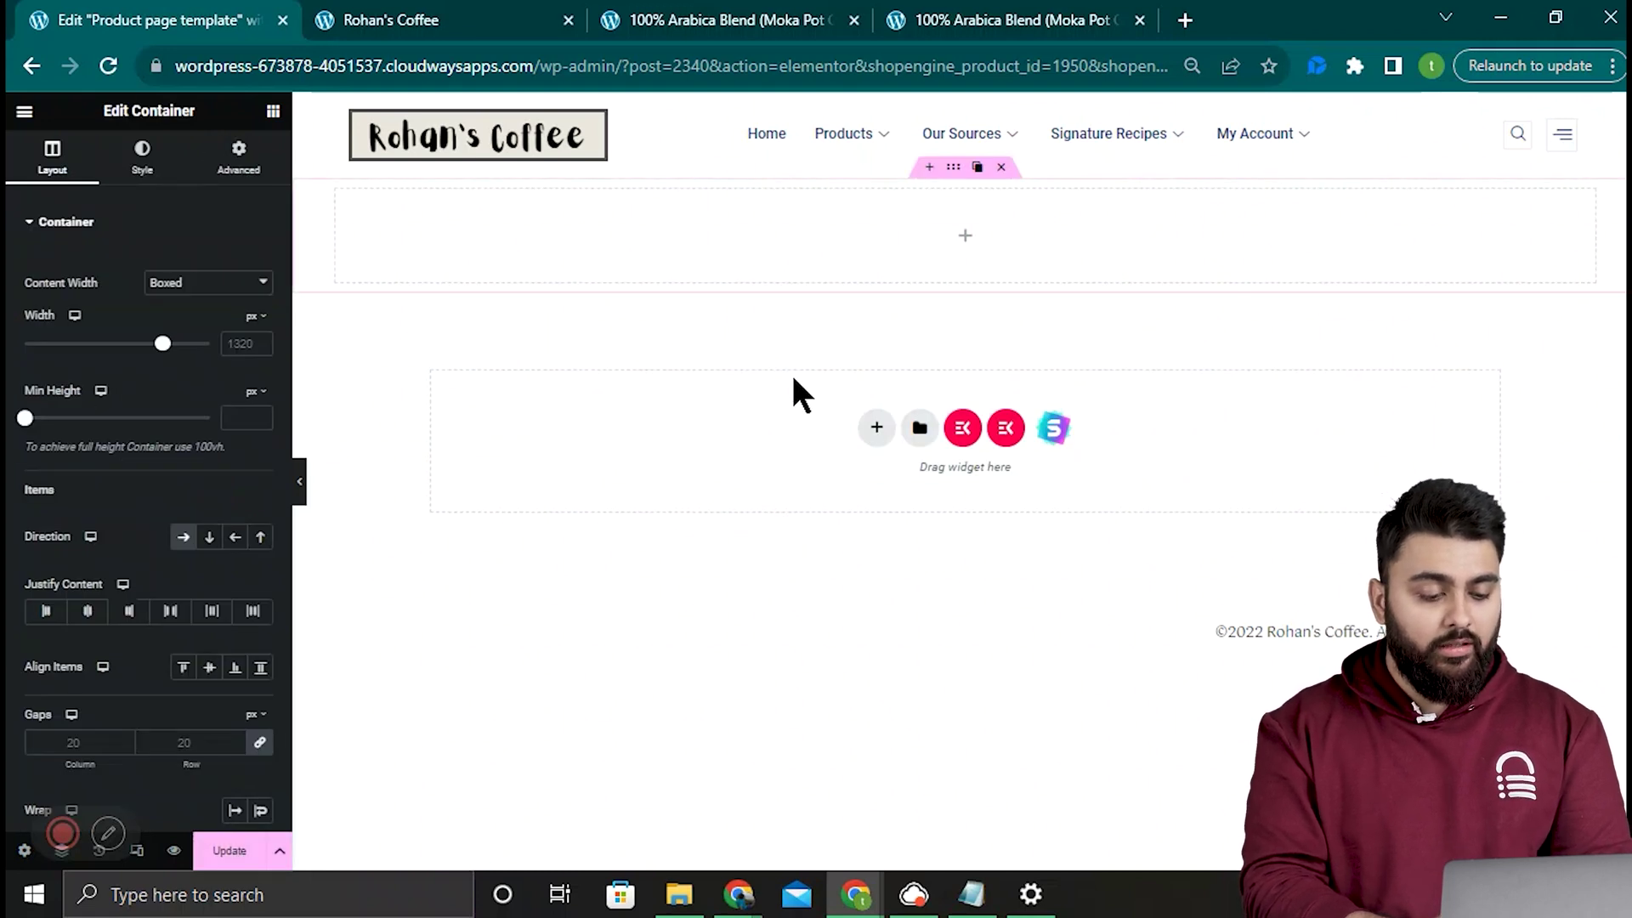
{"action": "left_click", "coordinate": [273, 111]}
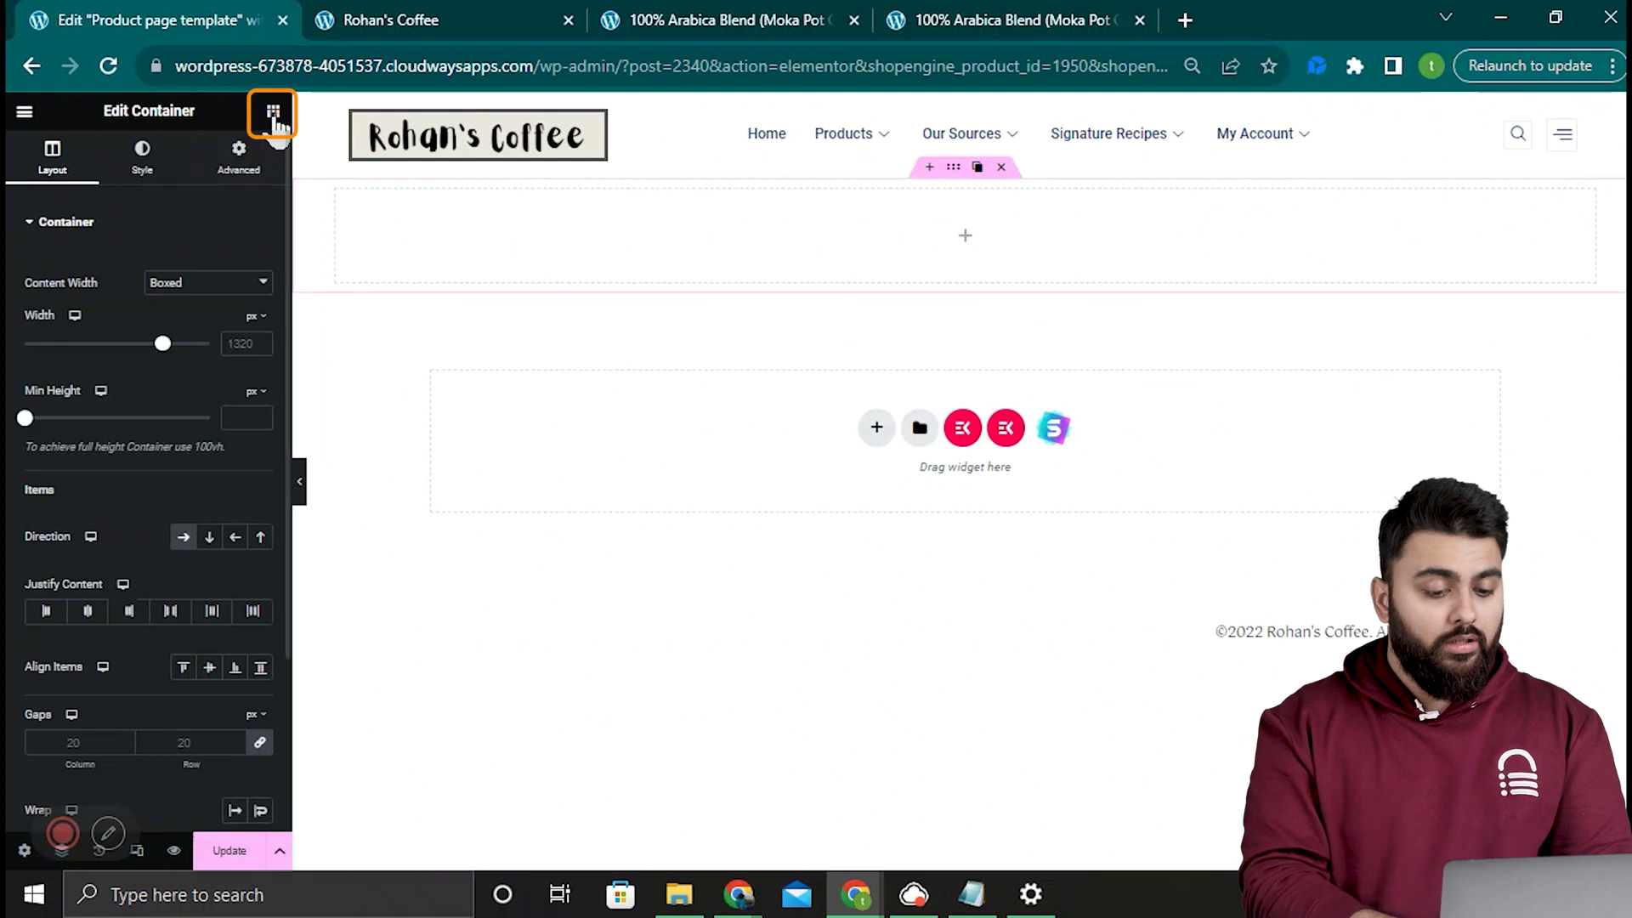
{"action": "left_click", "coordinate": [273, 111]}
{"action": "left_click", "coordinate": [204, 196]}
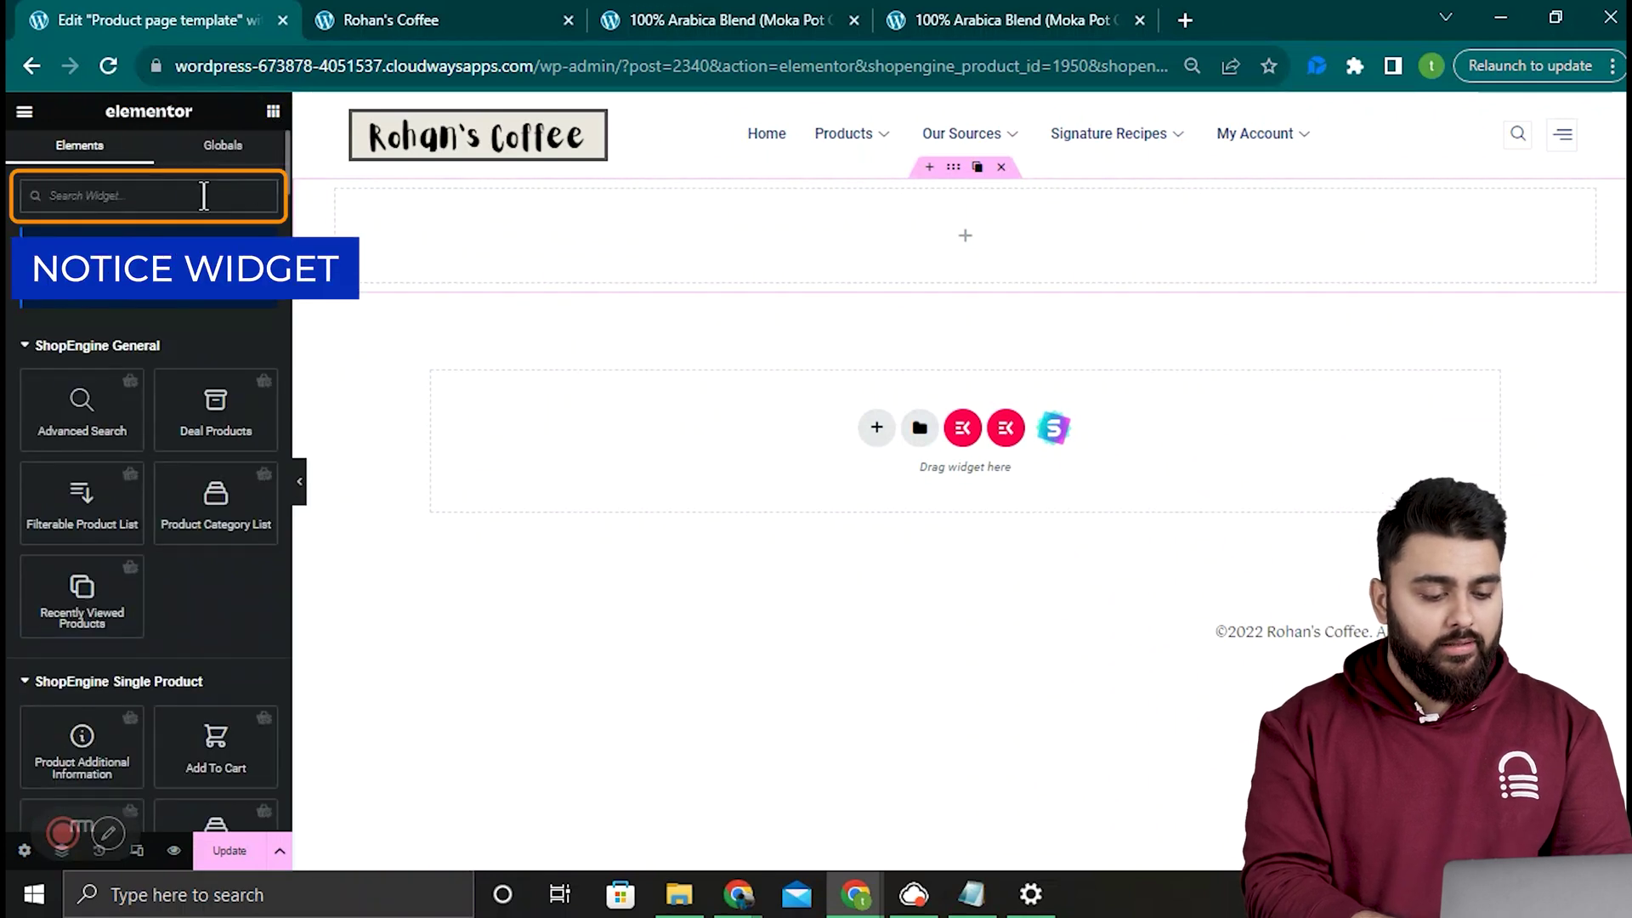
{"action": "type", "text": "roti"}
{"action": "left_click_drag", "start_coordinate": [216, 357], "coordinate": [1006, 259]}
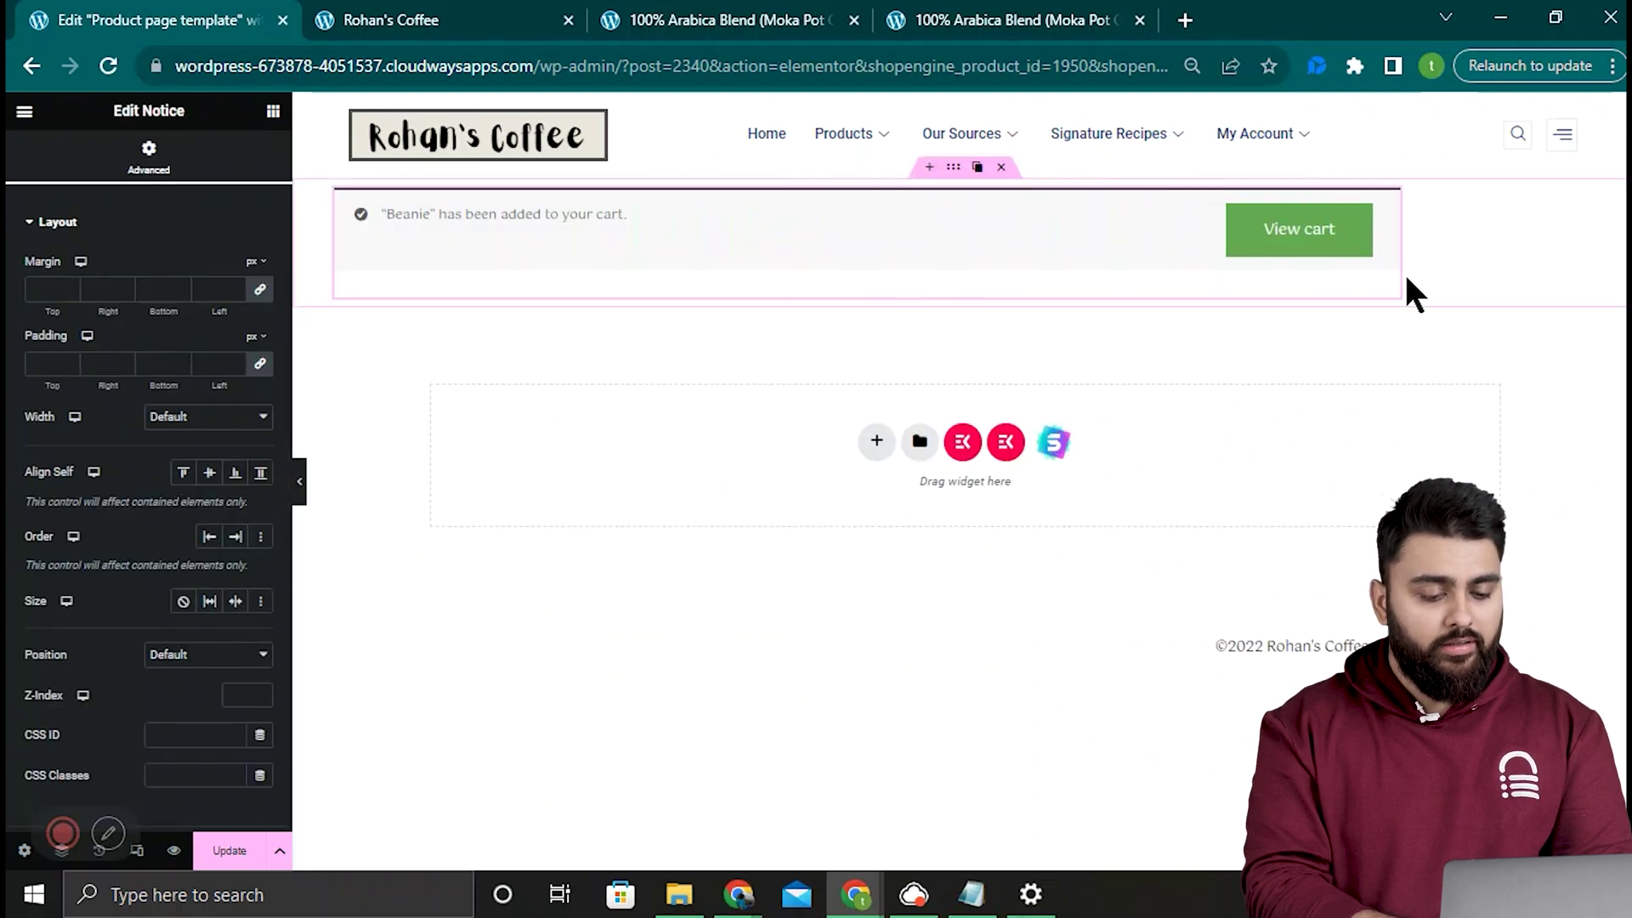
Step: Set the Notice widget's Advanced width to Custom 100%
{"action": "left_click_drag", "start_coordinate": [1586, 273], "coordinate": [1585, 274]}
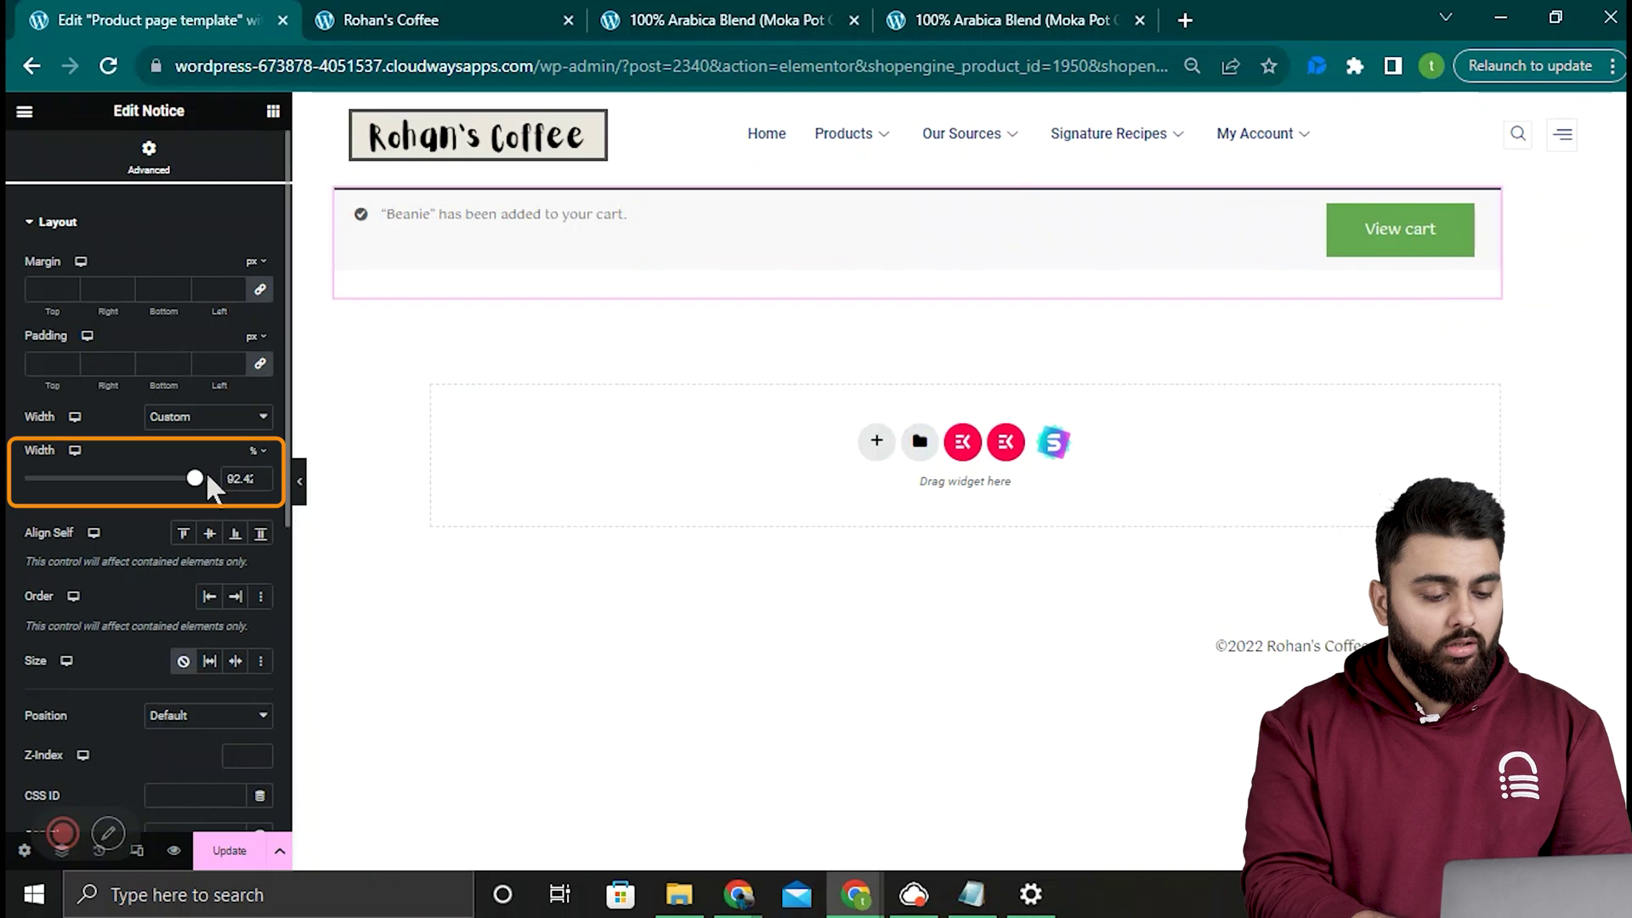
{"action": "left_click_drag", "start_coordinate": [201, 481], "coordinate": [201, 481]}
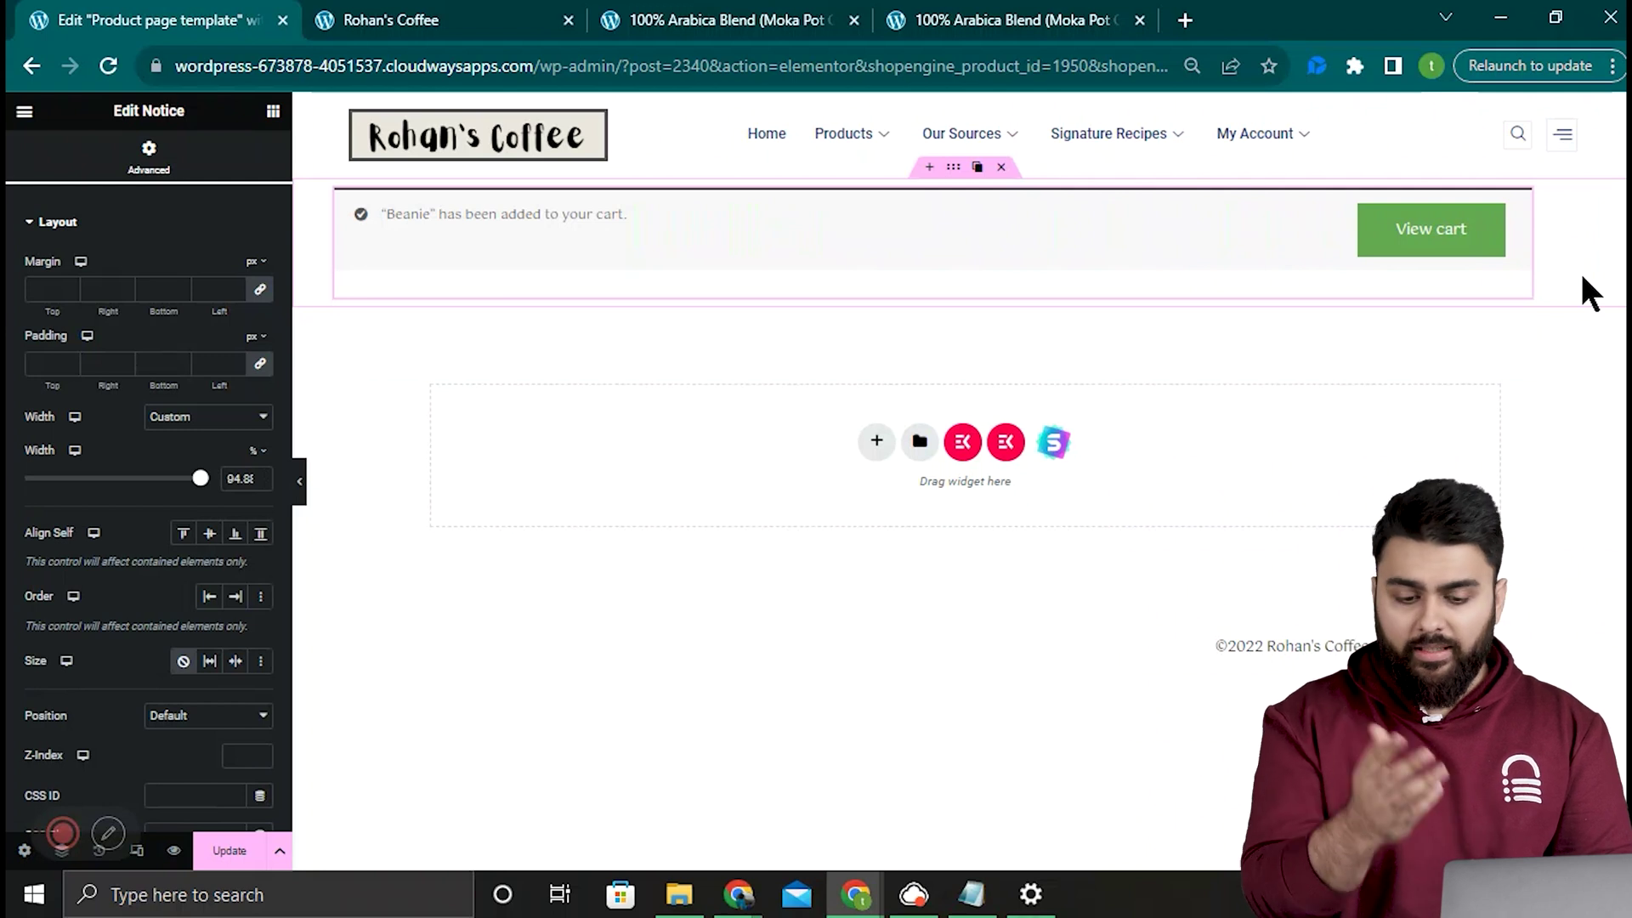
{"action": "key", "text": "ctrl+z"}
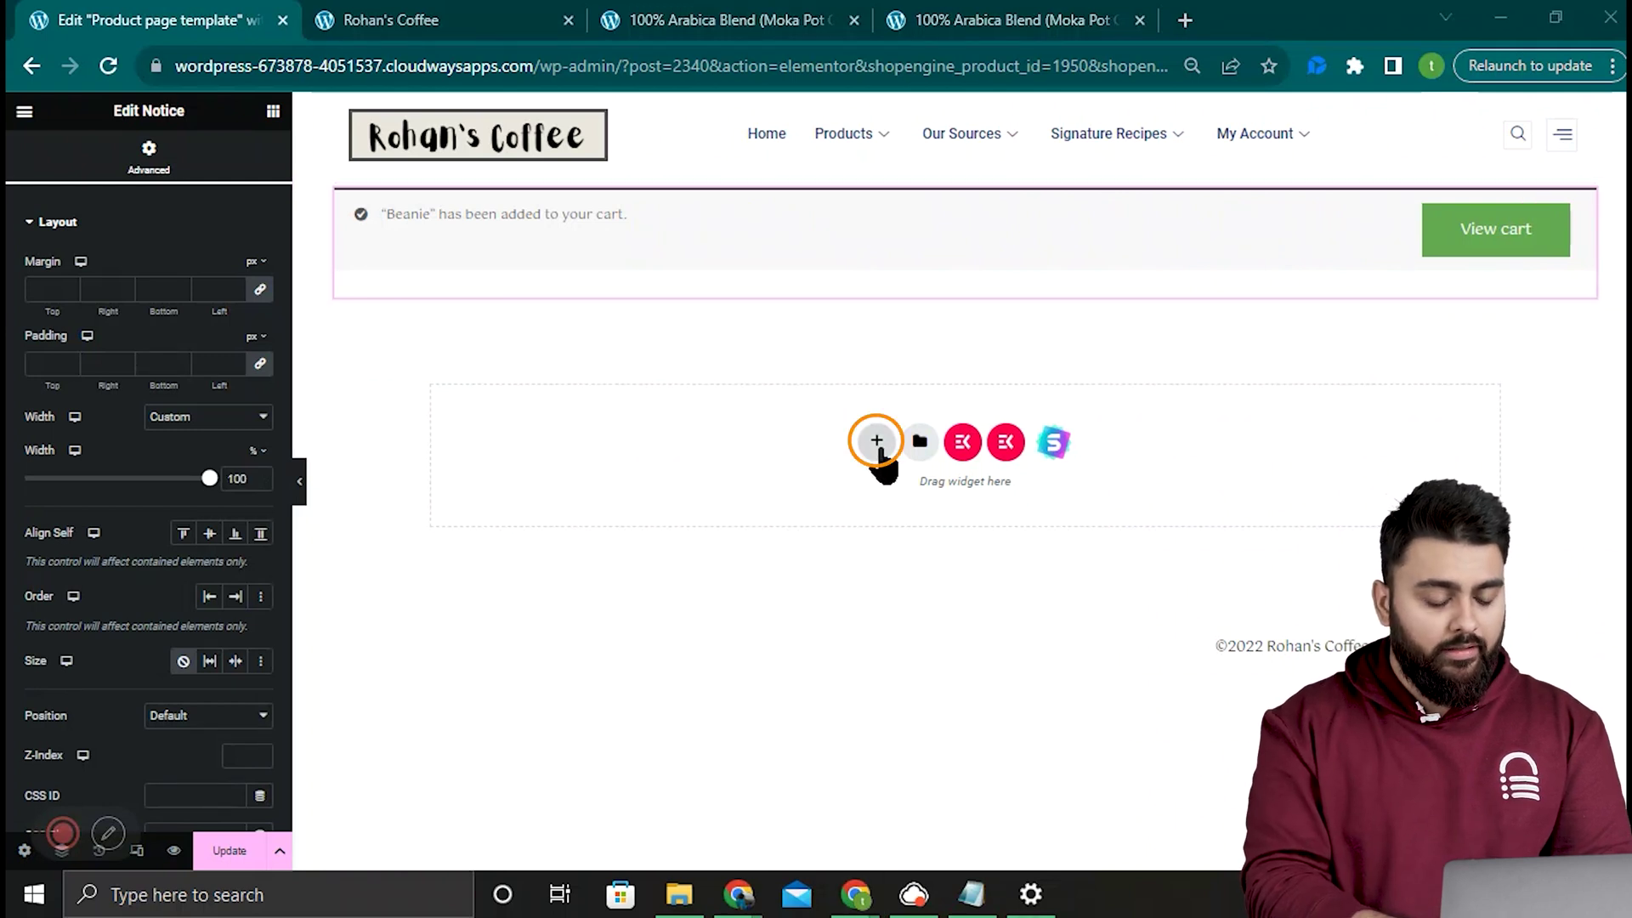
Step: Insert a two-column container below the notice and drag the divider to a 49.8% split
{"action": "left_click", "coordinate": [876, 442]}
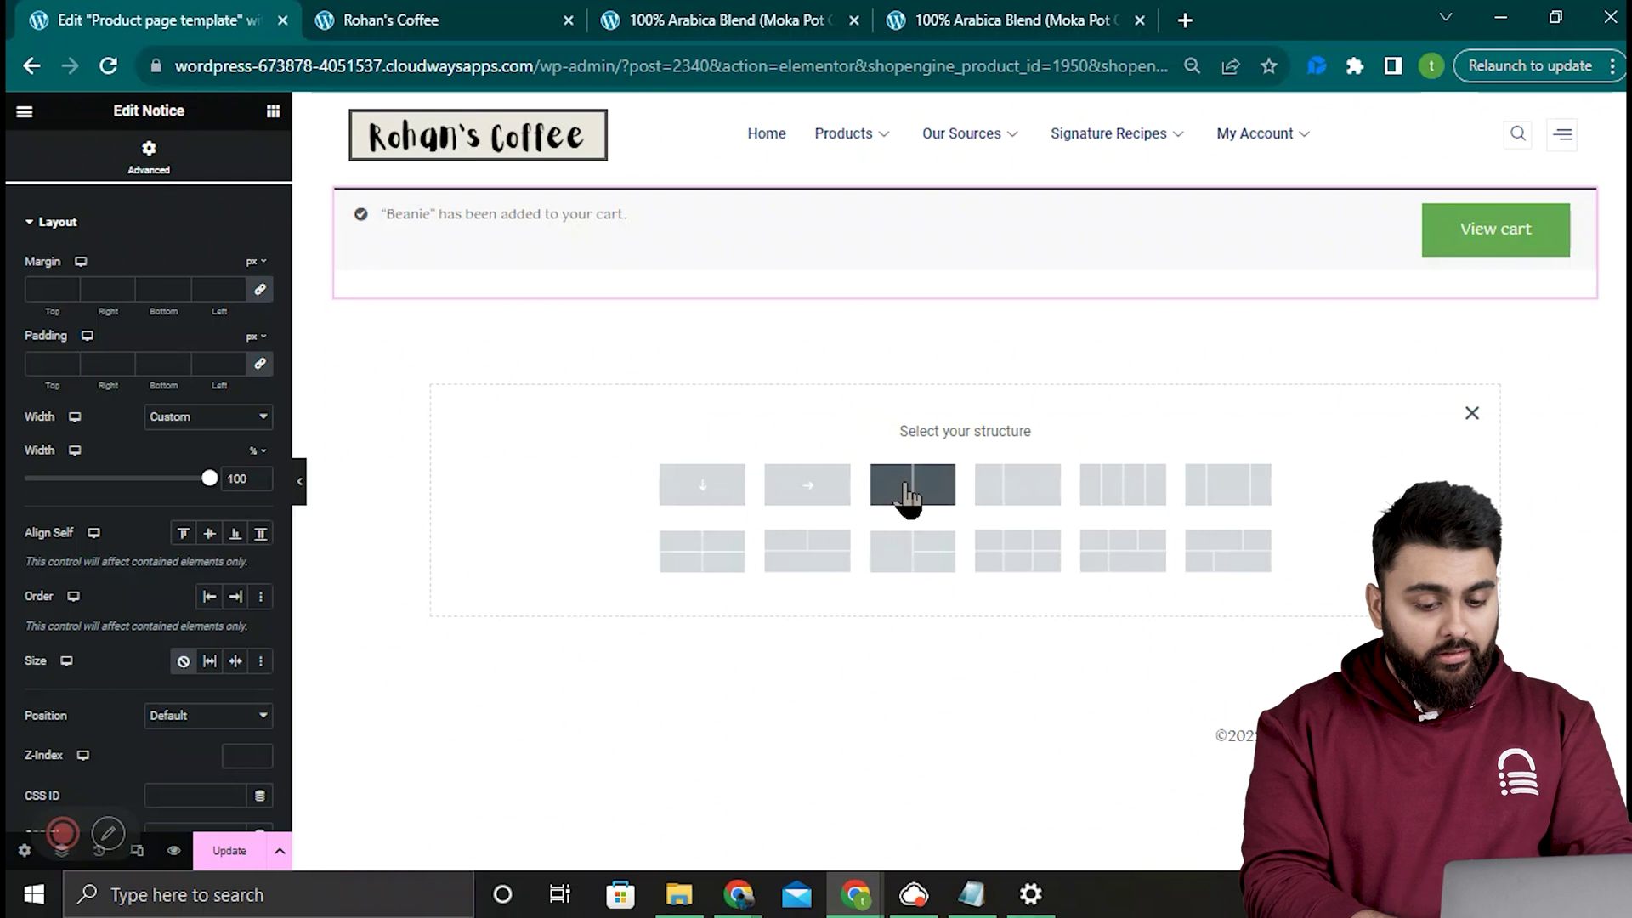
{"action": "left_click", "coordinate": [908, 495]}
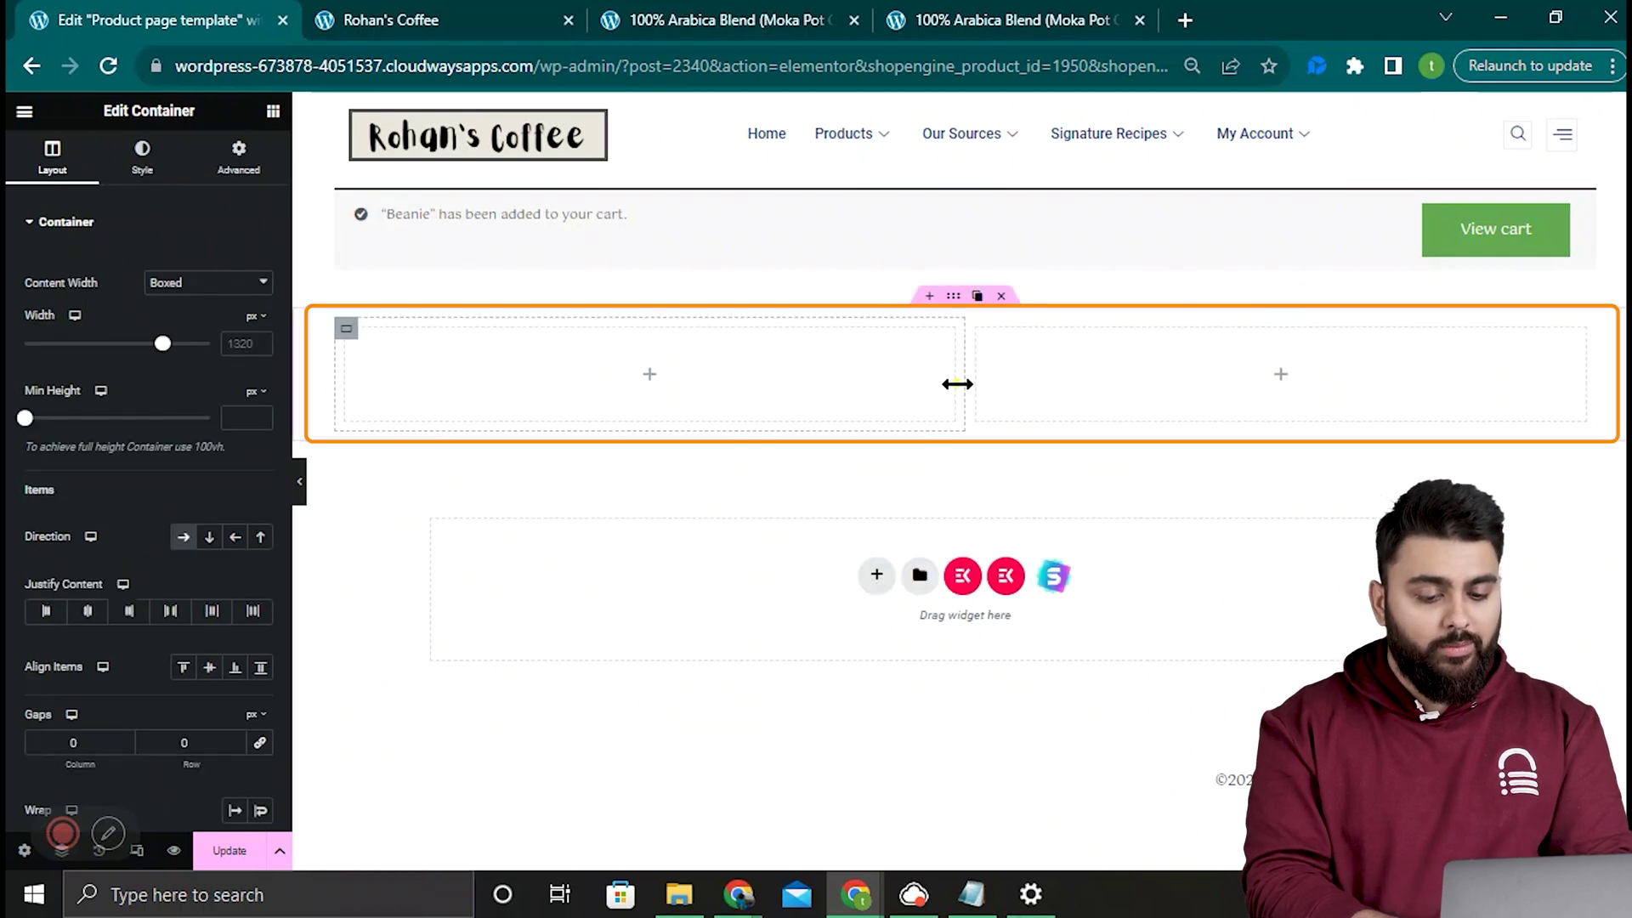
{"action": "left_click_drag", "start_coordinate": [957, 384], "coordinate": [973, 378]}
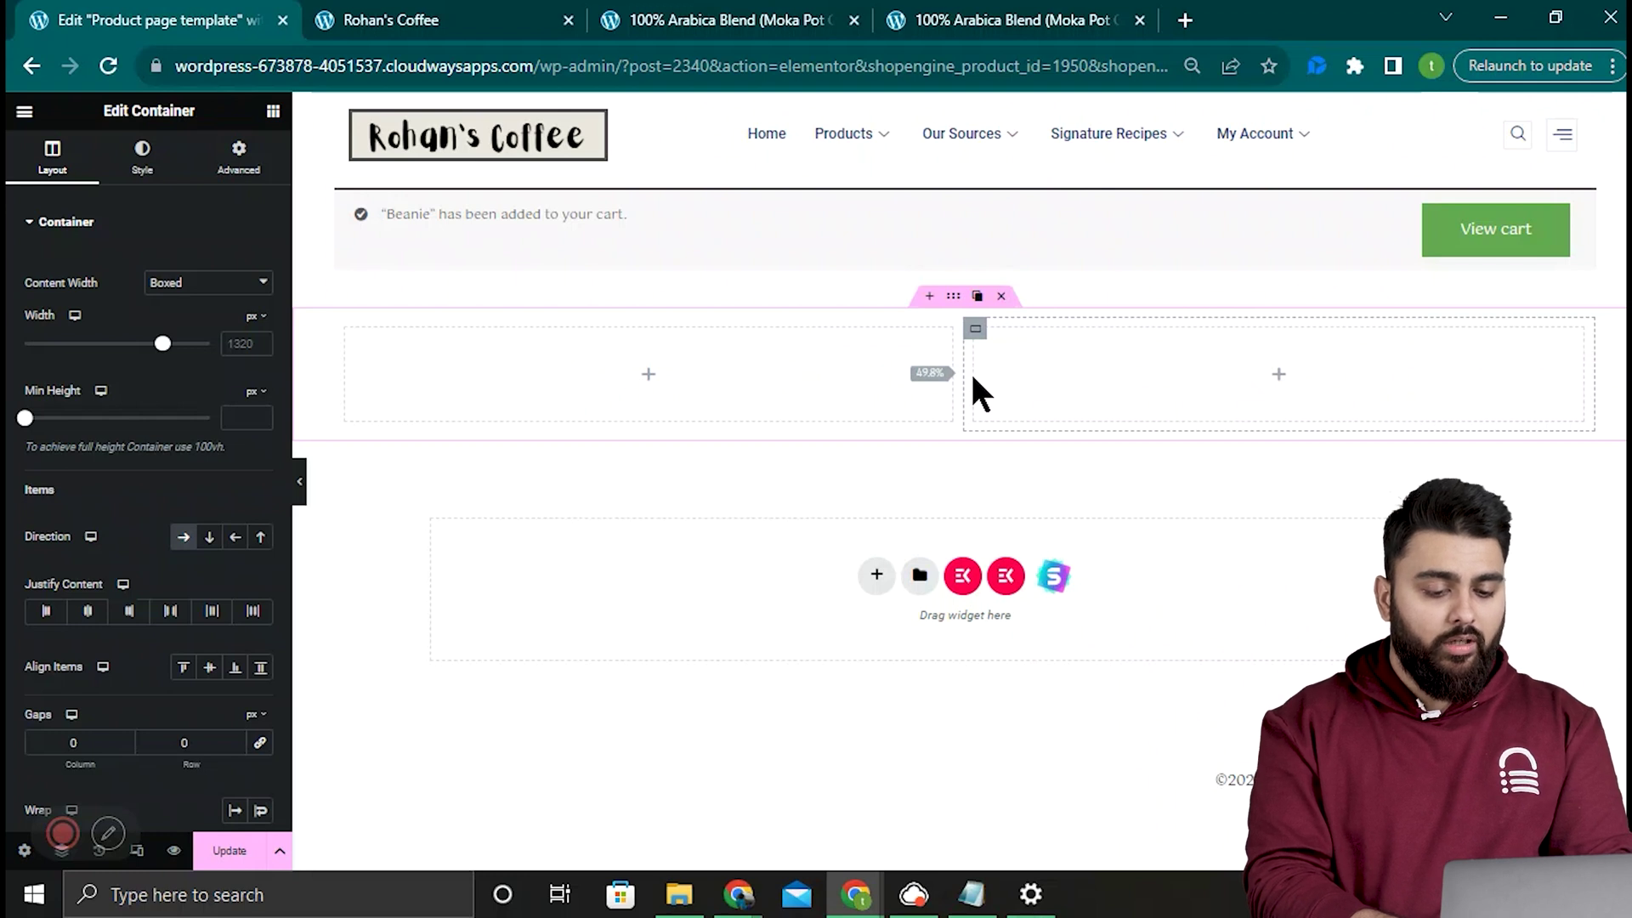
Step: Place the Product Images widget in the left column
{"action": "left_click", "coordinate": [273, 110]}
{"action": "type", "text": "prod"}
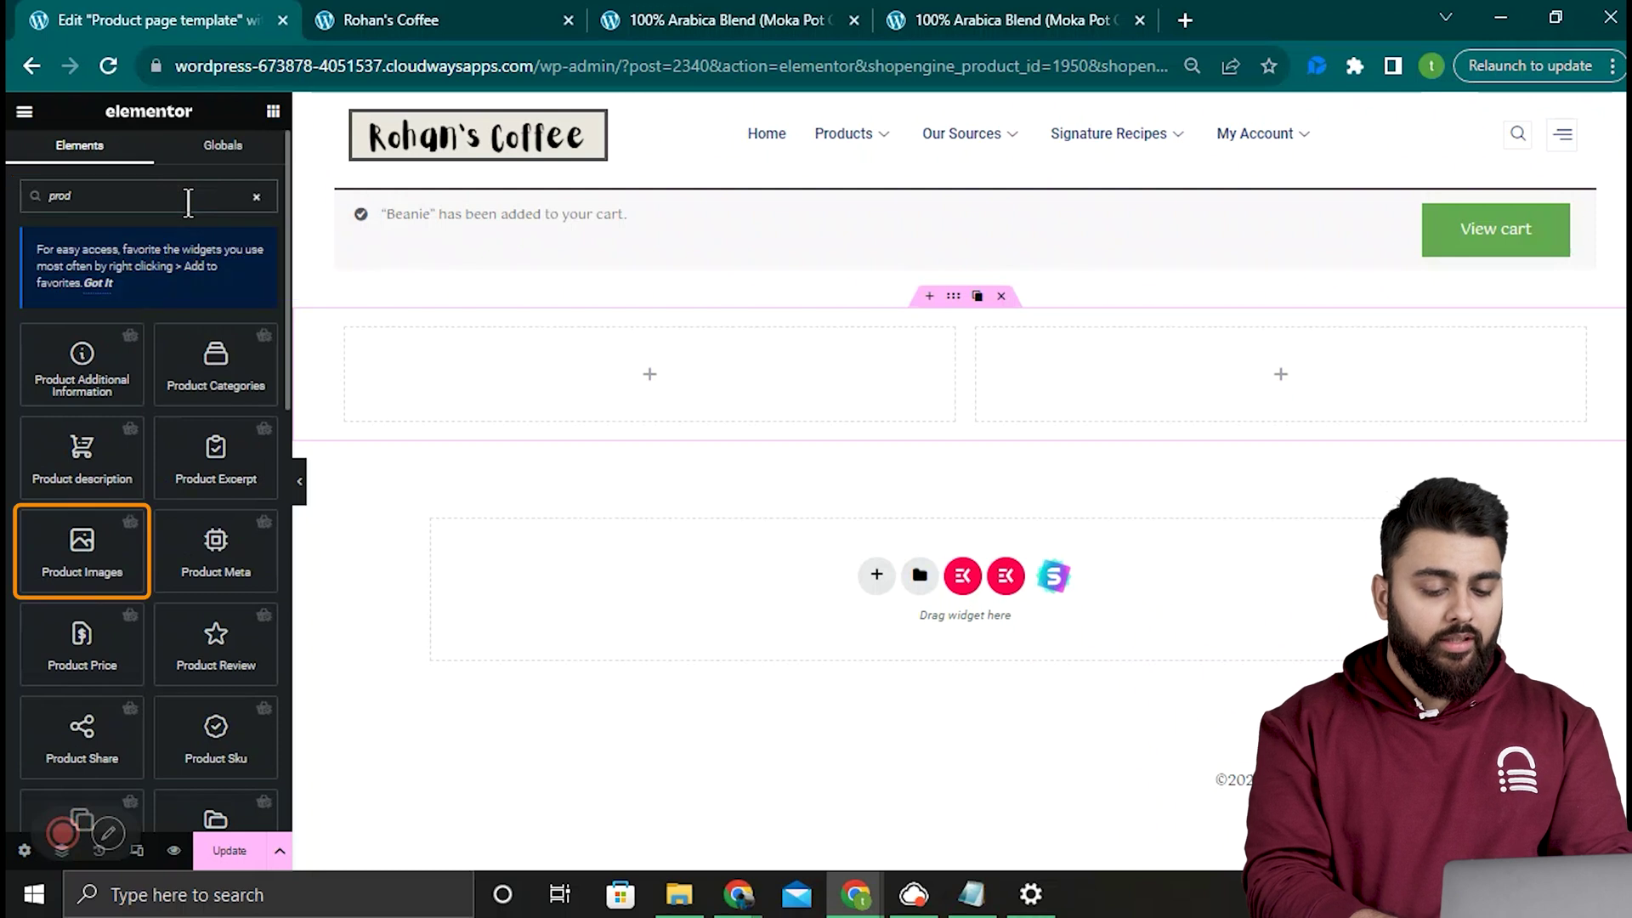
{"action": "left_click_drag", "start_coordinate": [117, 572], "coordinate": [654, 393]}
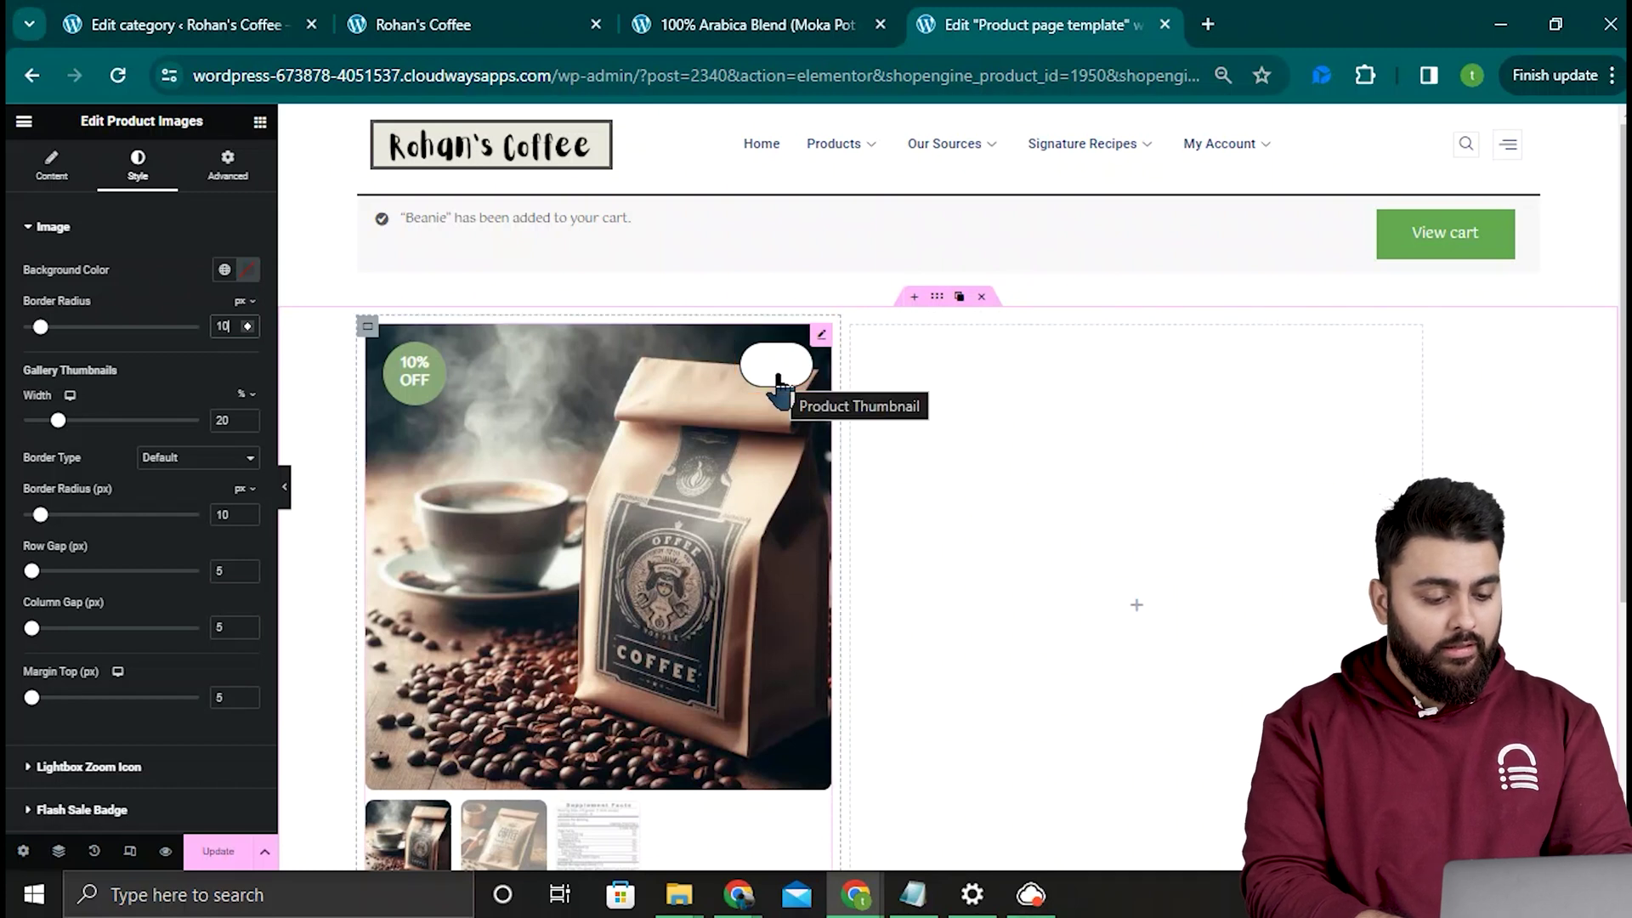
Step: Change the Product Lightbox Icon to the magnifying glass from the Icon Library
{"action": "left_click", "coordinate": [66, 176]}
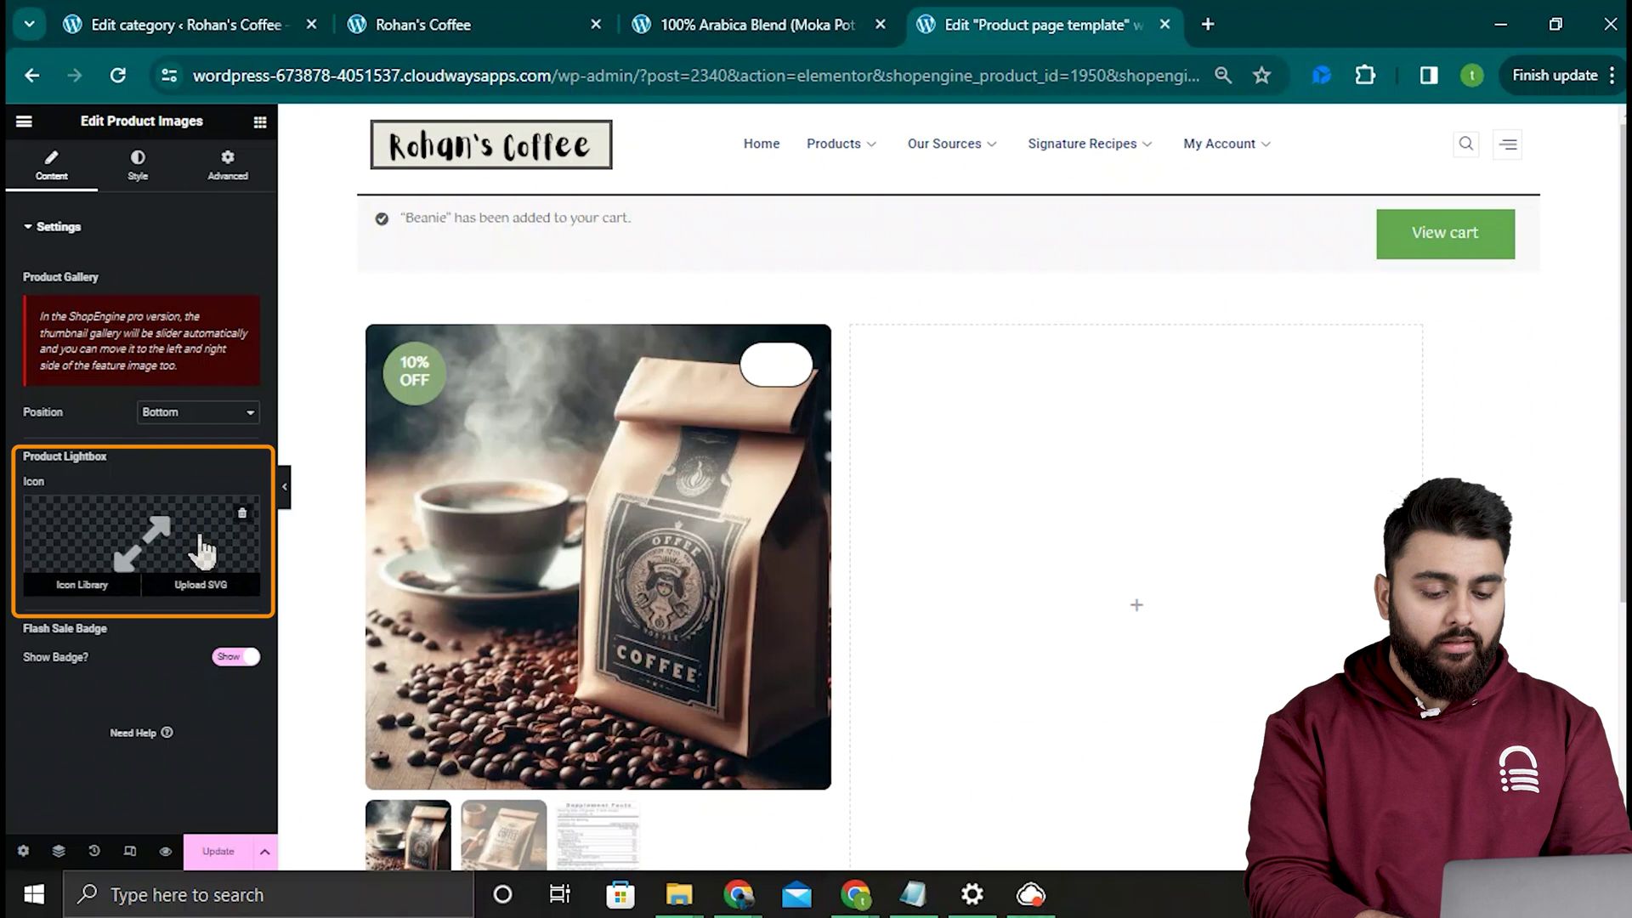
{"action": "left_click", "coordinate": [201, 548]}
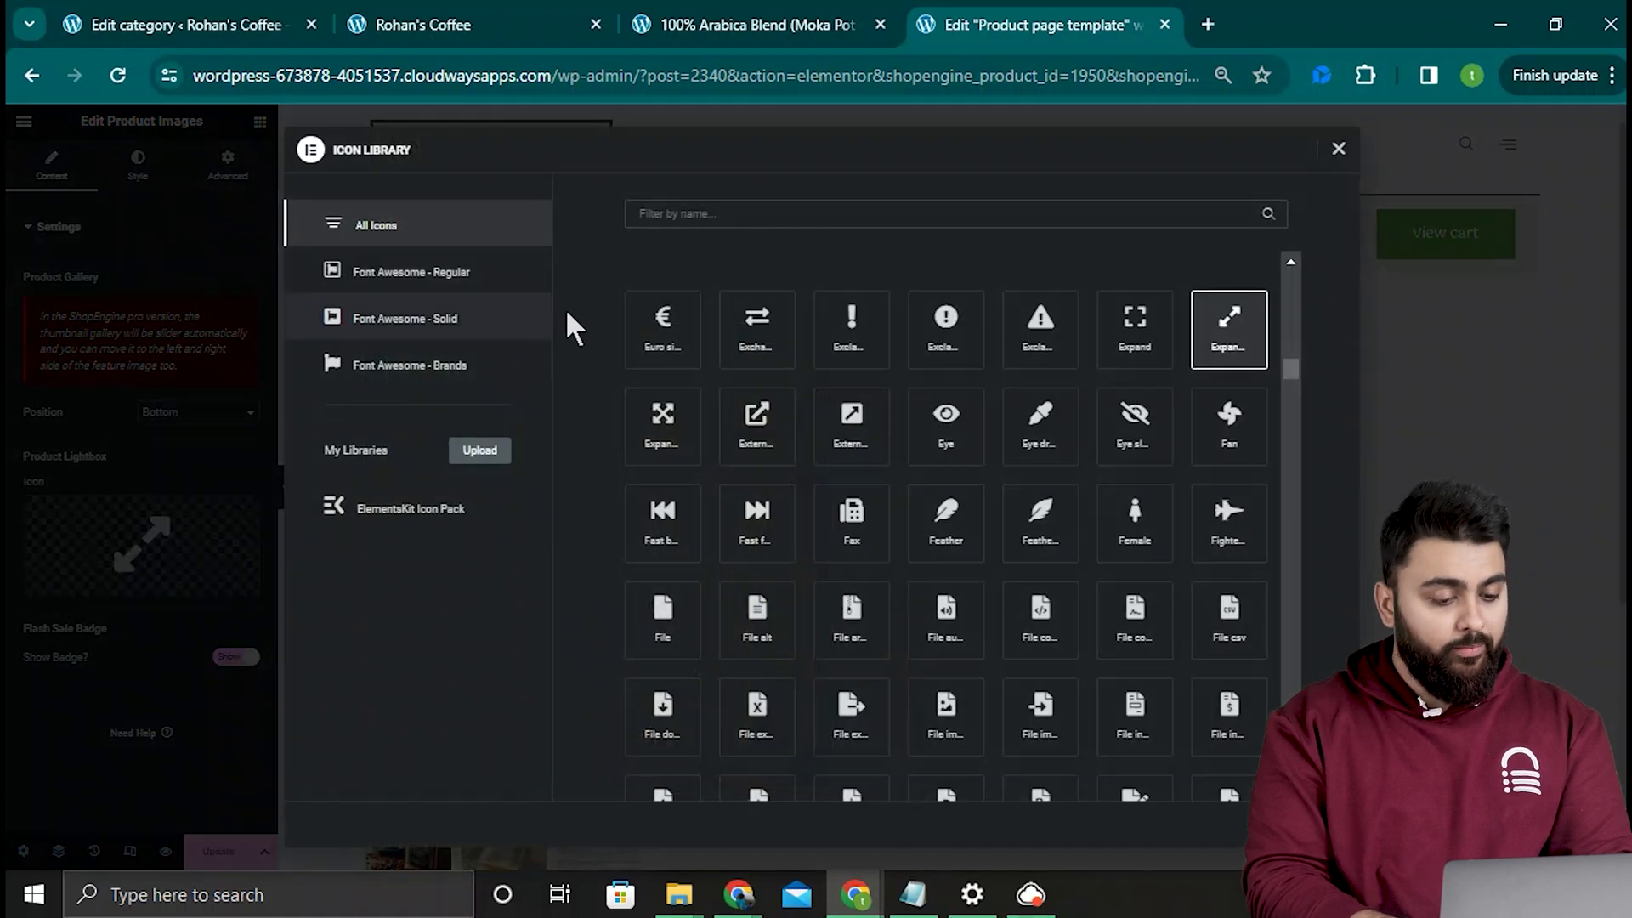
{"action": "left_click", "coordinate": [688, 214]}
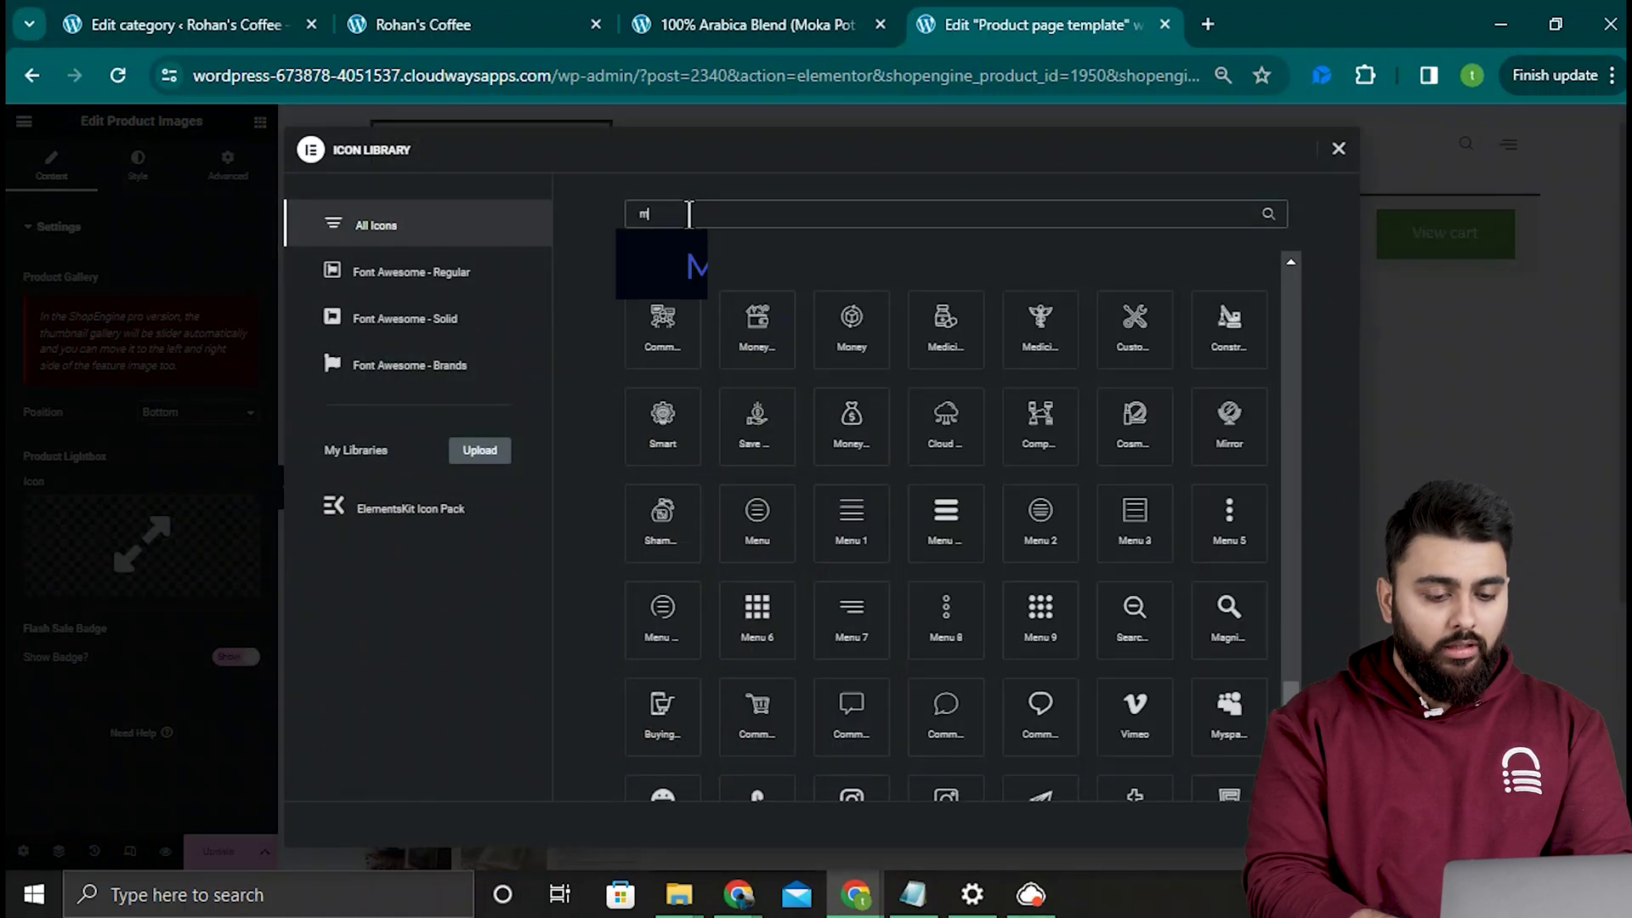
{"action": "type", "text": "magnify"}
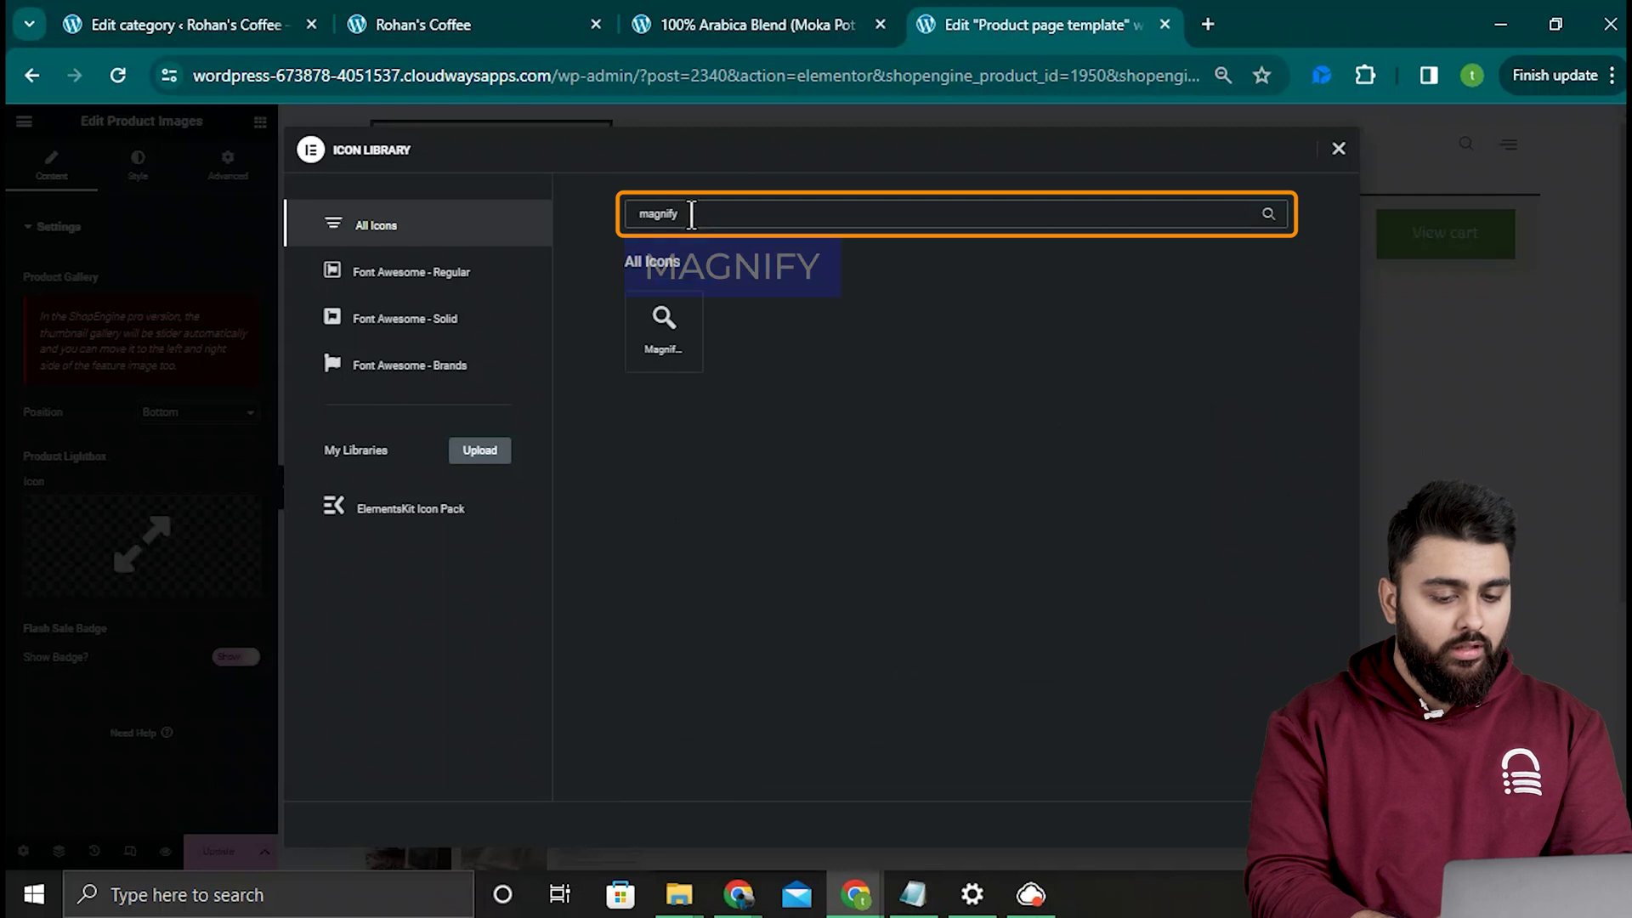
{"action": "left_click", "coordinate": [673, 350]}
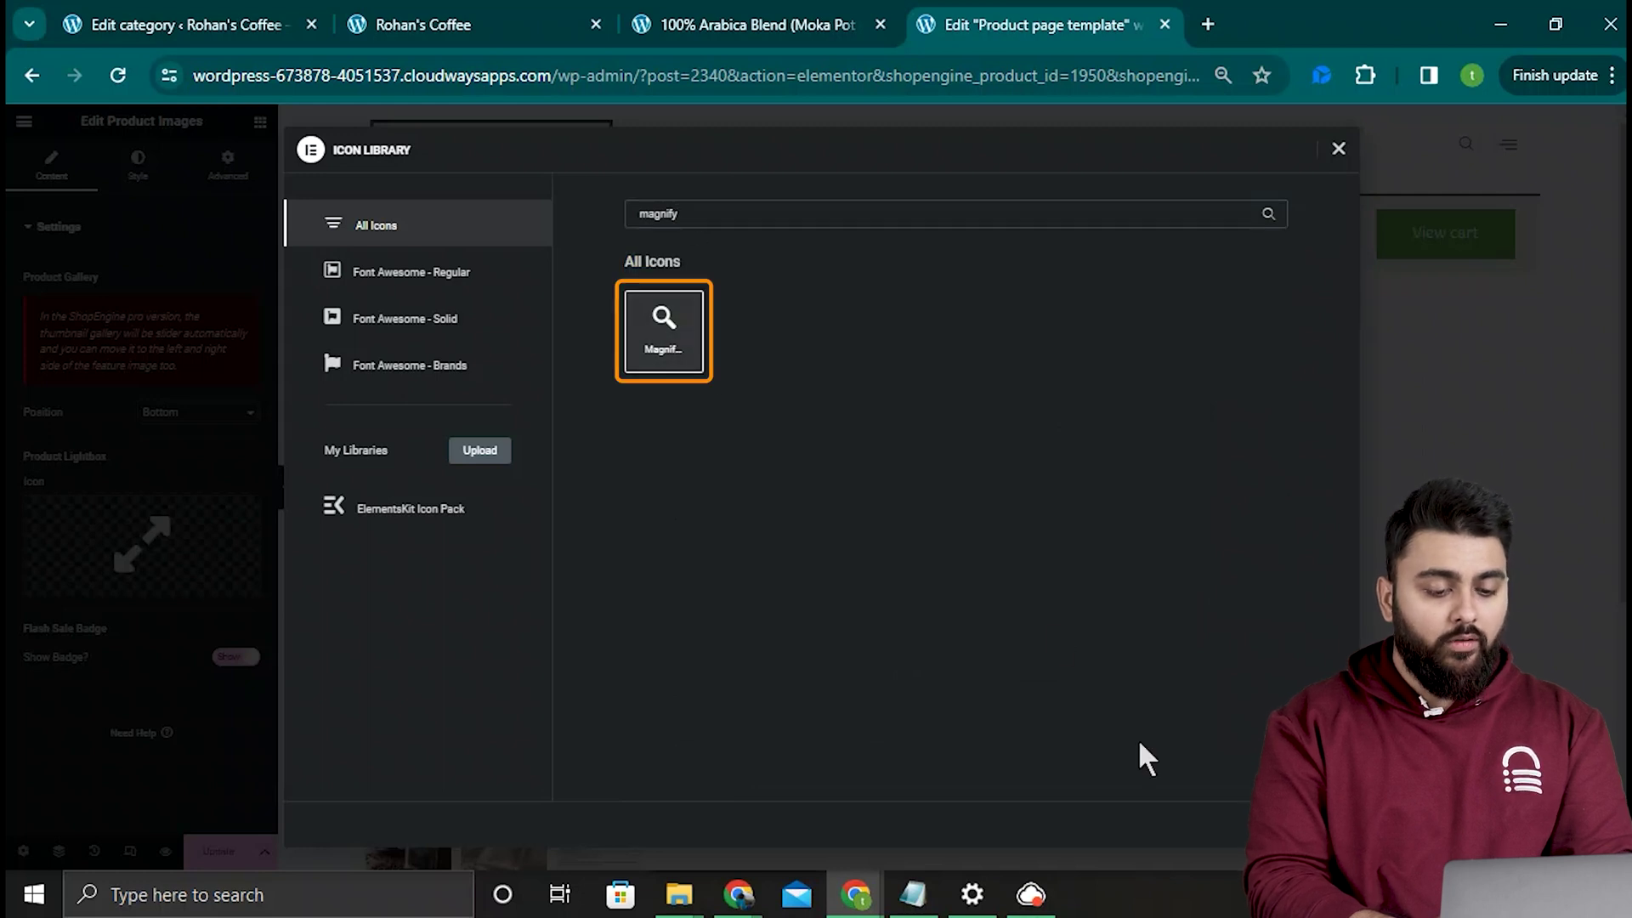
{"action": "left_click", "coordinate": [1313, 825]}
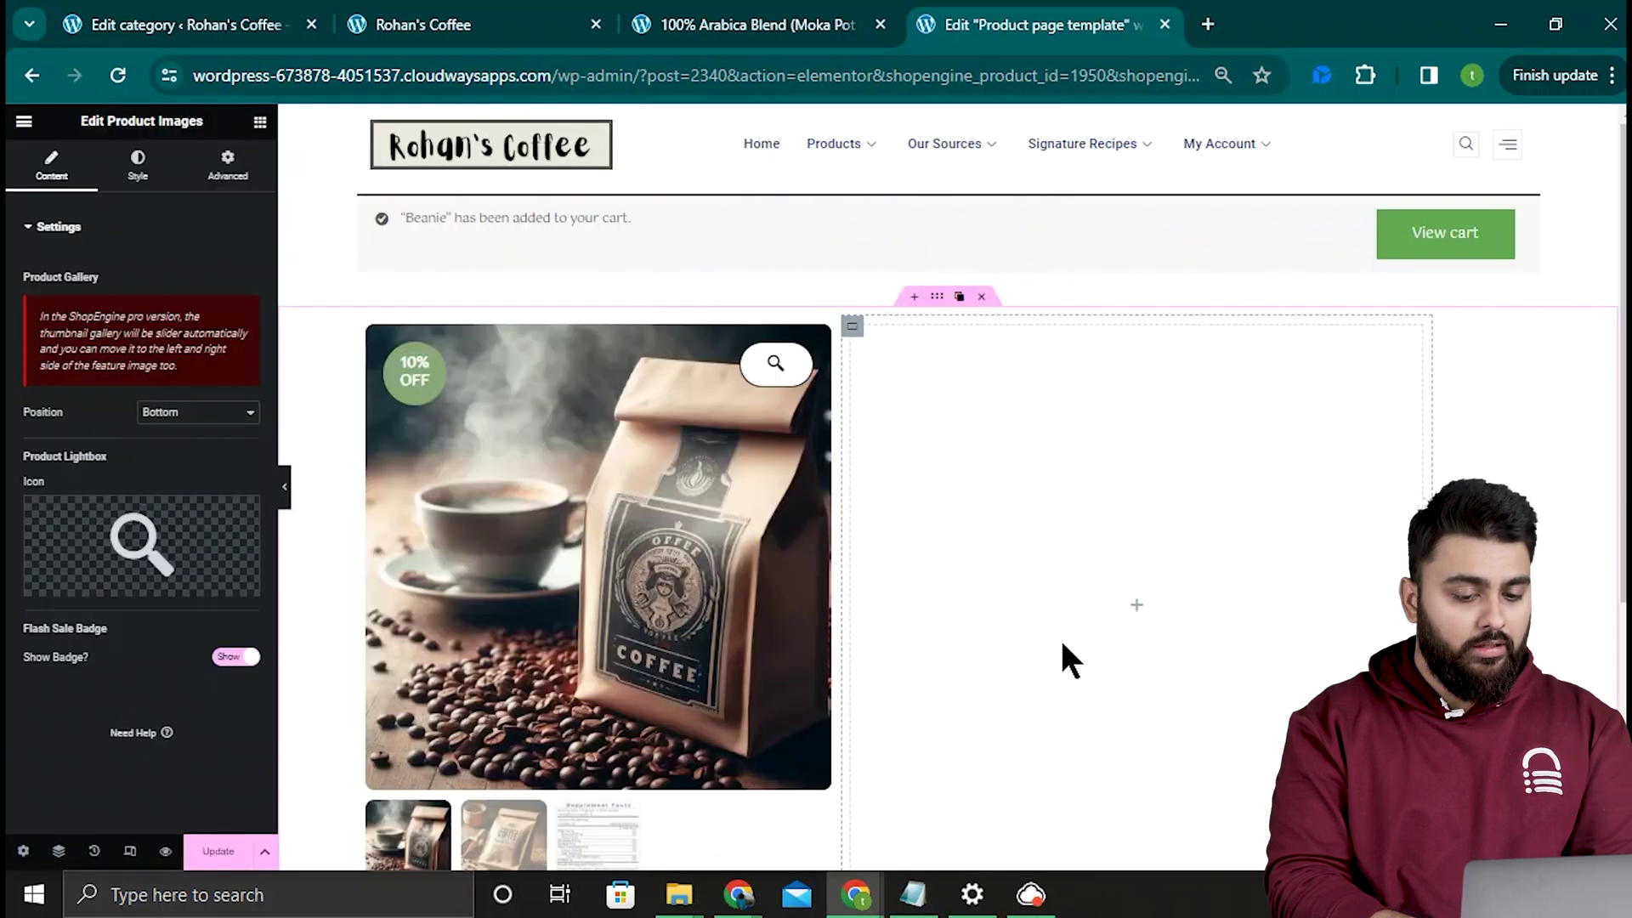
Step: Set the gallery's lightbox zoom icon to 25 px with a black icon background
{"action": "left_click", "coordinate": [141, 168]}
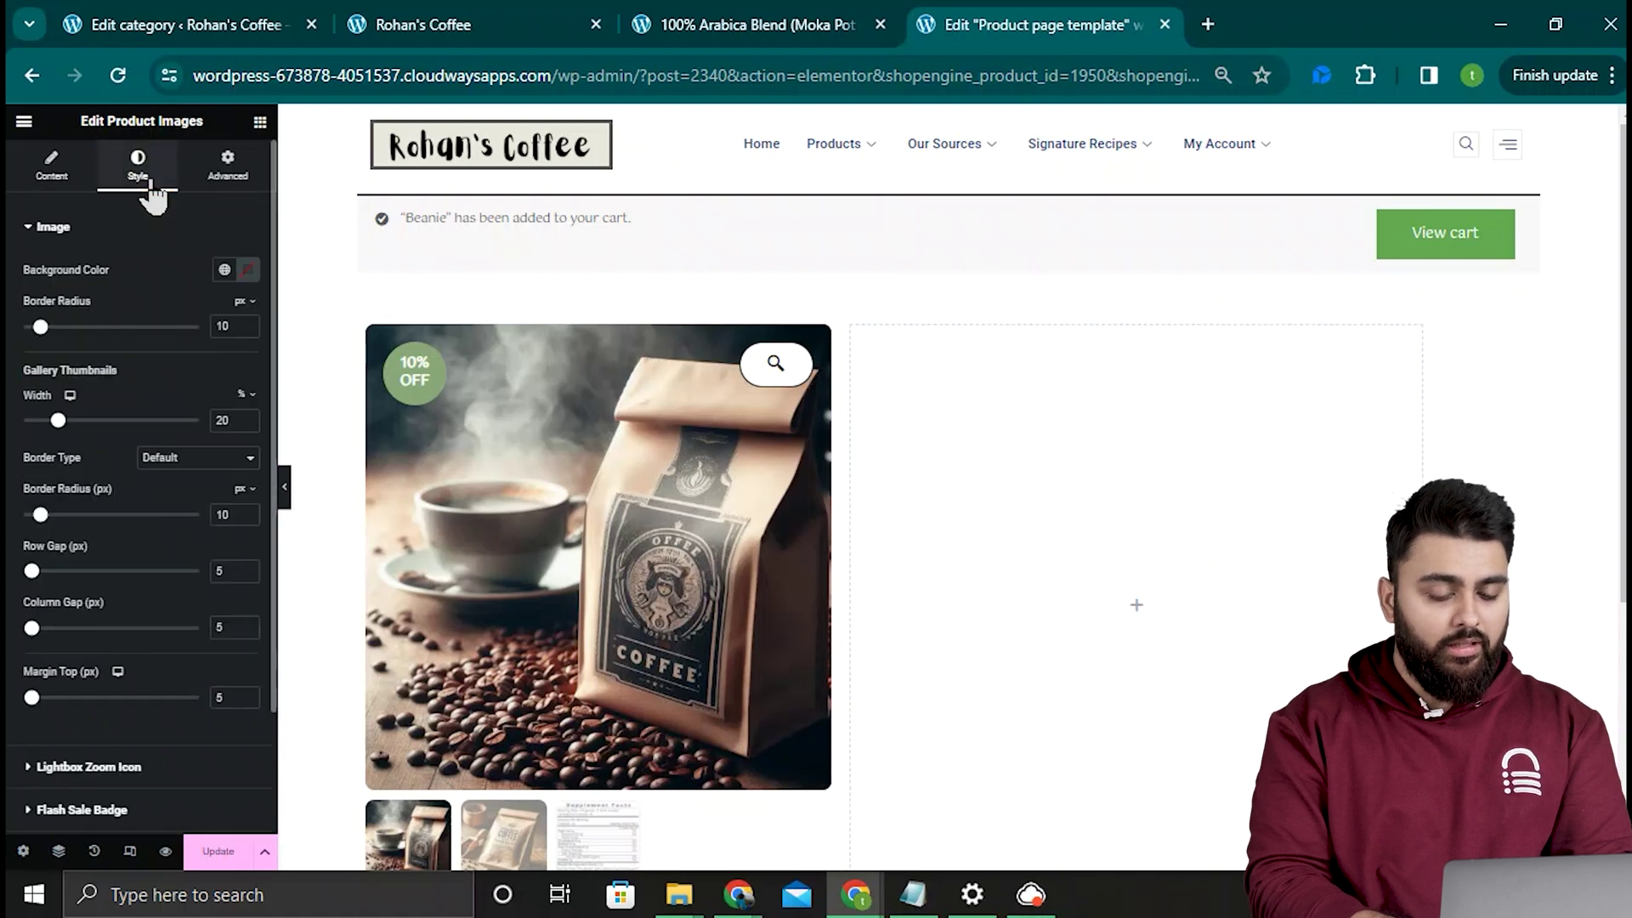
{"action": "left_click", "coordinate": [157, 228]}
{"action": "left_click", "coordinate": [155, 272]}
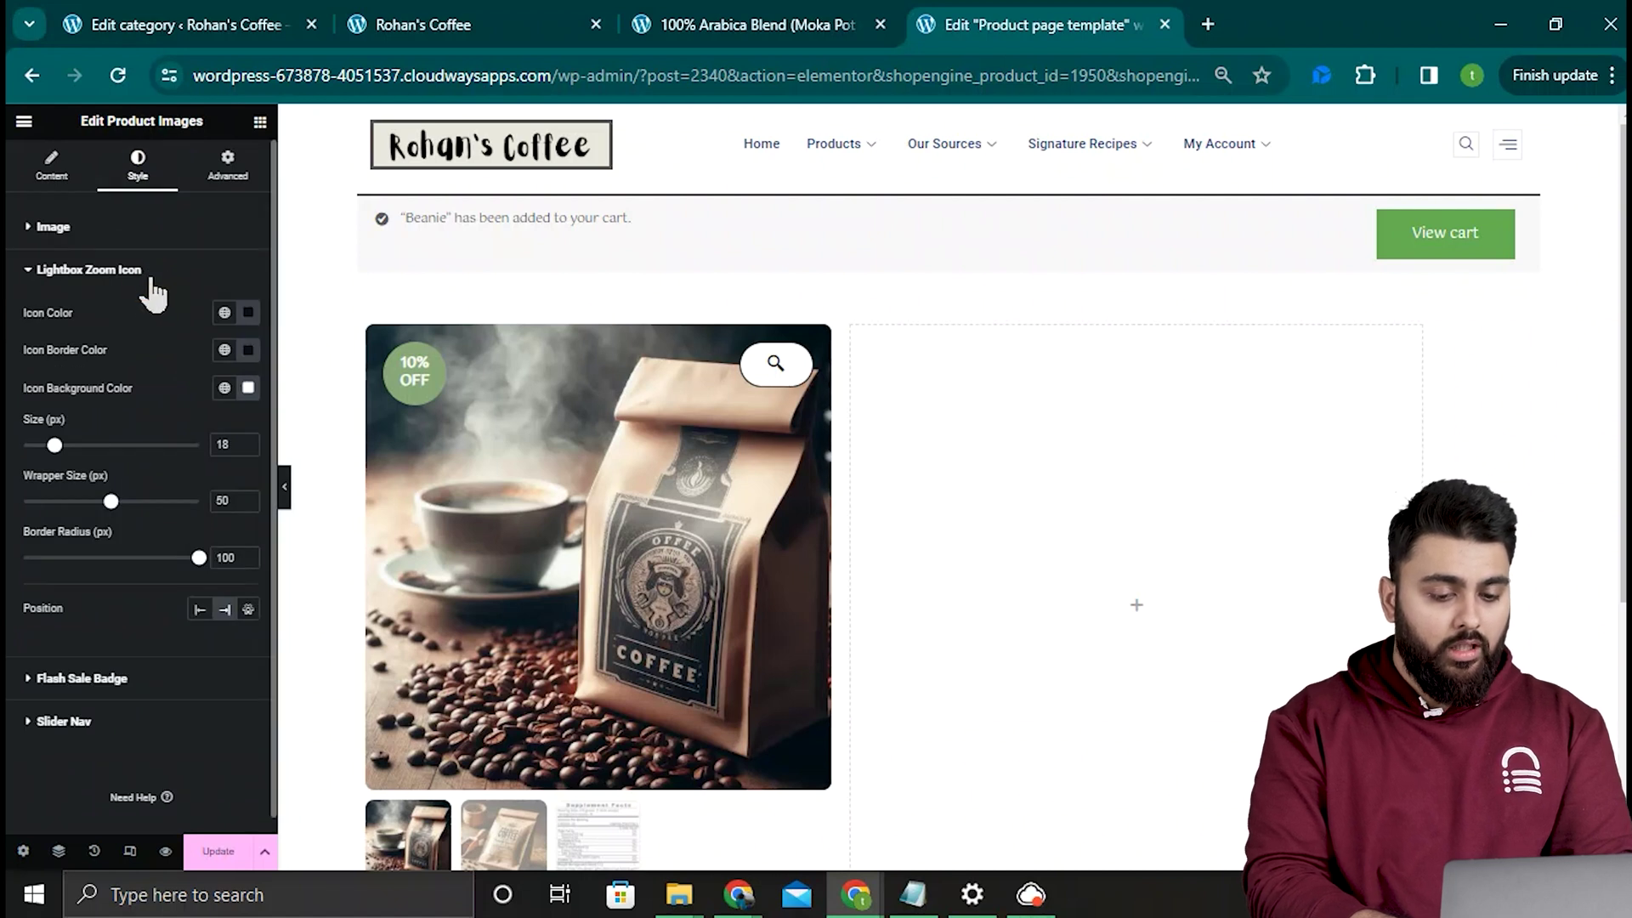
{"action": "left_click_drag", "start_coordinate": [54, 444], "coordinate": [66, 445]}
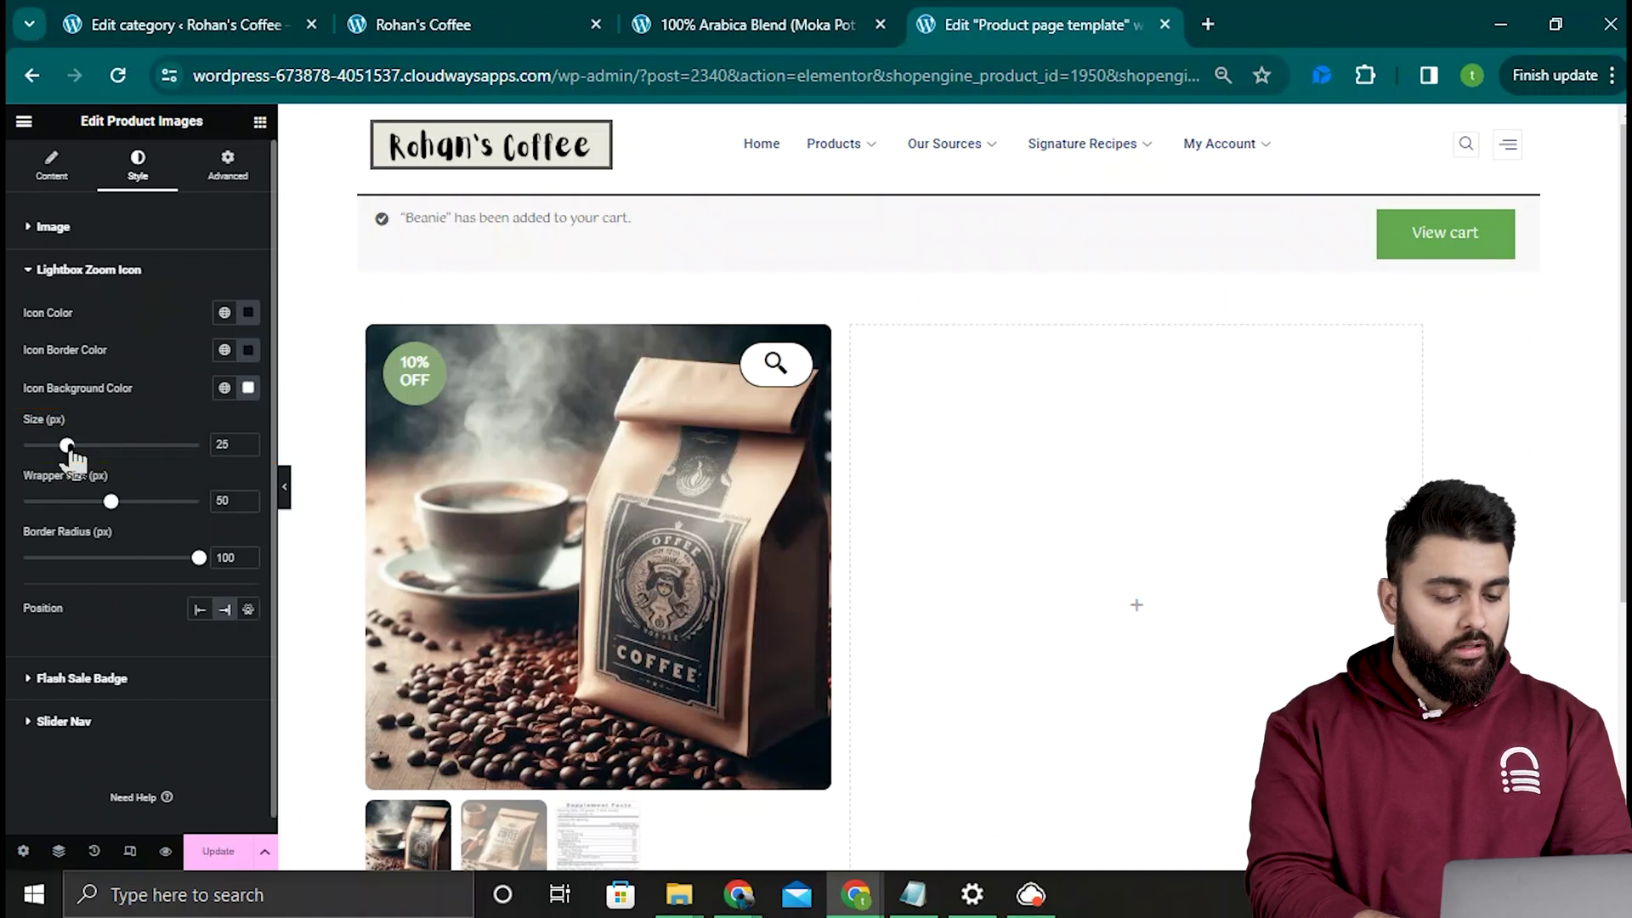
{"action": "left_click", "coordinate": [248, 387]}
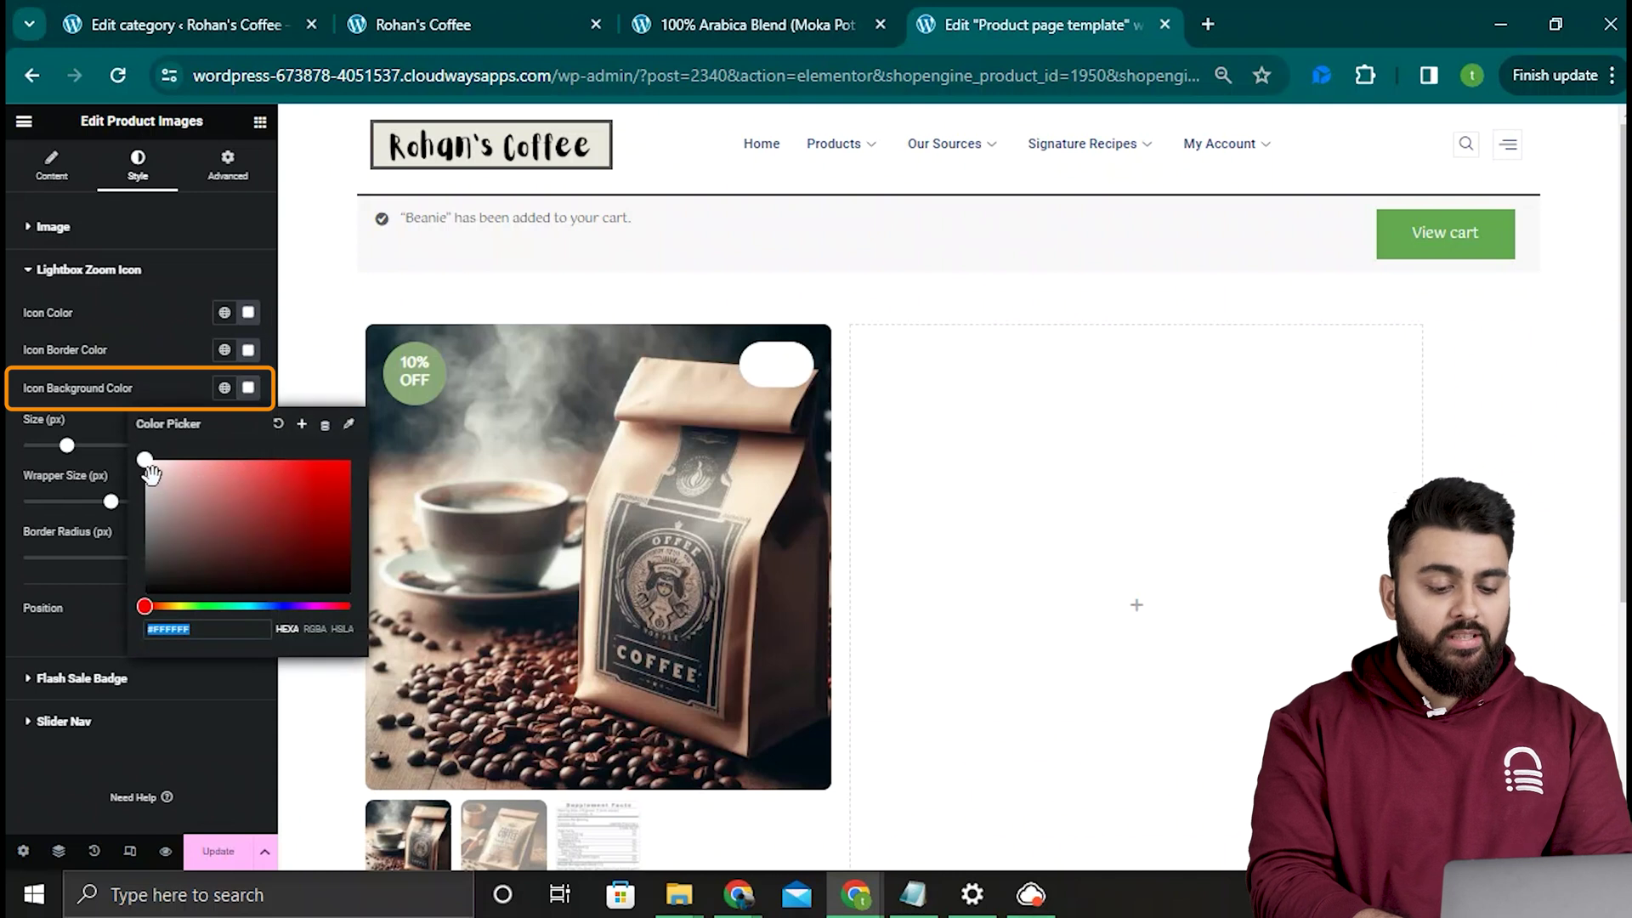
{"action": "left_click_drag", "start_coordinate": [144, 460], "coordinate": [140, 592]}
{"action": "left_click", "coordinate": [248, 311]}
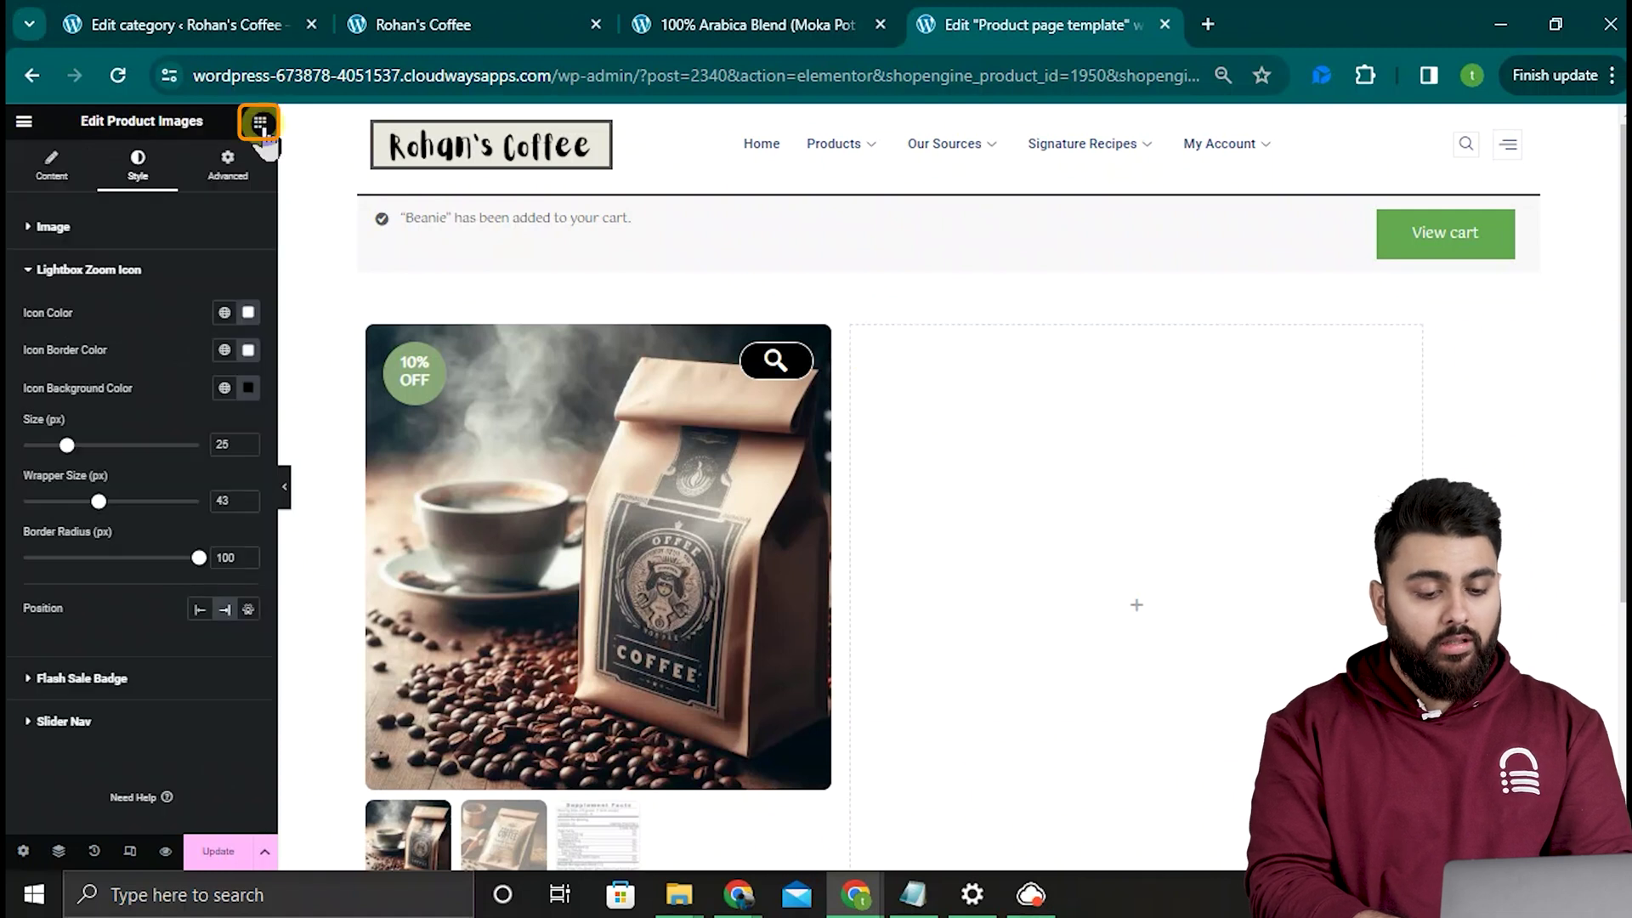
Step: Add a Product Title widget to the right column
{"action": "left_click", "coordinate": [260, 121]}
{"action": "left_click", "coordinate": [157, 201]}
{"action": "type", "text": "p"}
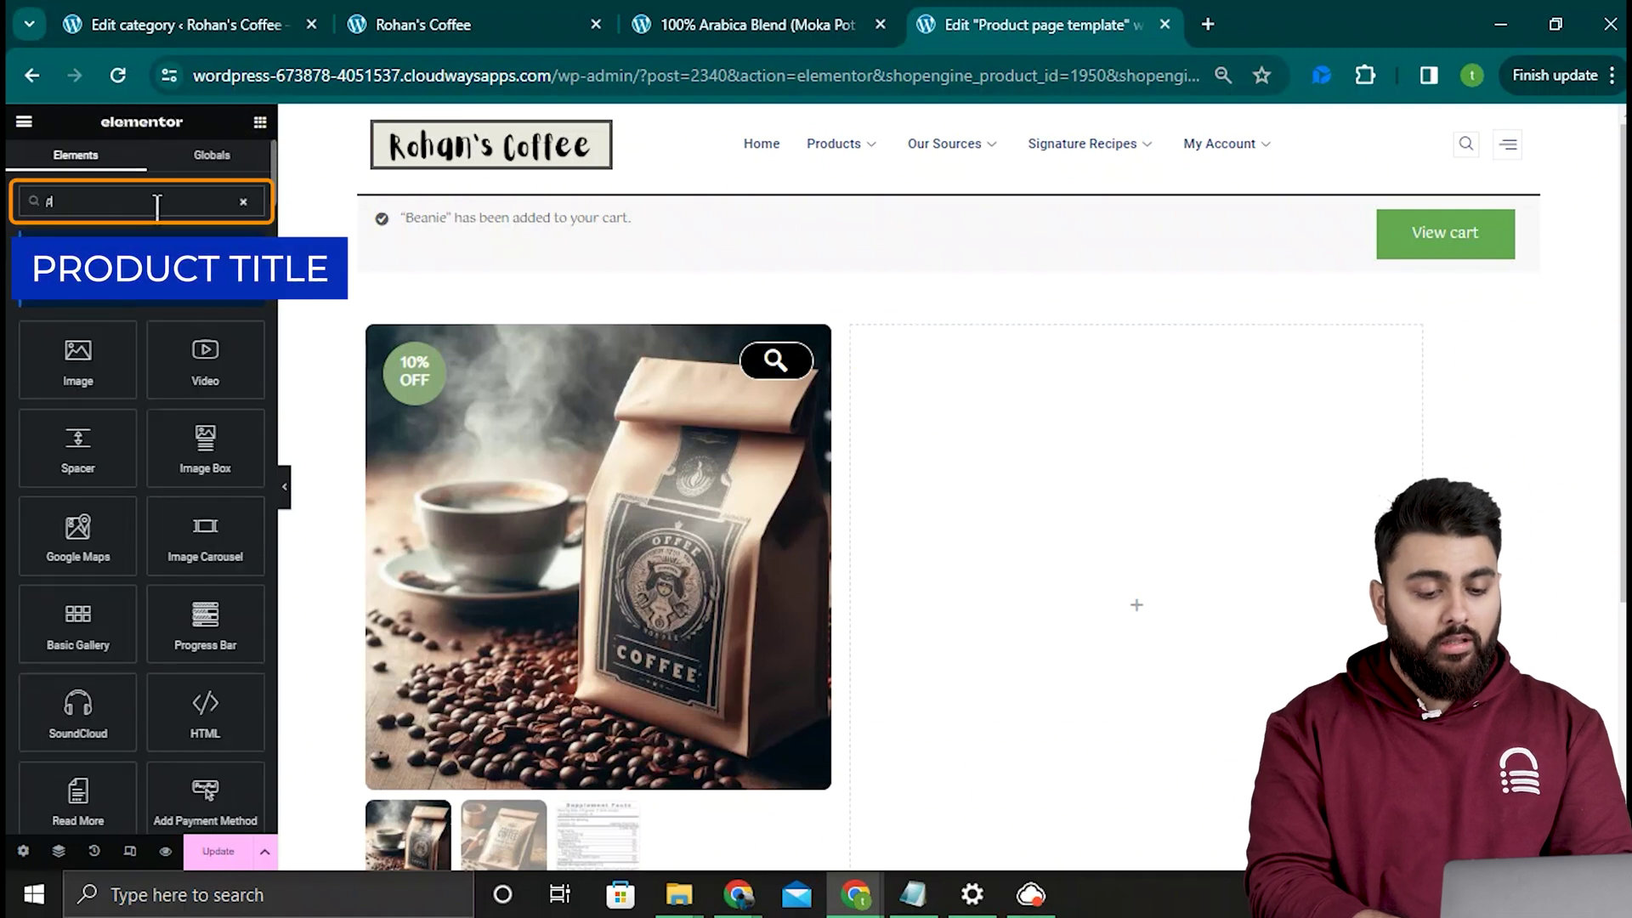
{"action": "type", "text": "roduct ti"}
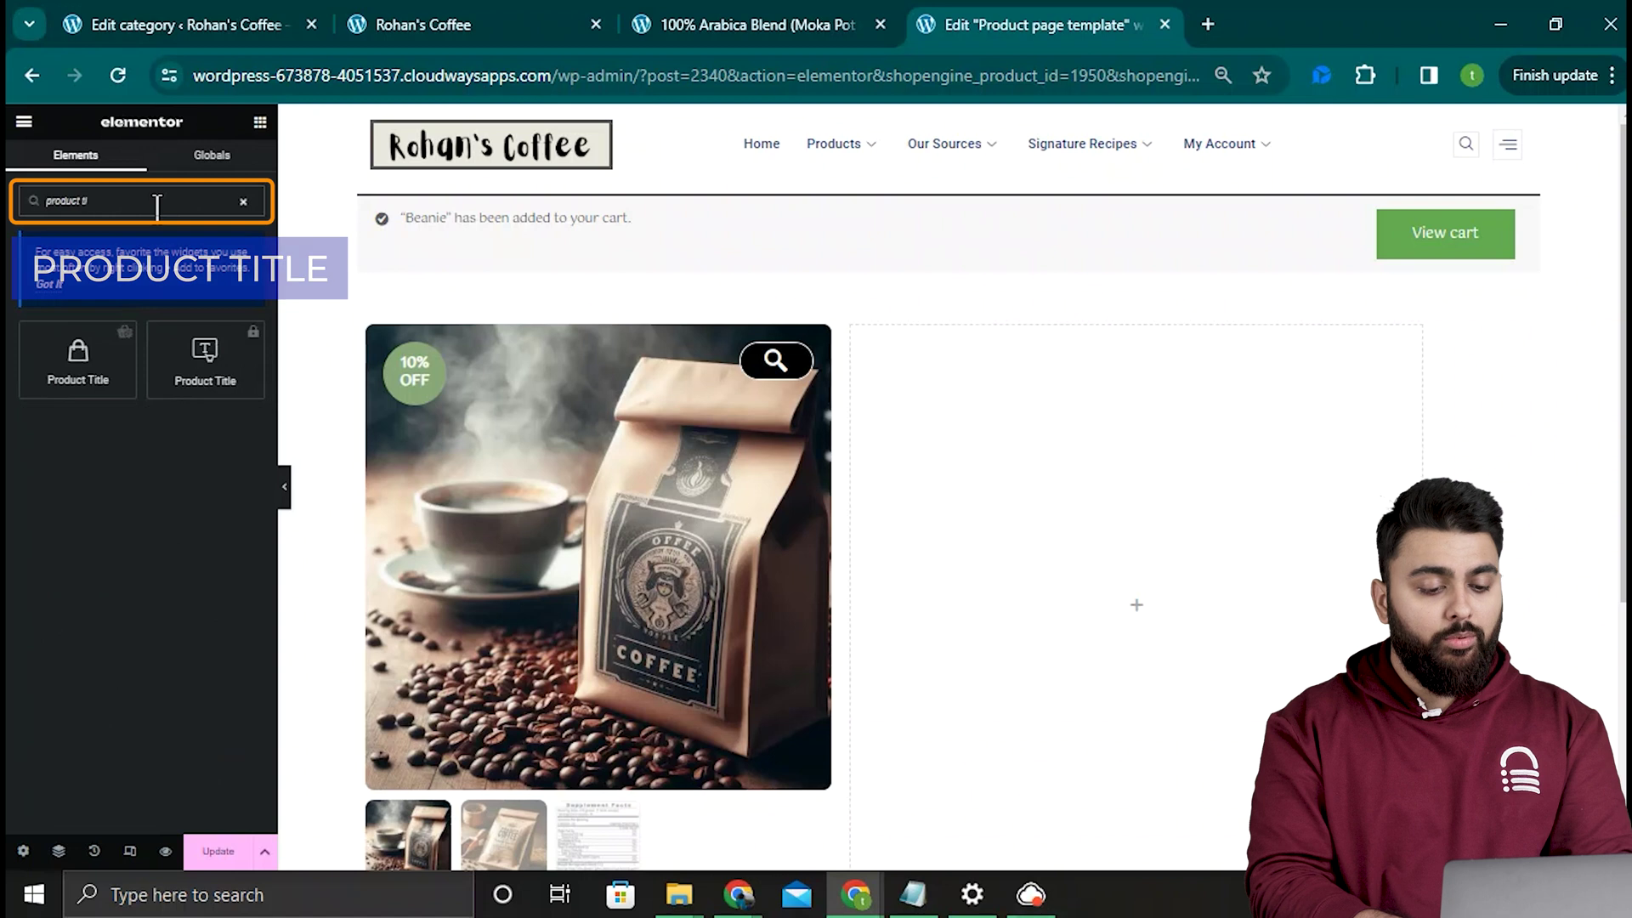
{"action": "left_click_drag", "start_coordinate": [109, 383], "coordinate": [1114, 400]}
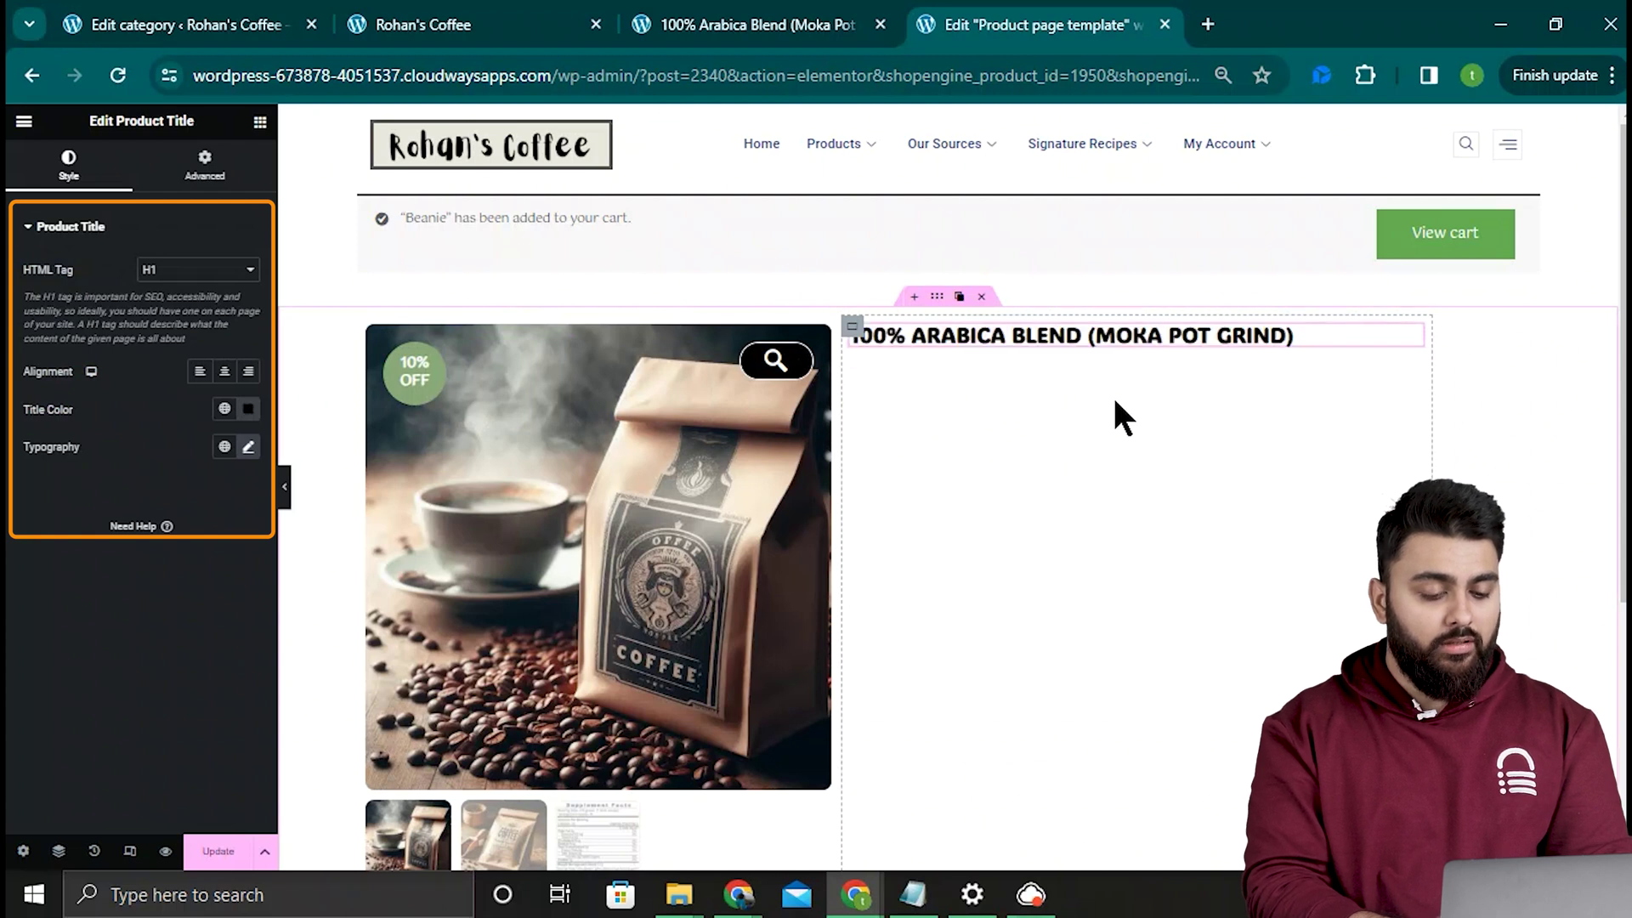
Step: Keep the title black and set it to Arial 29 px, 0.8 px letter spacing, 32 px line height
{"action": "left_click", "coordinate": [248, 409]}
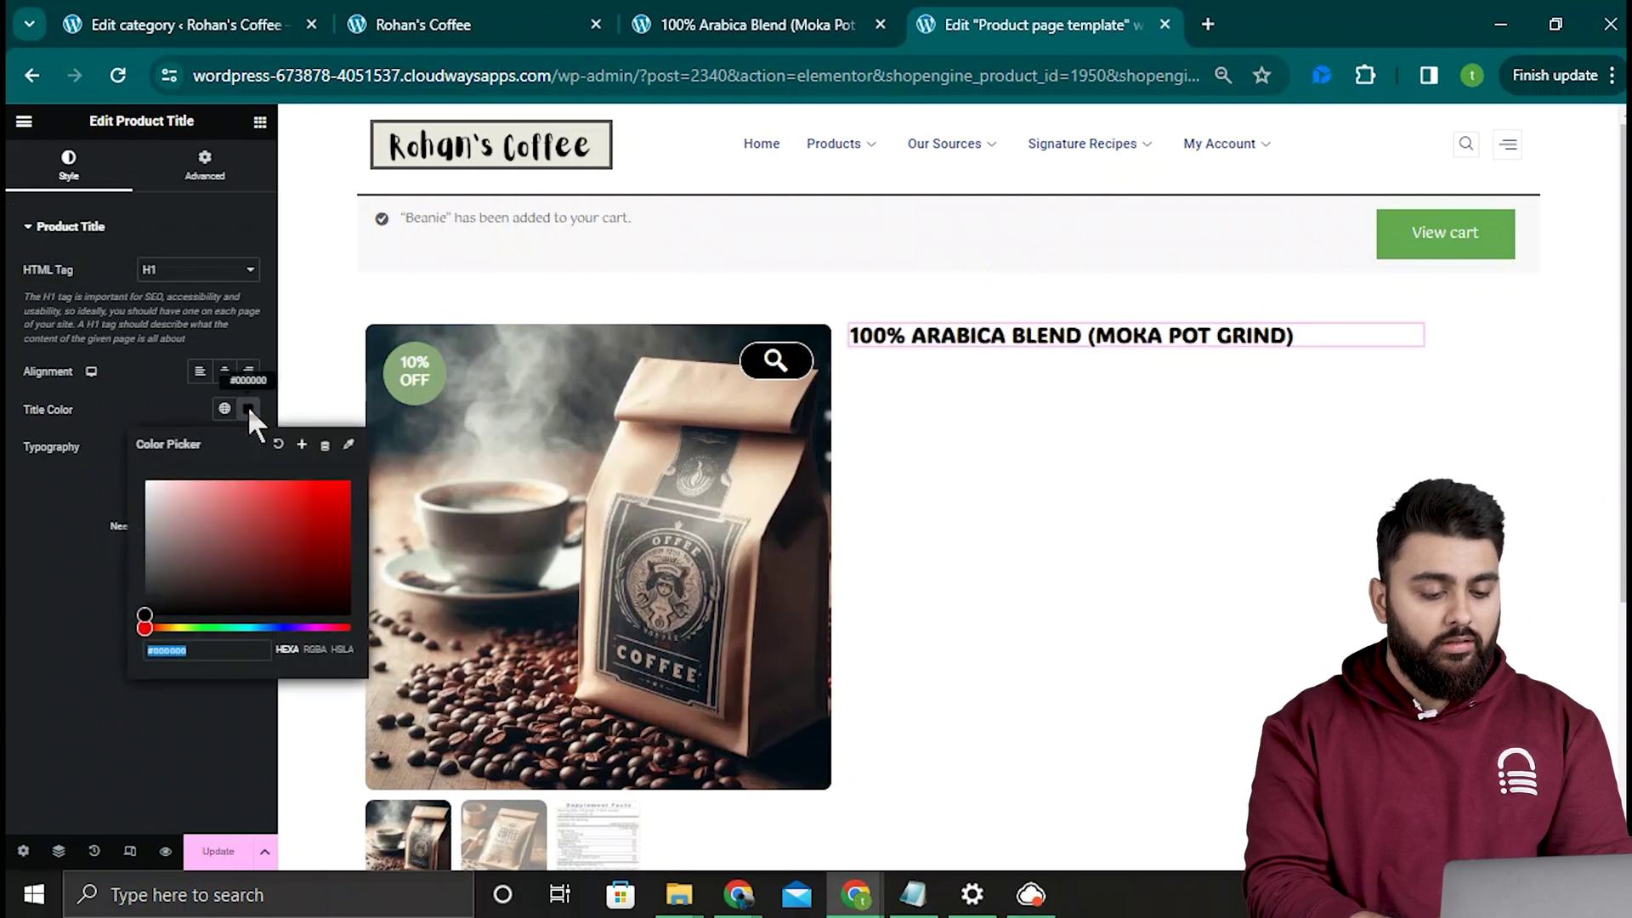
{"action": "left_click", "coordinate": [248, 409]}
{"action": "left_click", "coordinate": [248, 447]}
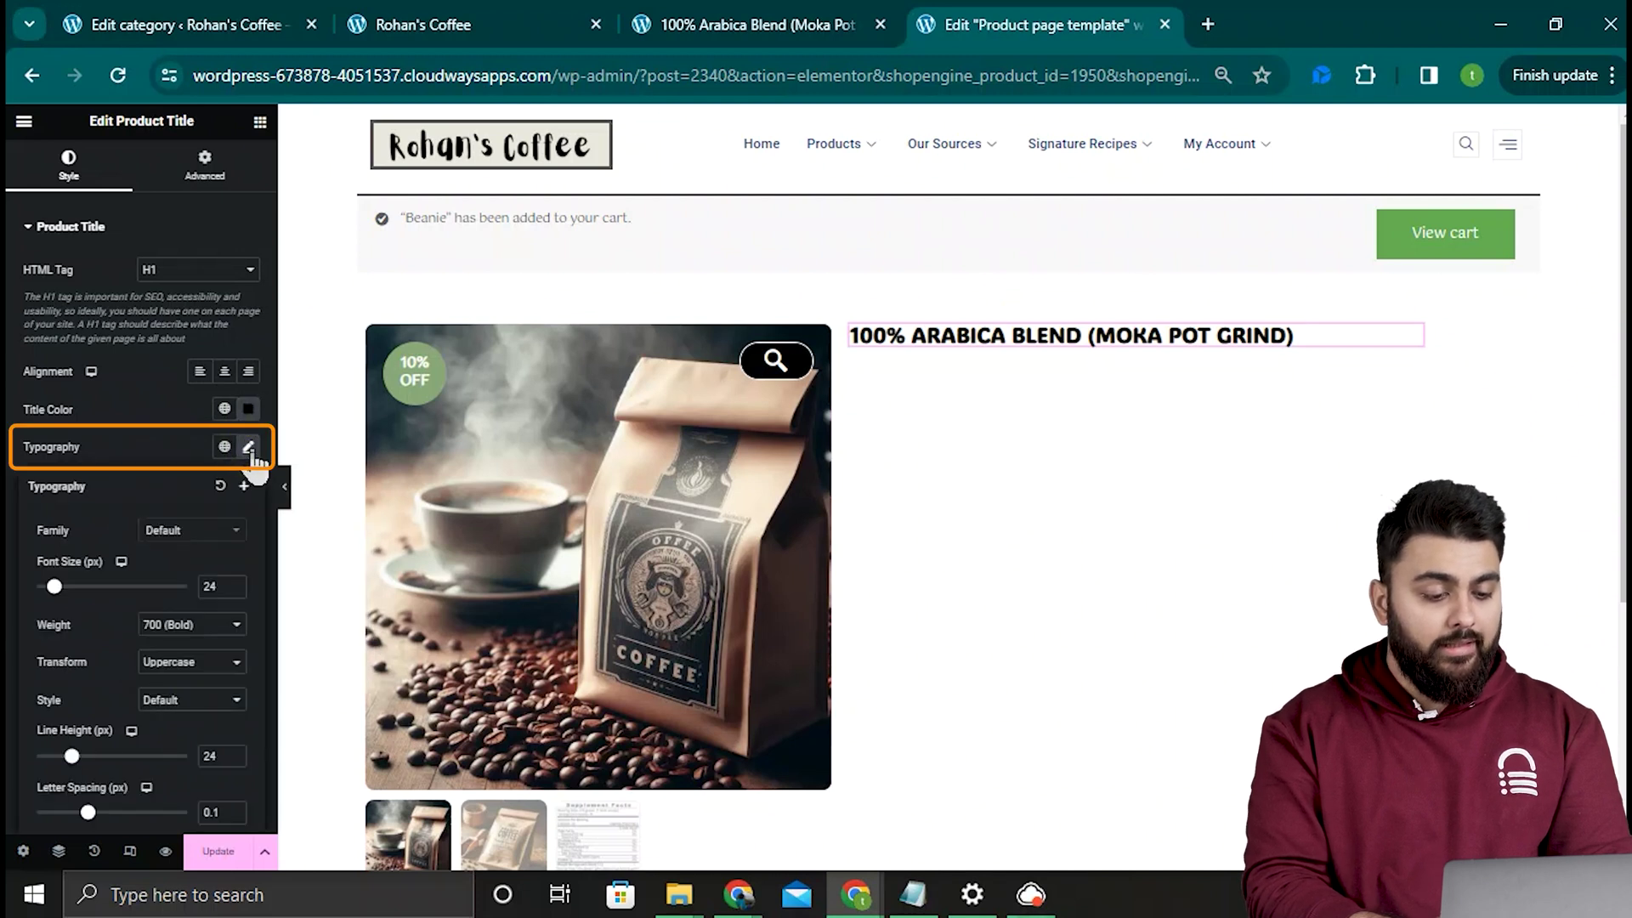
{"action": "left_click", "coordinate": [192, 531]}
{"action": "left_click", "coordinate": [186, 626]}
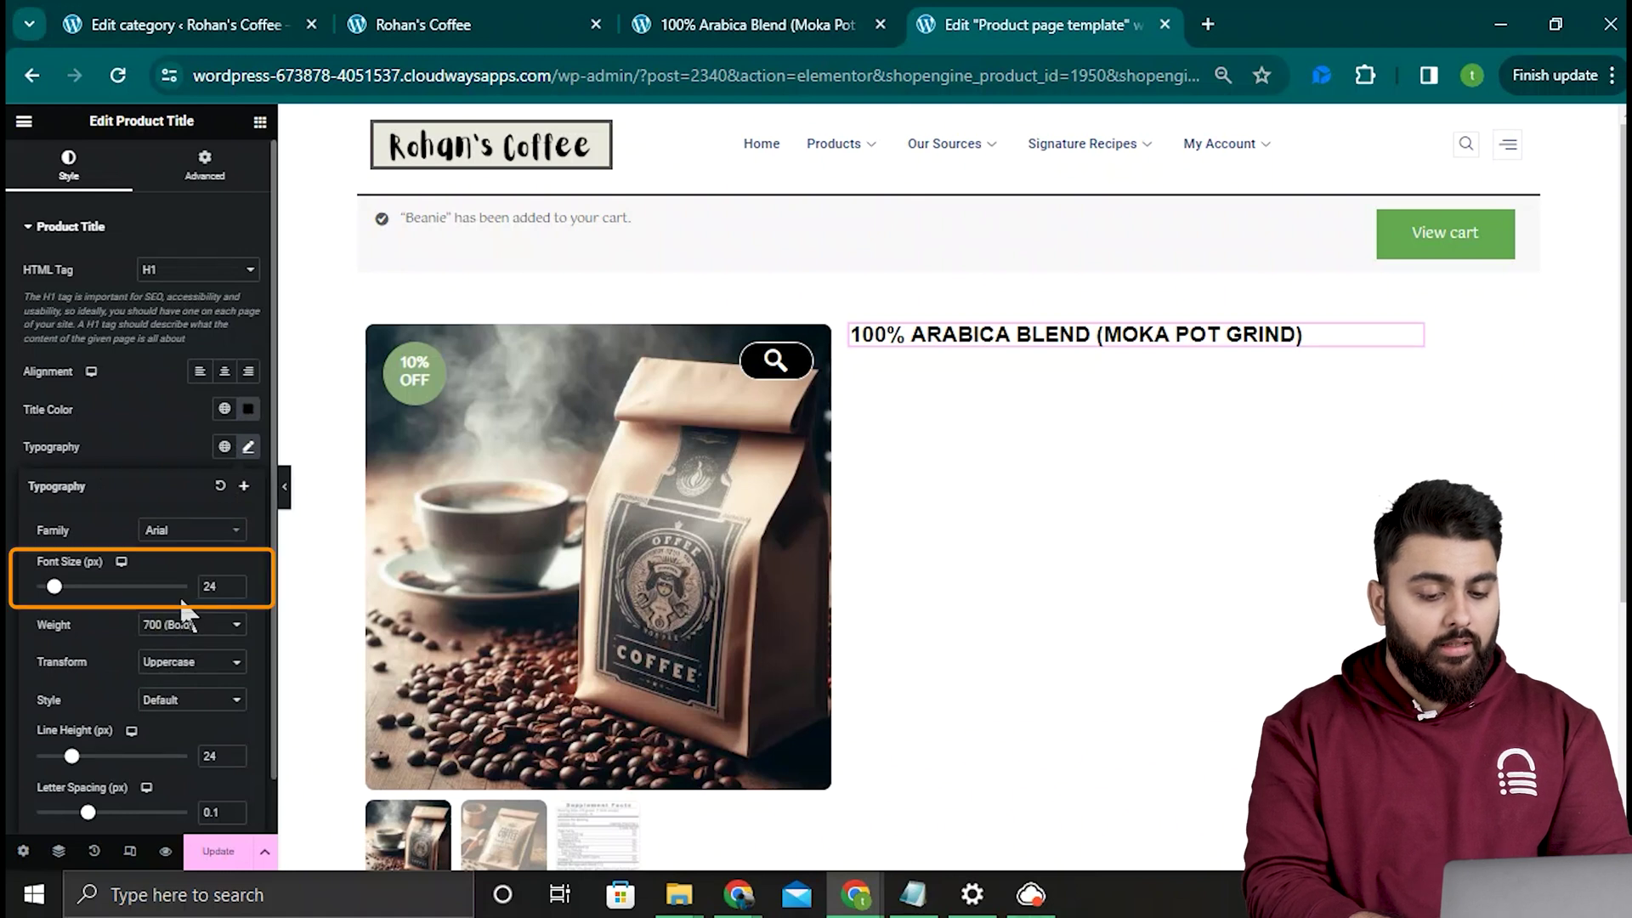
{"action": "left_click_drag", "start_coordinate": [54, 587], "coordinate": [58, 586]}
{"action": "left_click_drag", "start_coordinate": [87, 812], "coordinate": [94, 814]}
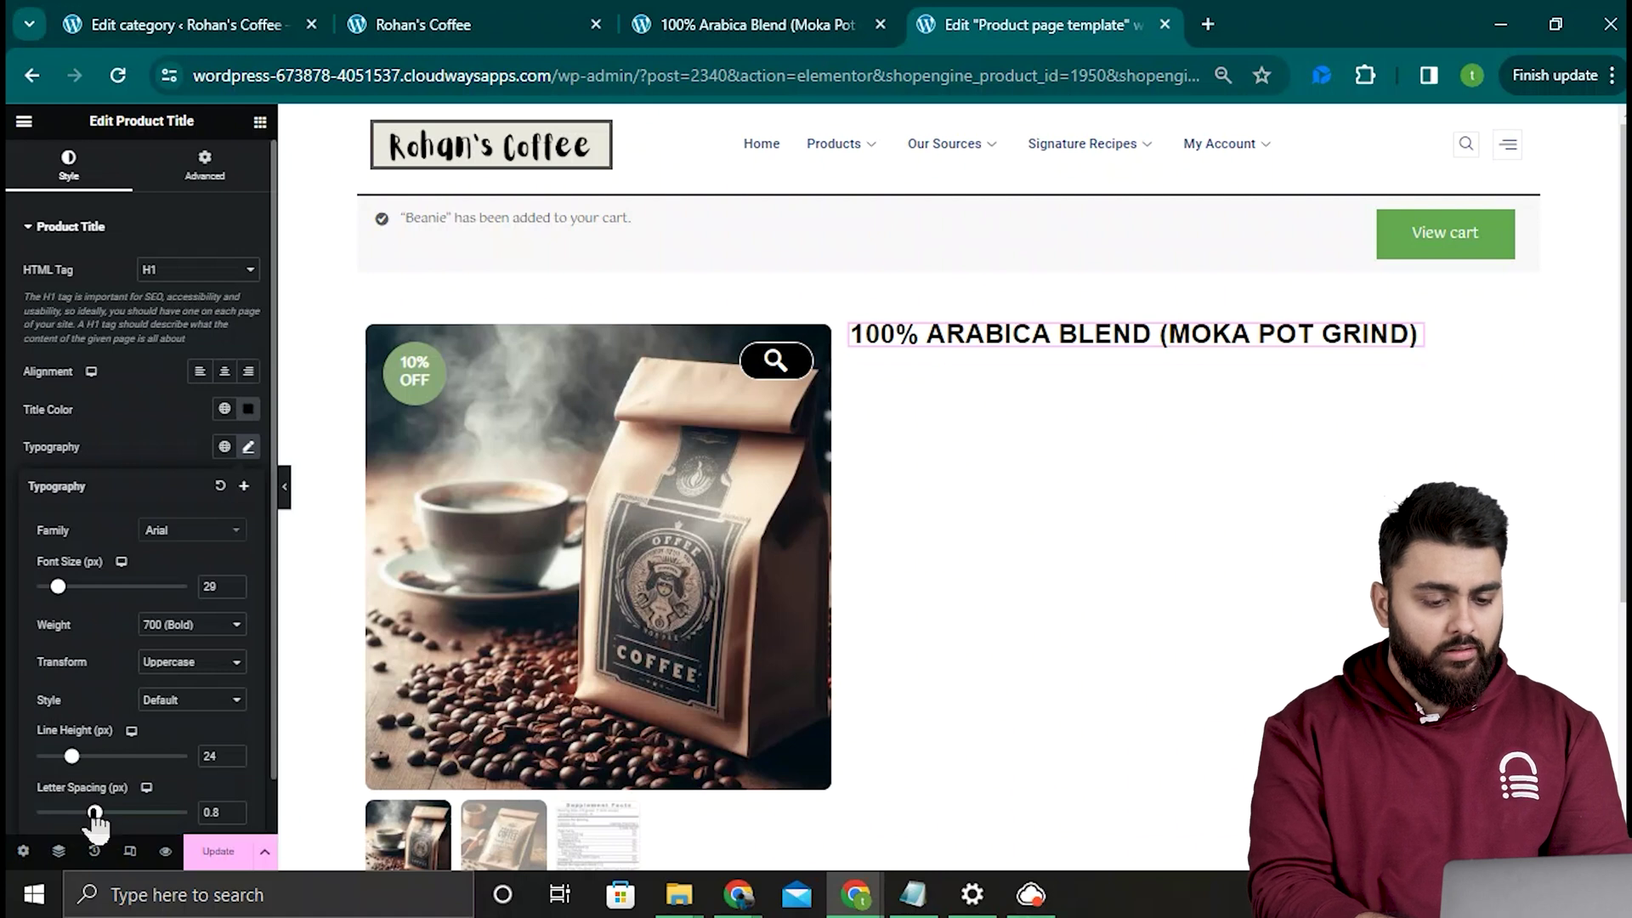
{"action": "left_click_drag", "start_coordinate": [71, 755], "coordinate": [83, 756]}
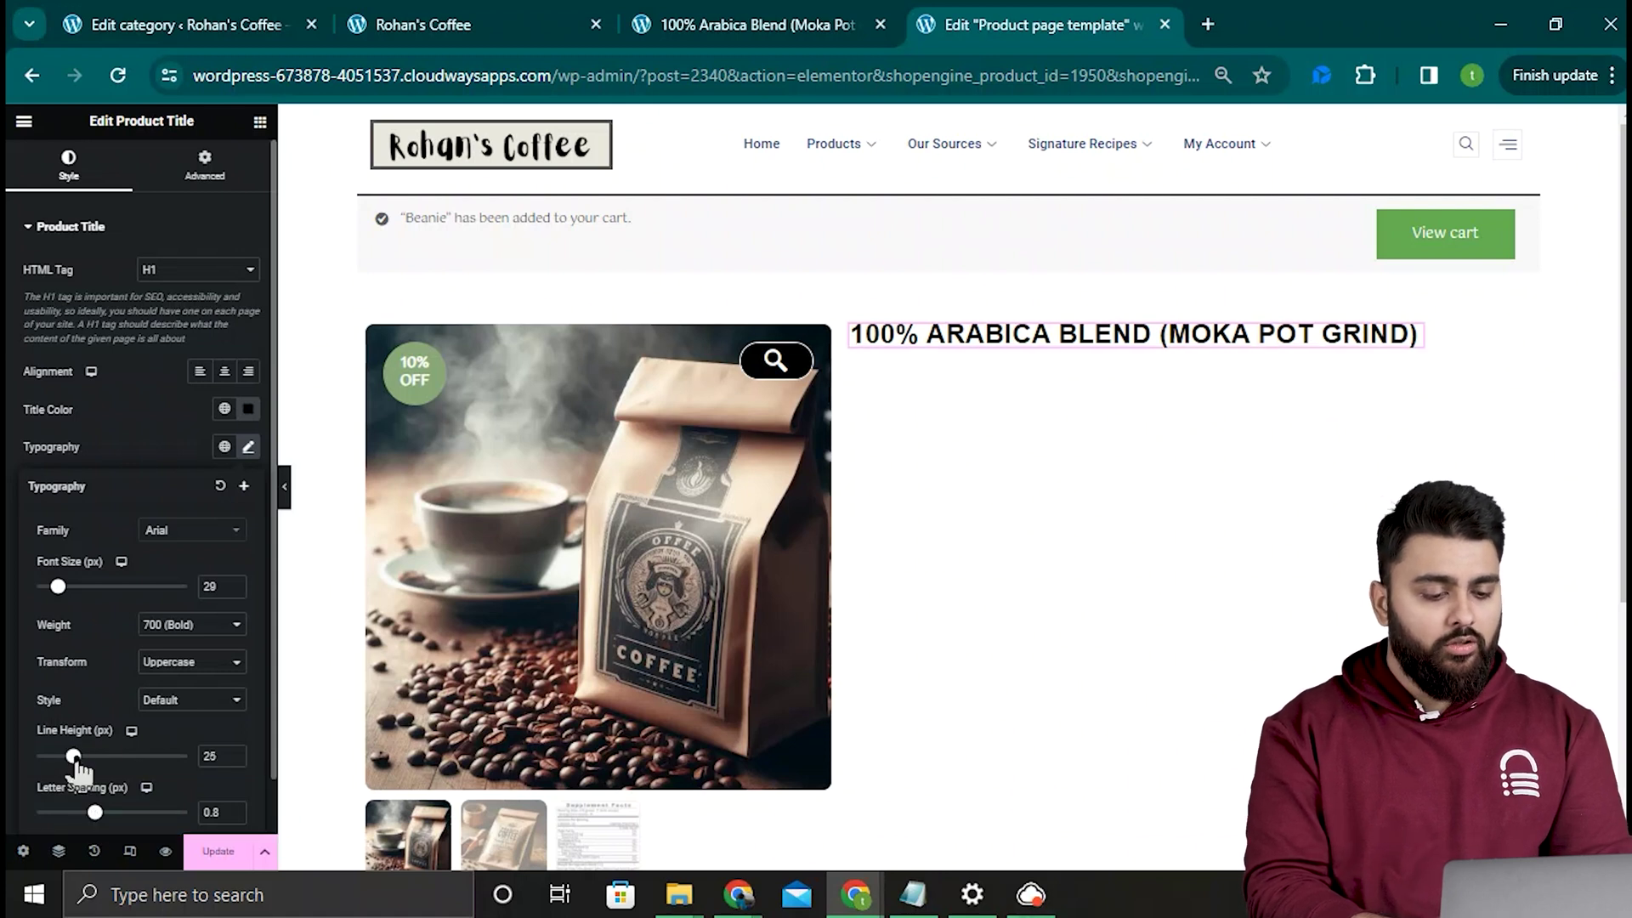
Step: Add a Product Categories widget above the product title
{"action": "left_click", "coordinate": [259, 123]}
{"action": "left_click", "coordinate": [187, 204]}
{"action": "type", "text": "categor"}
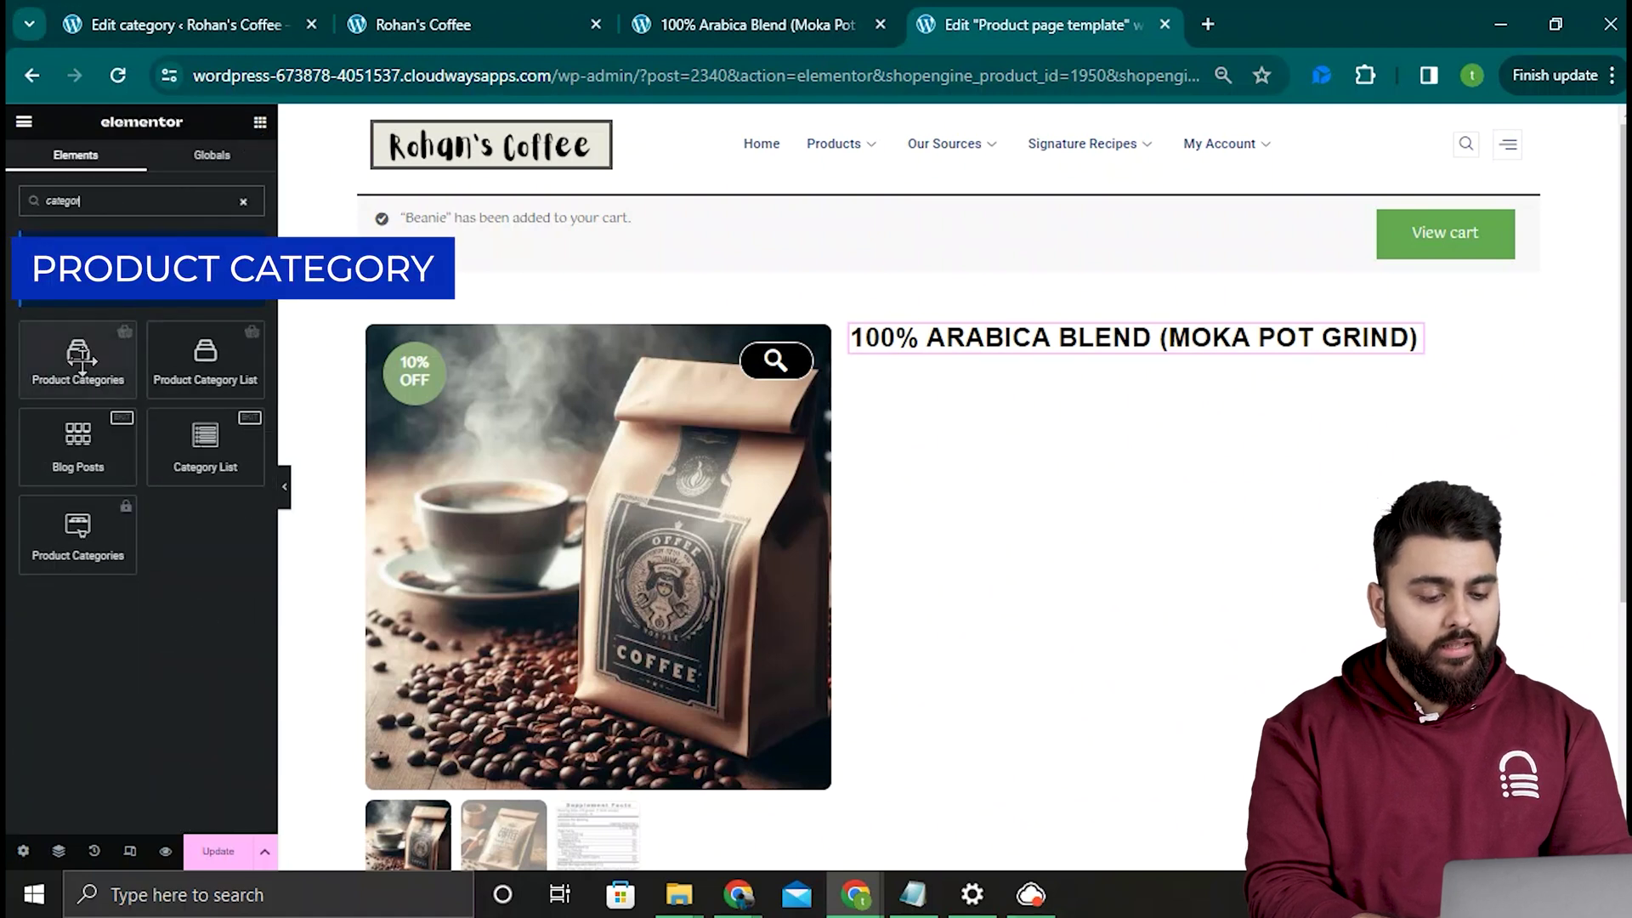
{"action": "left_click_drag", "start_coordinate": [78, 357], "coordinate": [1030, 323]}
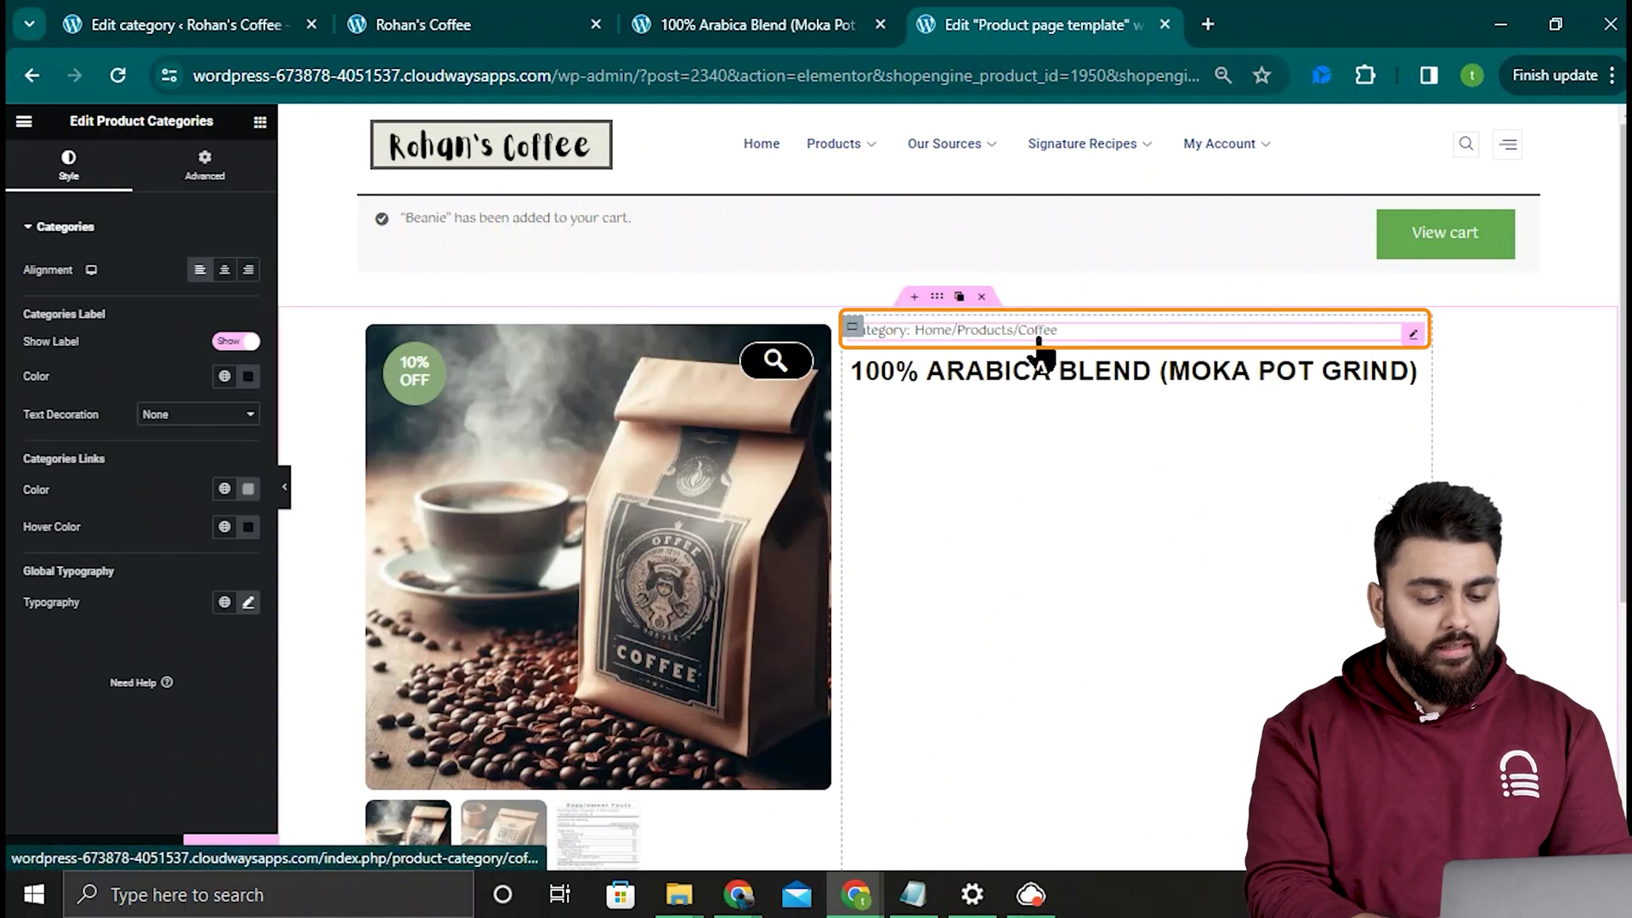
Step: Colour the category links green (#85C159)
{"action": "left_click", "coordinate": [247, 489]}
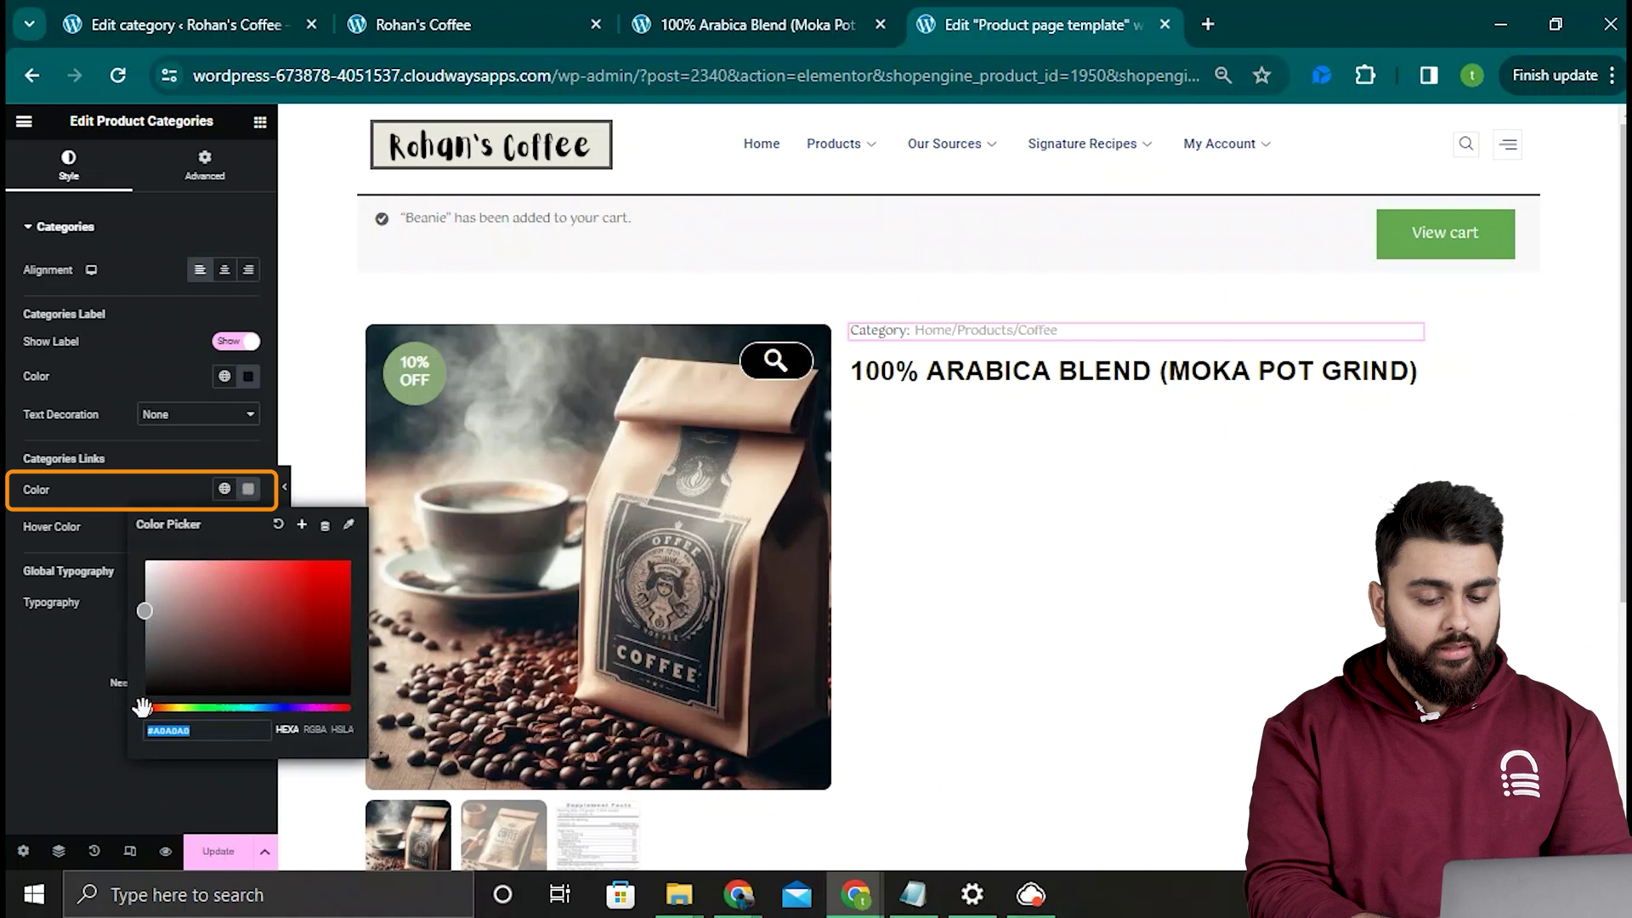
{"action": "left_click_drag", "start_coordinate": [142, 706], "coordinate": [194, 707]}
{"action": "left_click_drag", "start_coordinate": [146, 610], "coordinate": [260, 593]}
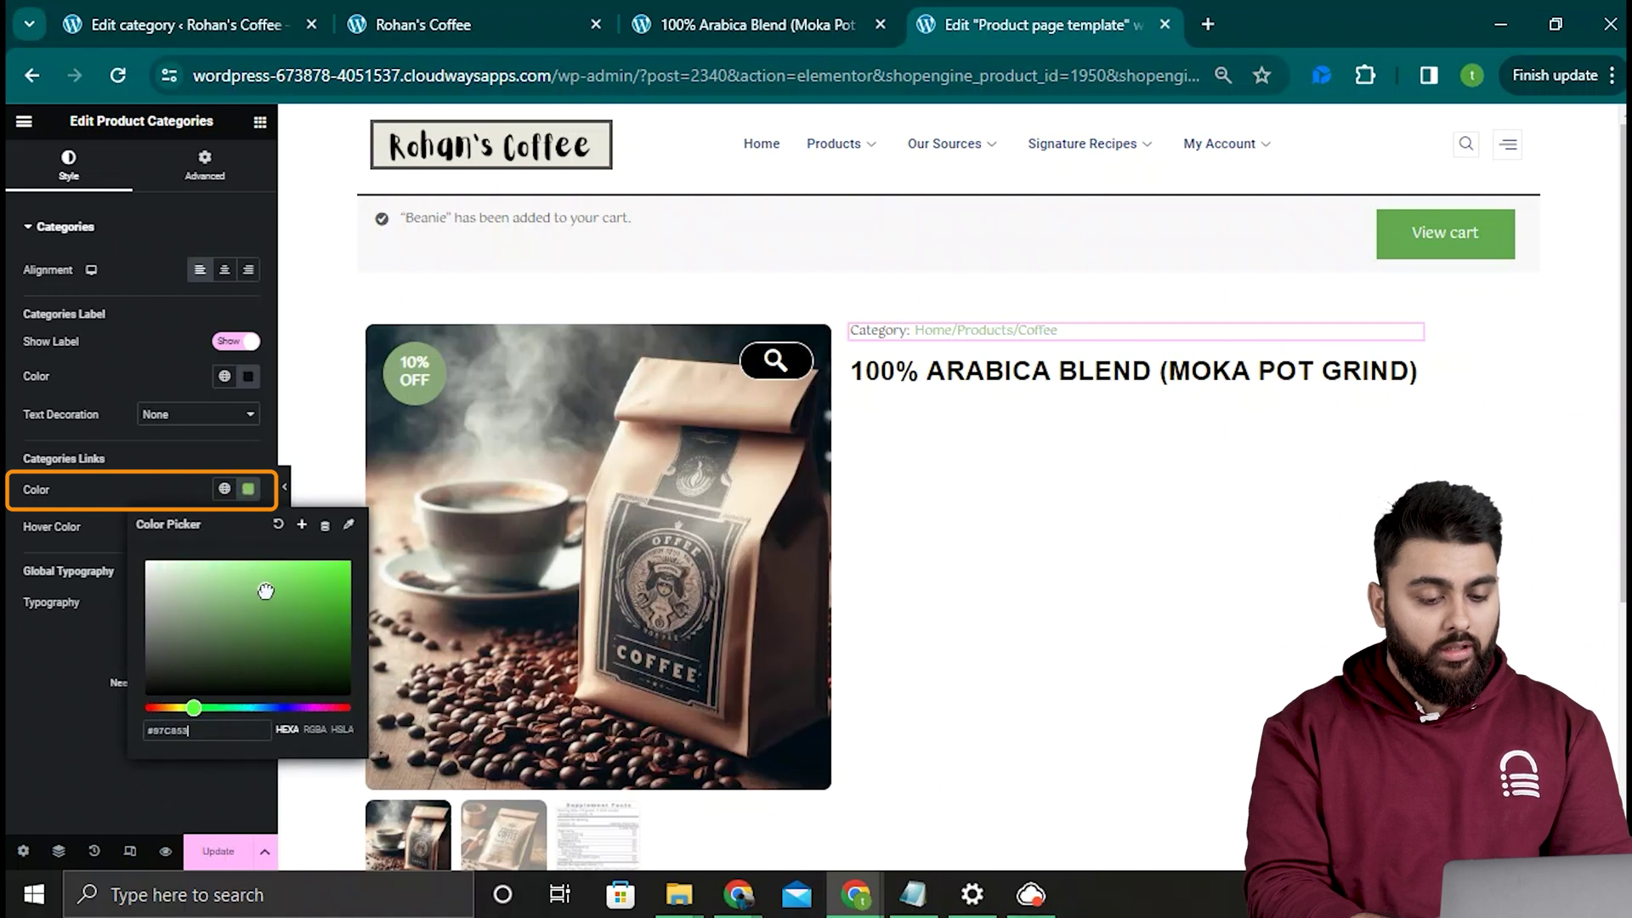
{"action": "left_click", "coordinate": [287, 124]}
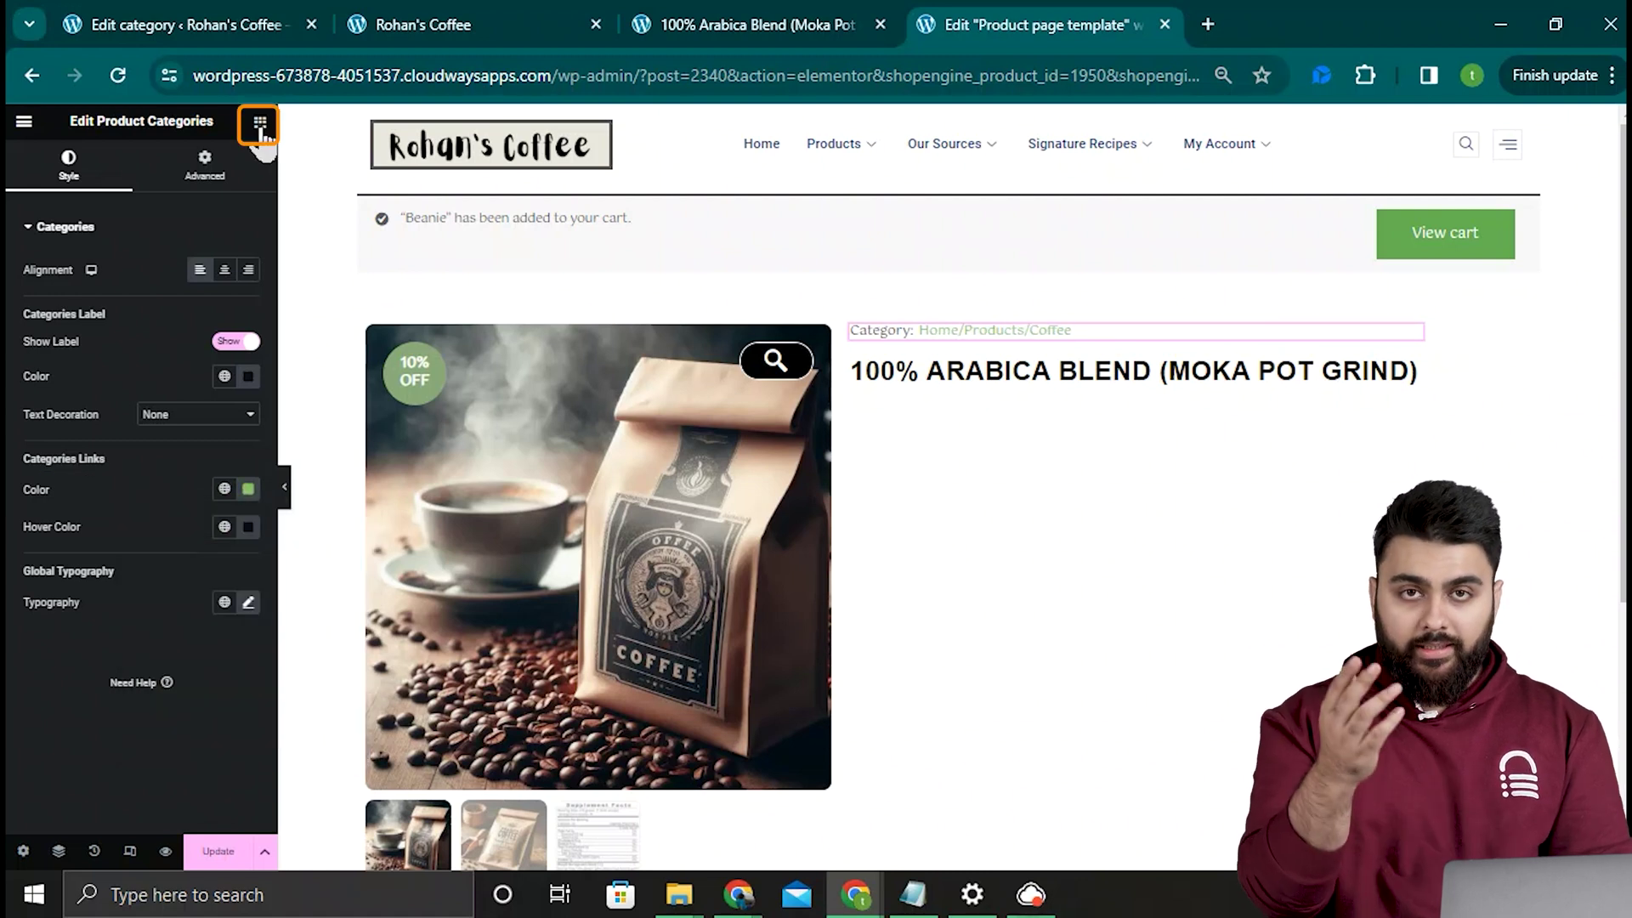
Step: Add a Product Rating widget below the product title
{"action": "left_click", "coordinate": [260, 125]}
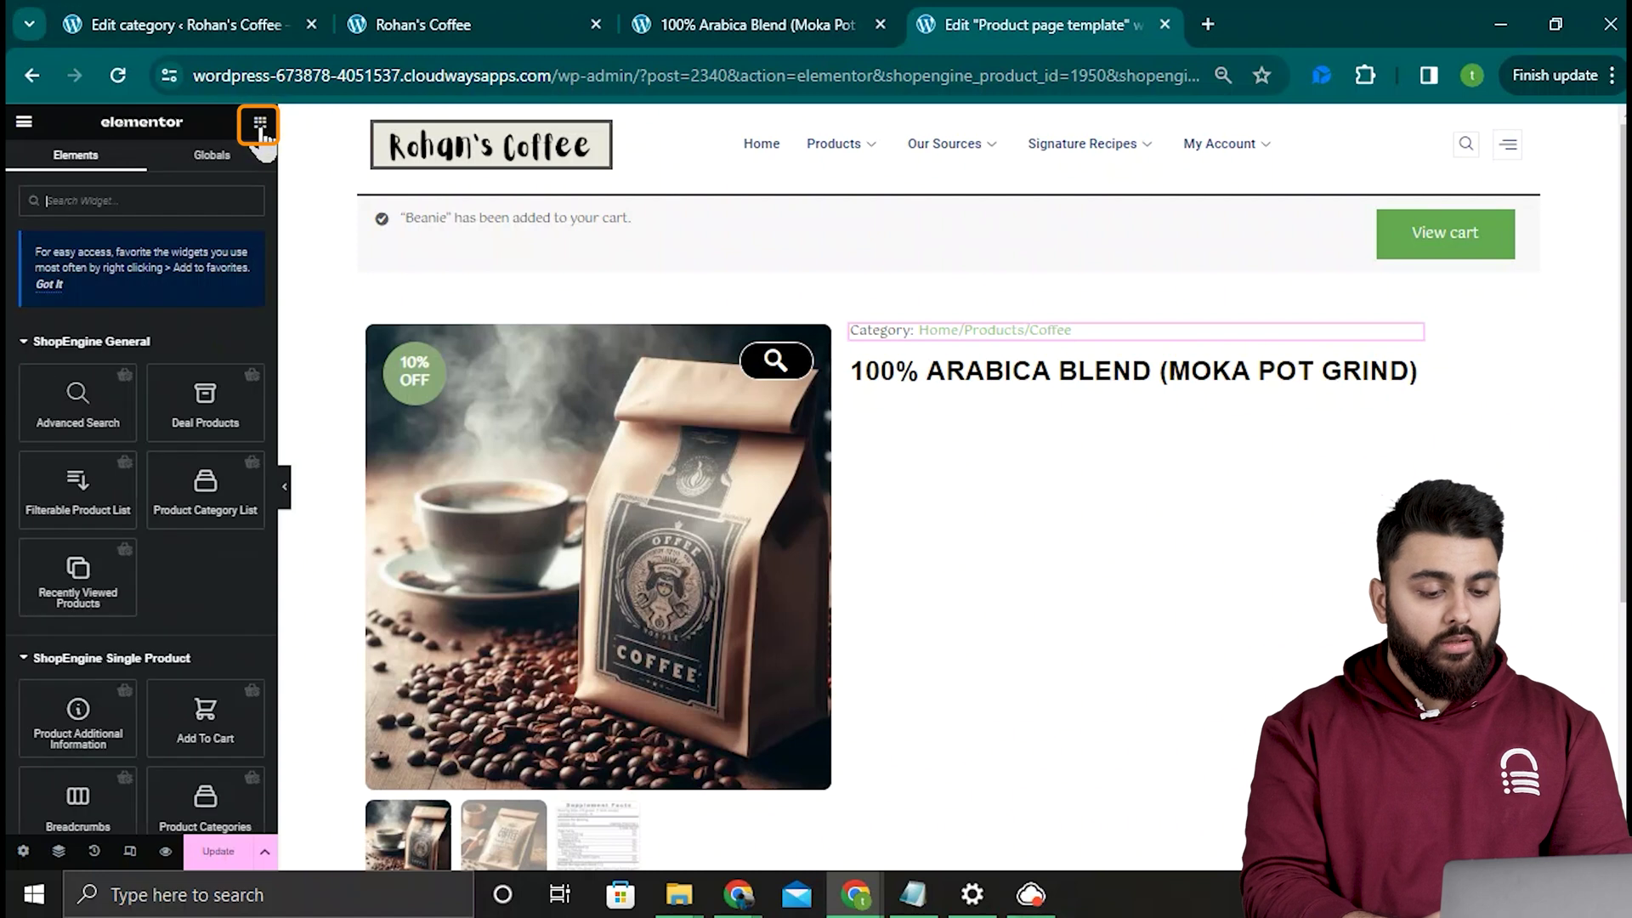
{"action": "left_click", "coordinate": [230, 200]}
{"action": "type", "text": "star"}
{"action": "left_click_drag", "start_coordinate": [205, 357], "coordinate": [1048, 376]}
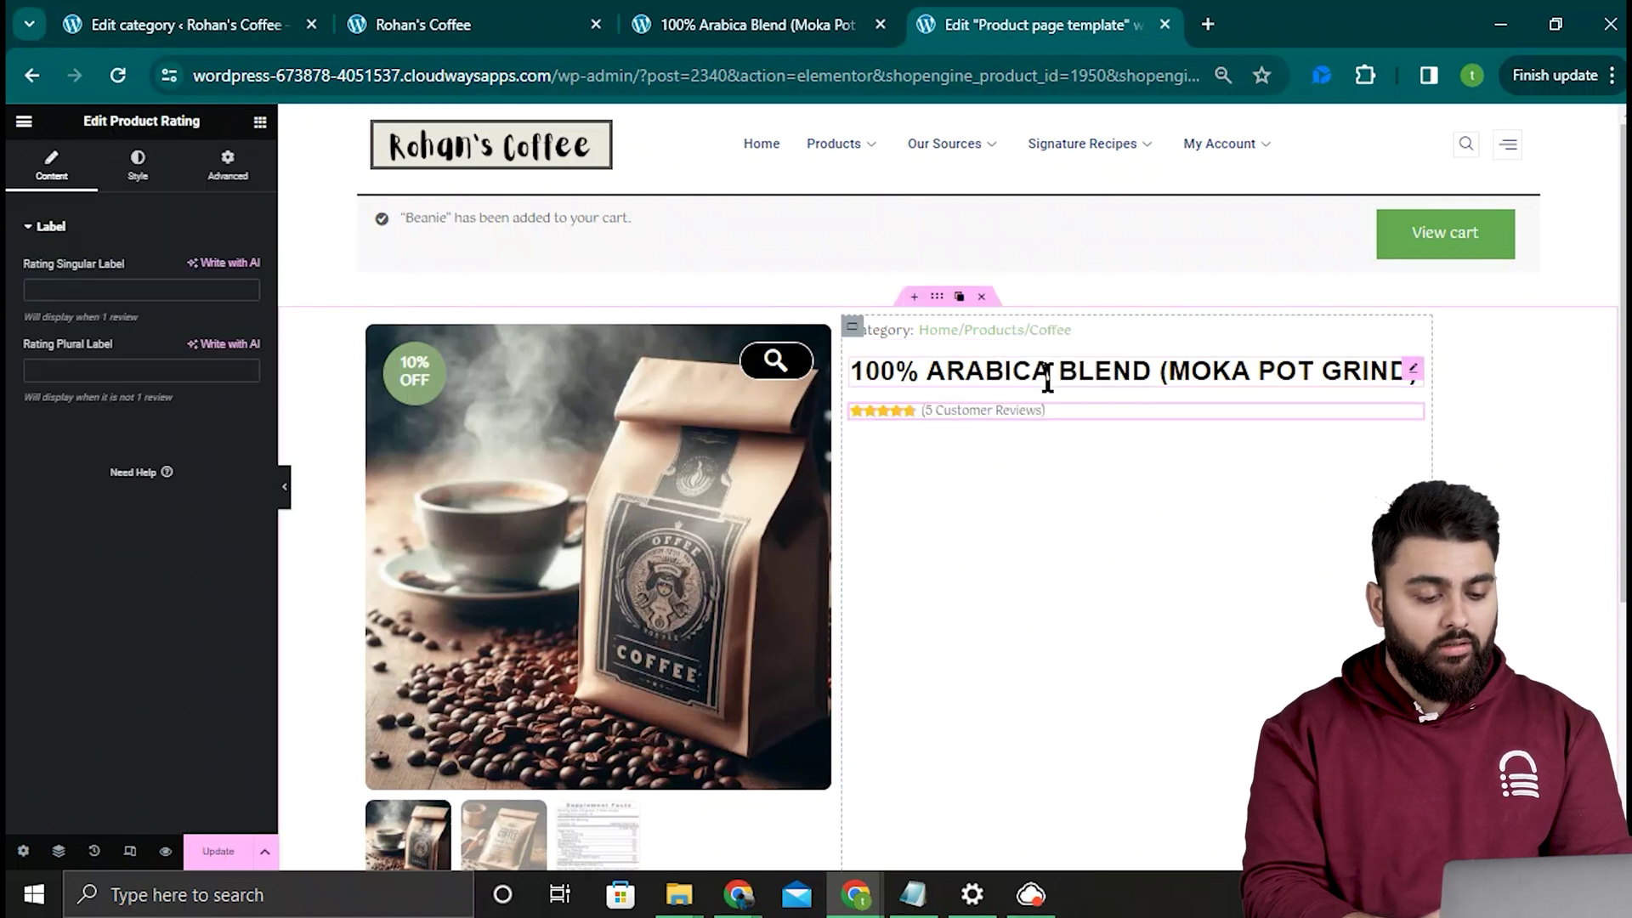
Step: Set the rating stars to 17 px and give the rating a 1 px left margin
{"action": "left_click", "coordinate": [139, 167]}
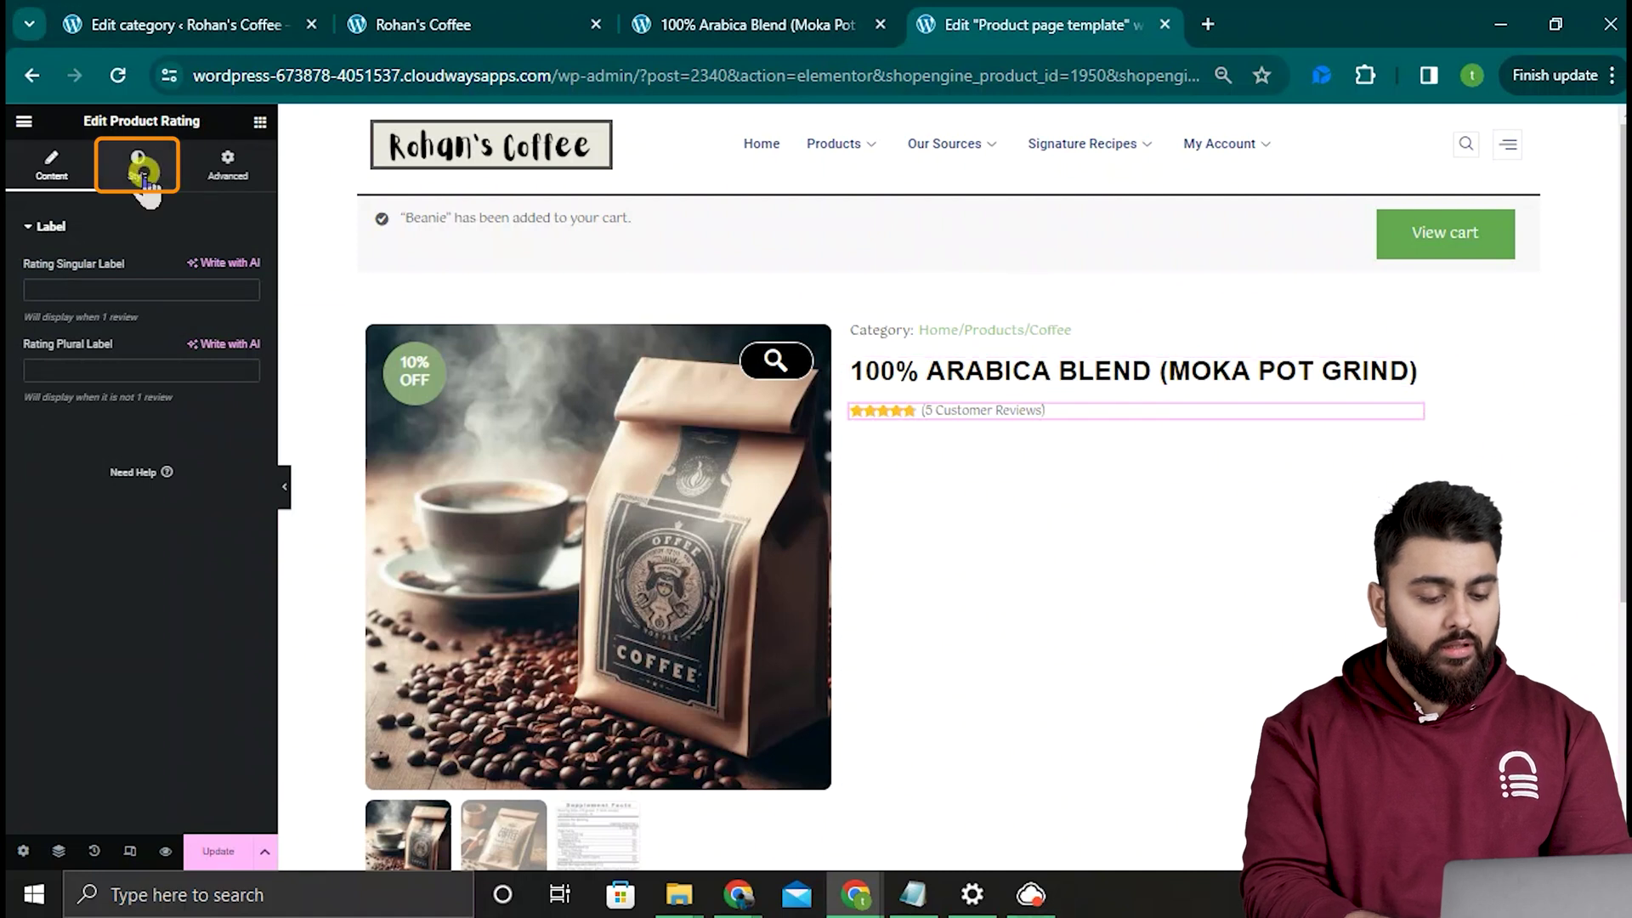
{"action": "left_click_drag", "start_coordinate": [36, 390], "coordinate": [51, 389]}
{"action": "left_click", "coordinate": [245, 295]}
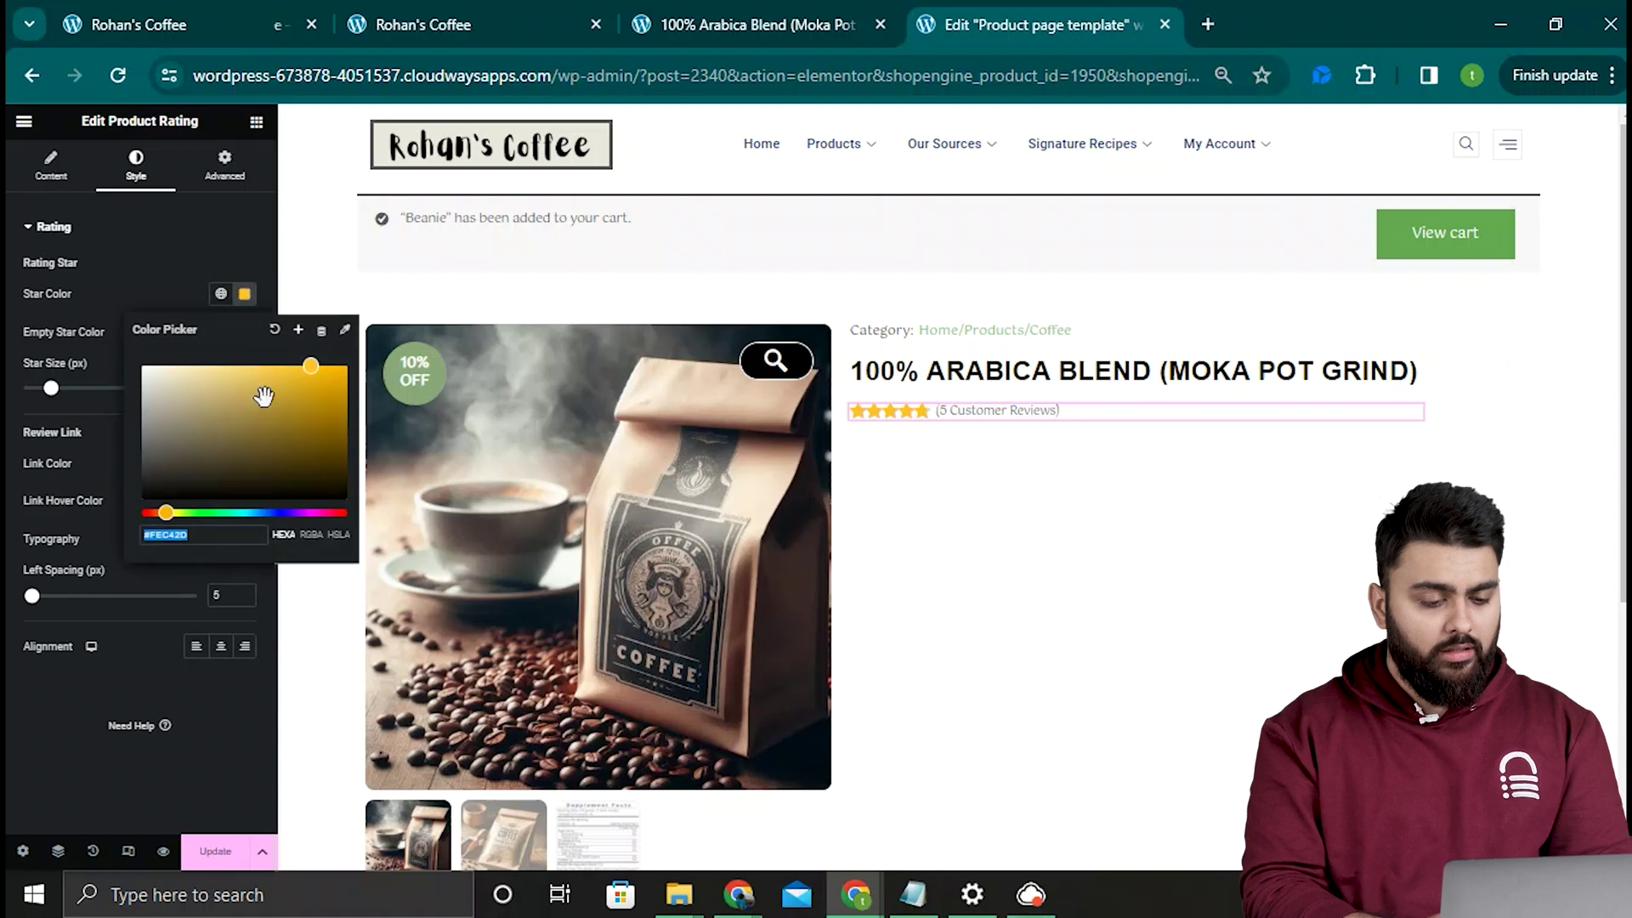
{"action": "left_click", "coordinate": [57, 393]}
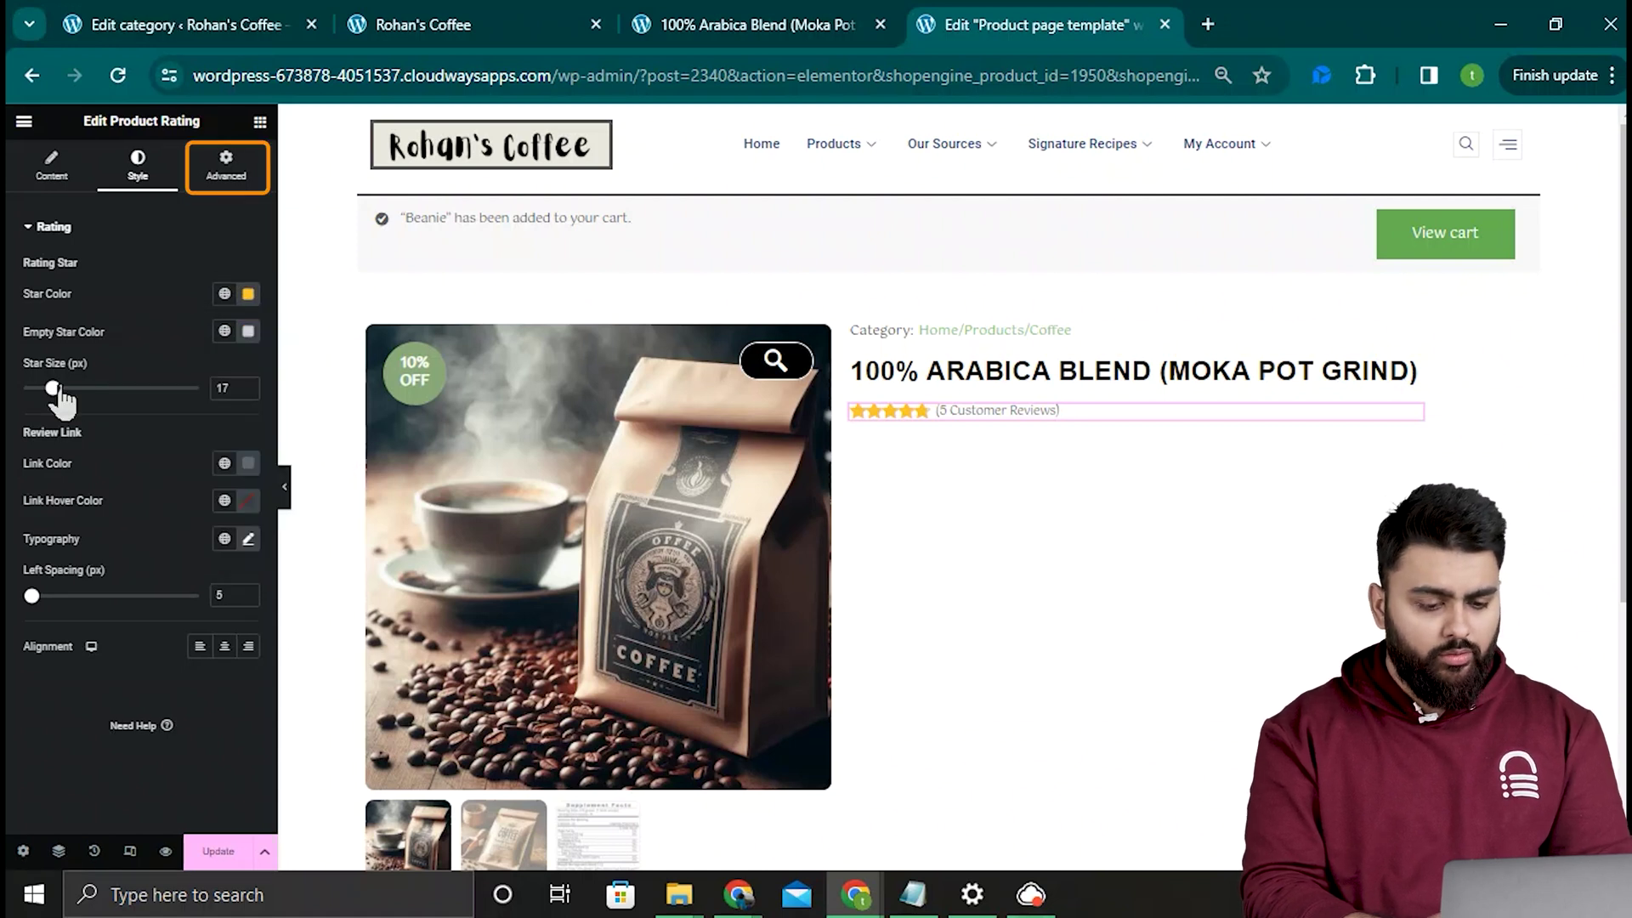
{"action": "left_click", "coordinate": [242, 168]}
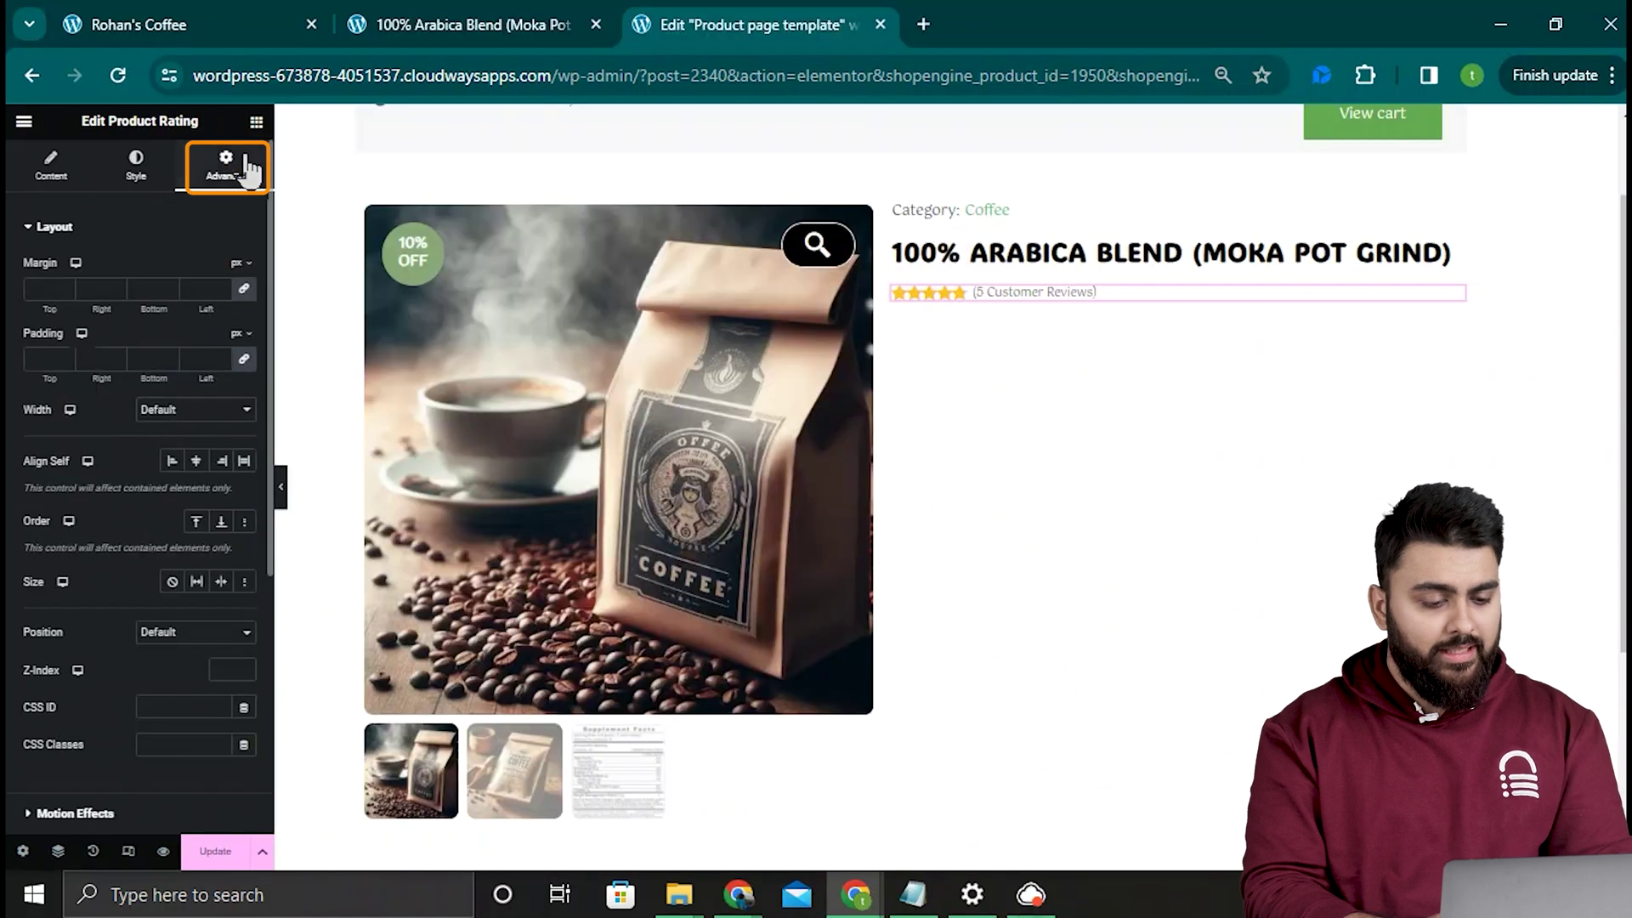
{"action": "left_click", "coordinate": [220, 286]}
{"action": "type", "text": "1"}
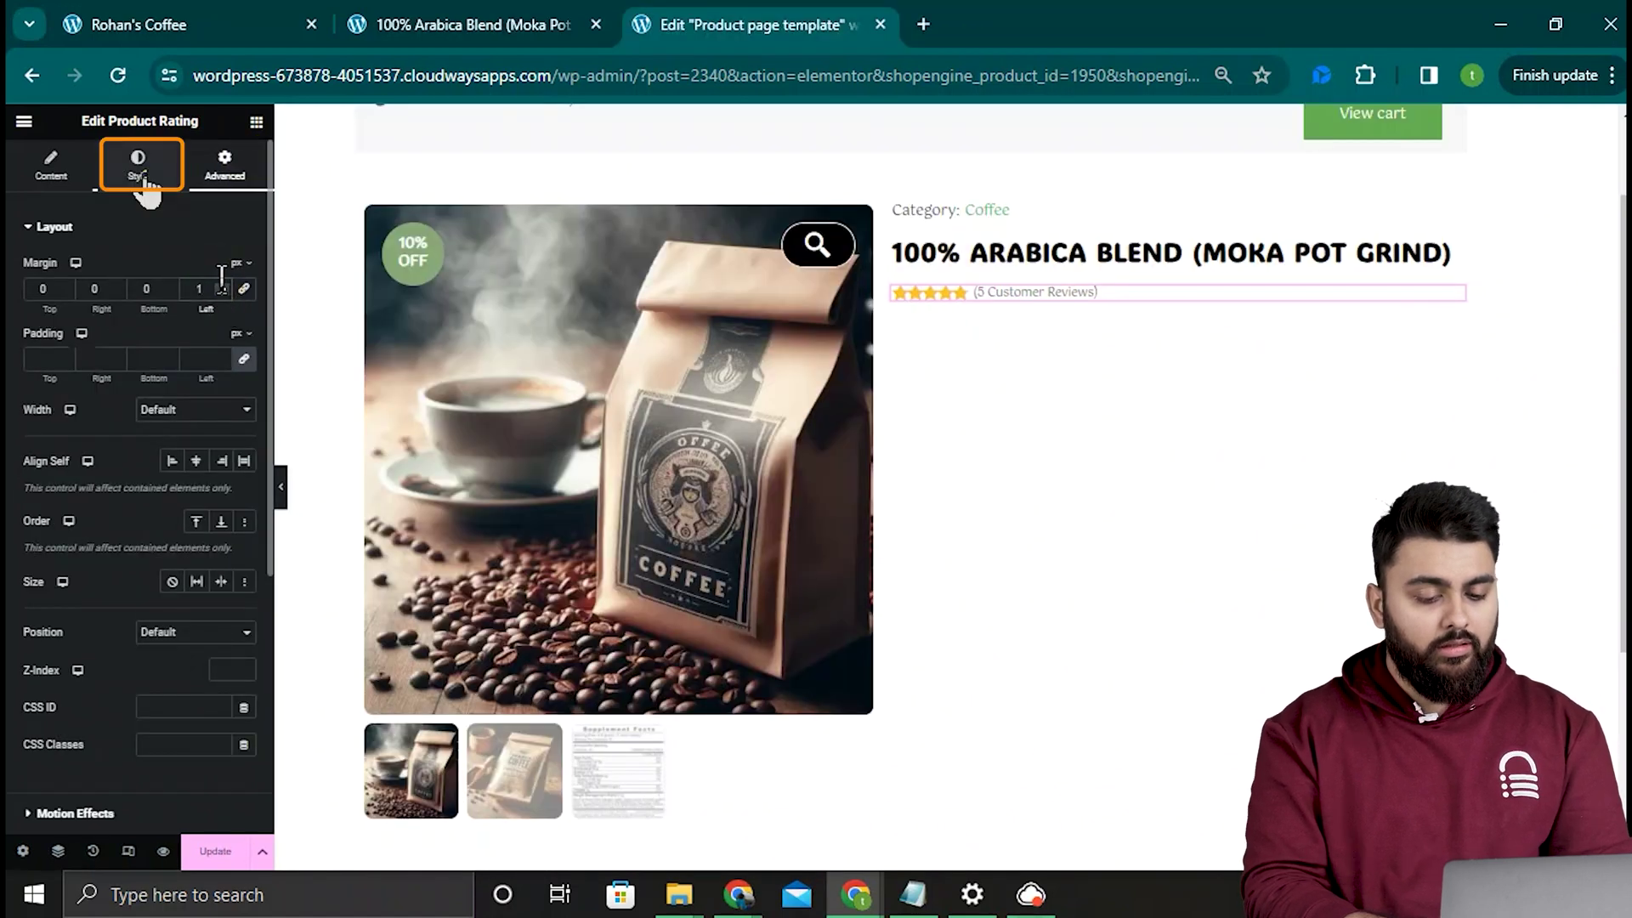
Step: Paste the green #95C553 as the review link colour
{"action": "left_click", "coordinate": [141, 170]}
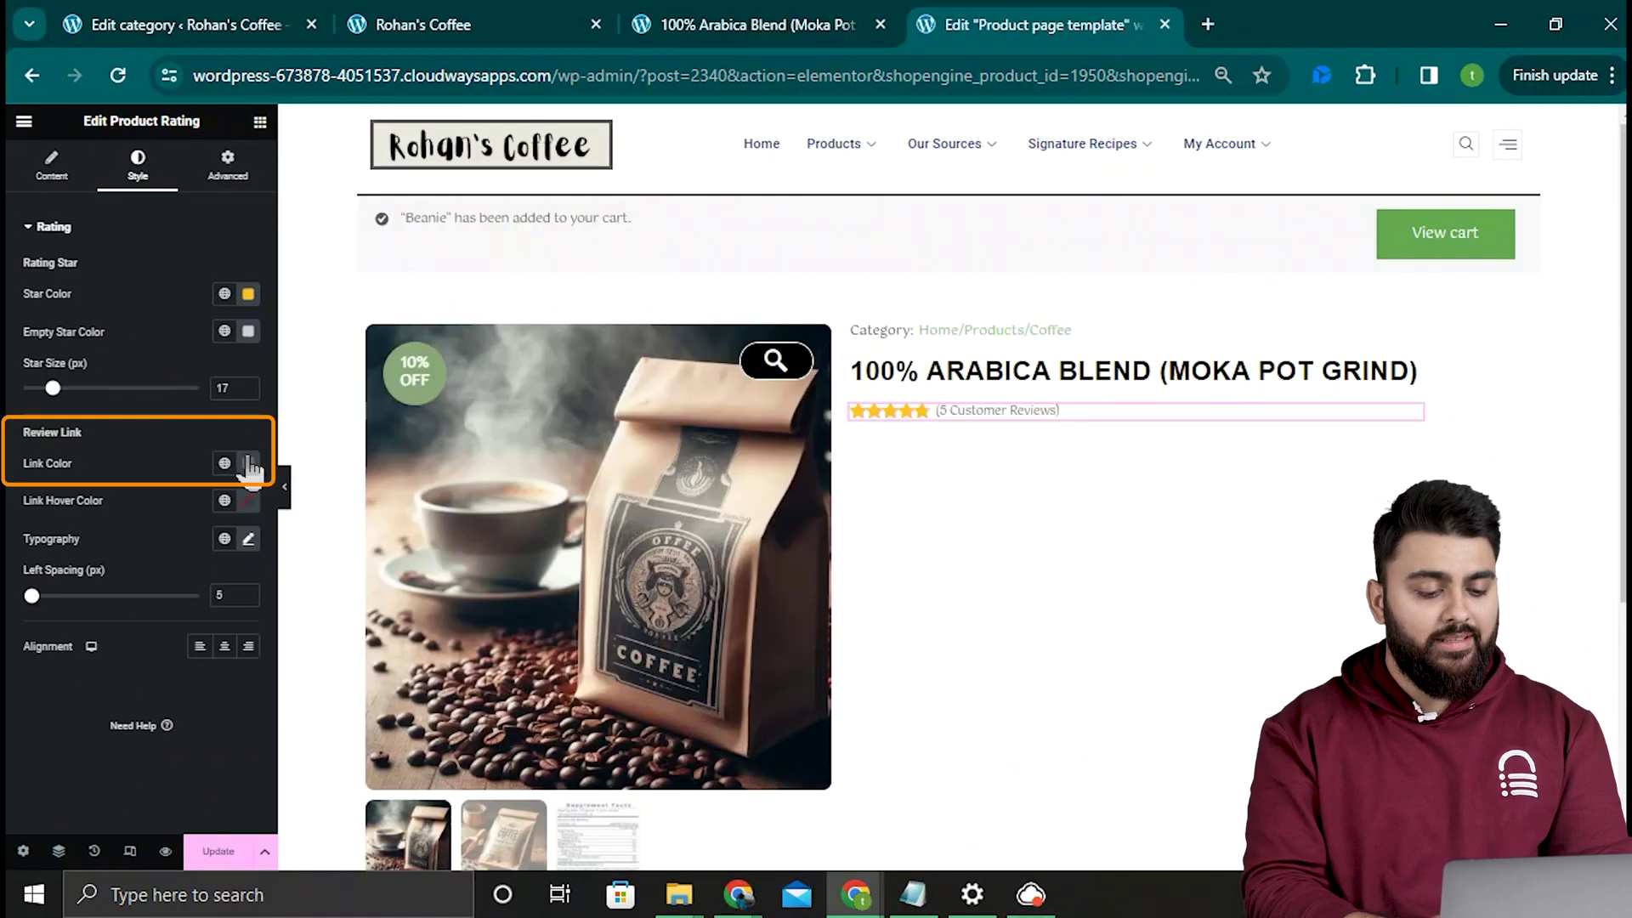
{"action": "left_click", "coordinate": [249, 462]}
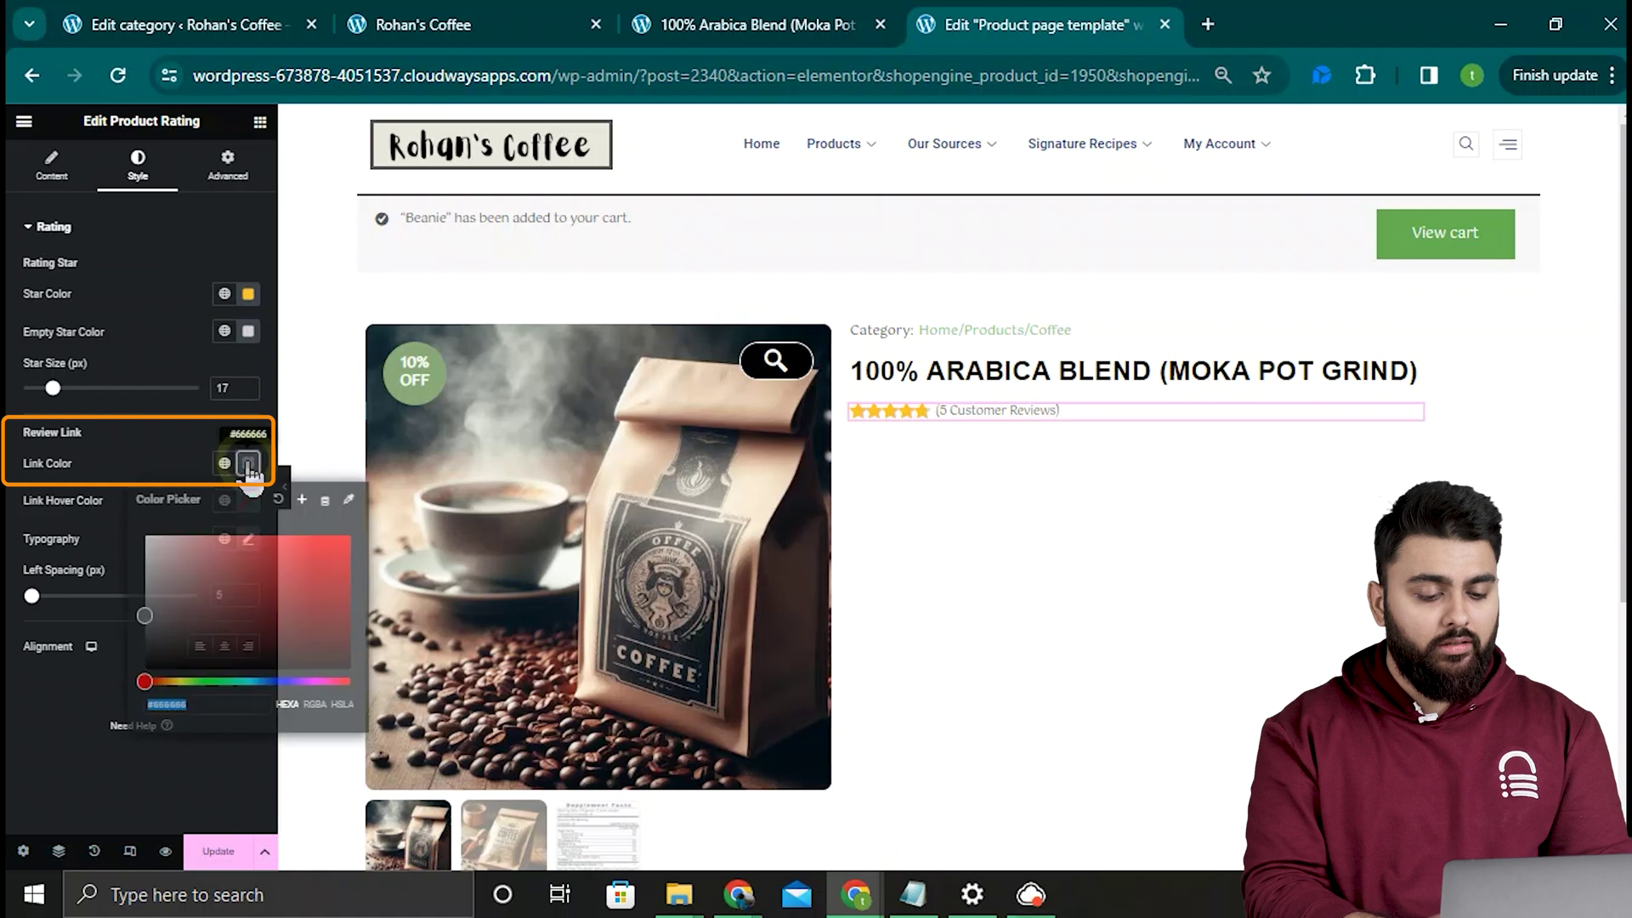
{"action": "type", "text": "#95C553"}
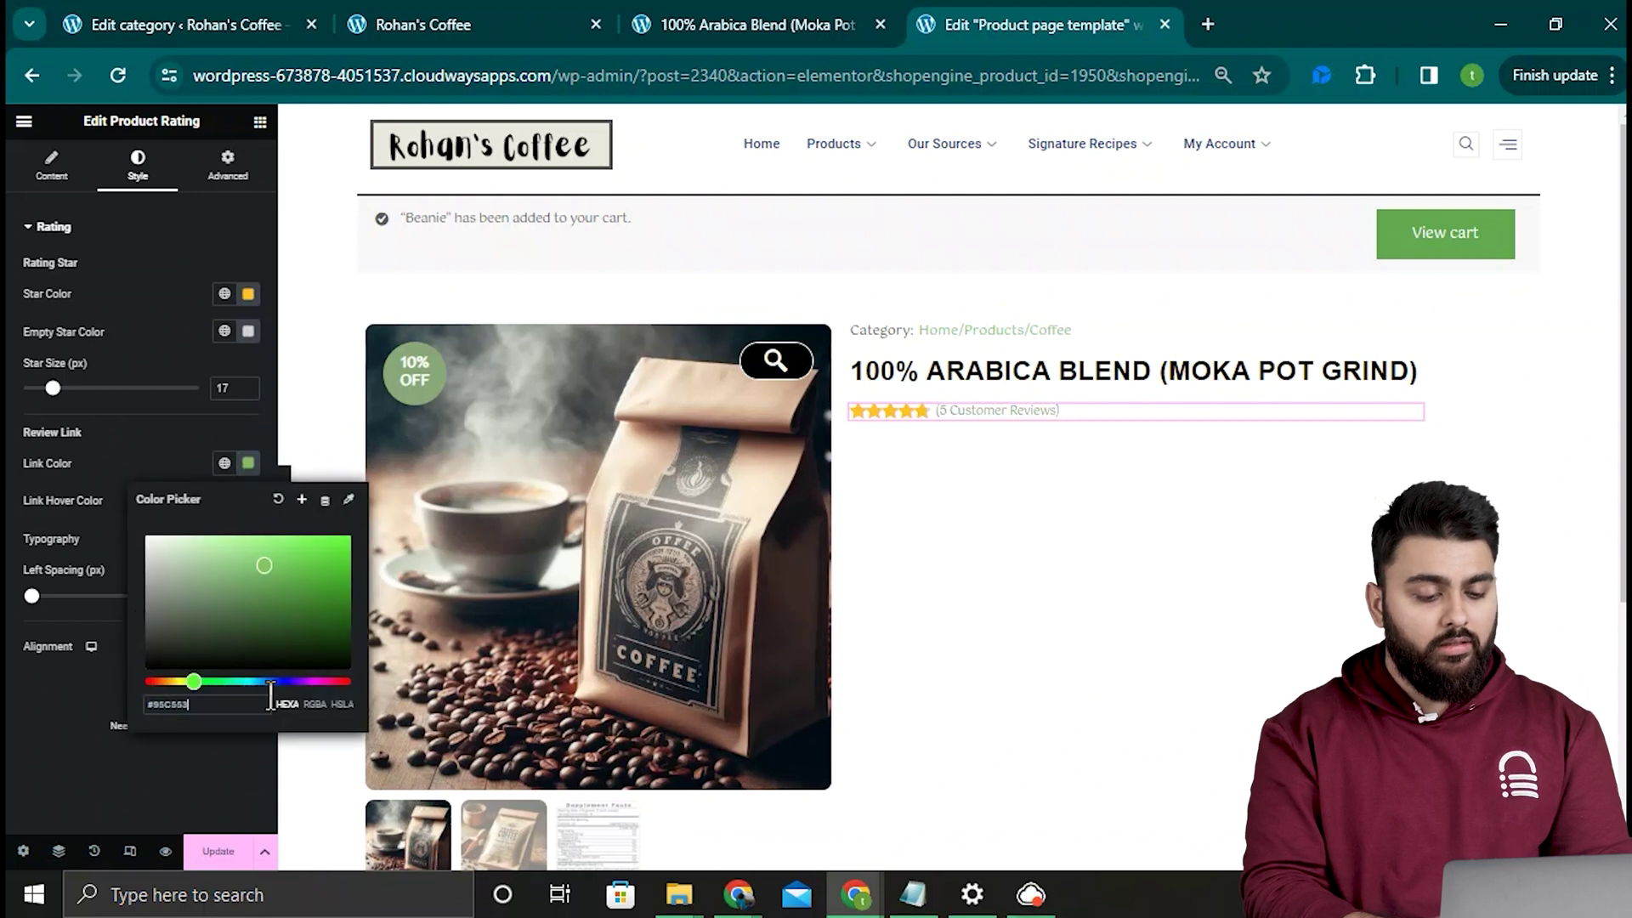
{"action": "left_click", "coordinate": [248, 119]}
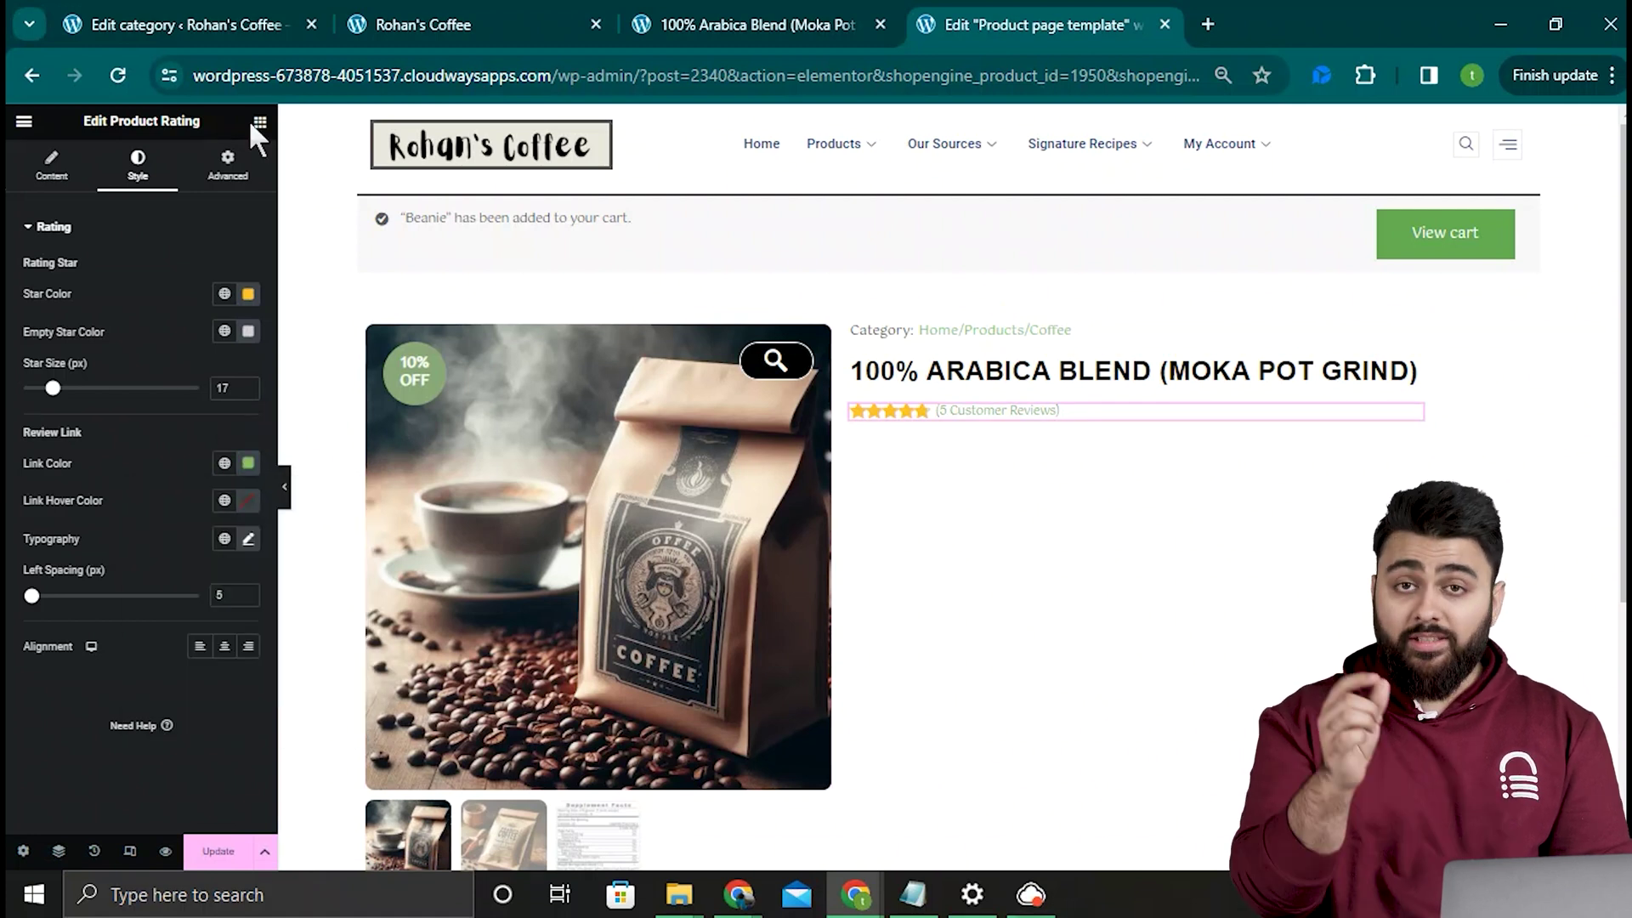
Step: Add a Product Price widget below the rating
{"action": "left_click", "coordinate": [259, 123]}
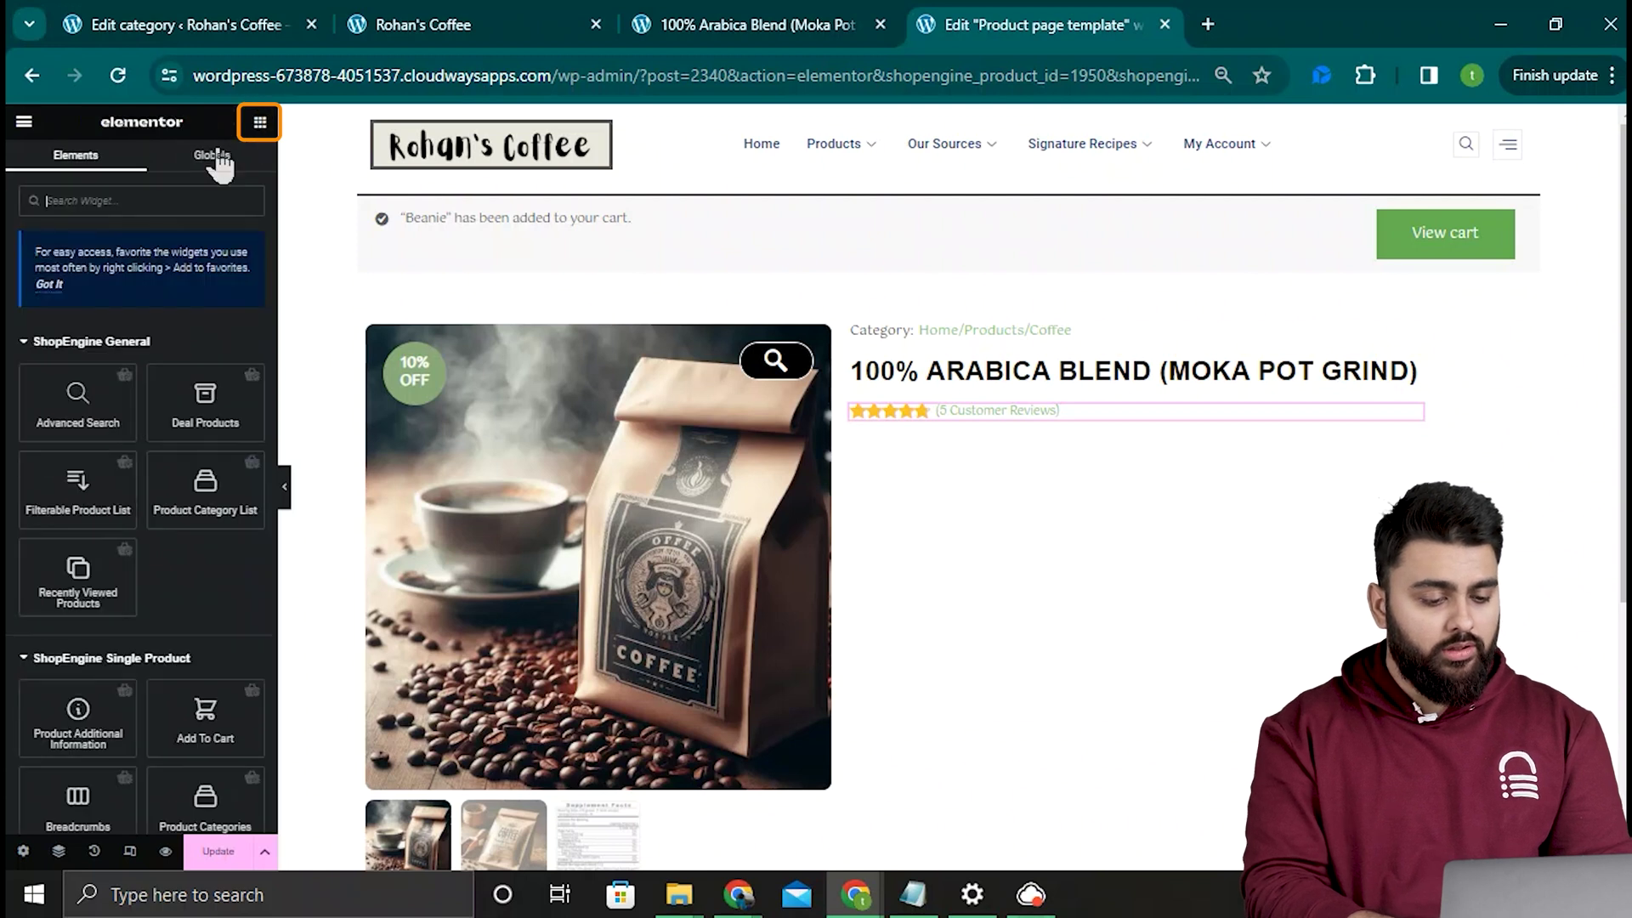
{"action": "left_click", "coordinate": [170, 200]}
{"action": "type", "text": "price"}
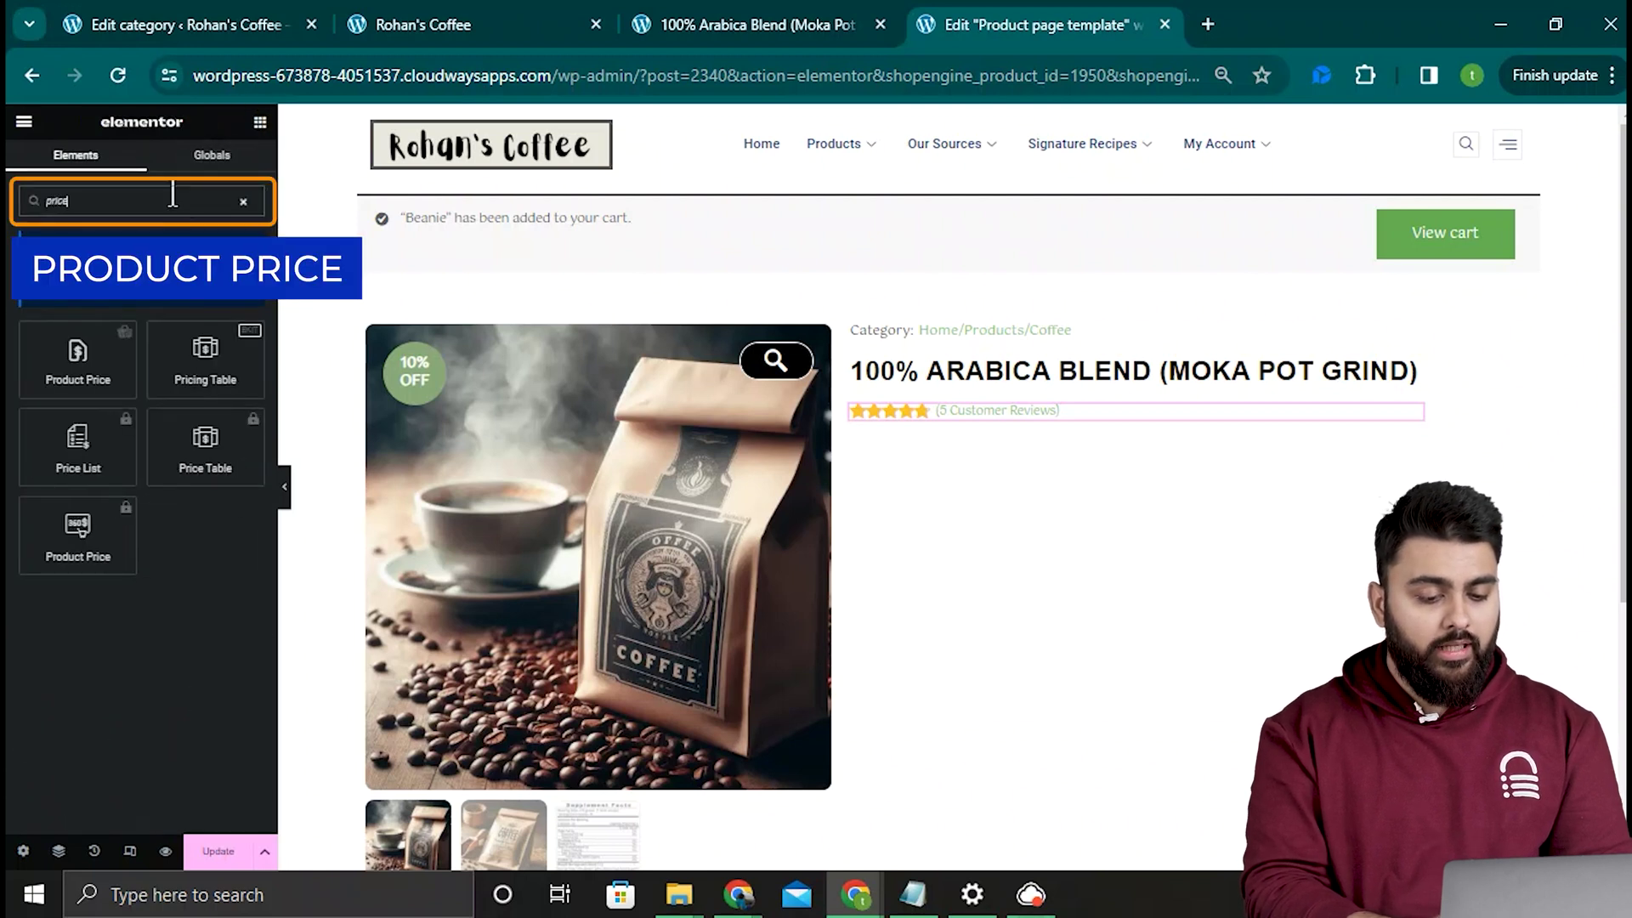
{"action": "left_click_drag", "start_coordinate": [77, 357], "coordinate": [1150, 406]}
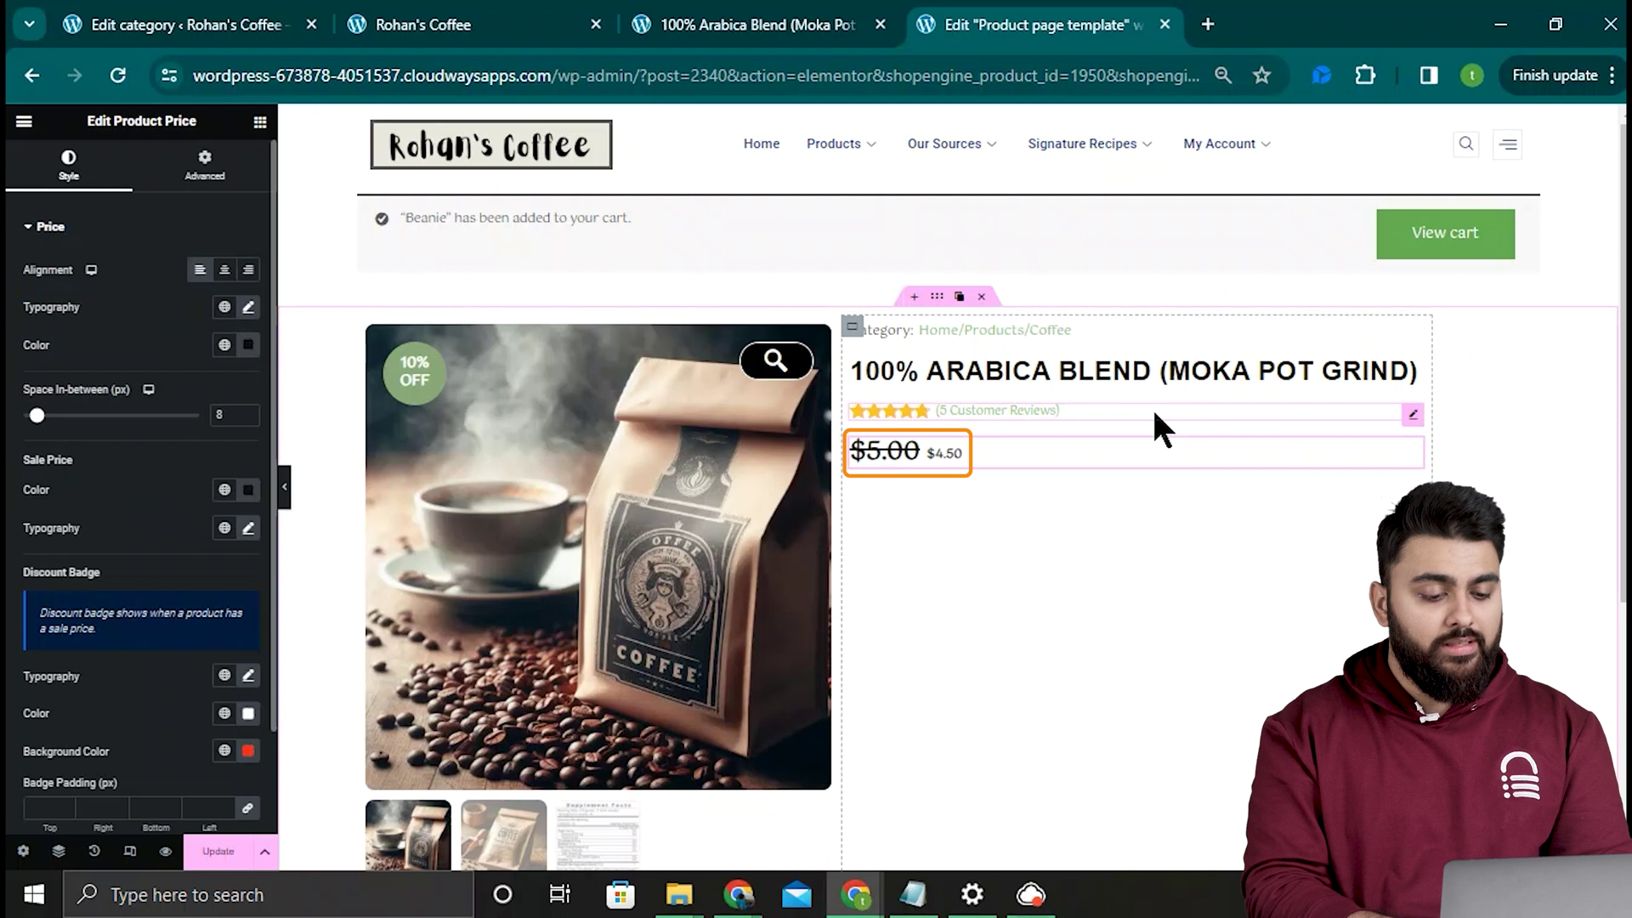
Step: Enlarge the $4.50 sale price font size to 30 px
{"action": "left_click", "coordinate": [248, 307]}
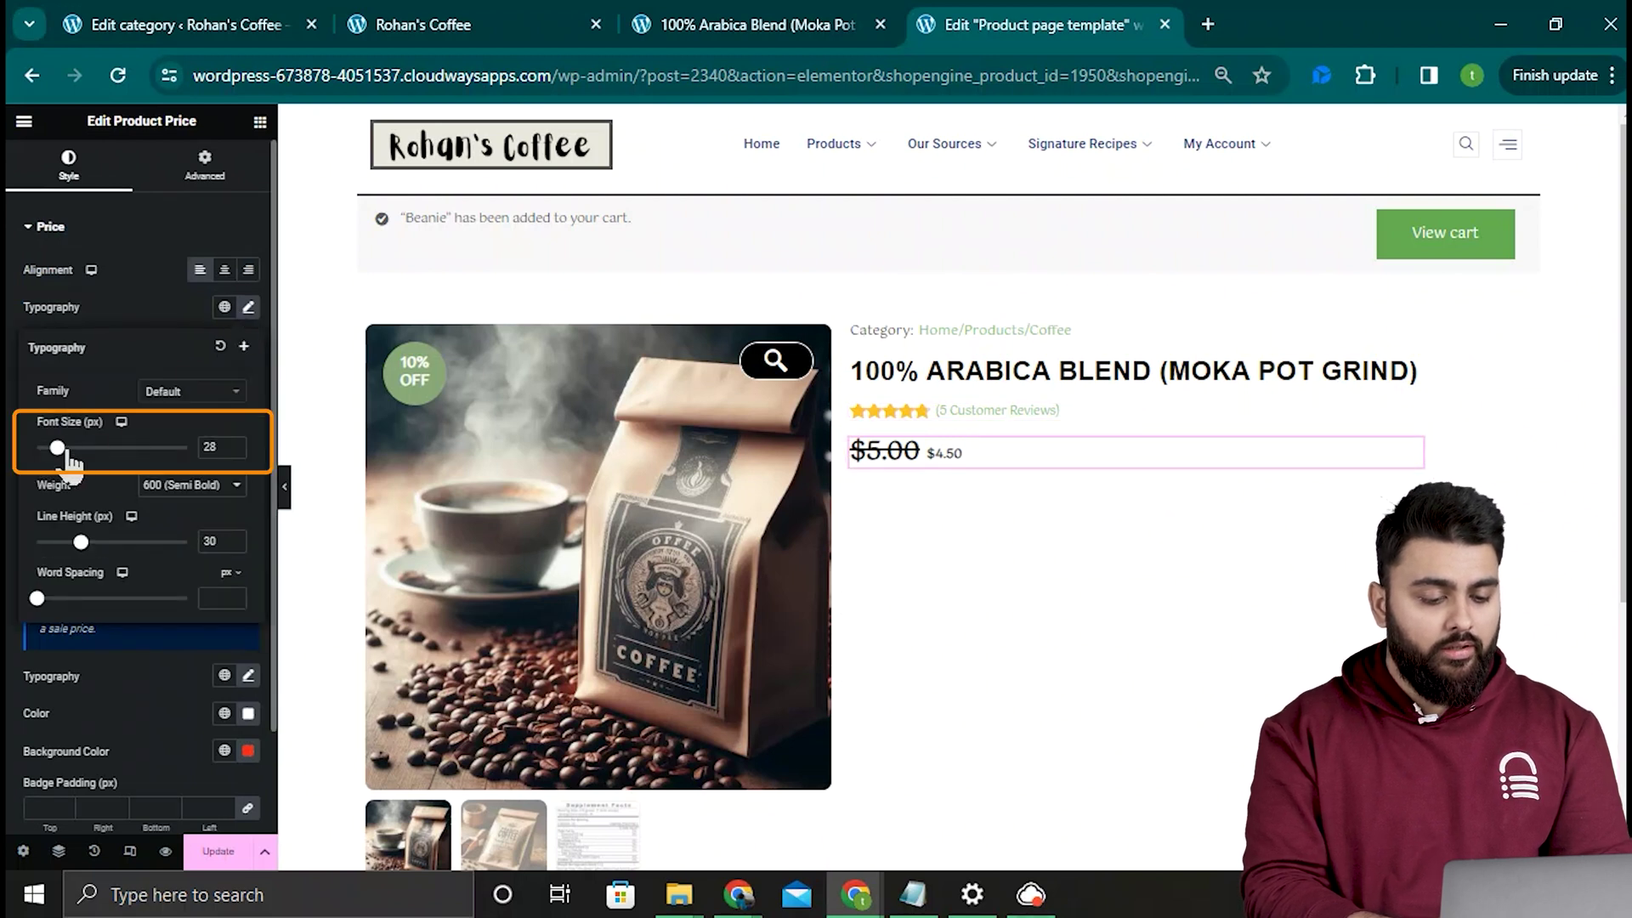
{"action": "left_click", "coordinate": [236, 450]}
{"action": "left_click", "coordinate": [236, 450]}
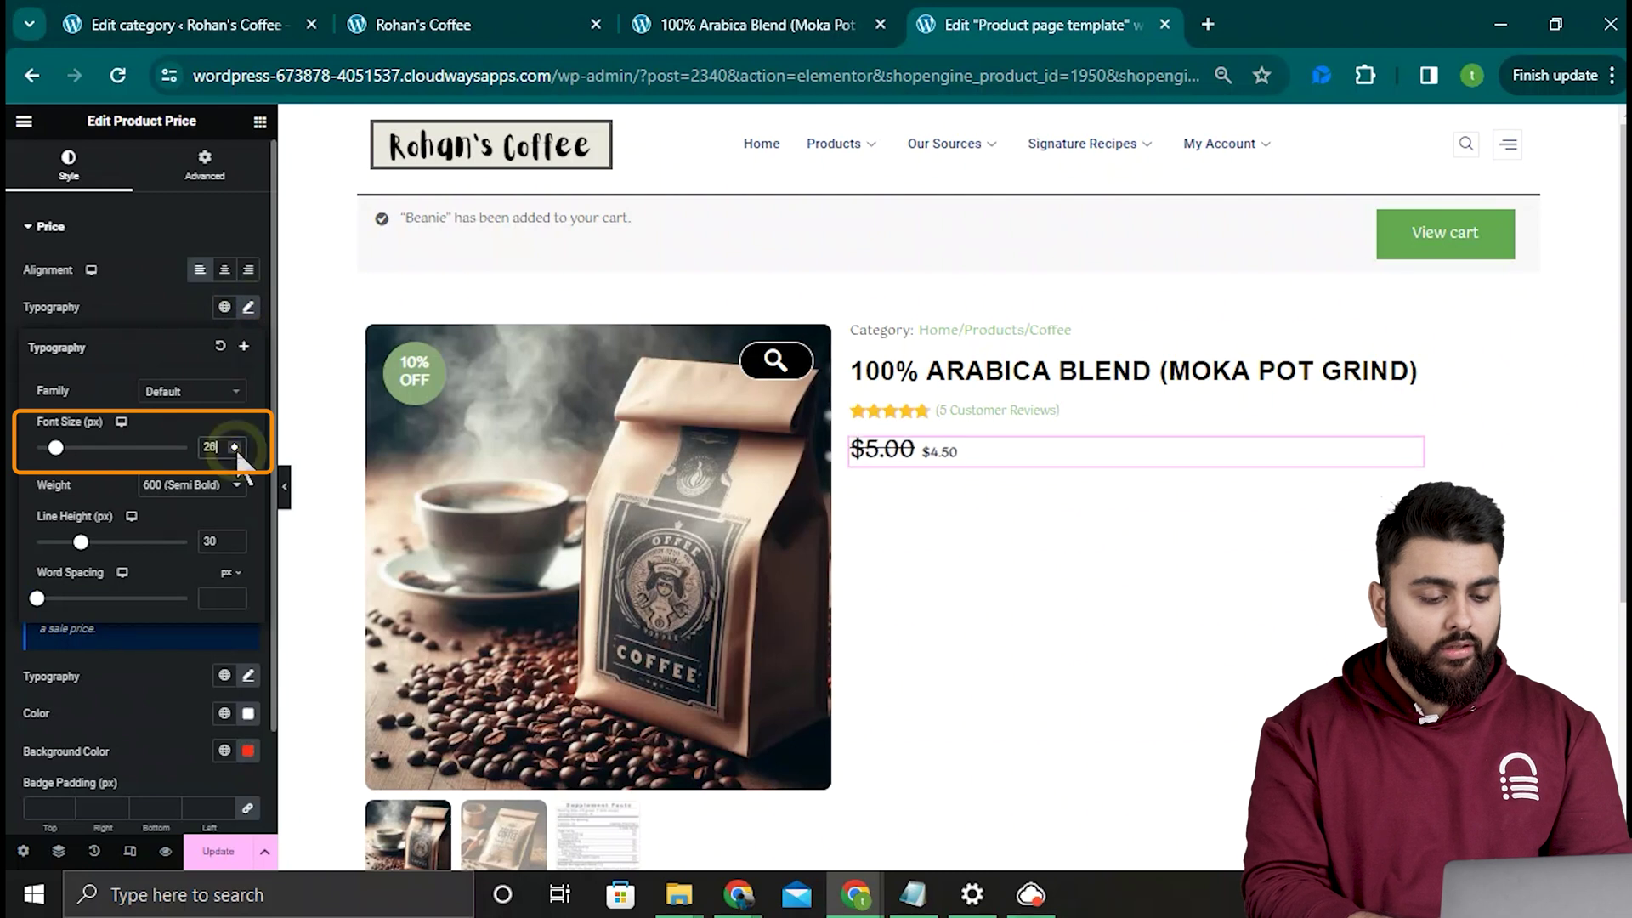
{"action": "left_click", "coordinate": [235, 451]}
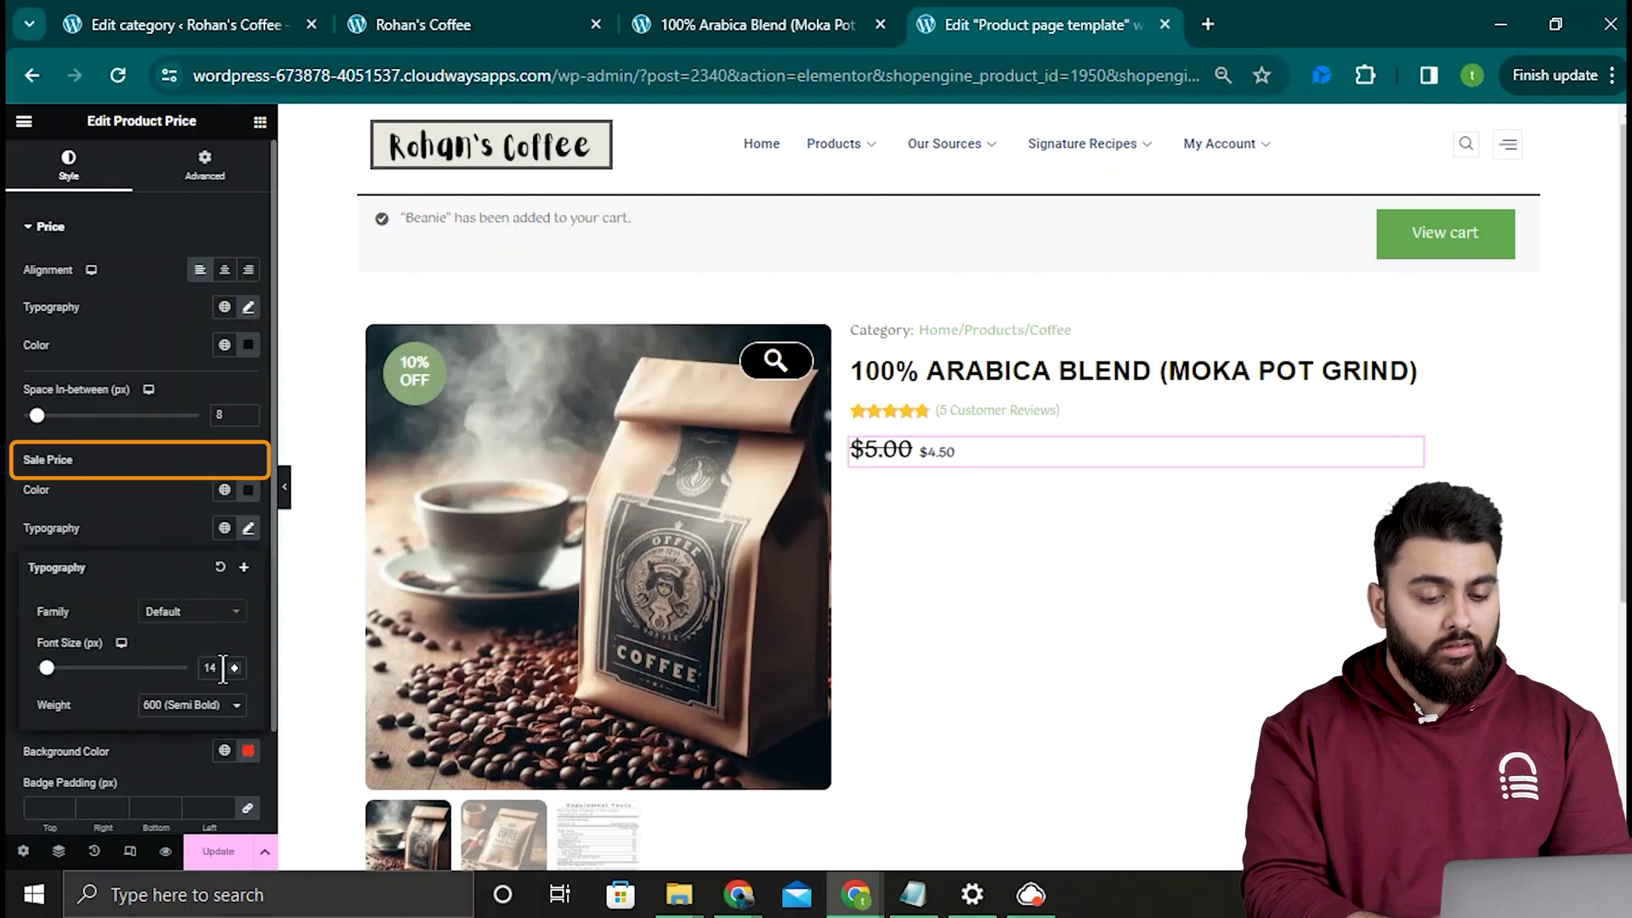
{"action": "left_click", "coordinate": [234, 665]}
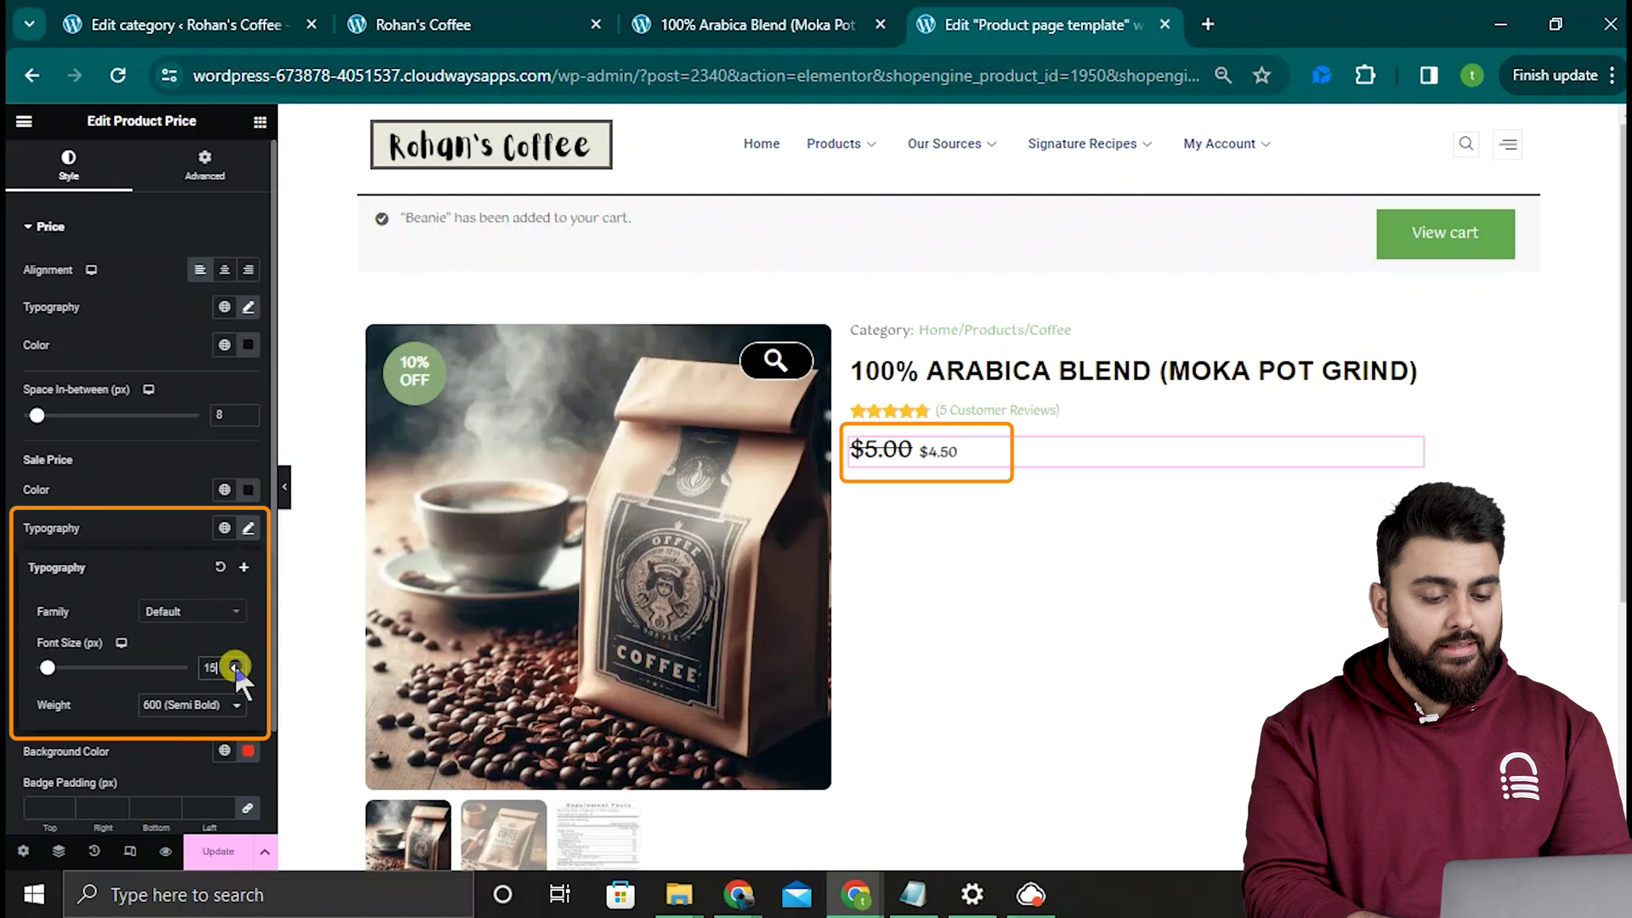
{"action": "left_click", "coordinate": [235, 665]}
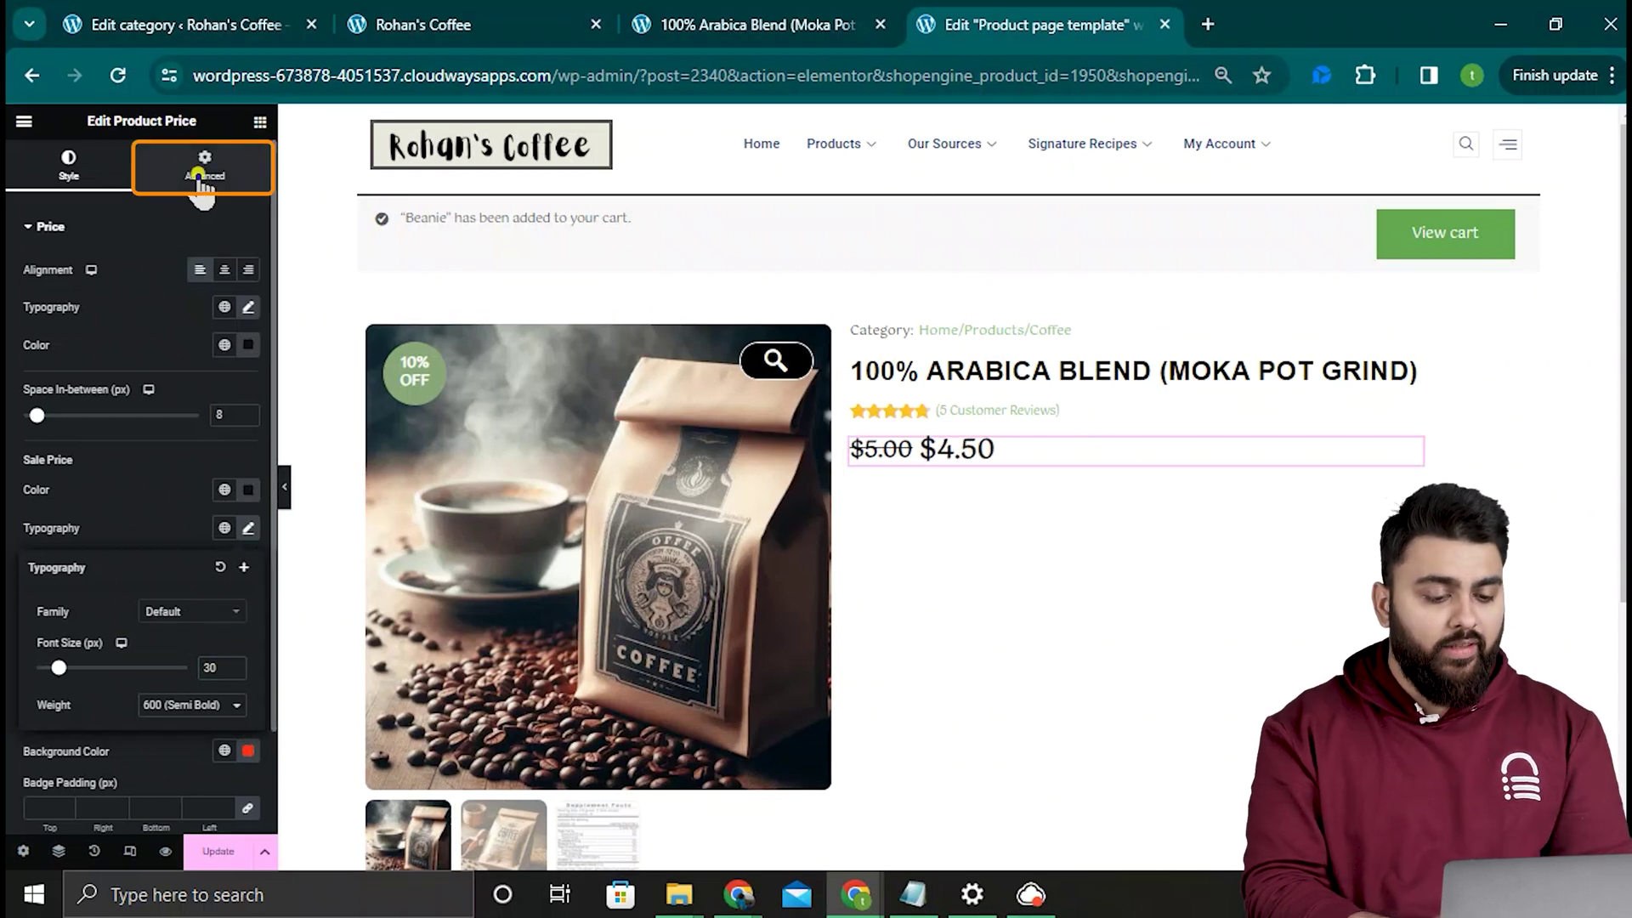
Step: Unlink the price margins and give it a 6 px top margin
{"action": "left_click", "coordinate": [196, 170]}
{"action": "left_click", "coordinate": [246, 290]}
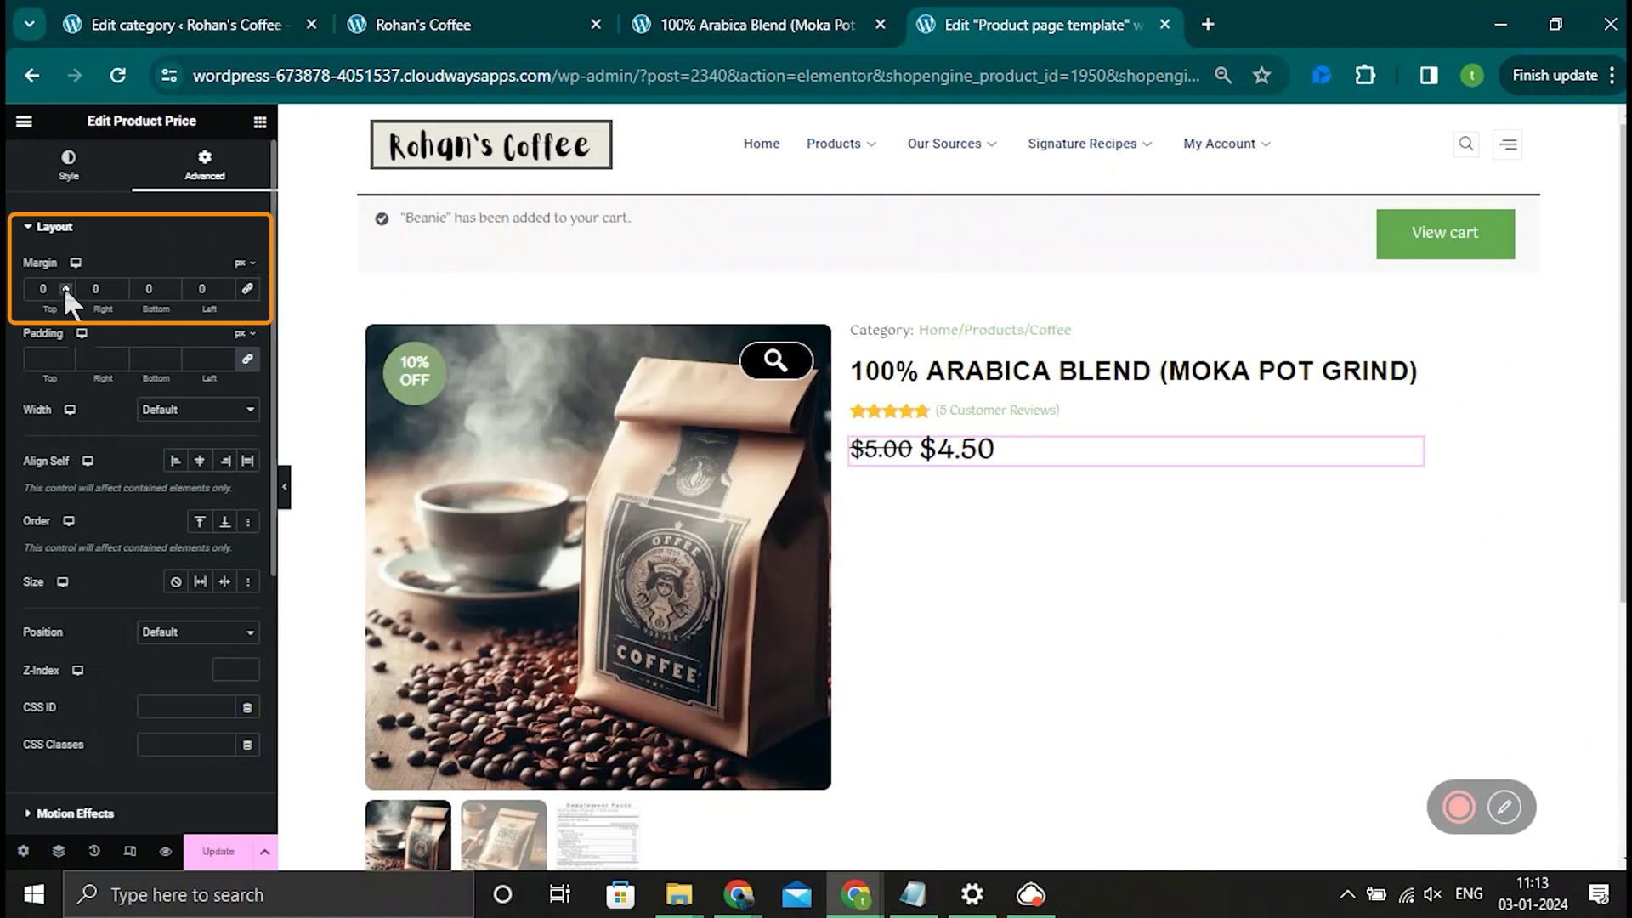
{"action": "left_click", "coordinate": [65, 284]}
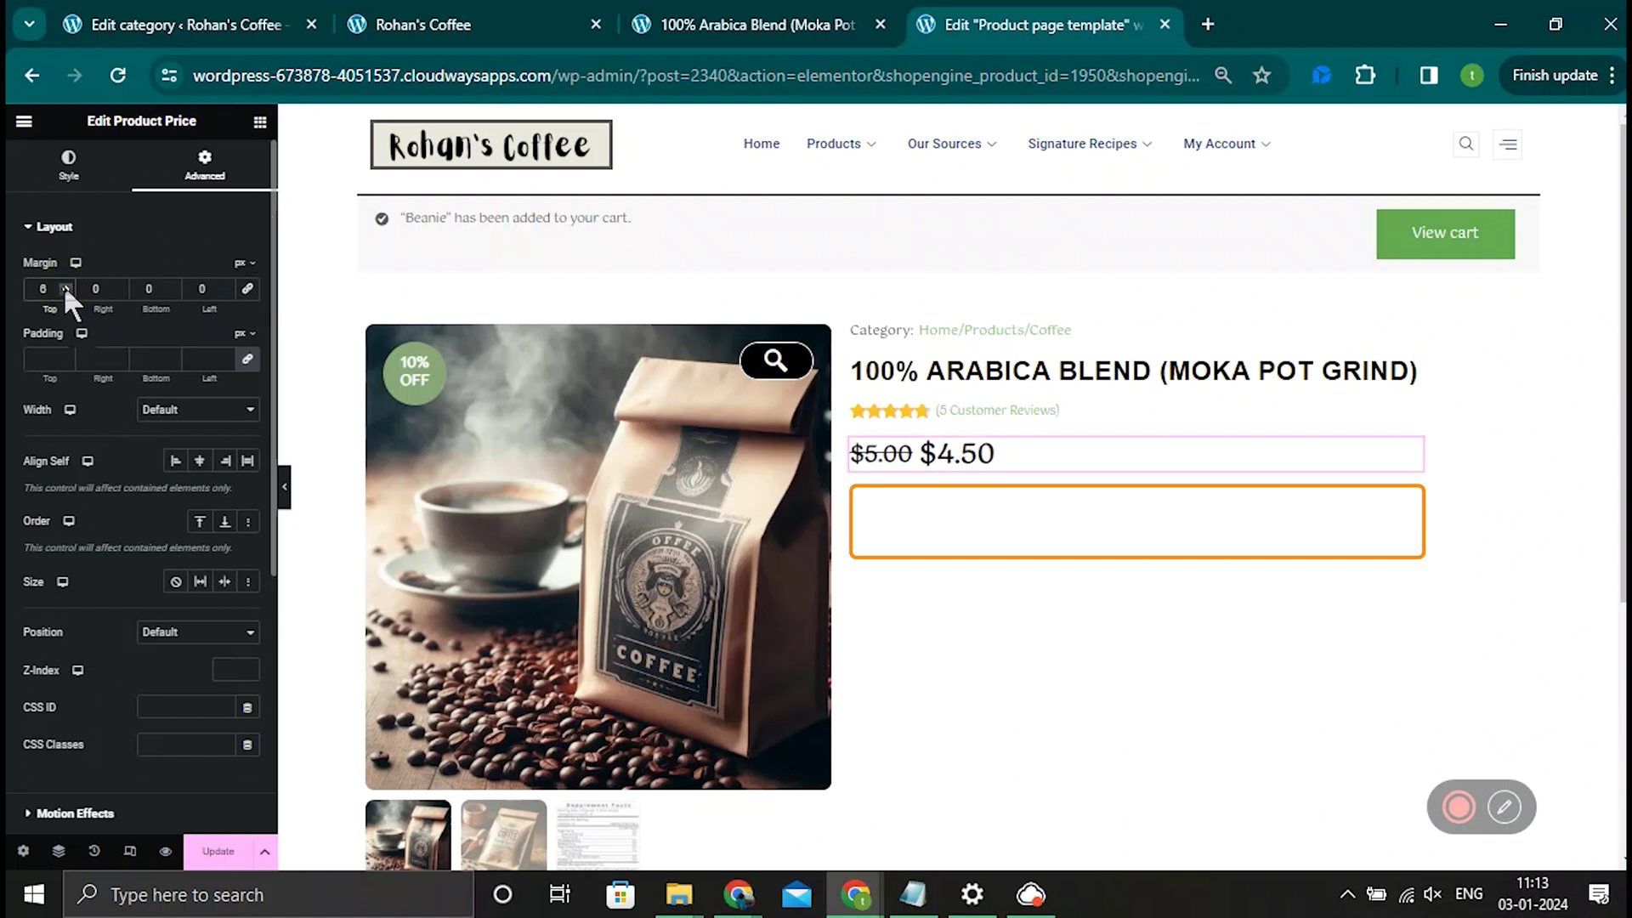
{"action": "left_click", "coordinate": [259, 122]}
Step: Place a Product Description below the price with 19 px text and 31 px line height
{"action": "type", "text": "des"}
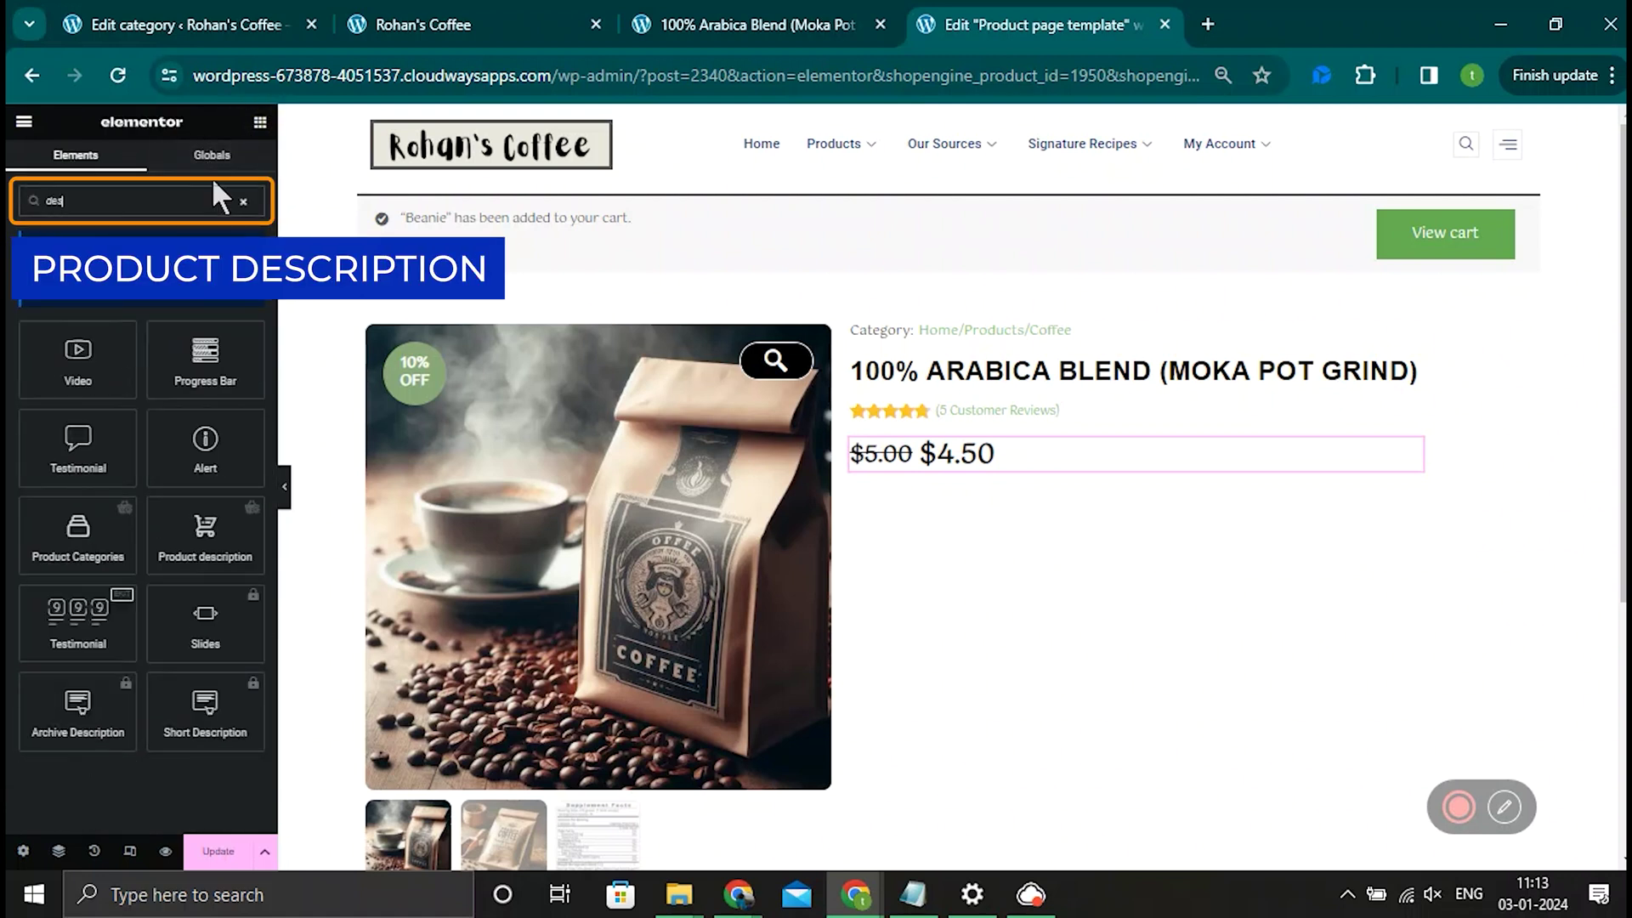
{"action": "type", "text": "c"}
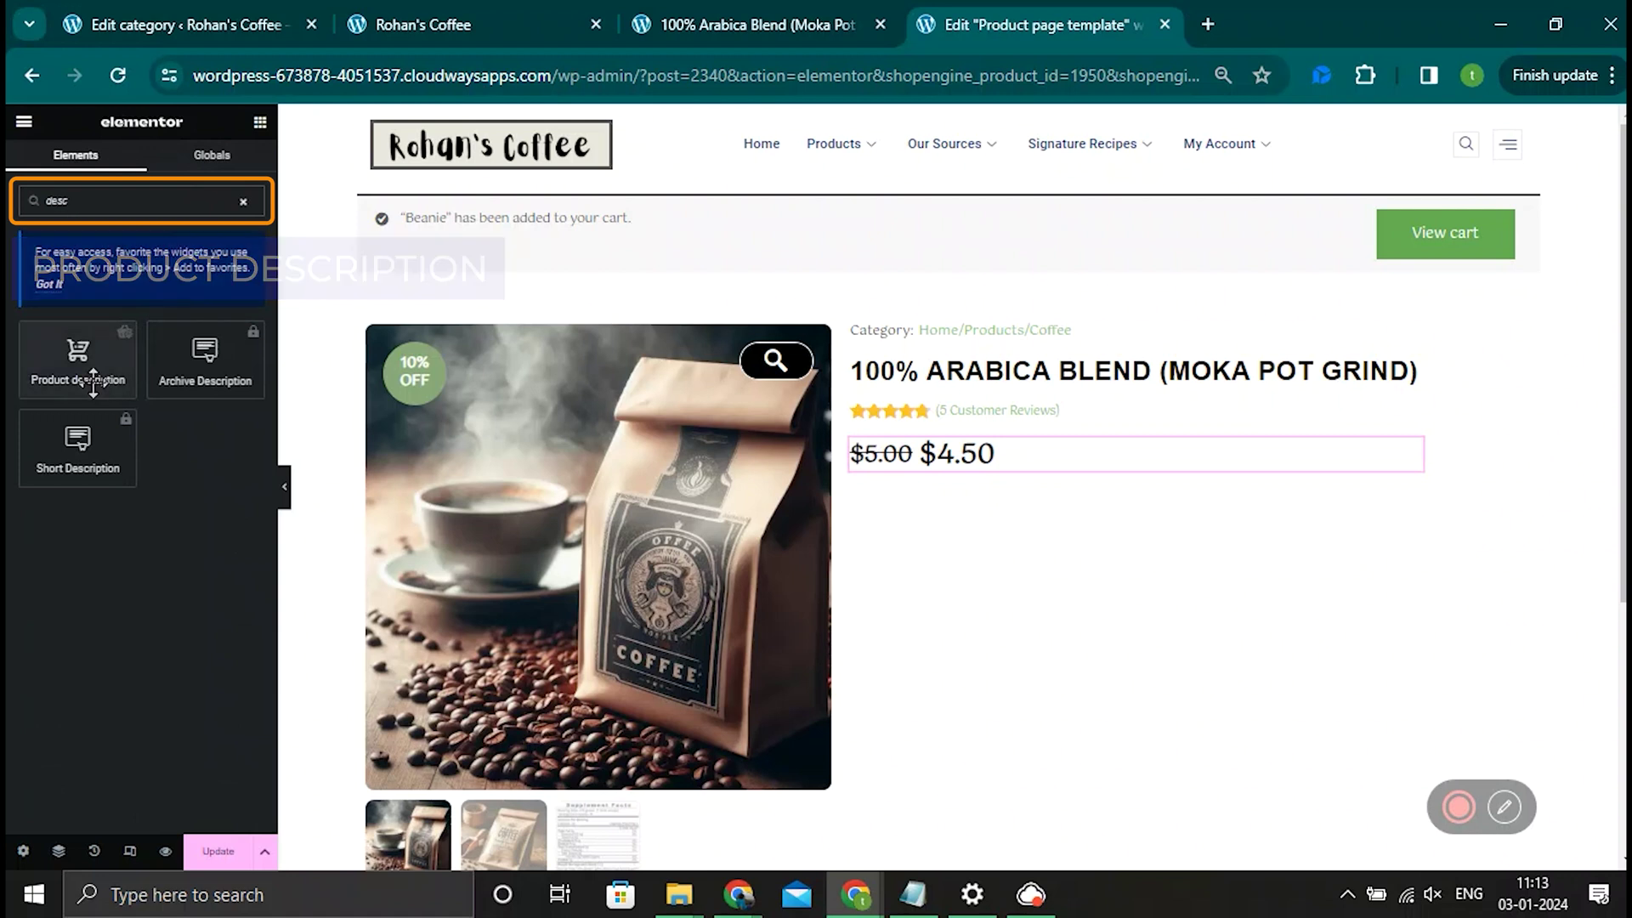
{"action": "left_click_drag", "start_coordinate": [94, 382], "coordinate": [1109, 467]}
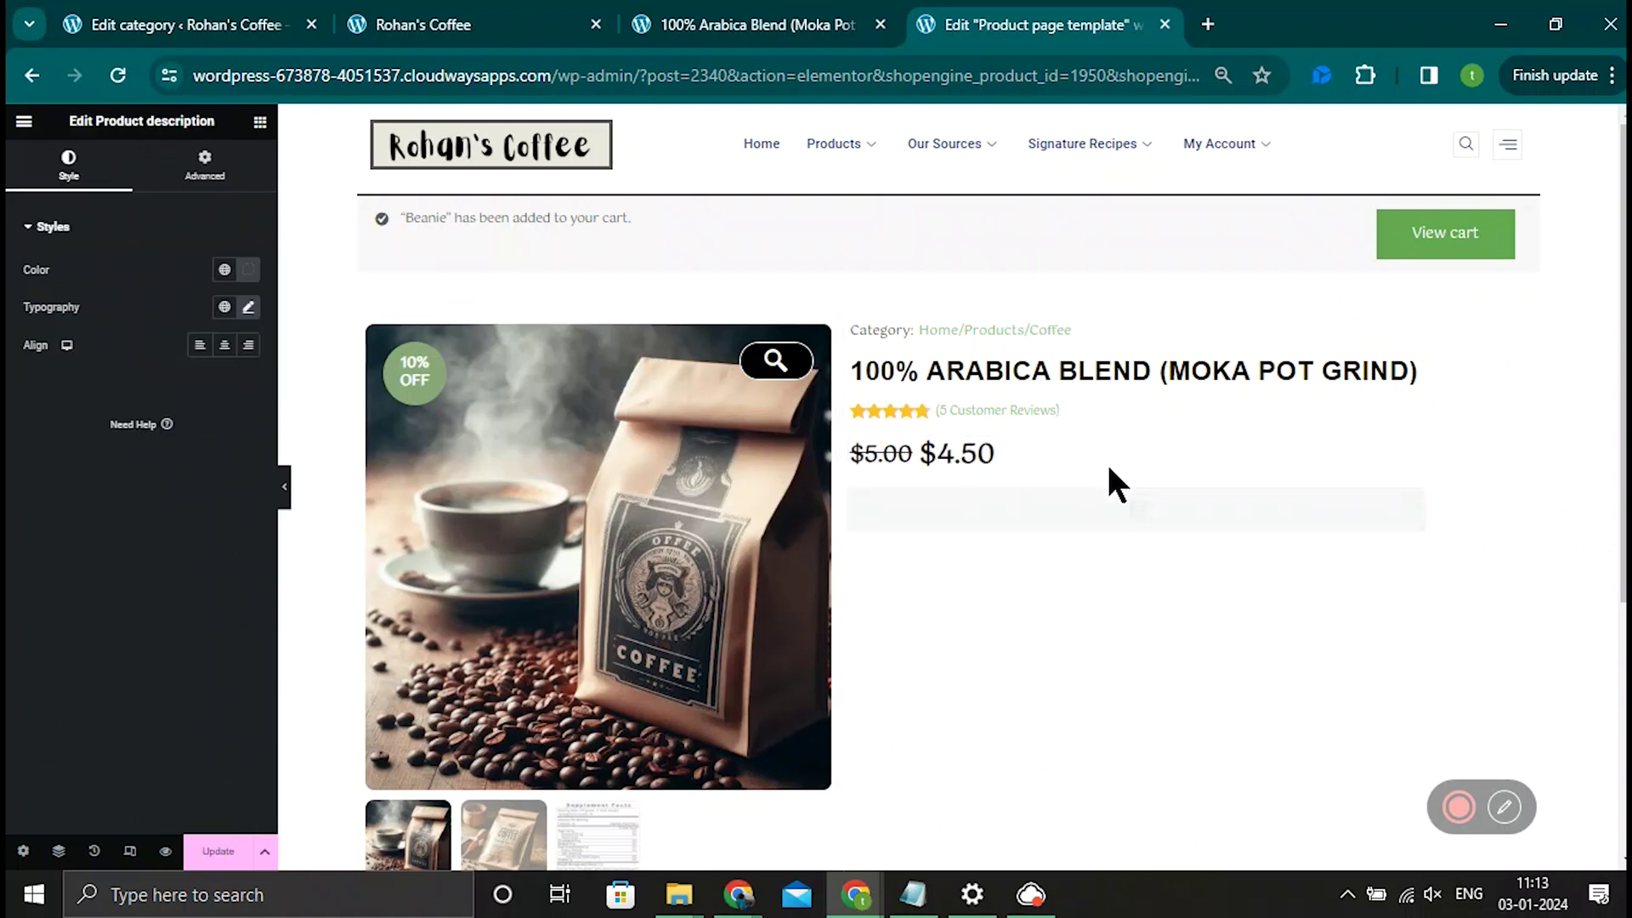
{"action": "left_click", "coordinate": [249, 306]}
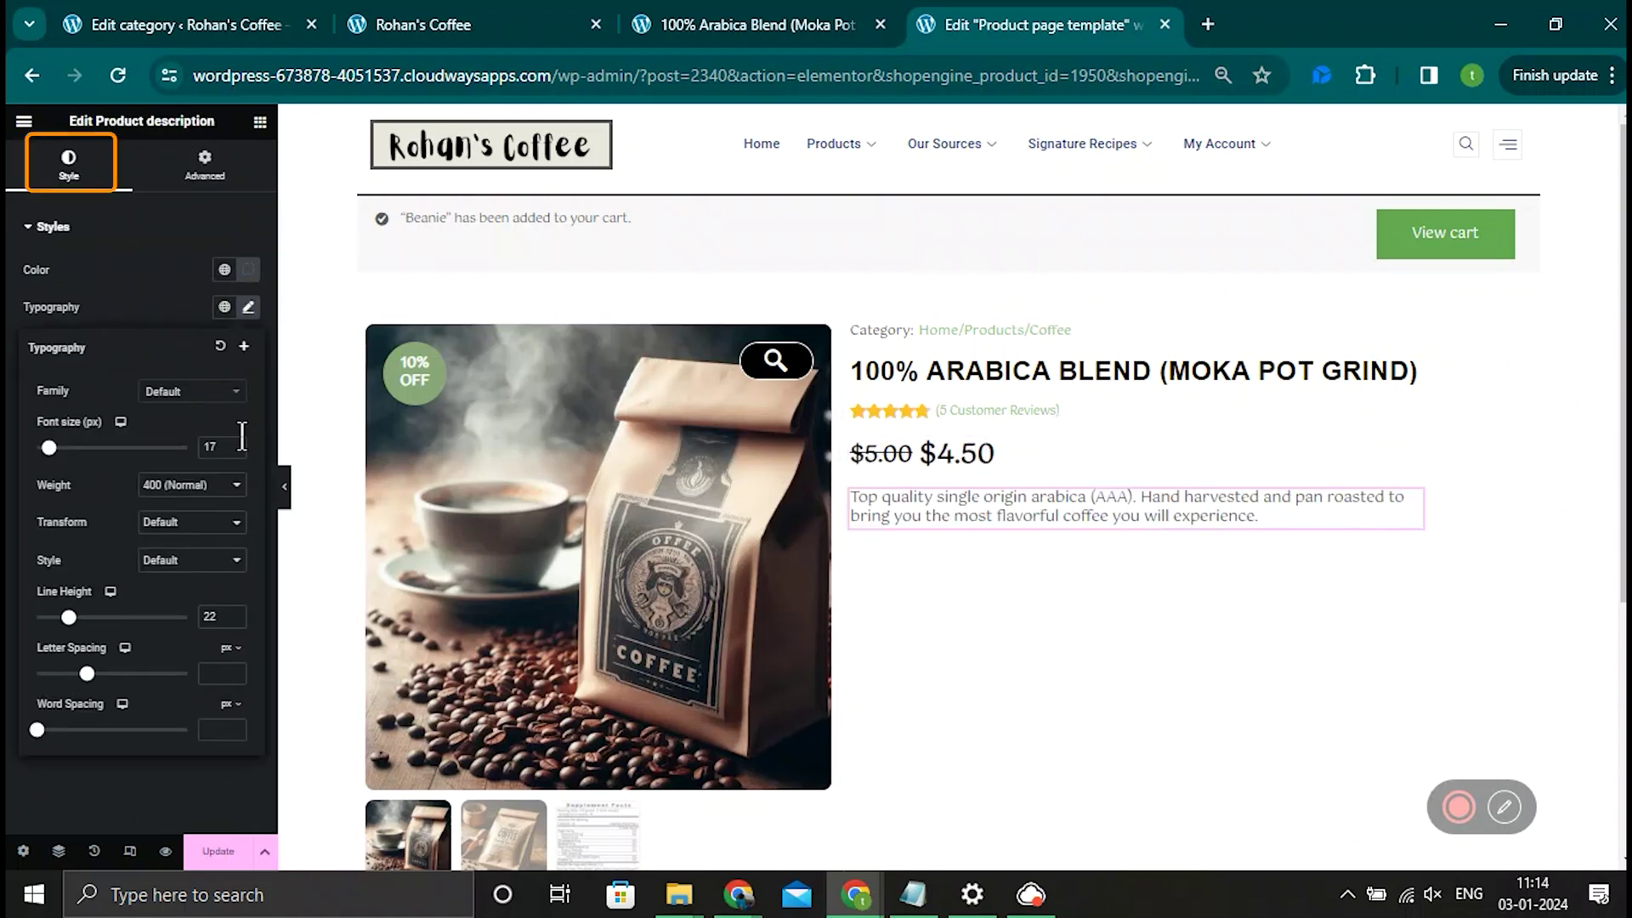
{"action": "left_click", "coordinate": [233, 443]}
{"action": "left_click", "coordinate": [232, 443]}
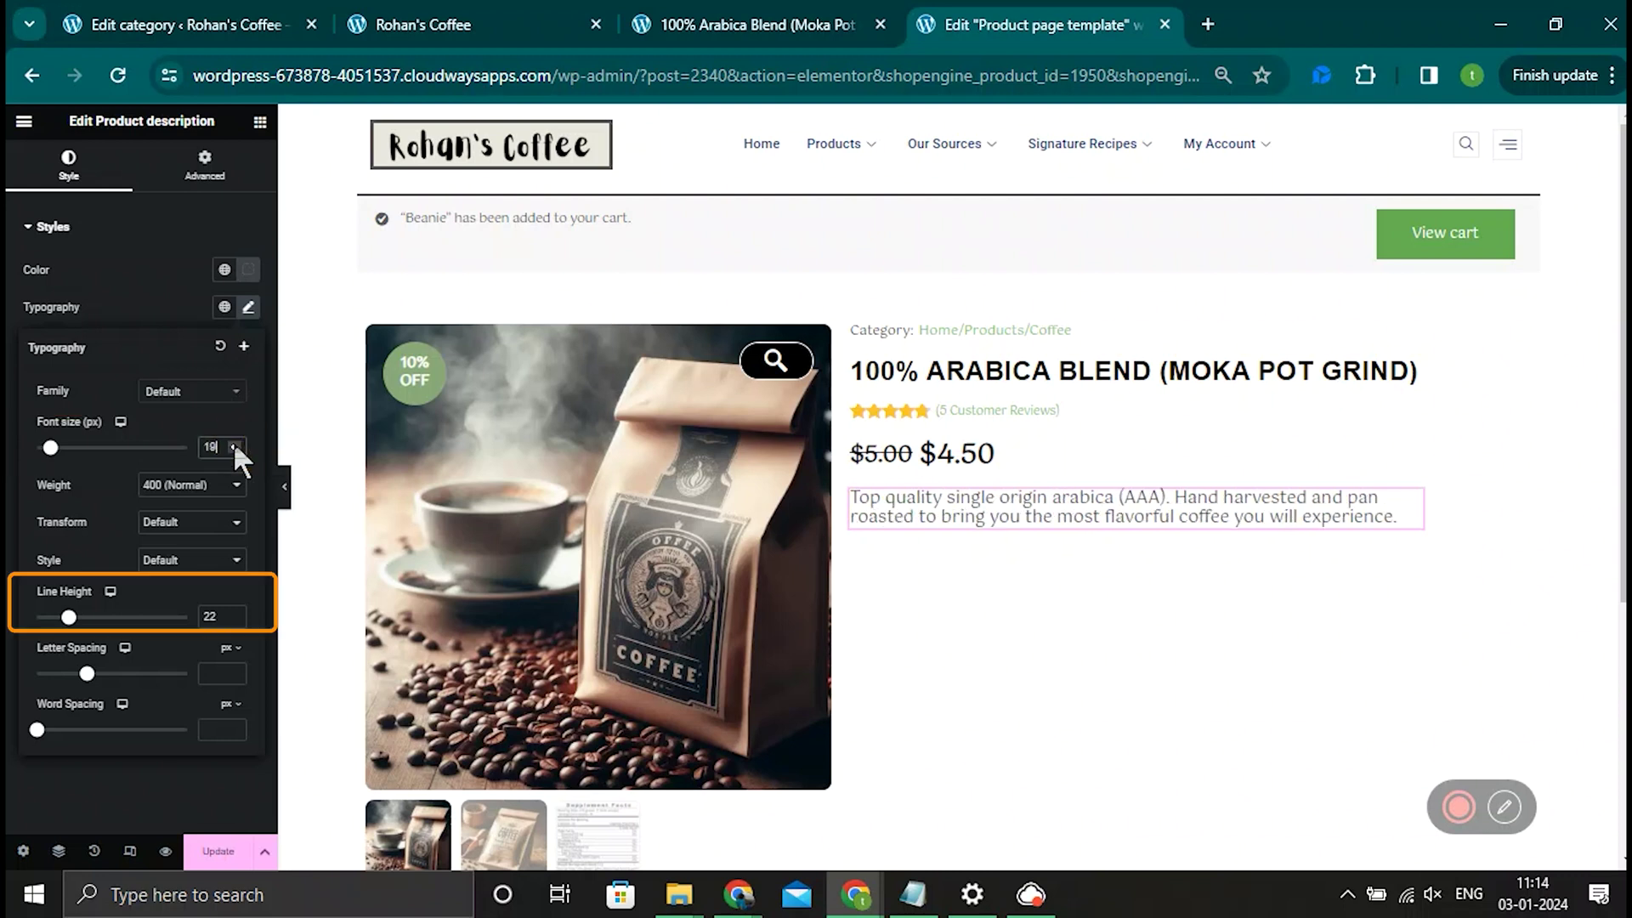
{"action": "left_click_drag", "start_coordinate": [69, 617], "coordinate": [82, 617]}
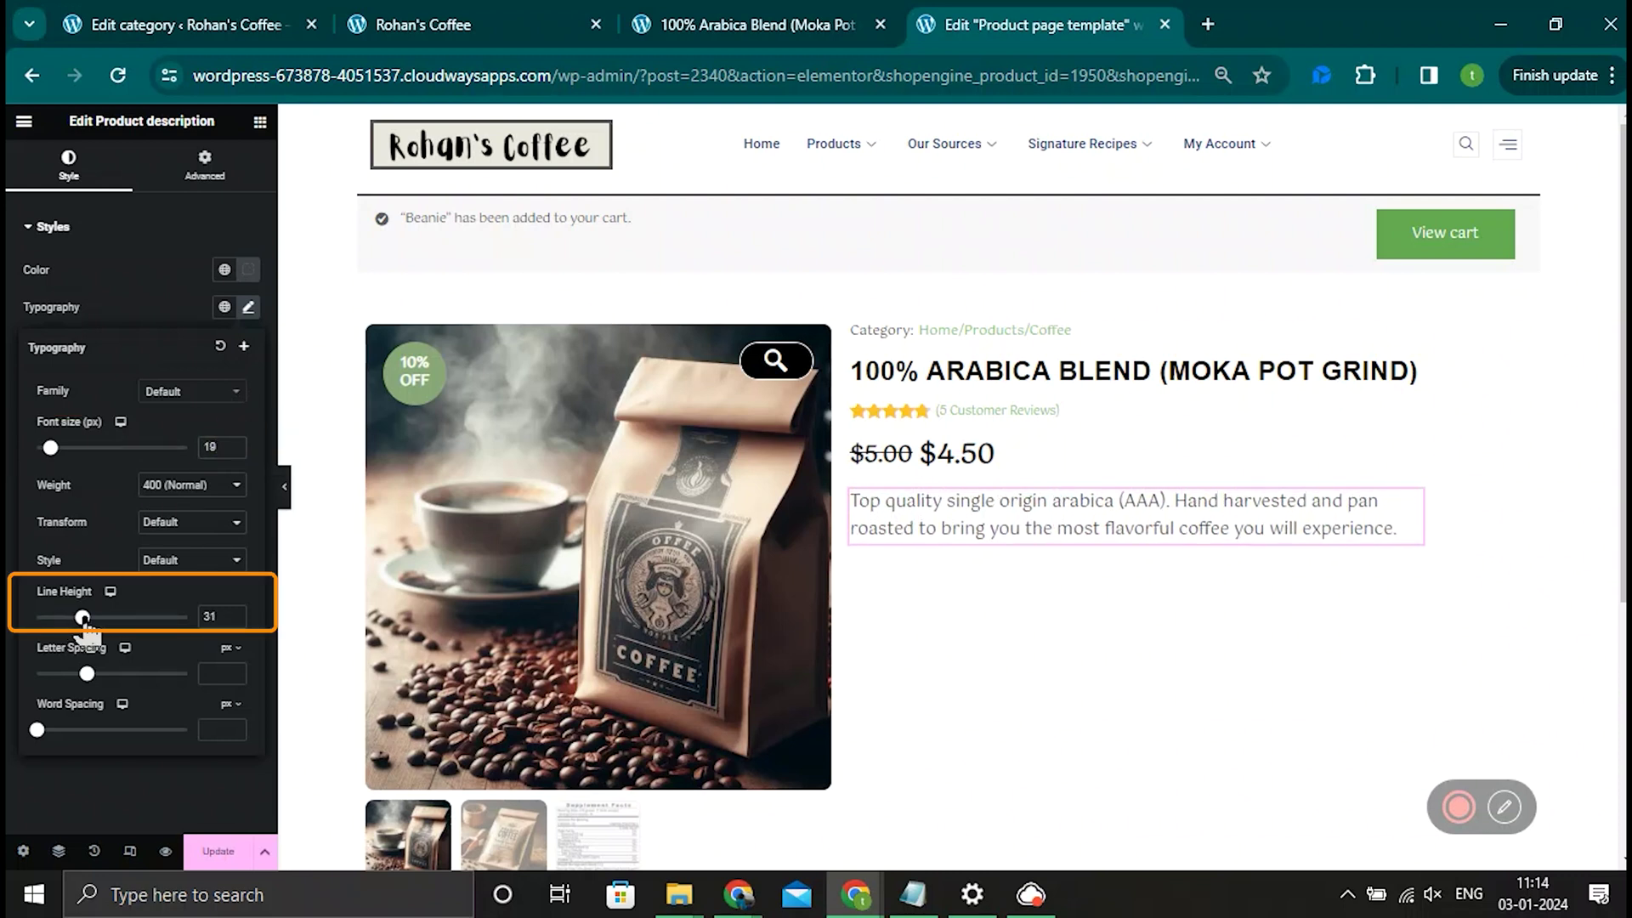
Step: Add an Add To Cart widget below the description with stock status showing '5 IN STOCK'
{"action": "left_click", "coordinate": [262, 126]}
{"action": "type", "text": "add to"}
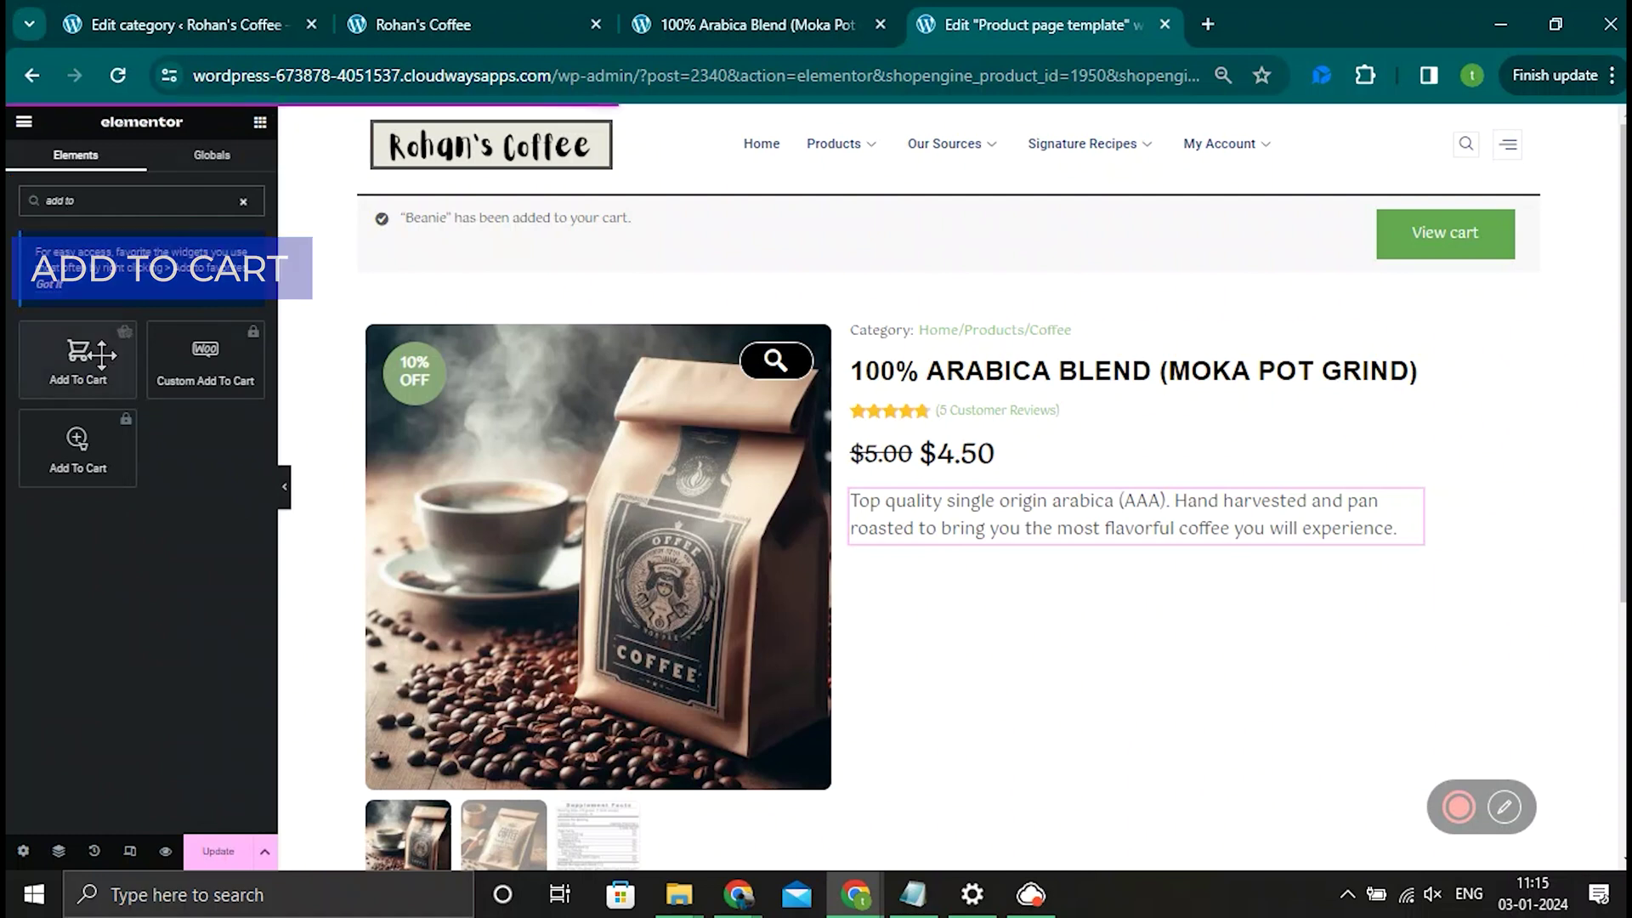
{"action": "left_click_drag", "start_coordinate": [102, 365], "coordinate": [1072, 552]}
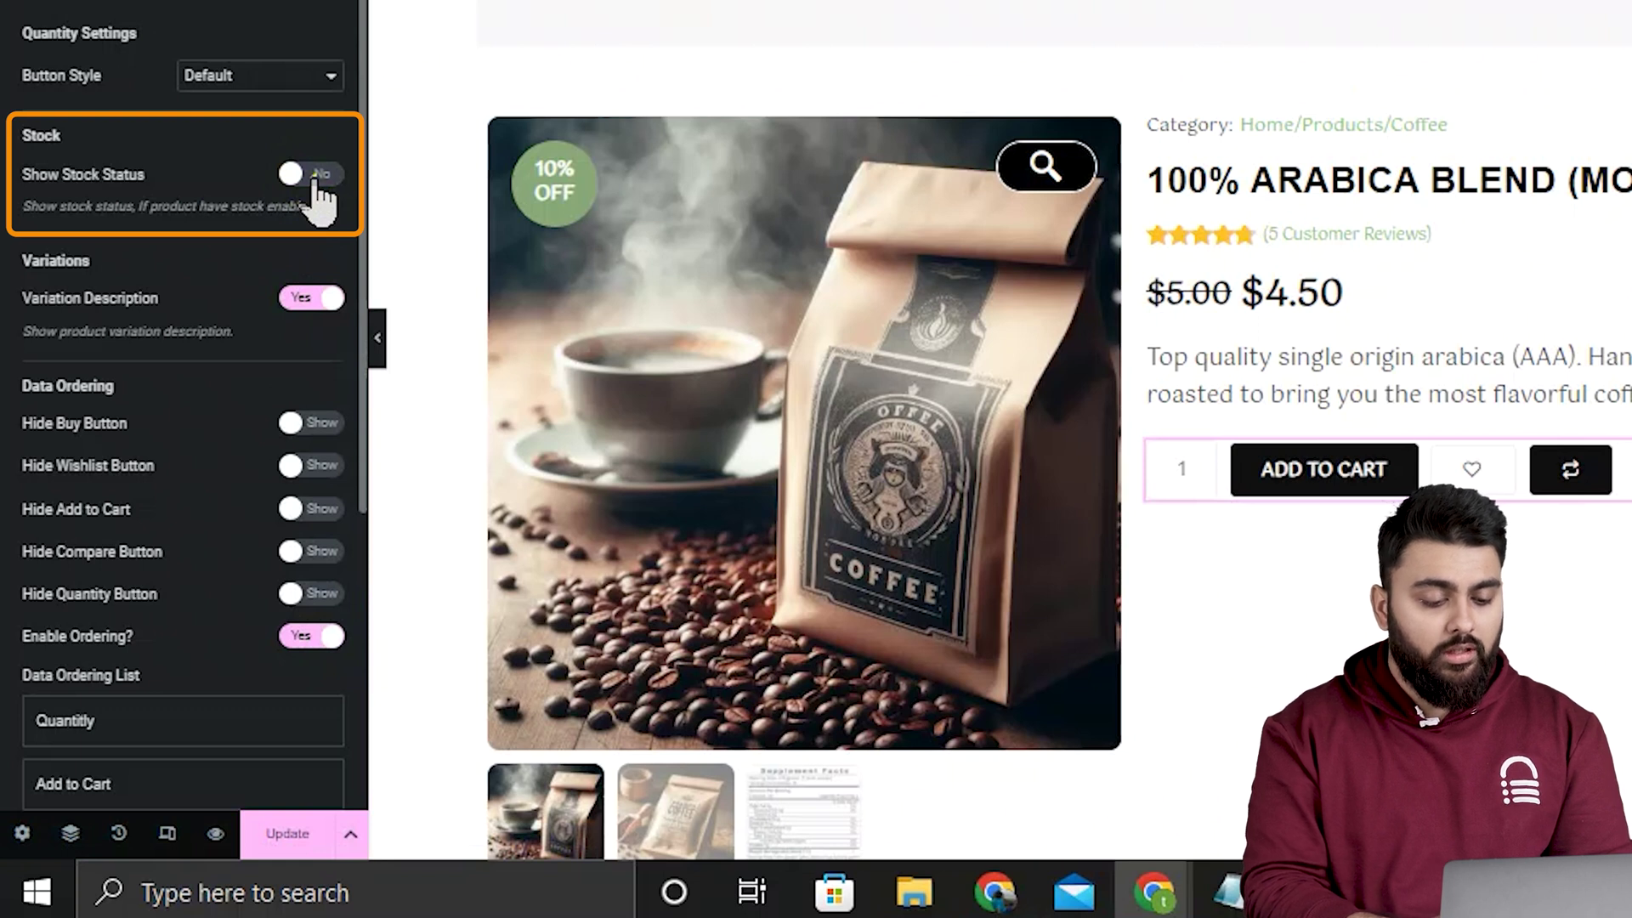
{"action": "left_click", "coordinate": [314, 175]}
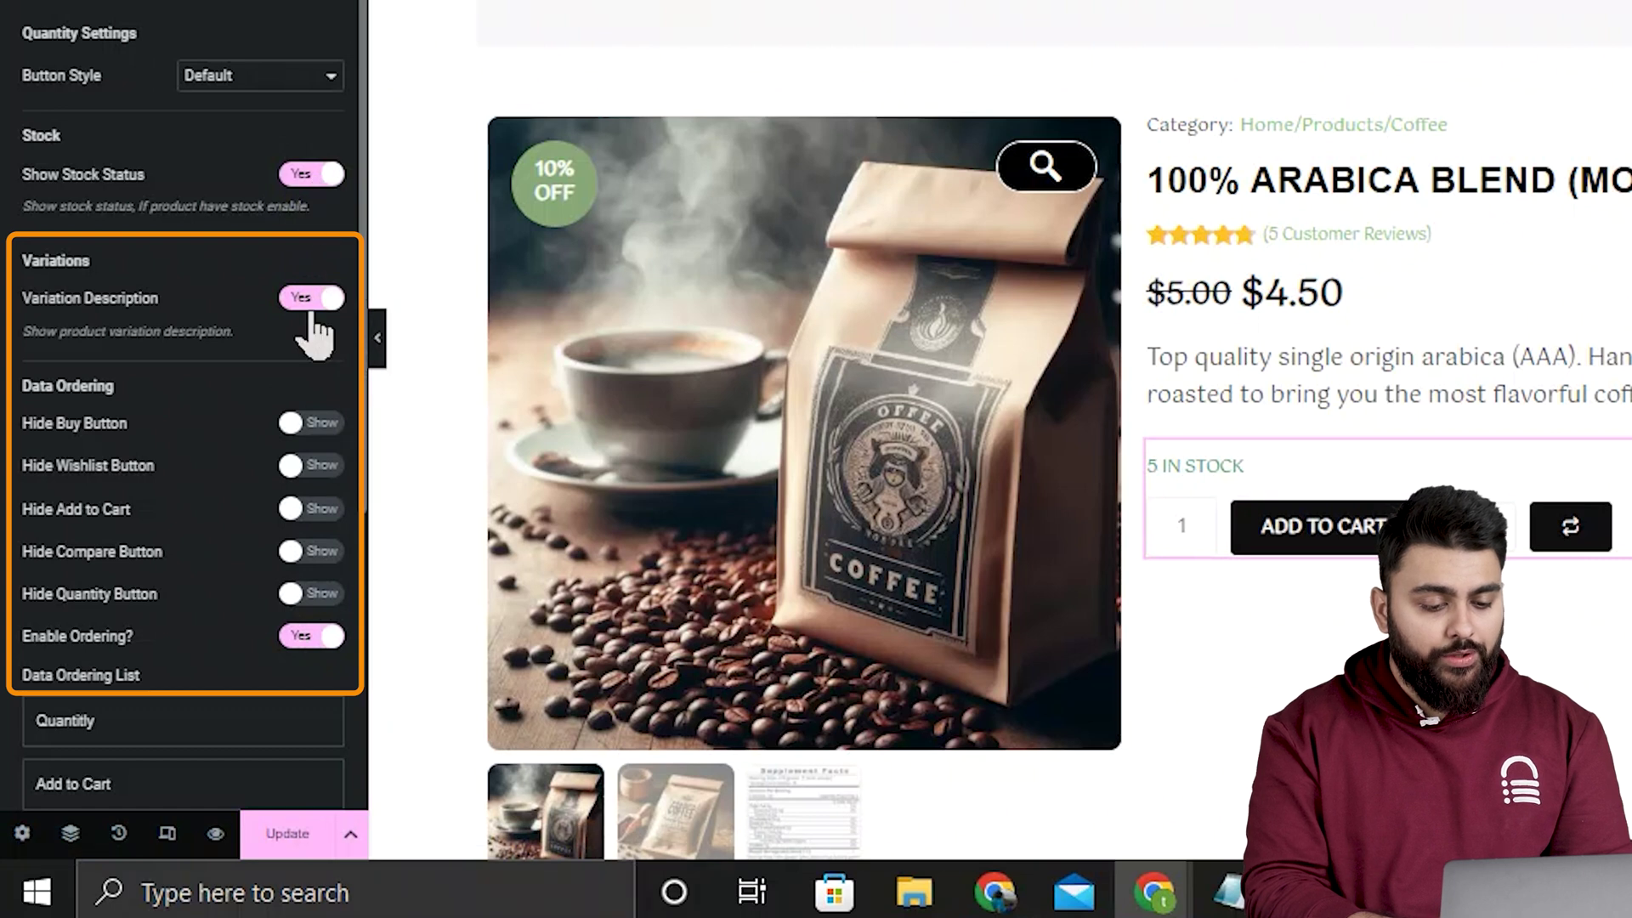
{"action": "left_click", "coordinate": [319, 642]}
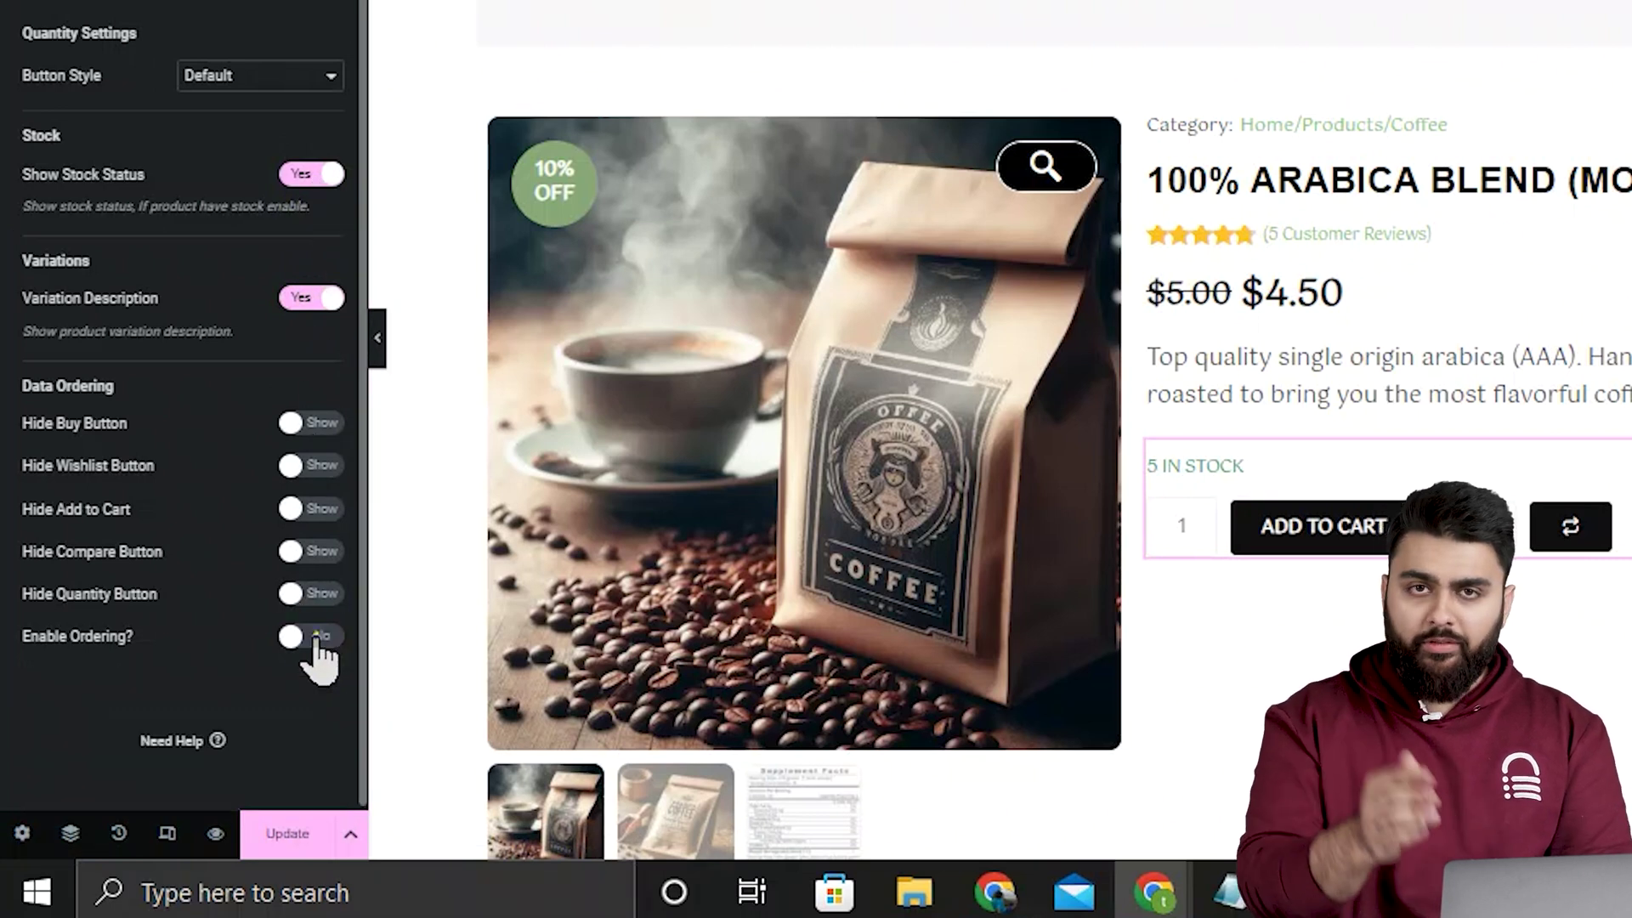
{"action": "left_click", "coordinate": [316, 639]}
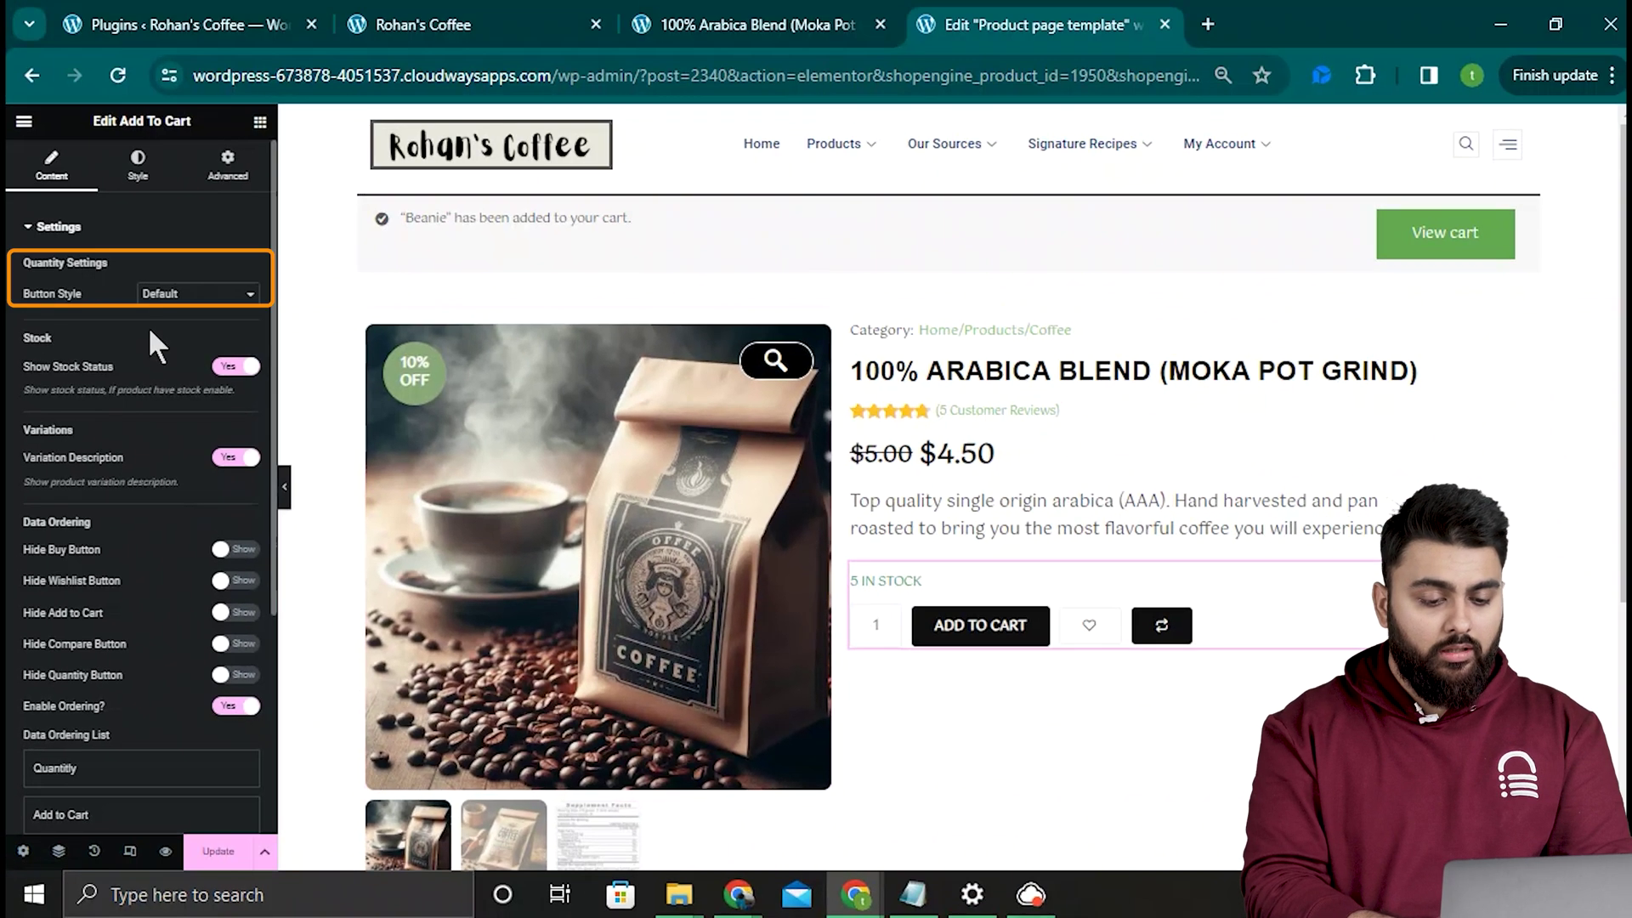
Step: Set the quantity Button Style to Both Right with an Angle up plus icon
{"action": "left_click", "coordinate": [227, 296]}
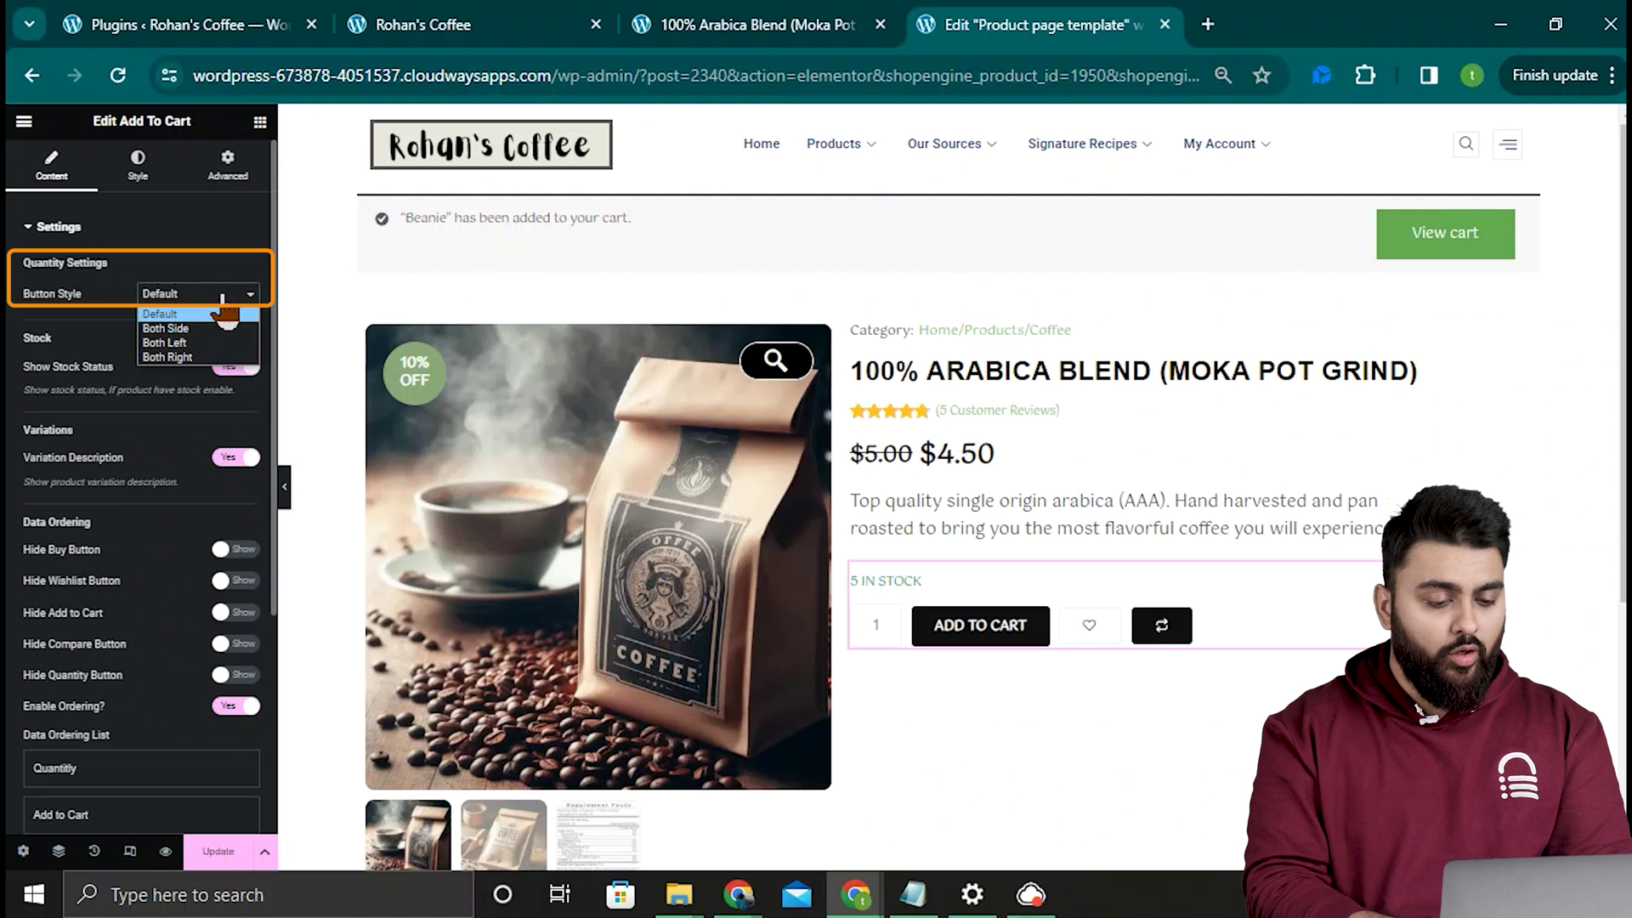
{"action": "left_click", "coordinate": [204, 358]}
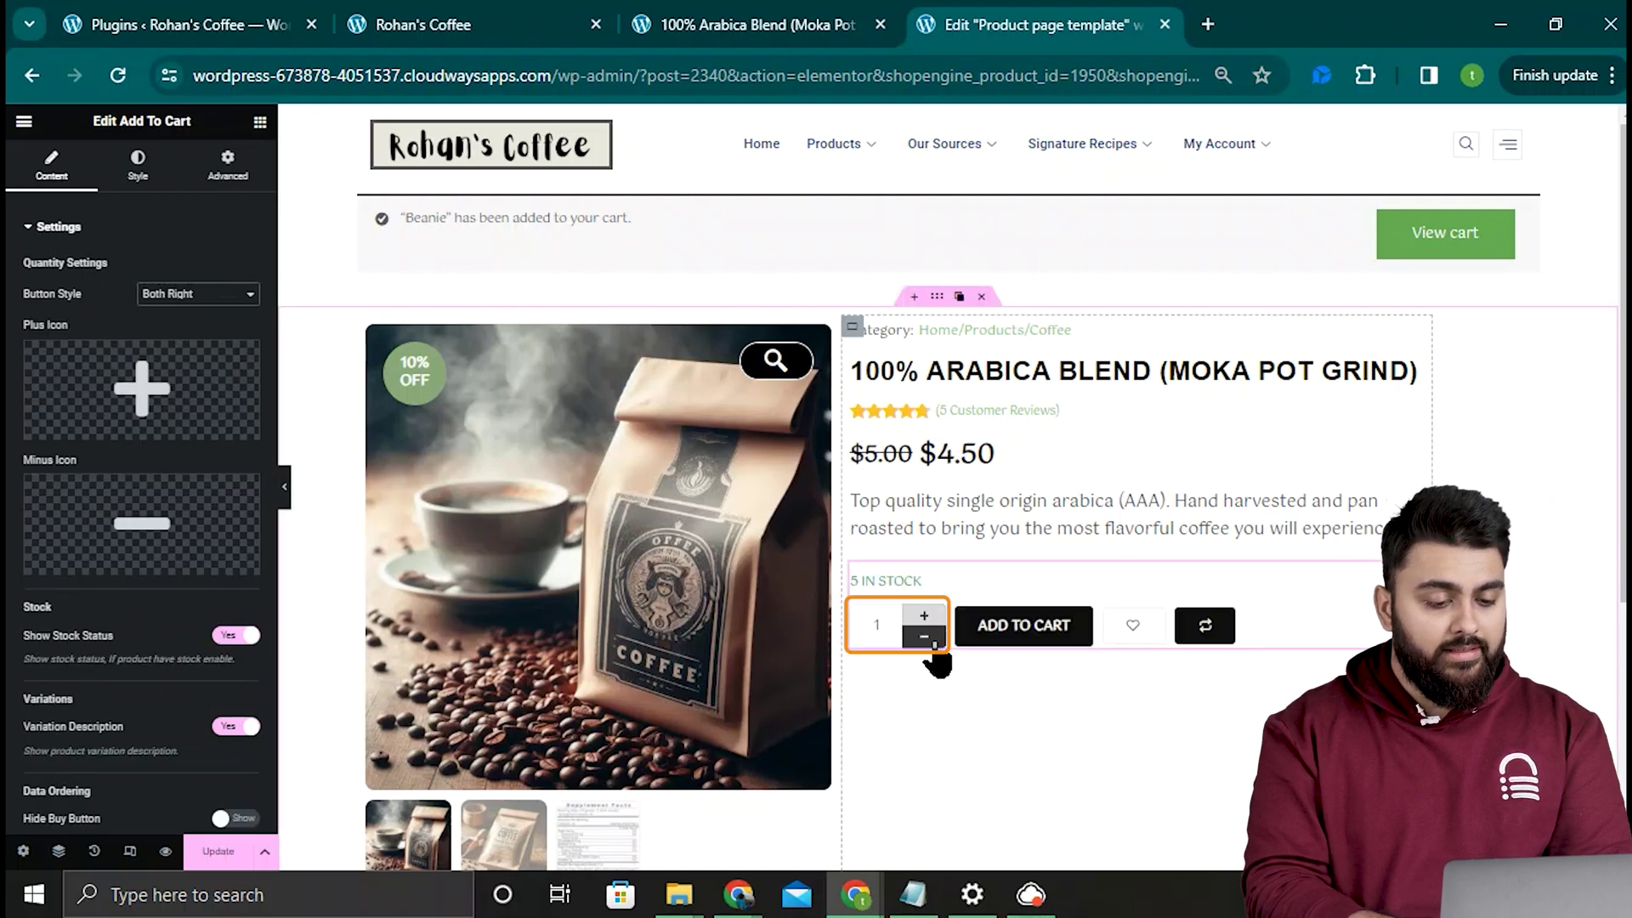
{"action": "left_click", "coordinate": [177, 393]}
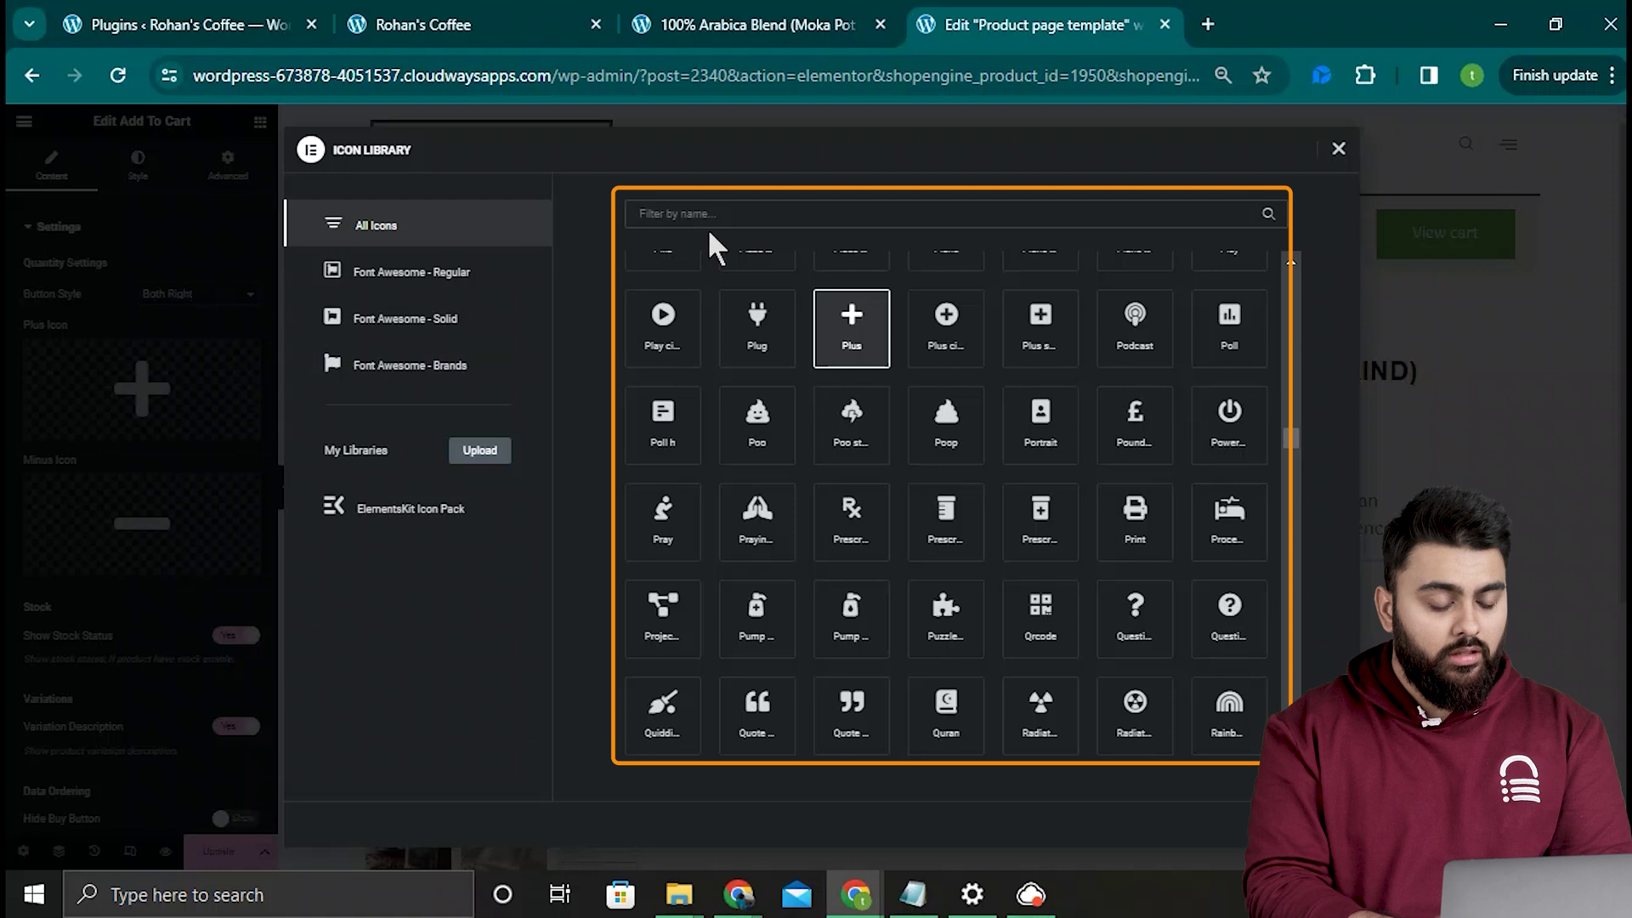
{"action": "left_click", "coordinate": [724, 214]}
{"action": "type", "text": "up"}
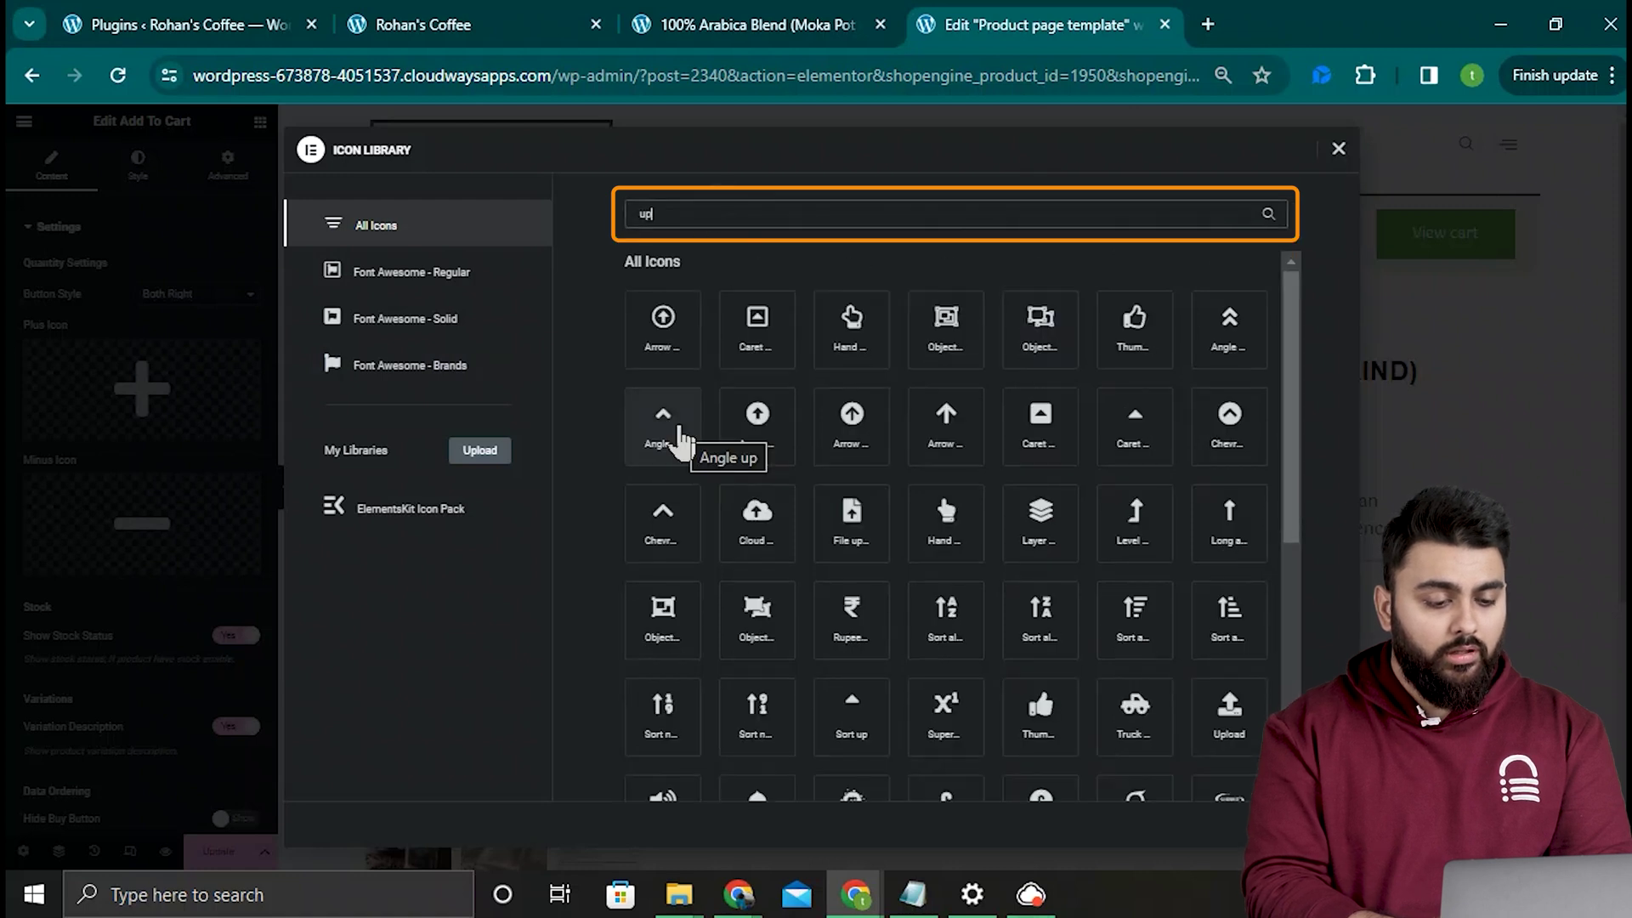
{"action": "double_click", "coordinate": [677, 431]}
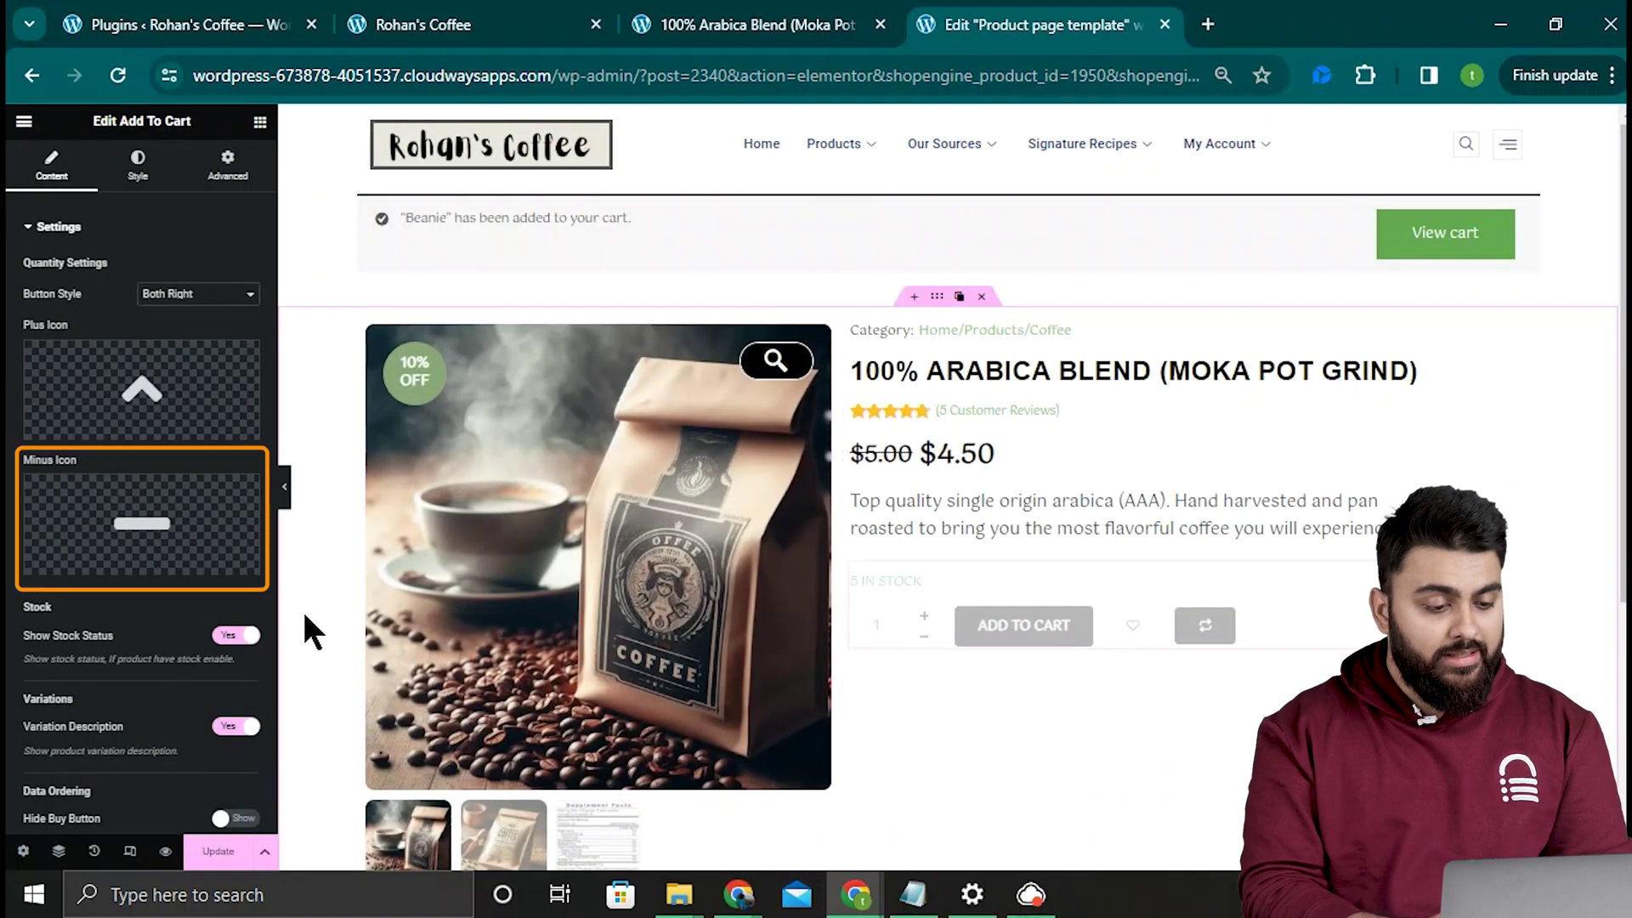
Step: Use the Angle down icon for the quantity minus button
{"action": "left_click", "coordinate": [177, 510]}
{"action": "left_click", "coordinate": [759, 216]}
{"action": "type", "text": "down"}
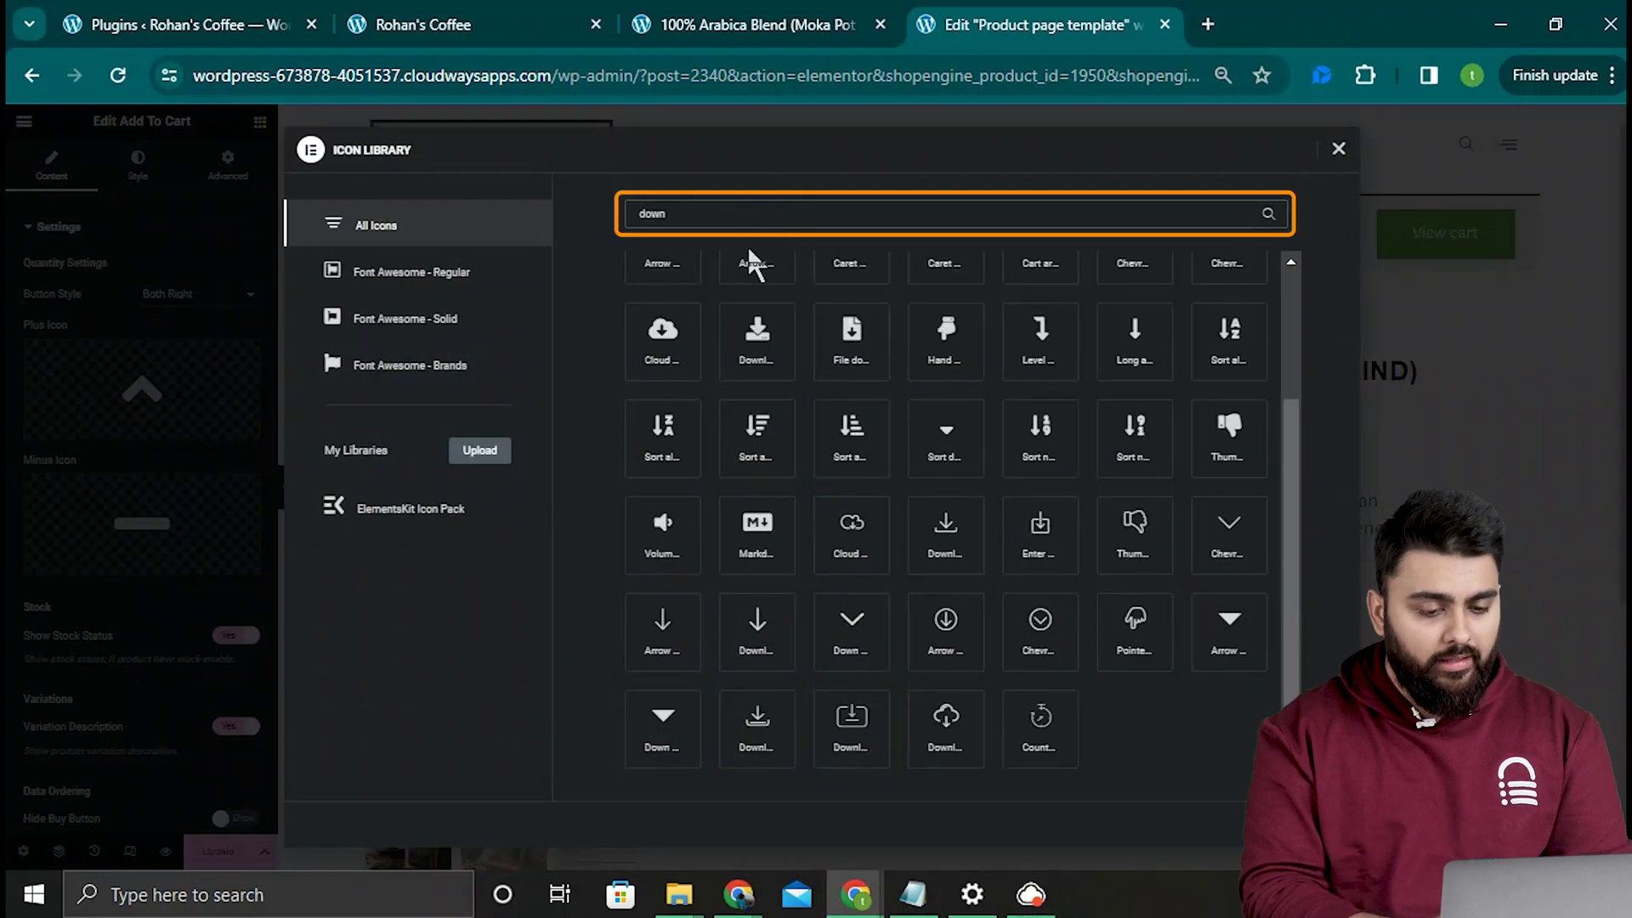
{"action": "left_click", "coordinate": [1137, 362]}
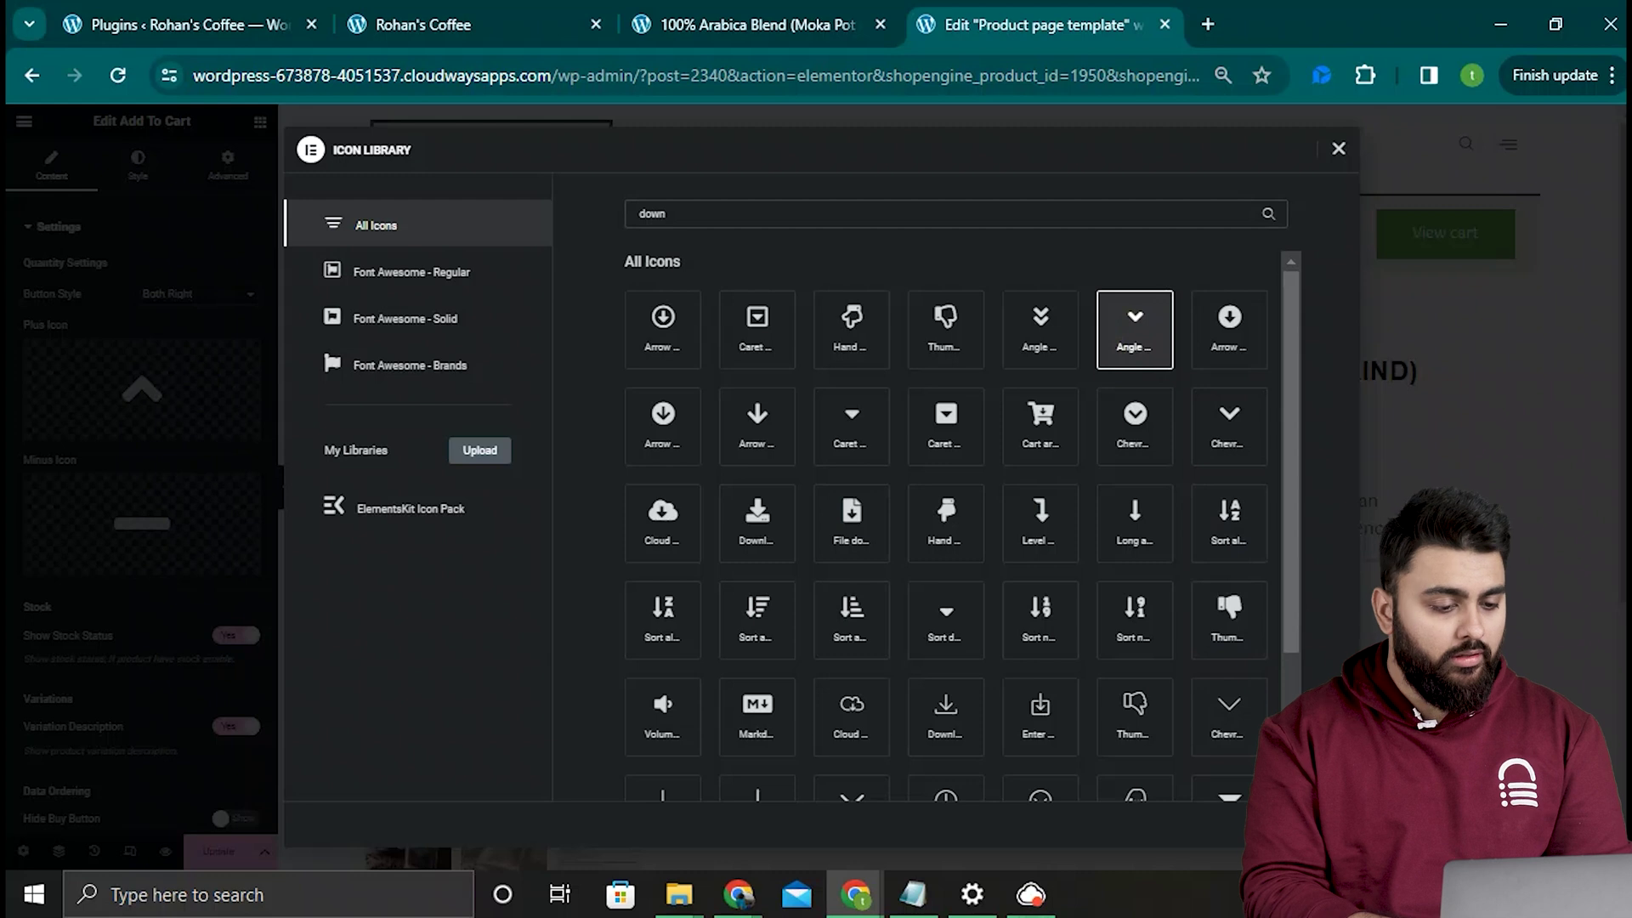
{"action": "double_click", "coordinate": [1137, 361]}
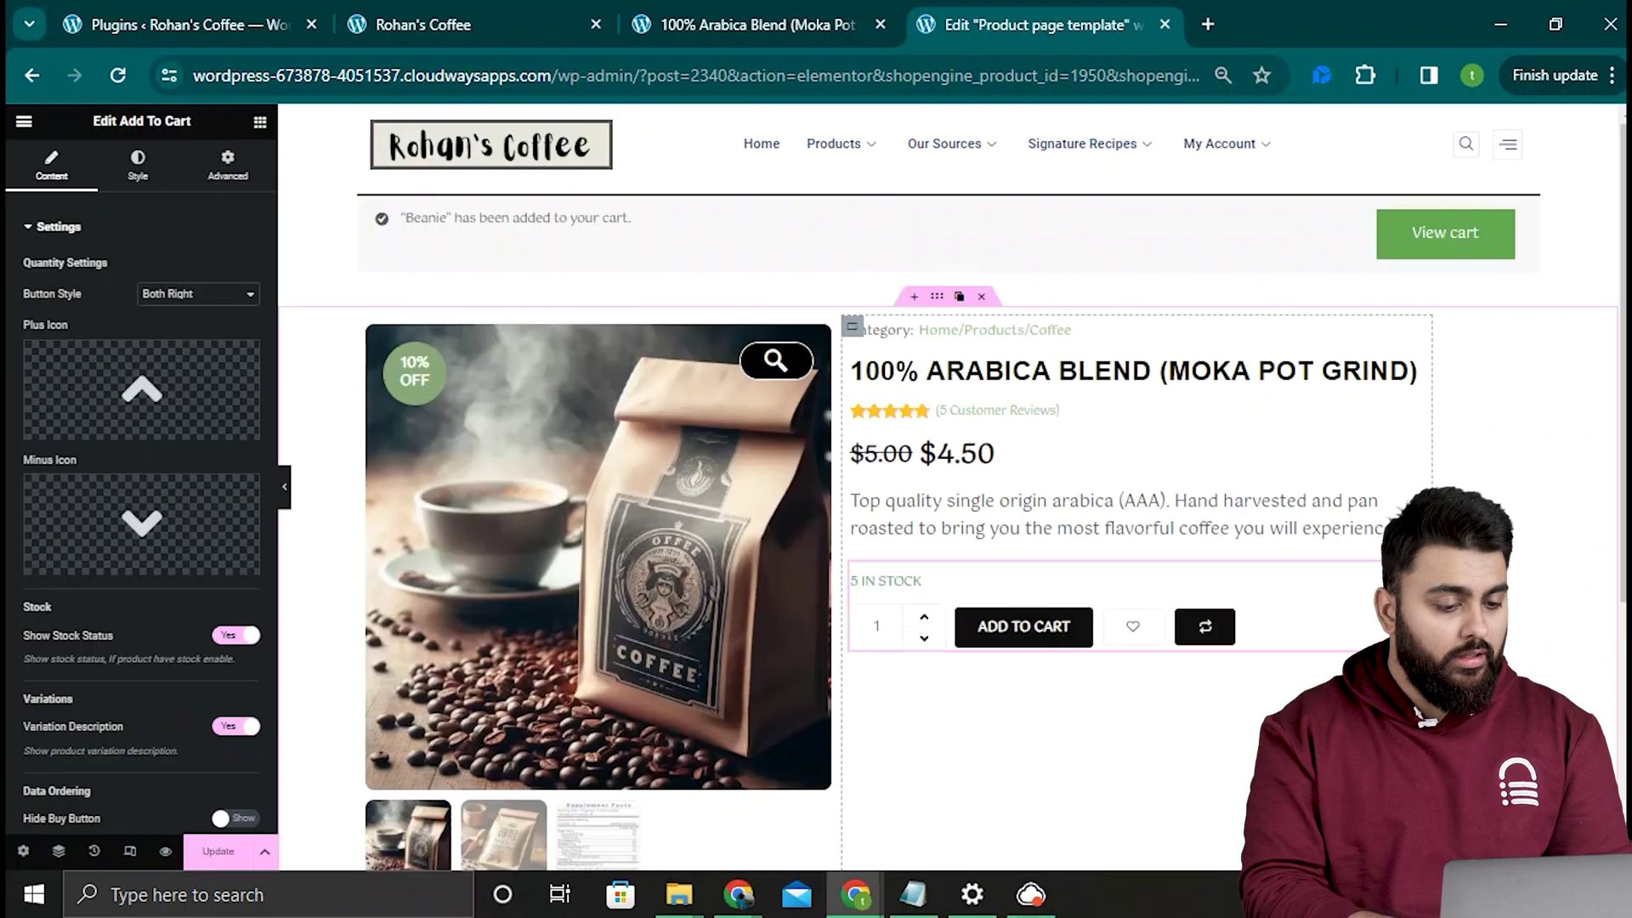
Step: Keep the in-stock text green and set the Add to Cart button text to Arial 16 px
{"action": "left_click", "coordinate": [134, 169]}
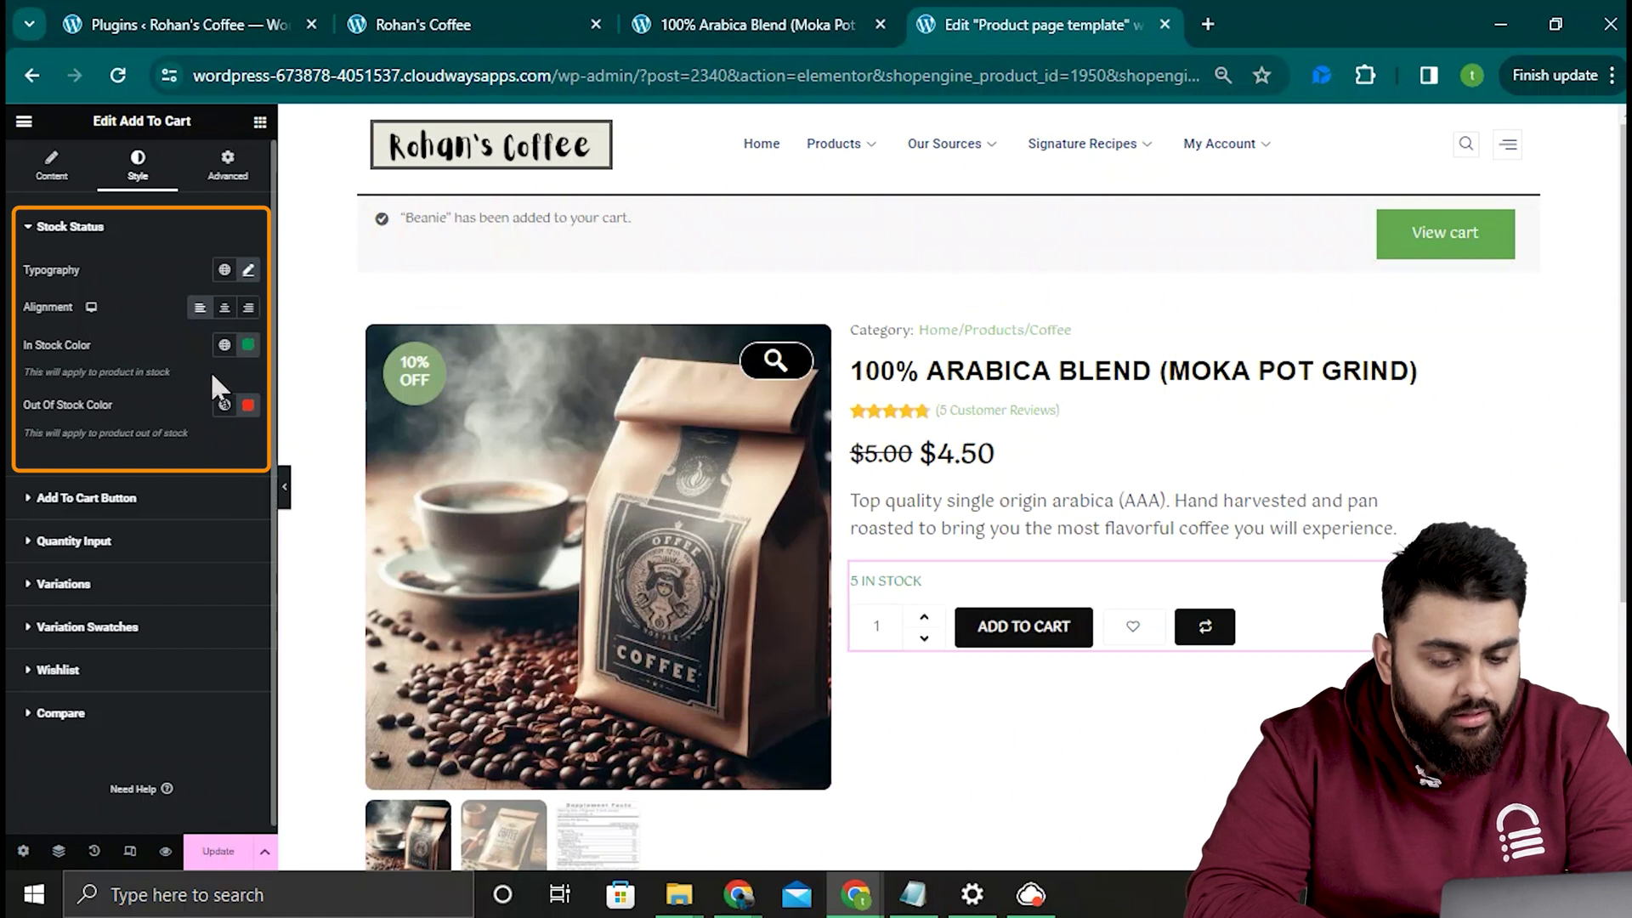
{"action": "left_click", "coordinate": [248, 345]}
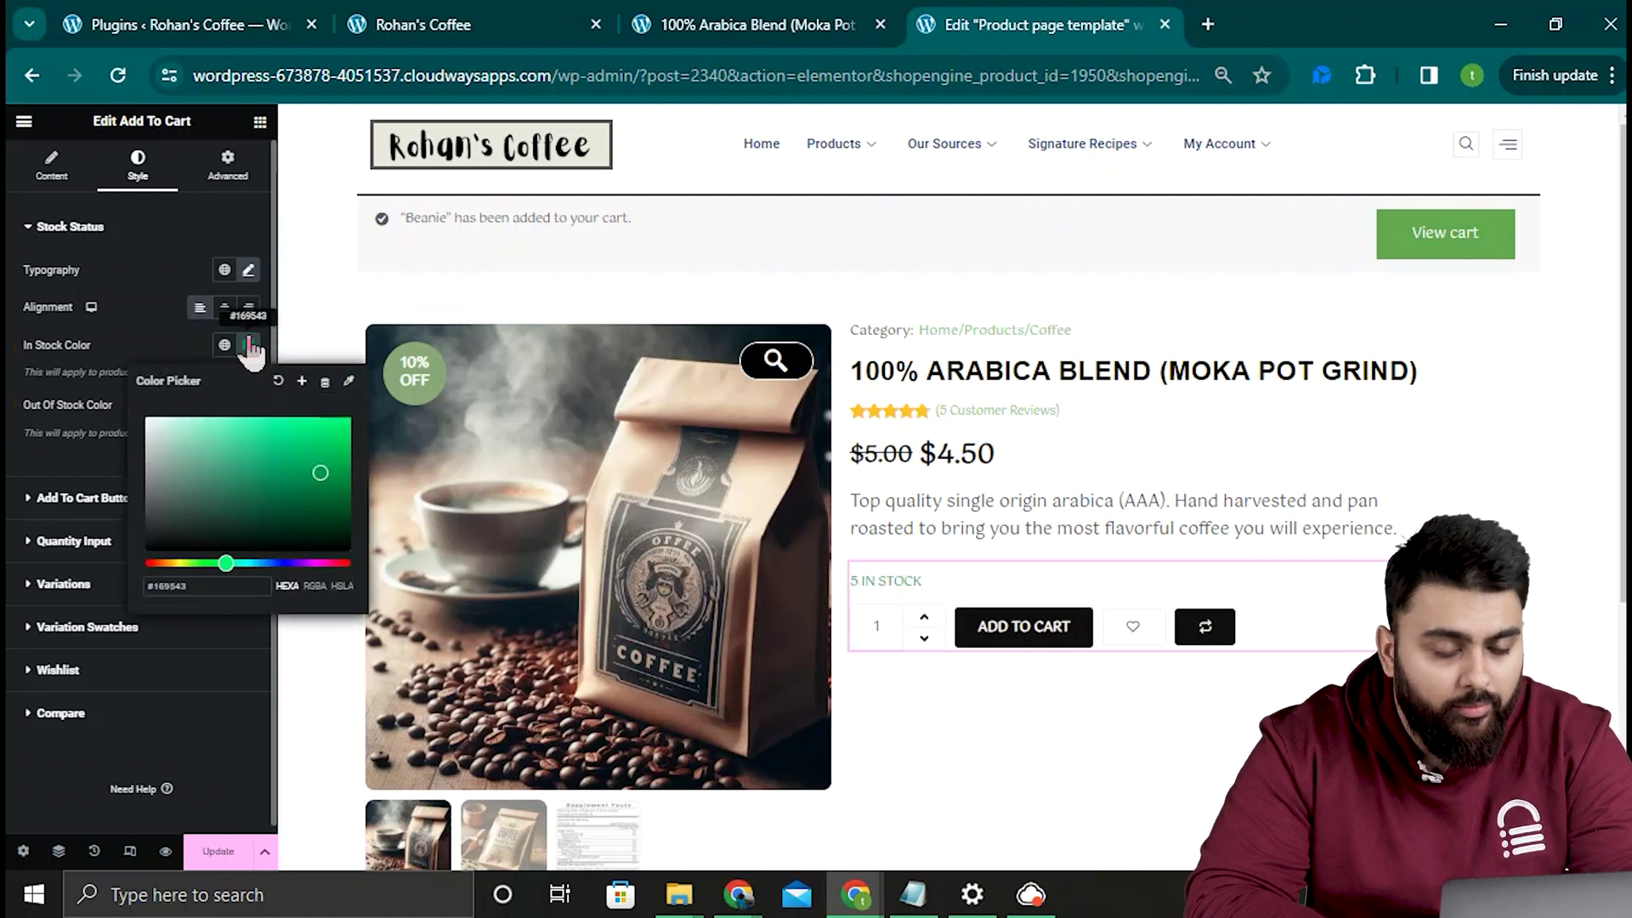
{"action": "left_click", "coordinate": [248, 343]}
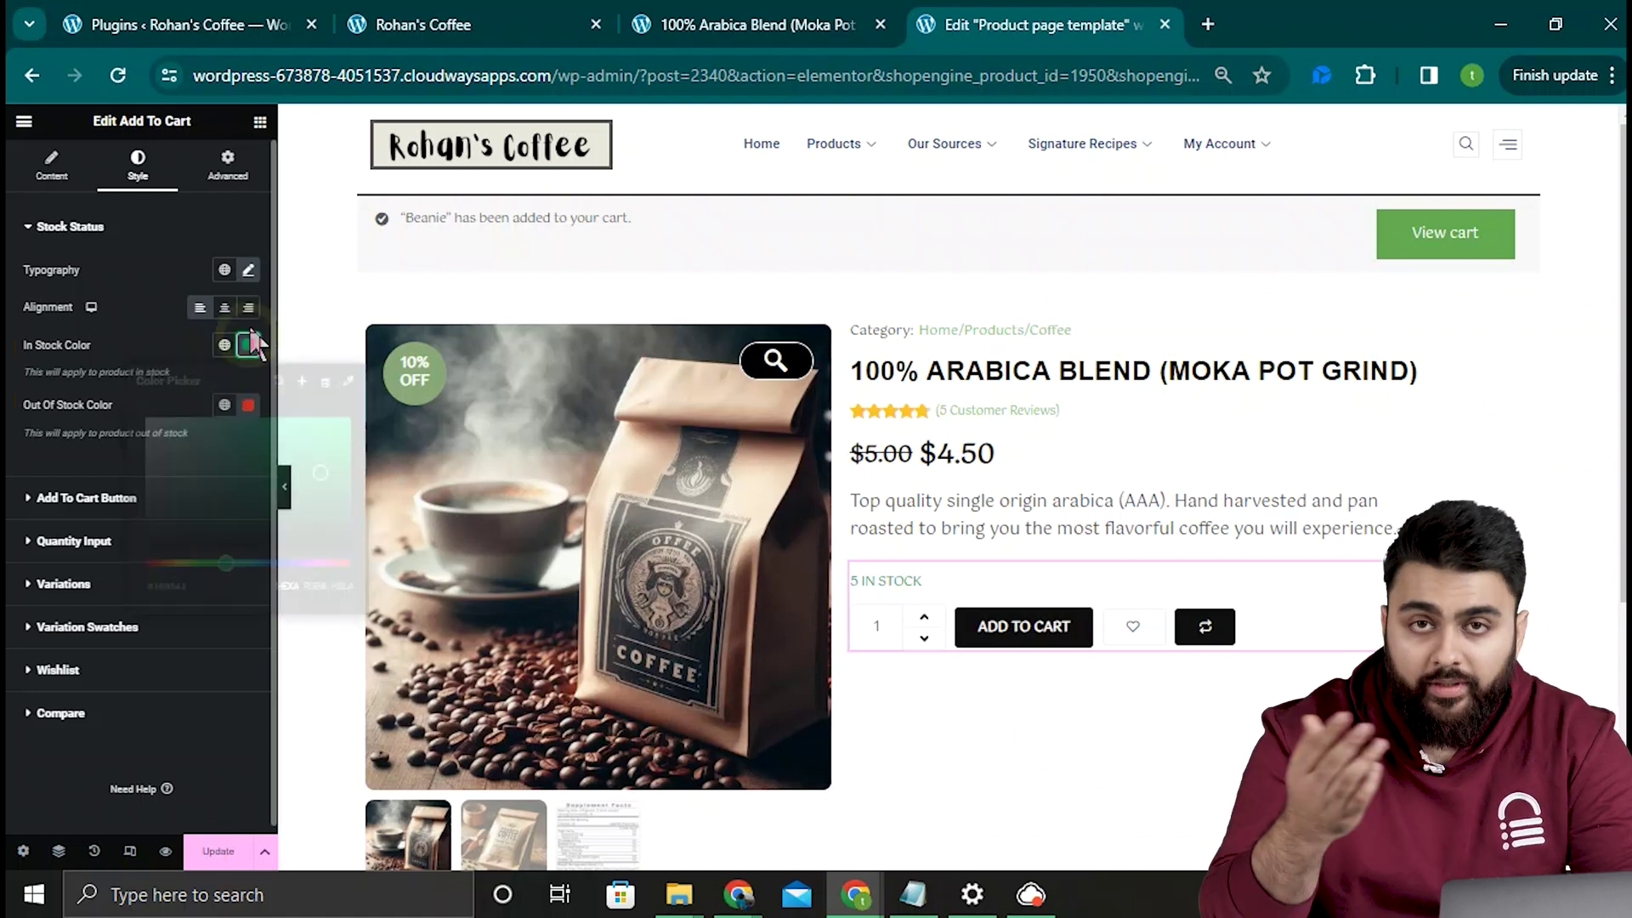
{"action": "left_click", "coordinate": [113, 229]}
{"action": "left_click", "coordinate": [184, 286]}
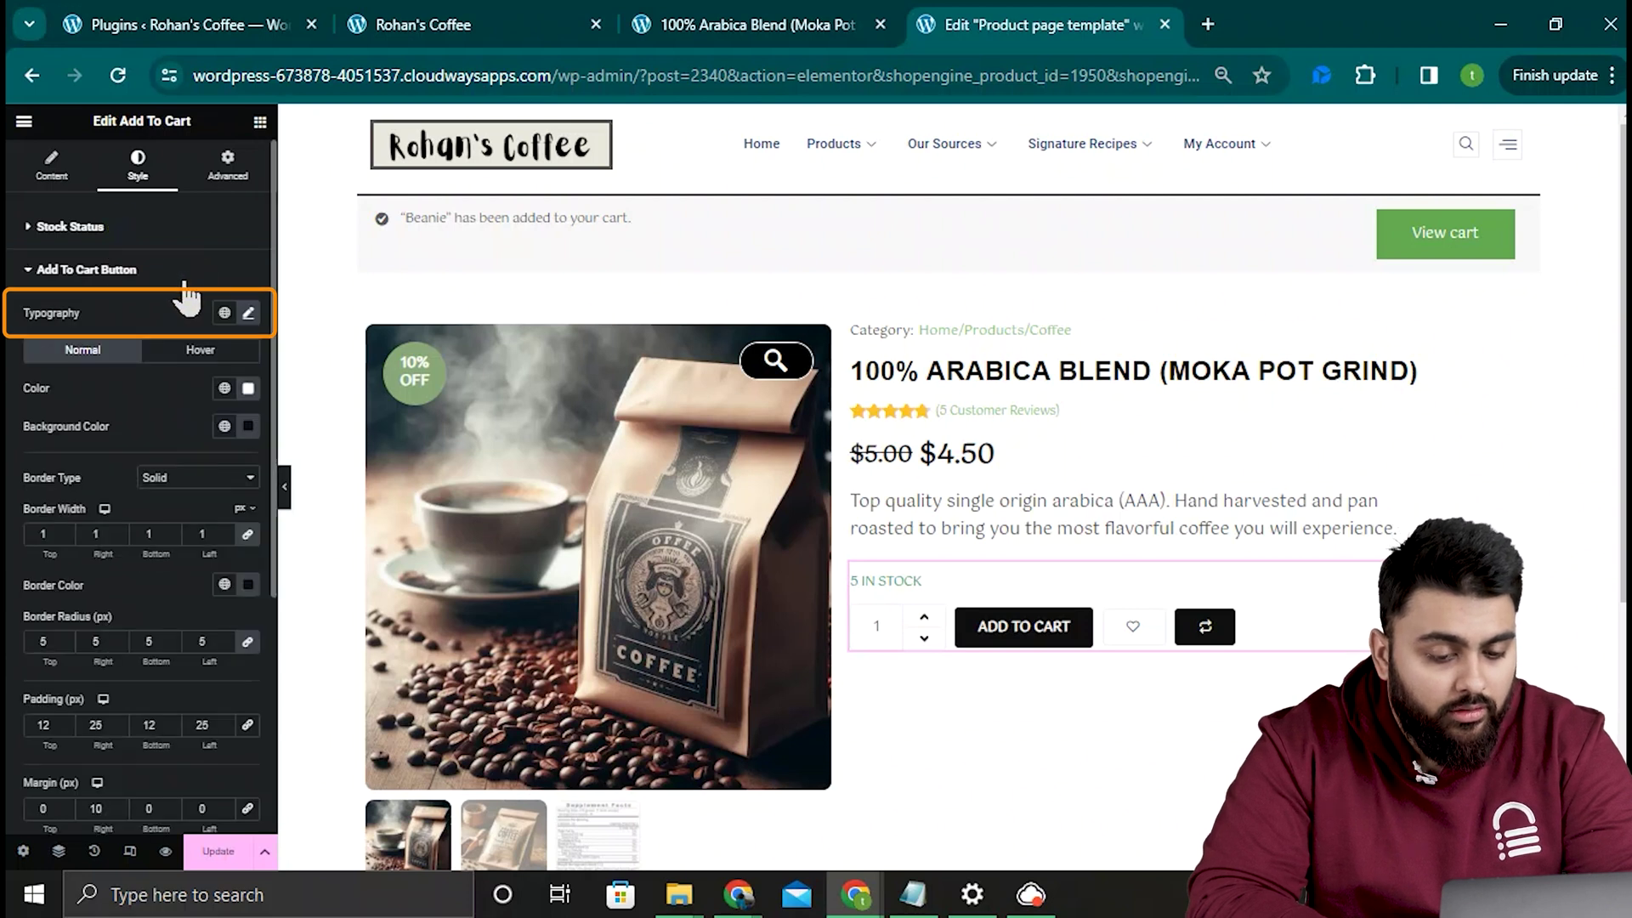
{"action": "left_click", "coordinate": [248, 313]}
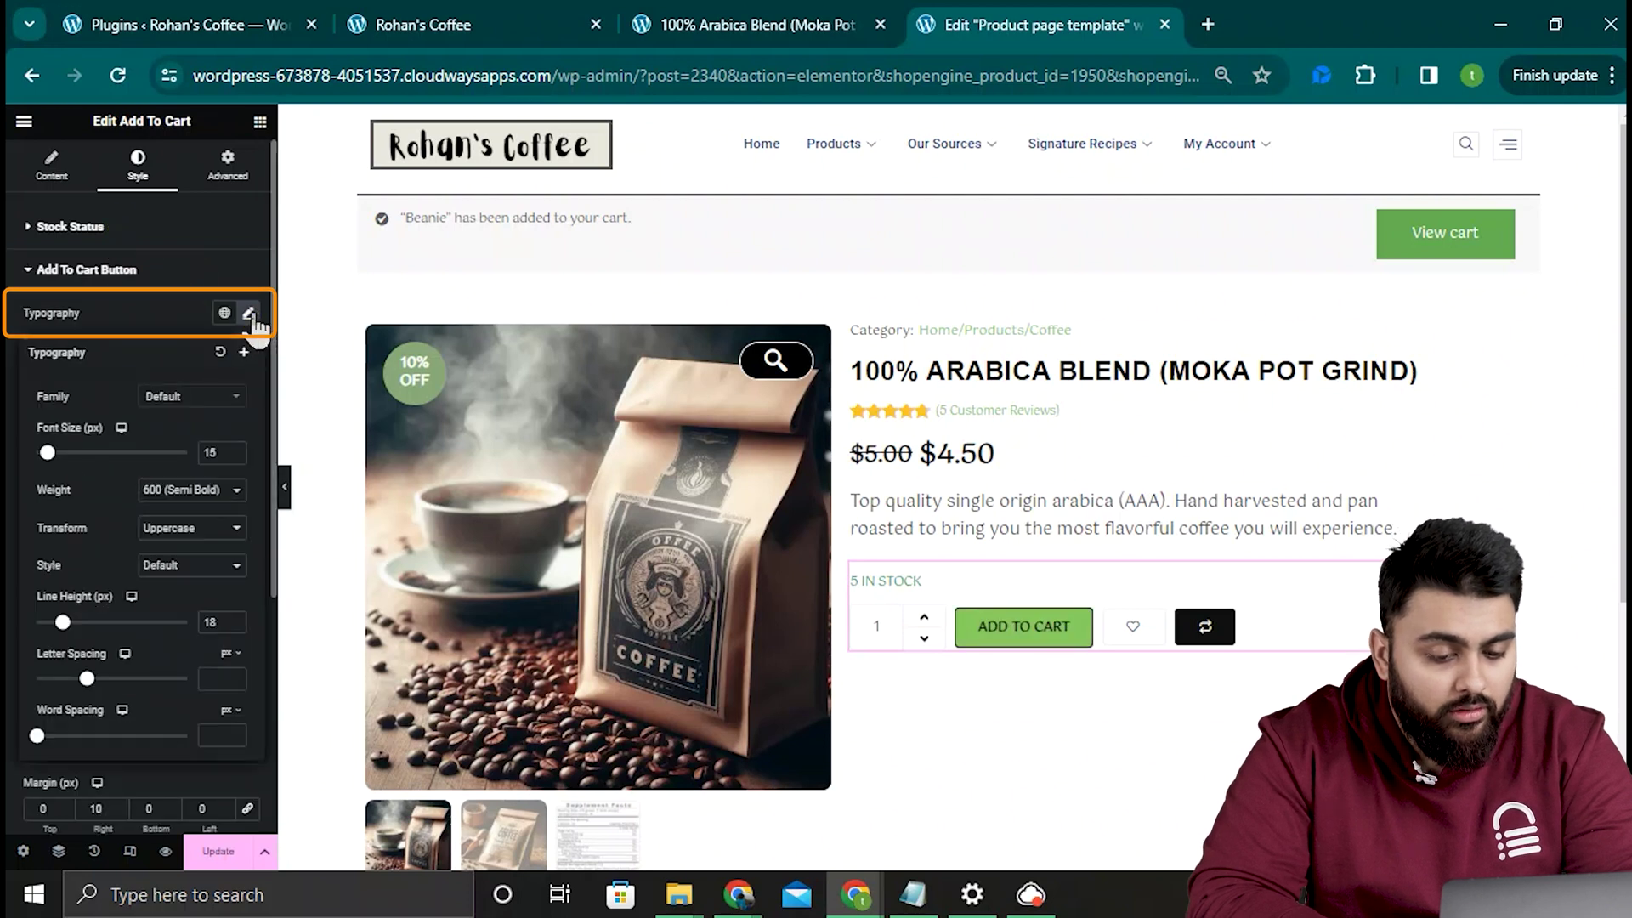
{"action": "left_click", "coordinate": [225, 406]}
{"action": "left_click", "coordinate": [186, 469]}
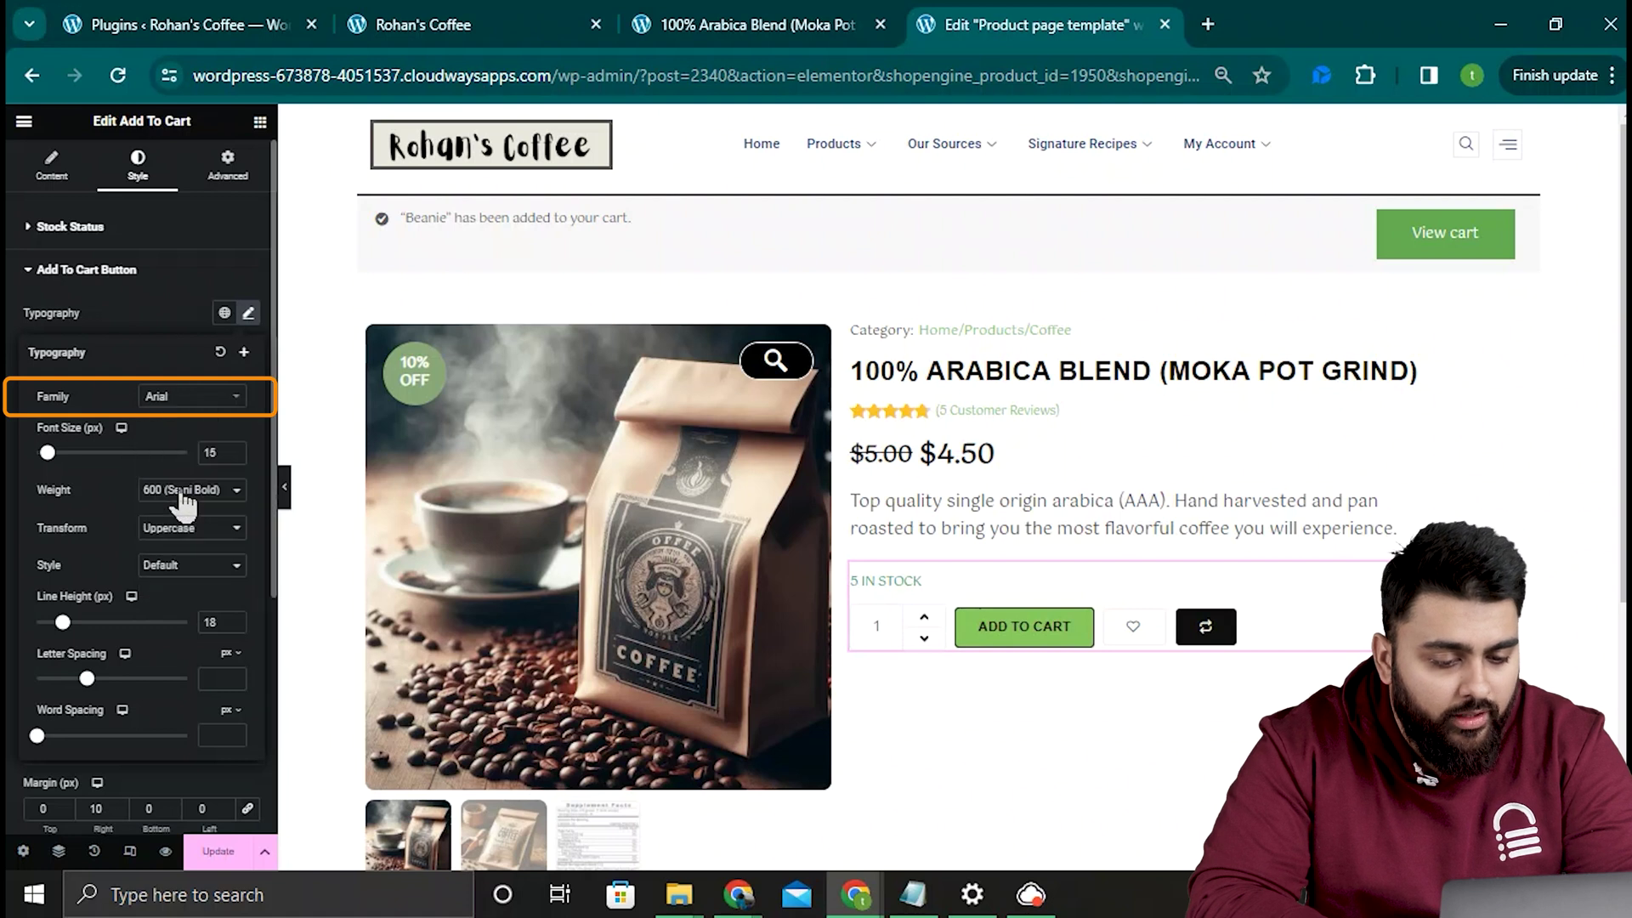
{"action": "left_click", "coordinate": [237, 451]}
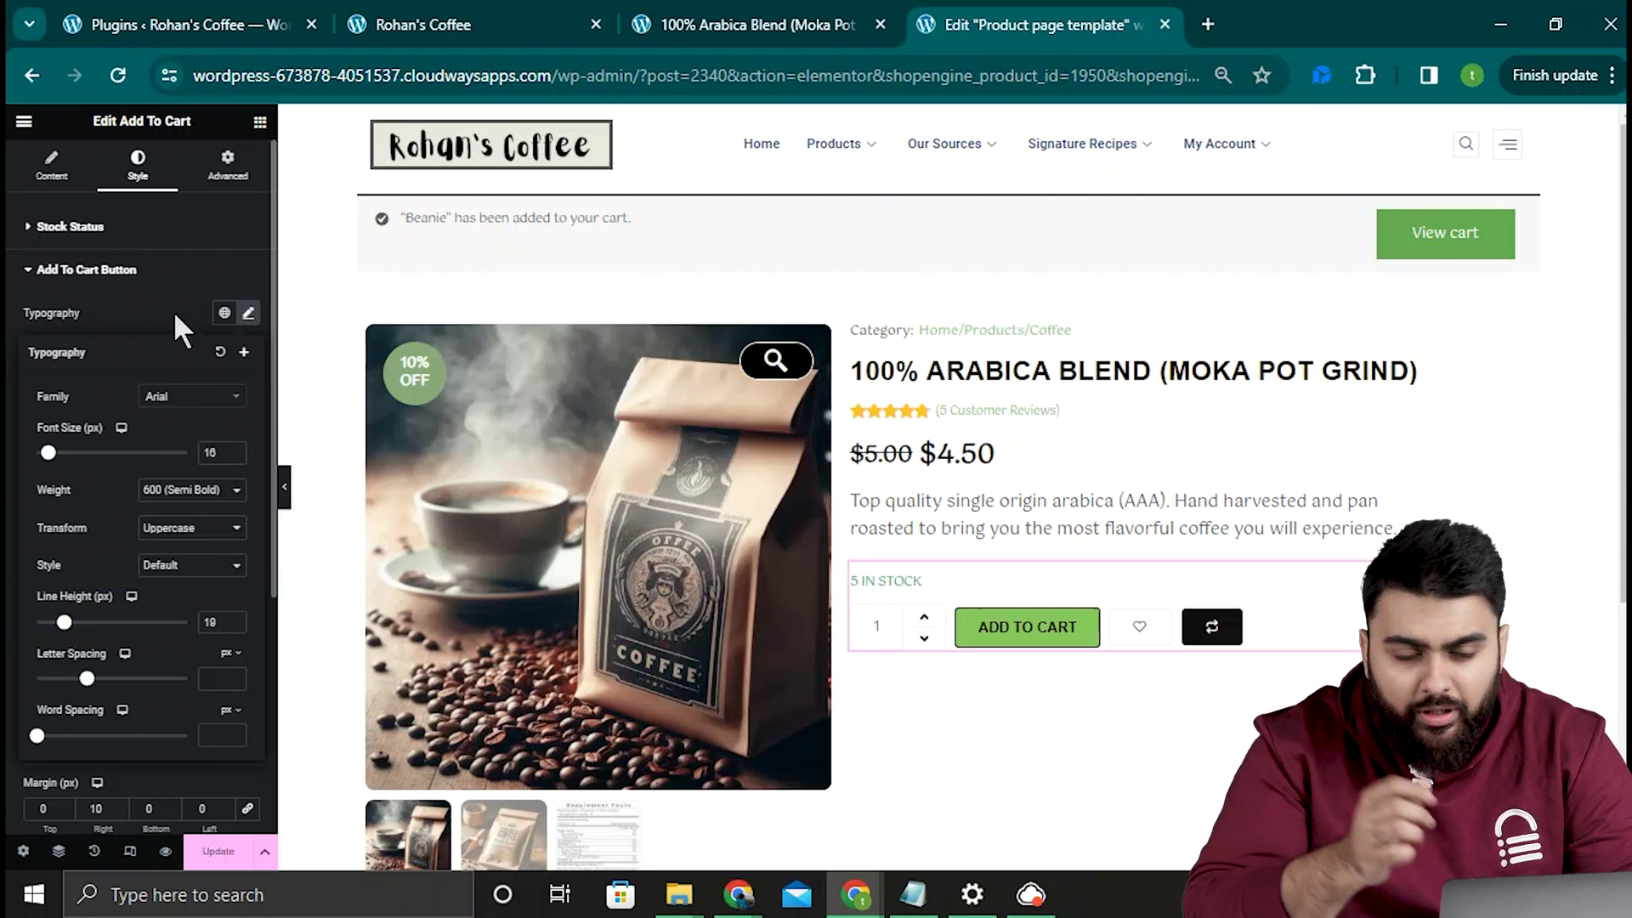
Step: Give the Add to Cart button a 10 px left margin and 12 px right margin
{"action": "left_click", "coordinate": [222, 166]}
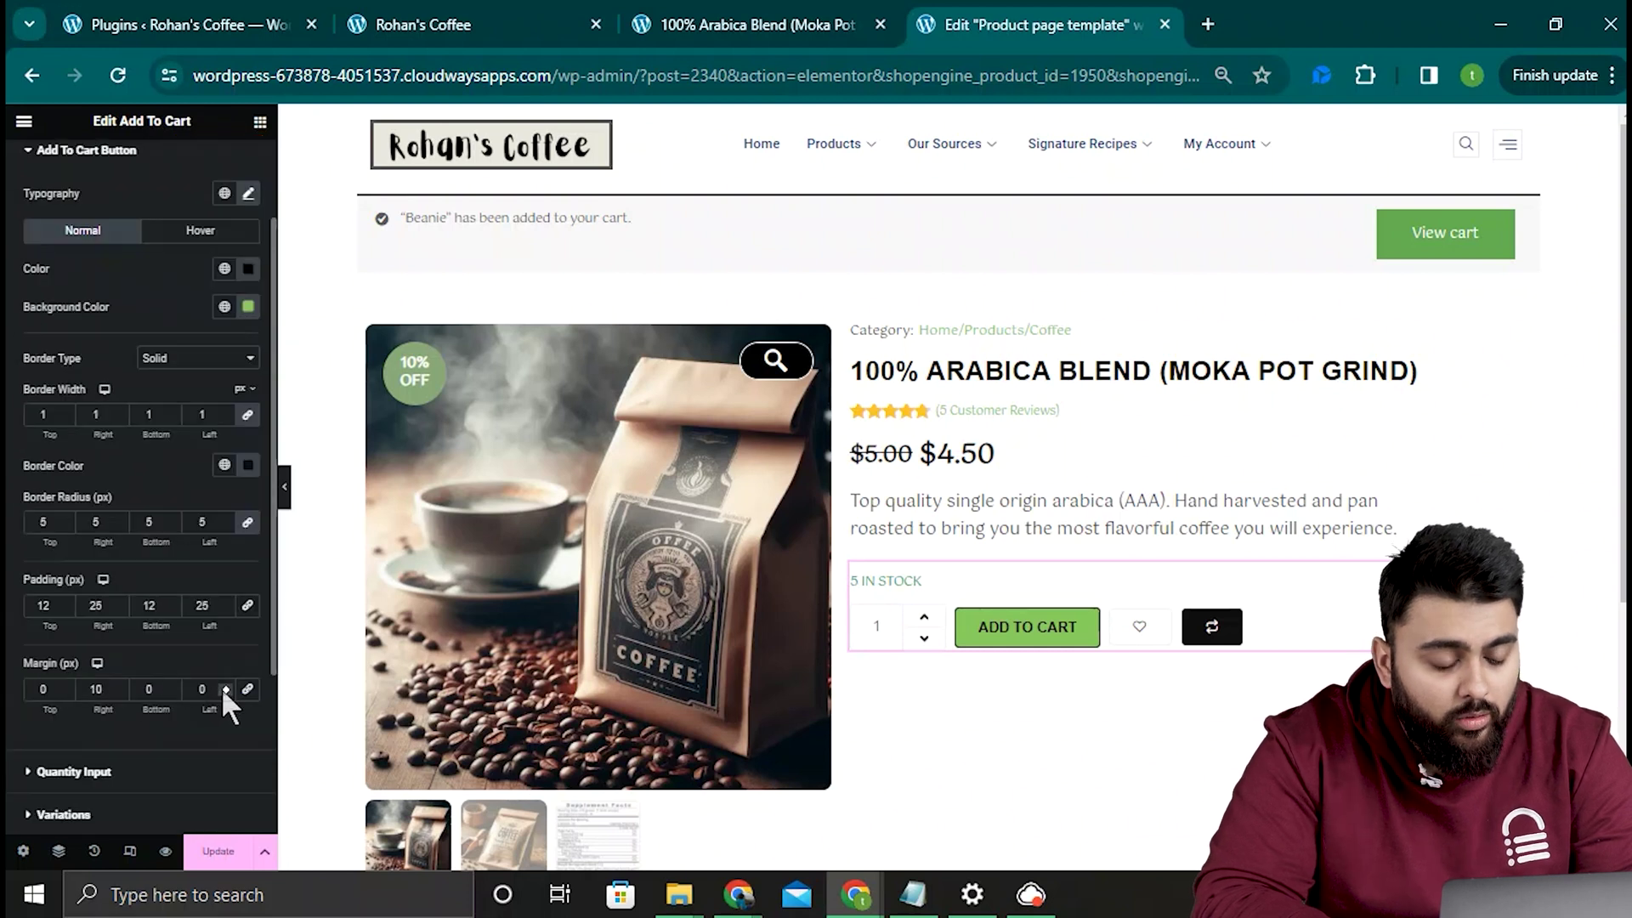
{"action": "left_click", "coordinate": [211, 689]}
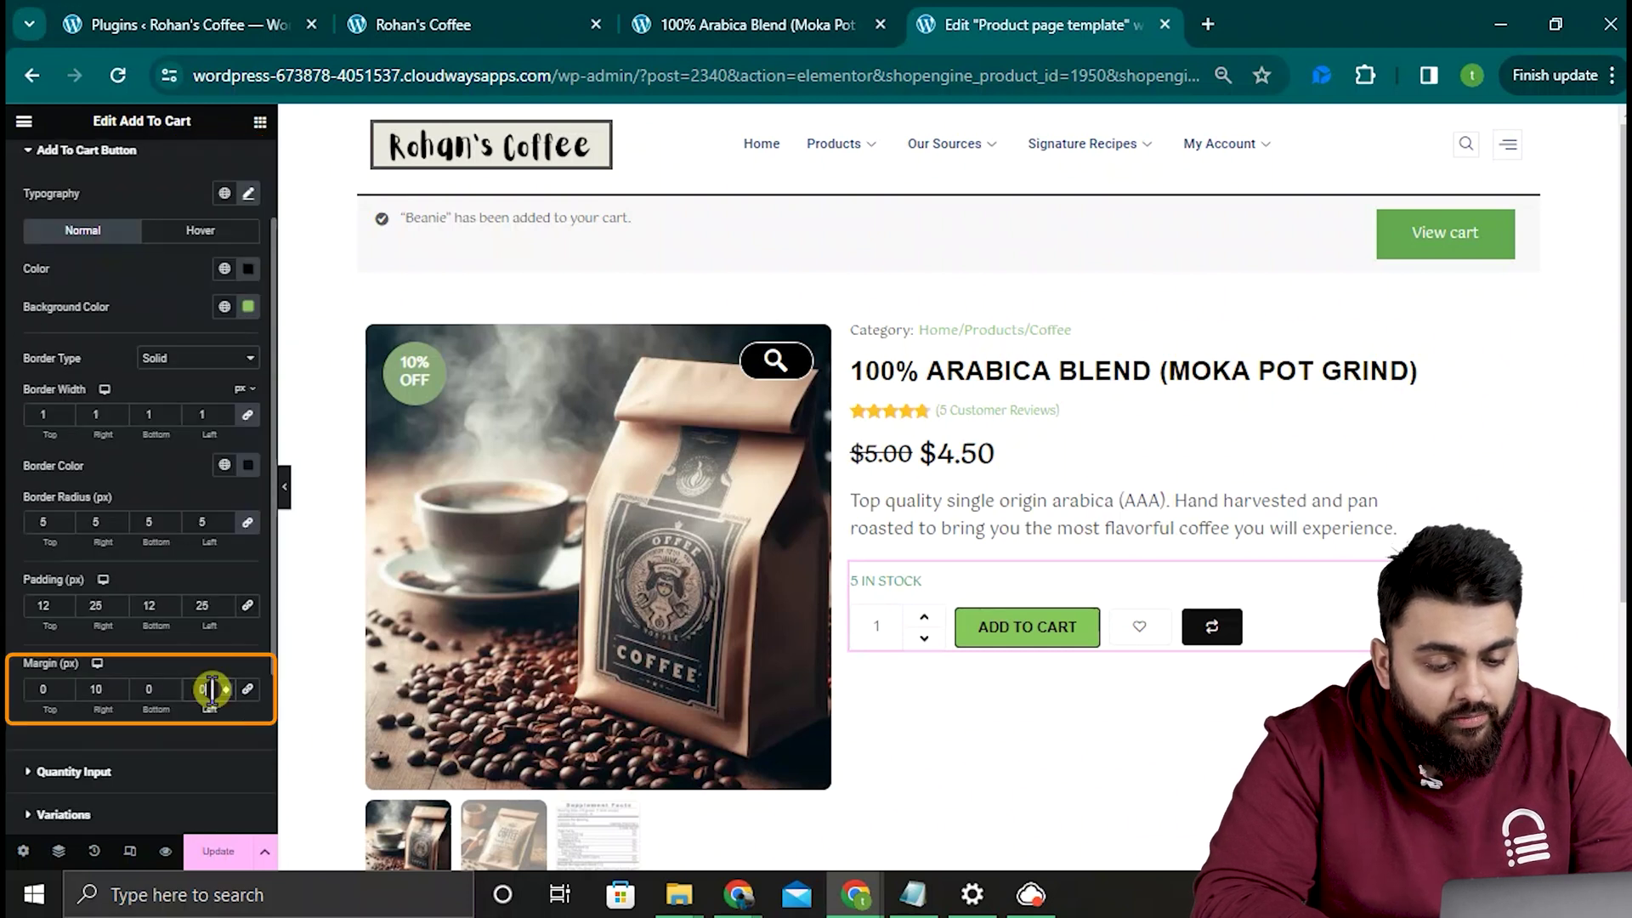
{"action": "type", "text": "1"}
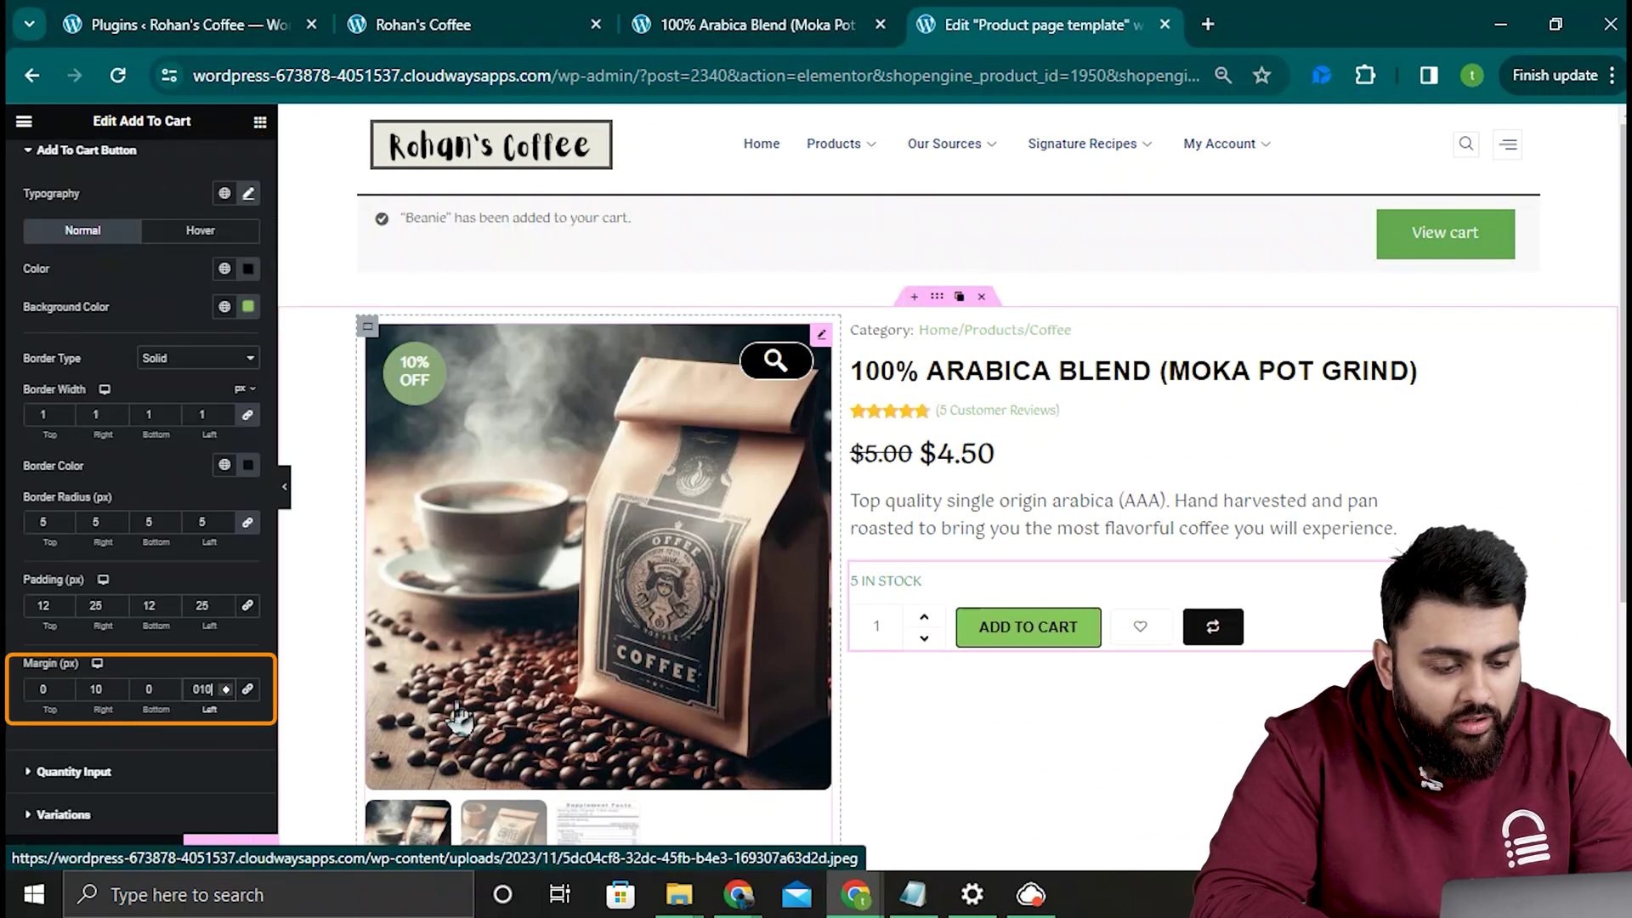
{"action": "type", "text": "0"}
{"action": "double_click", "coordinate": [118, 685]}
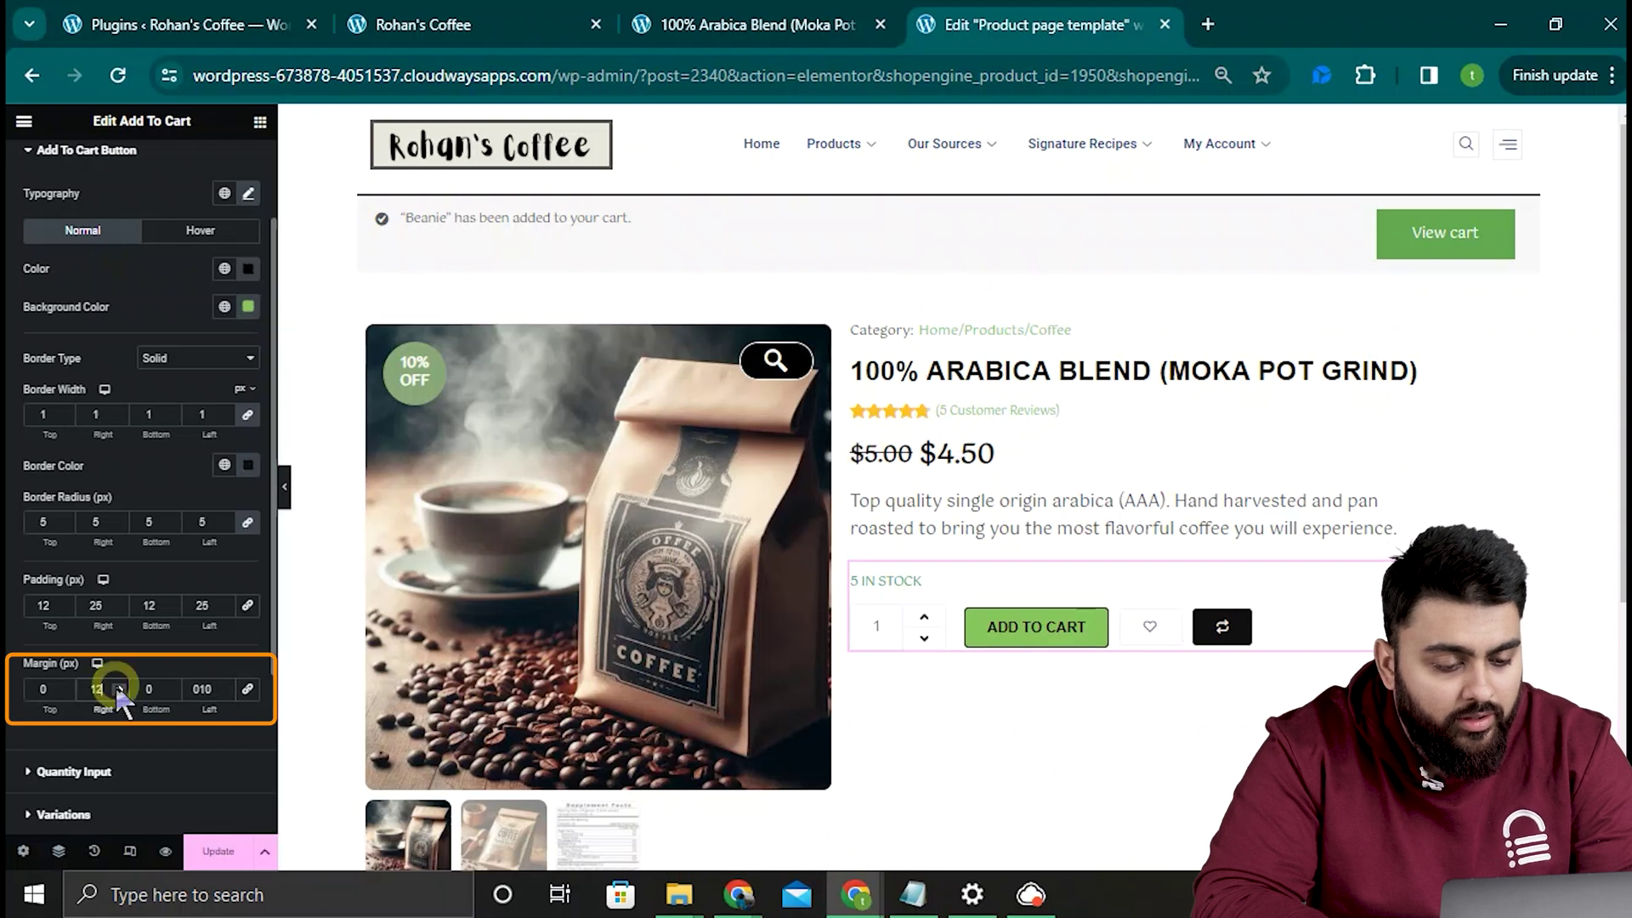
{"action": "left_click", "coordinate": [63, 151]}
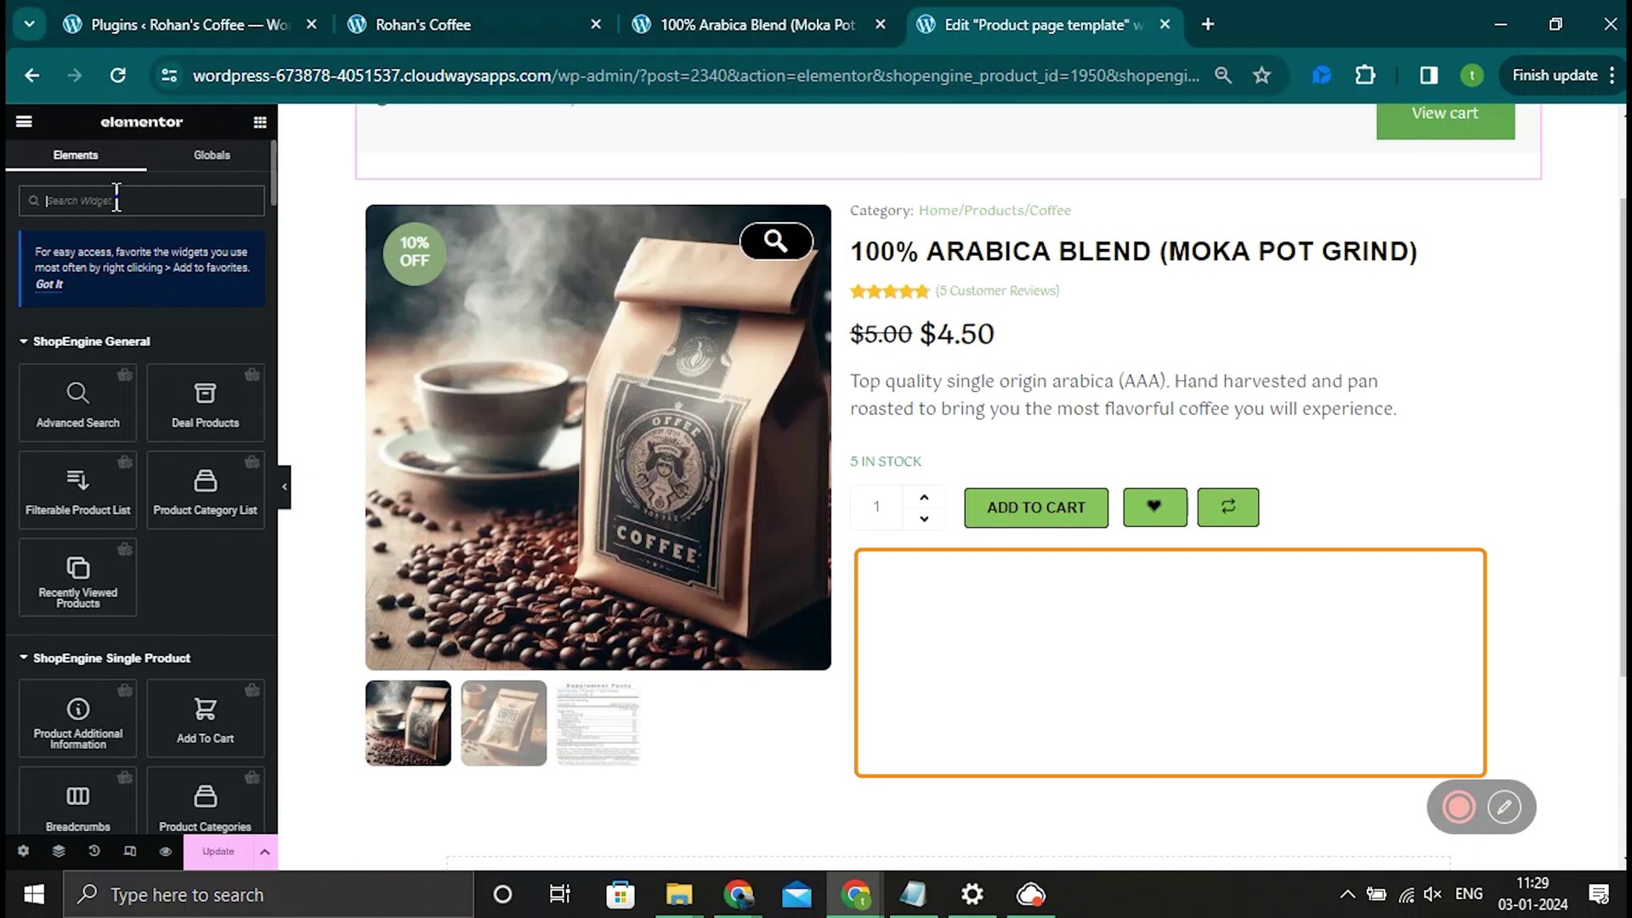
Step: Place the Related Products widget directly below Add to Cart
{"action": "type", "text": "relat"}
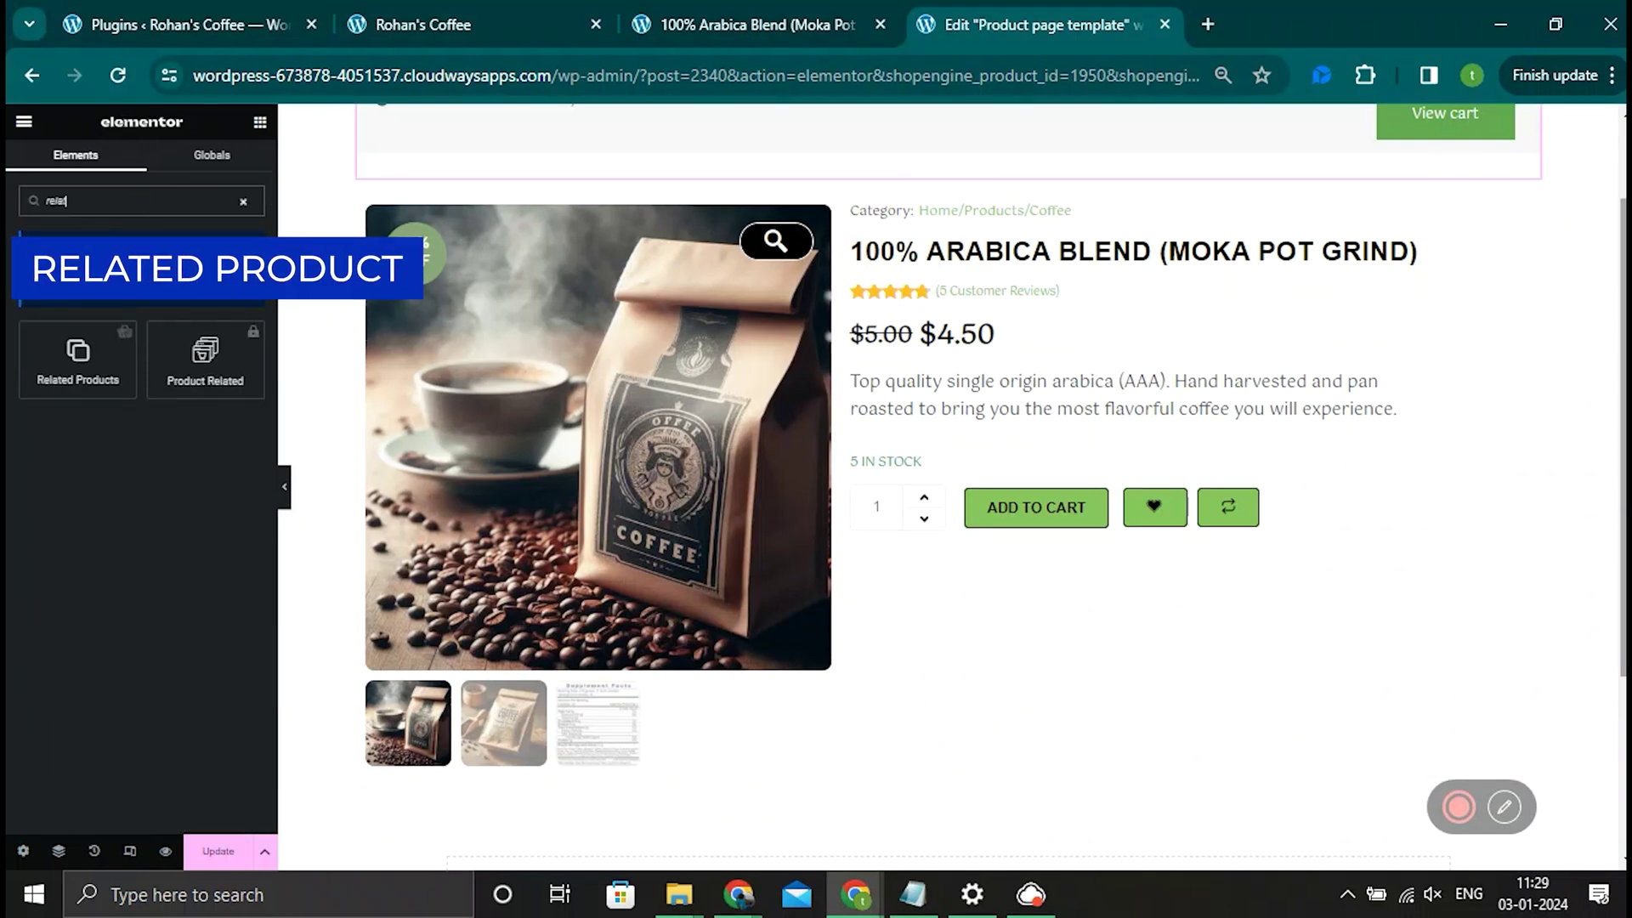
{"action": "type", "text": "e"}
{"action": "left_click_drag", "start_coordinate": [77, 357], "coordinate": [1084, 529]}
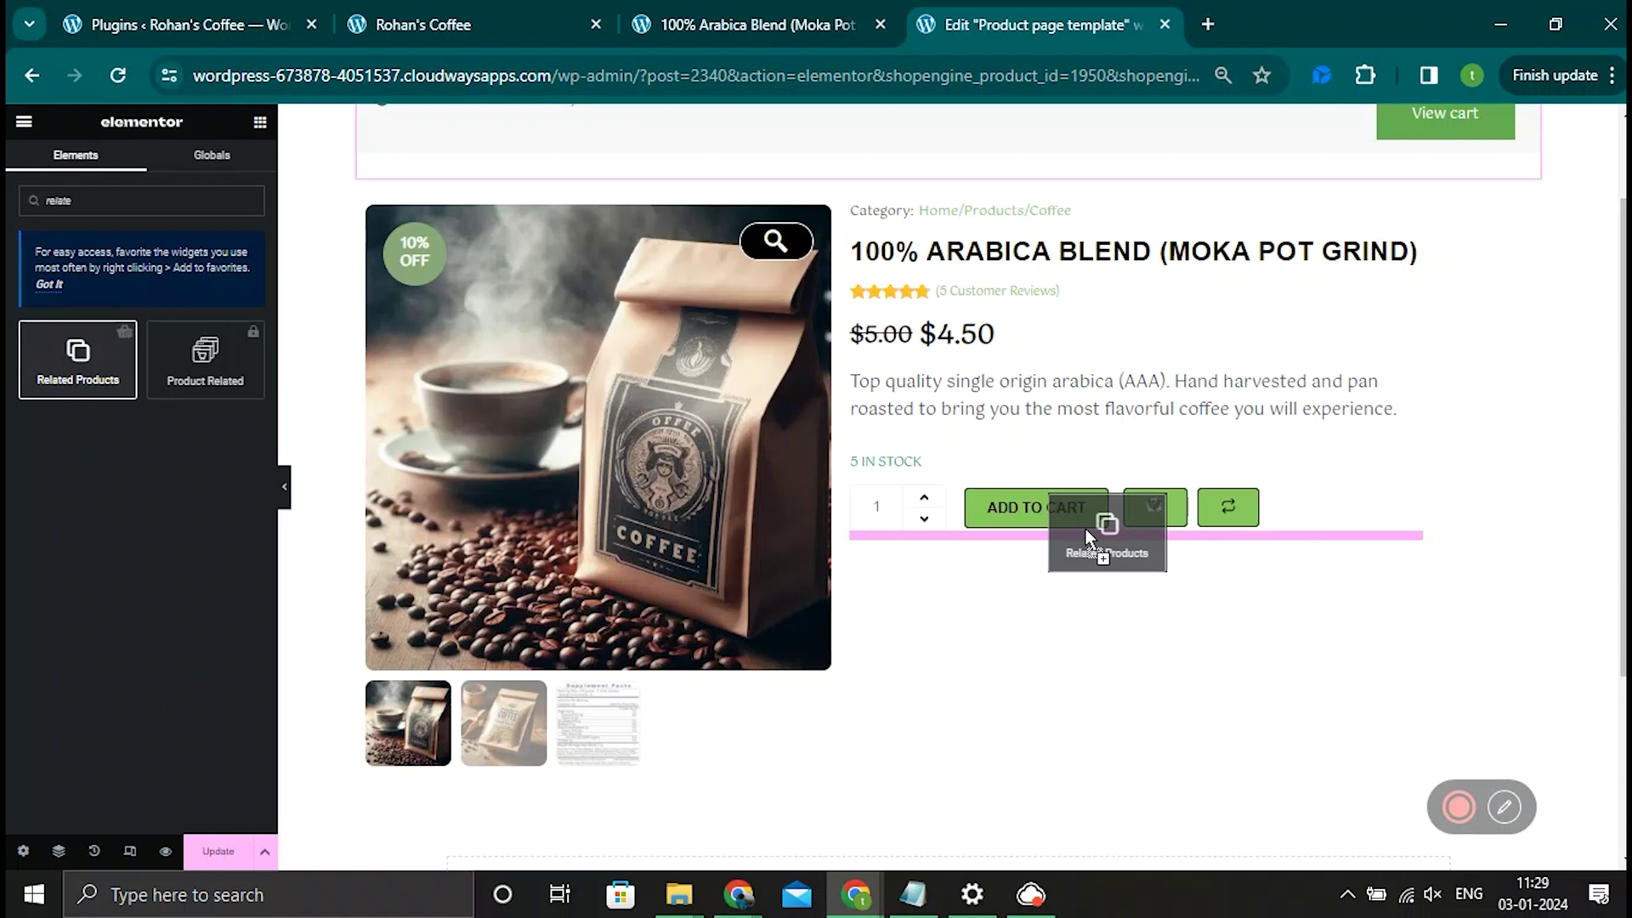
{"action": "left_click_drag", "start_coordinate": [1084, 529], "coordinate": [1084, 529]}
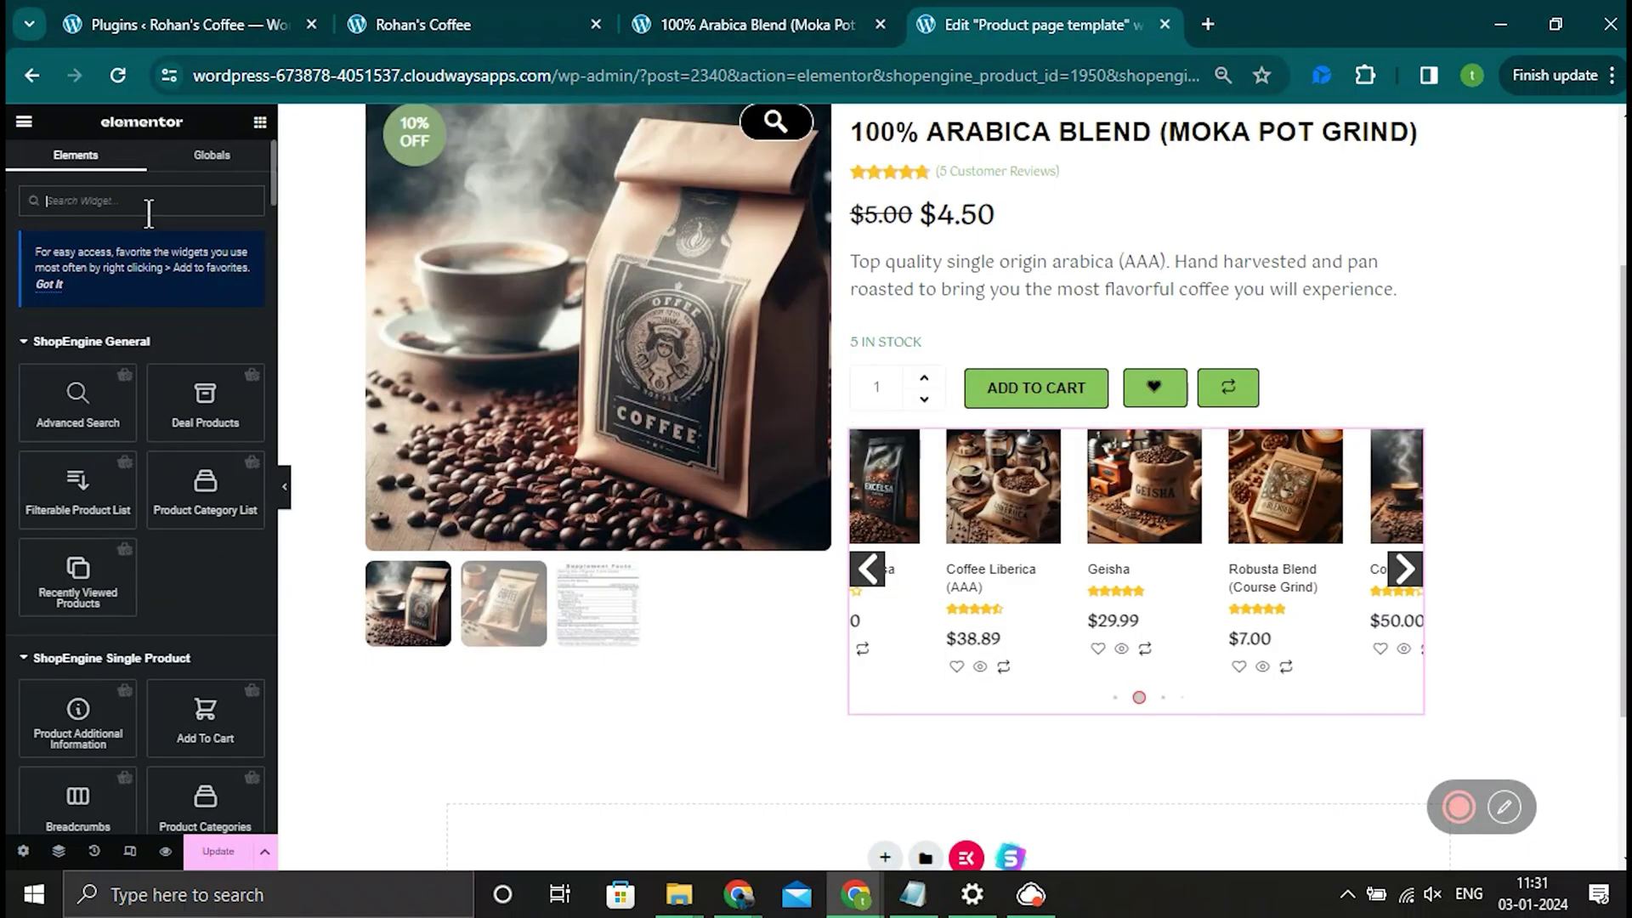
Step: Add a heading above it reading 'Other Coffee You Might Like:'
{"action": "type", "text": "title"}
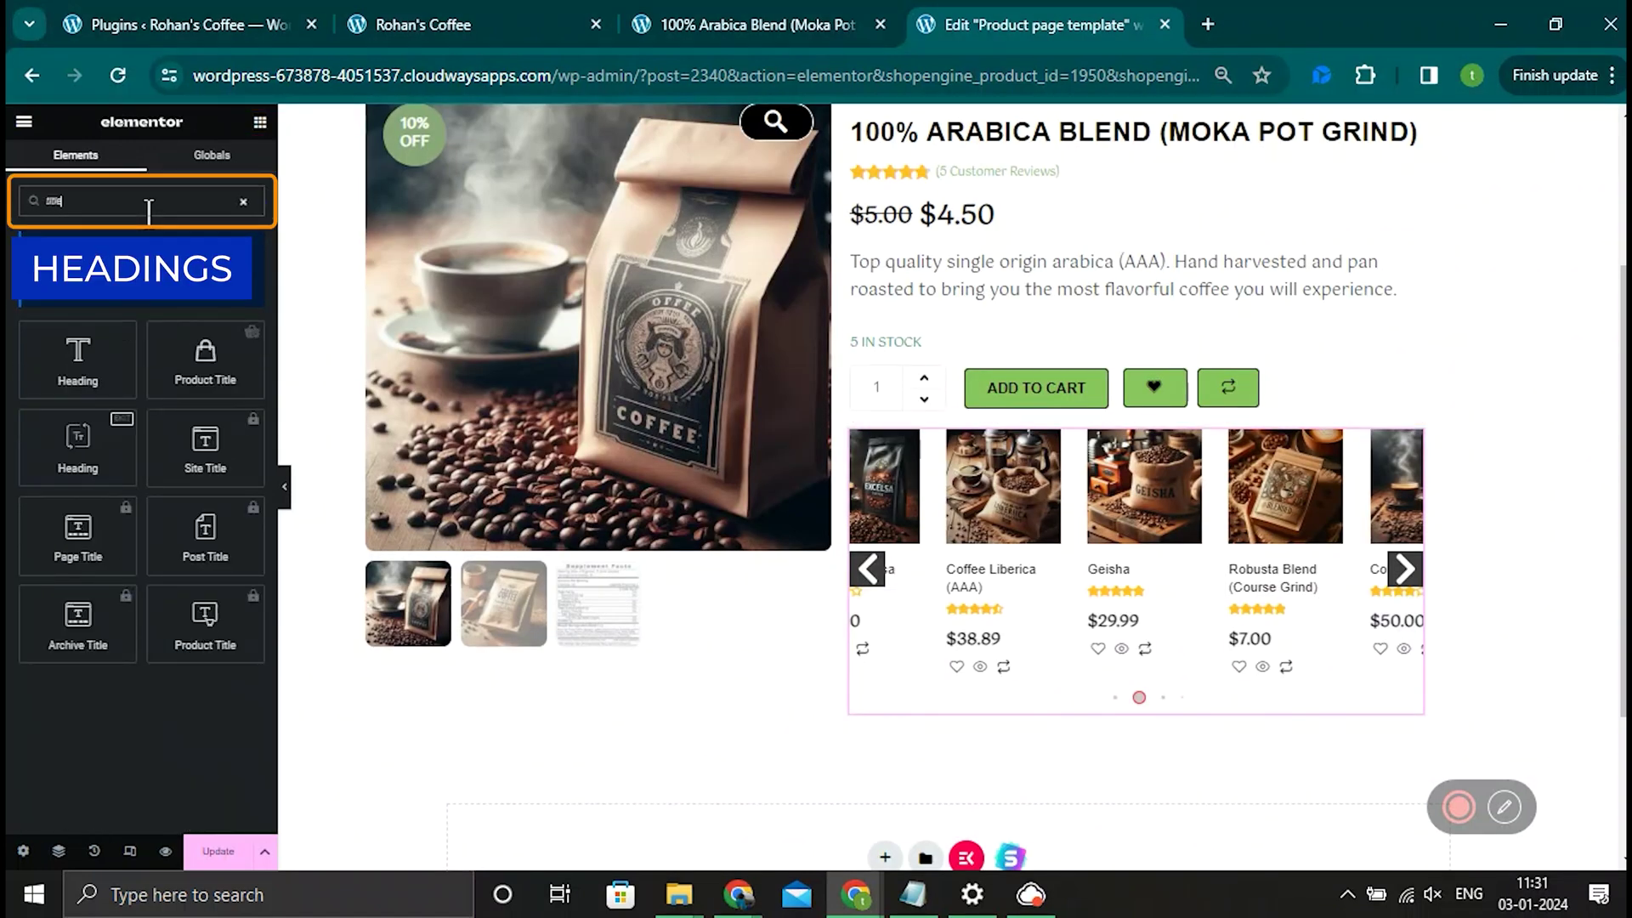
{"action": "left_click_drag", "start_coordinate": [77, 357], "coordinate": [977, 430]}
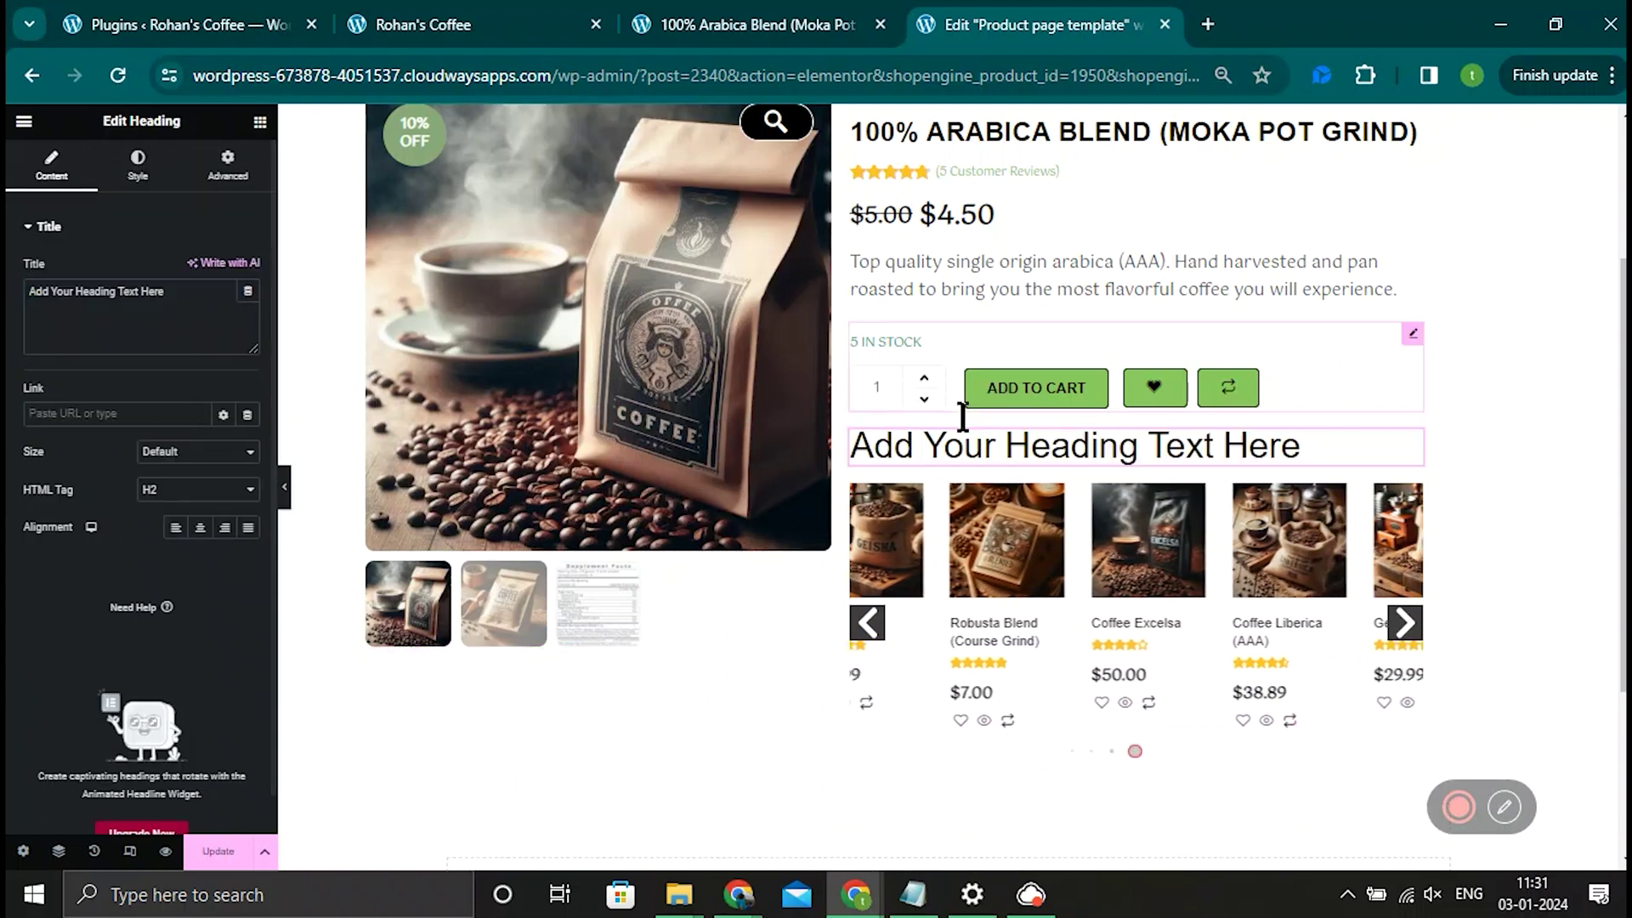
{"action": "triple_click", "coordinate": [978, 429]}
{"action": "type", "text": "Other Coffee You"}
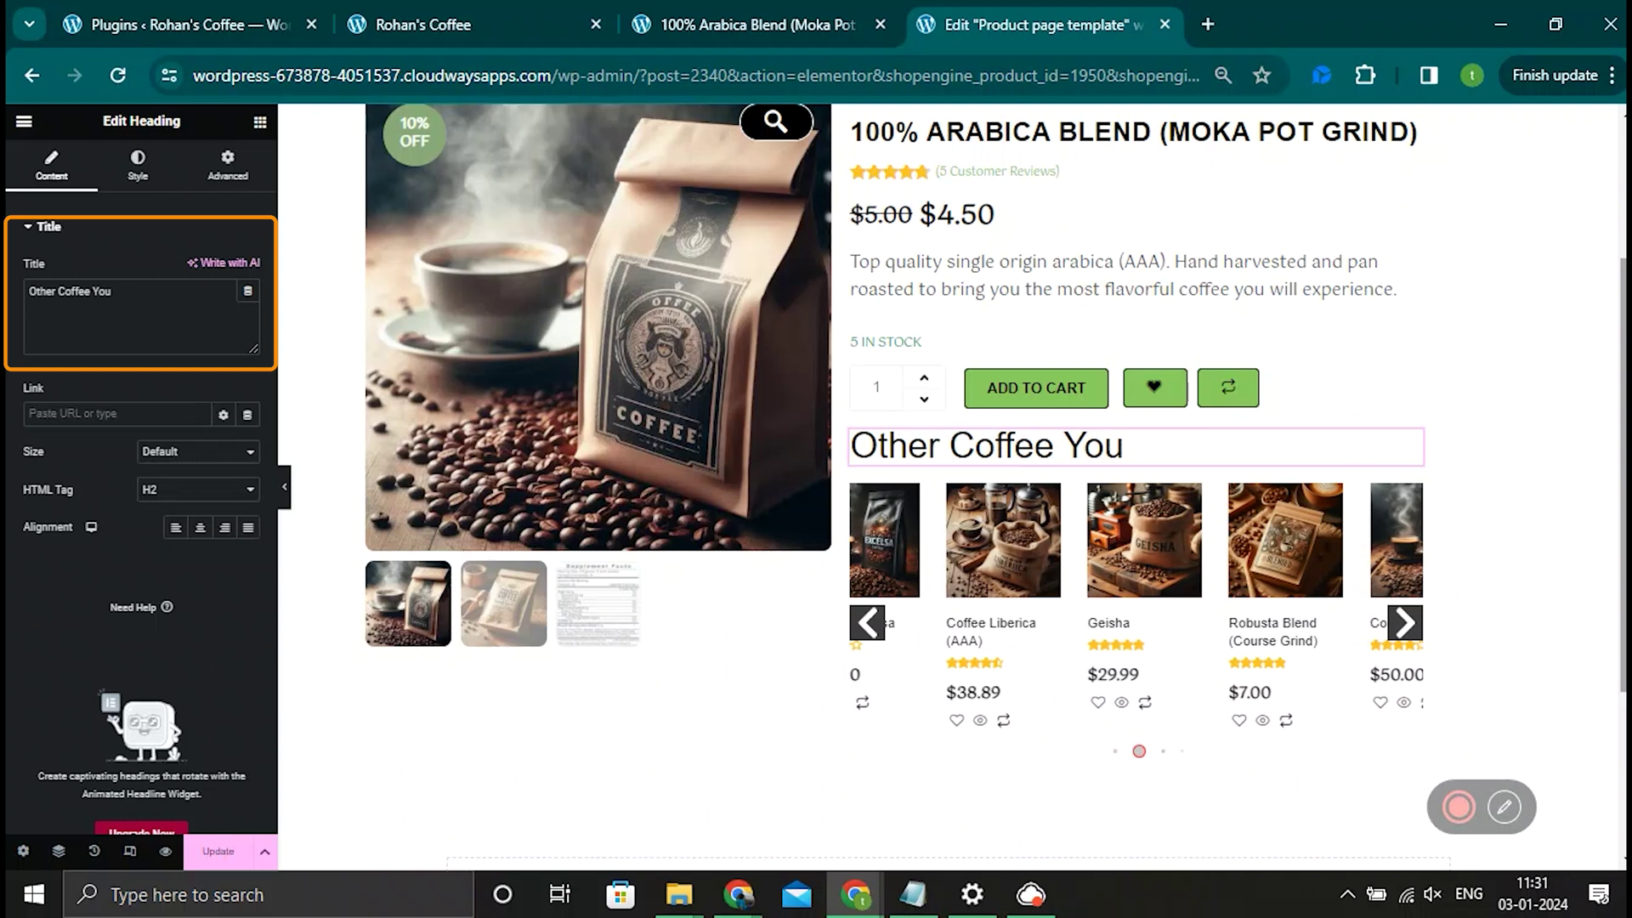
{"action": "type", "text": " Might Li"}
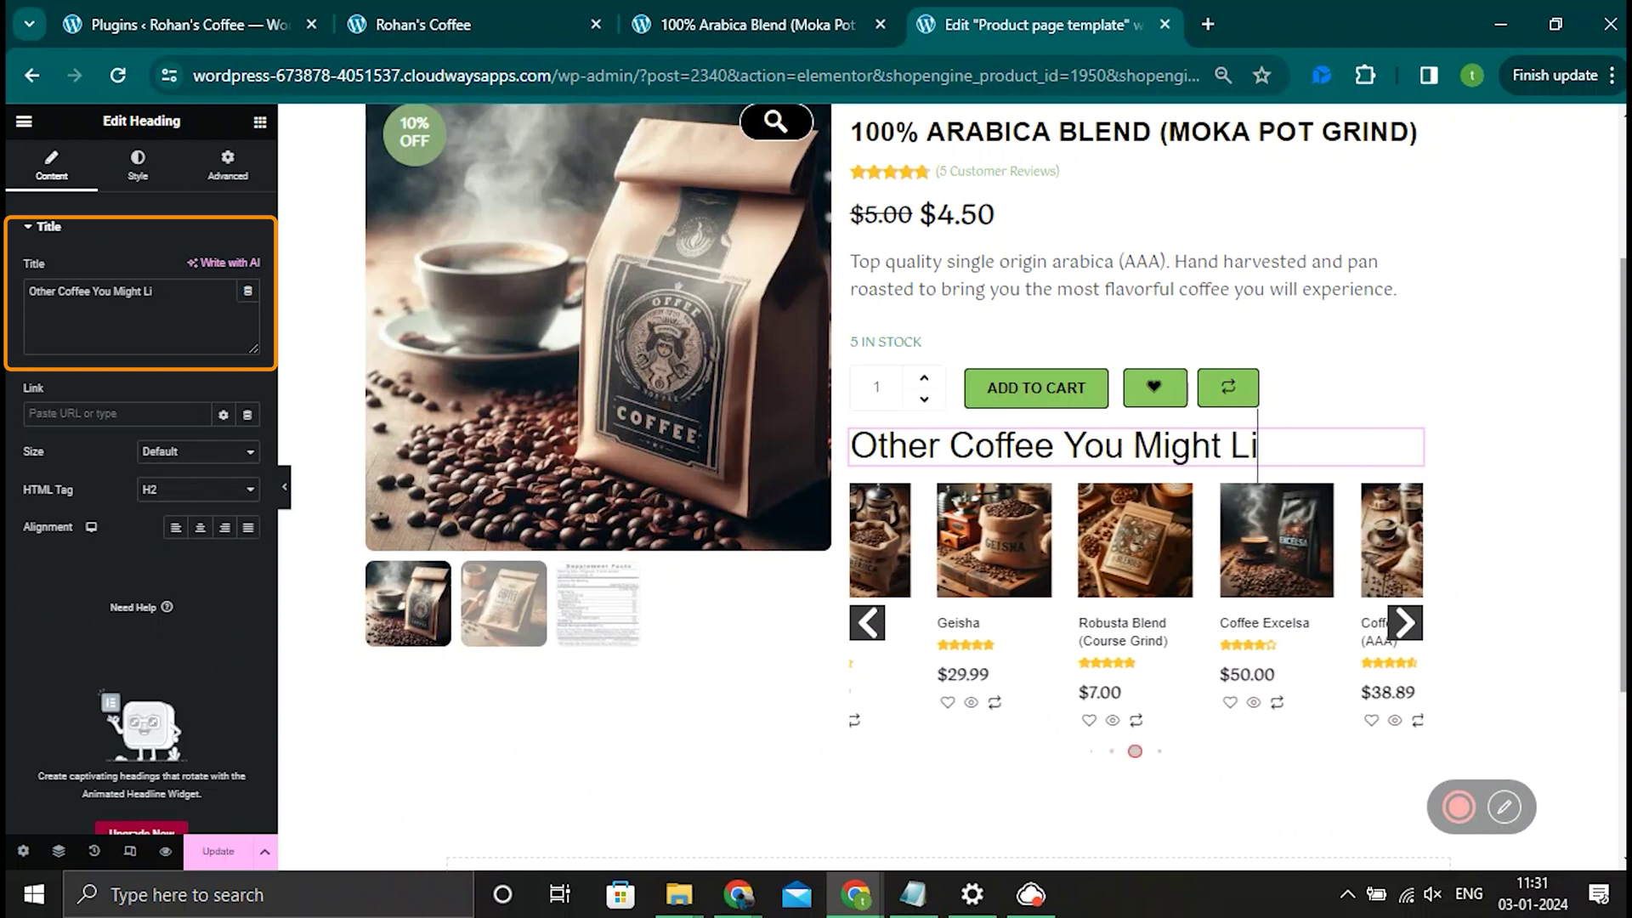
{"action": "type", "text": "ke:"}
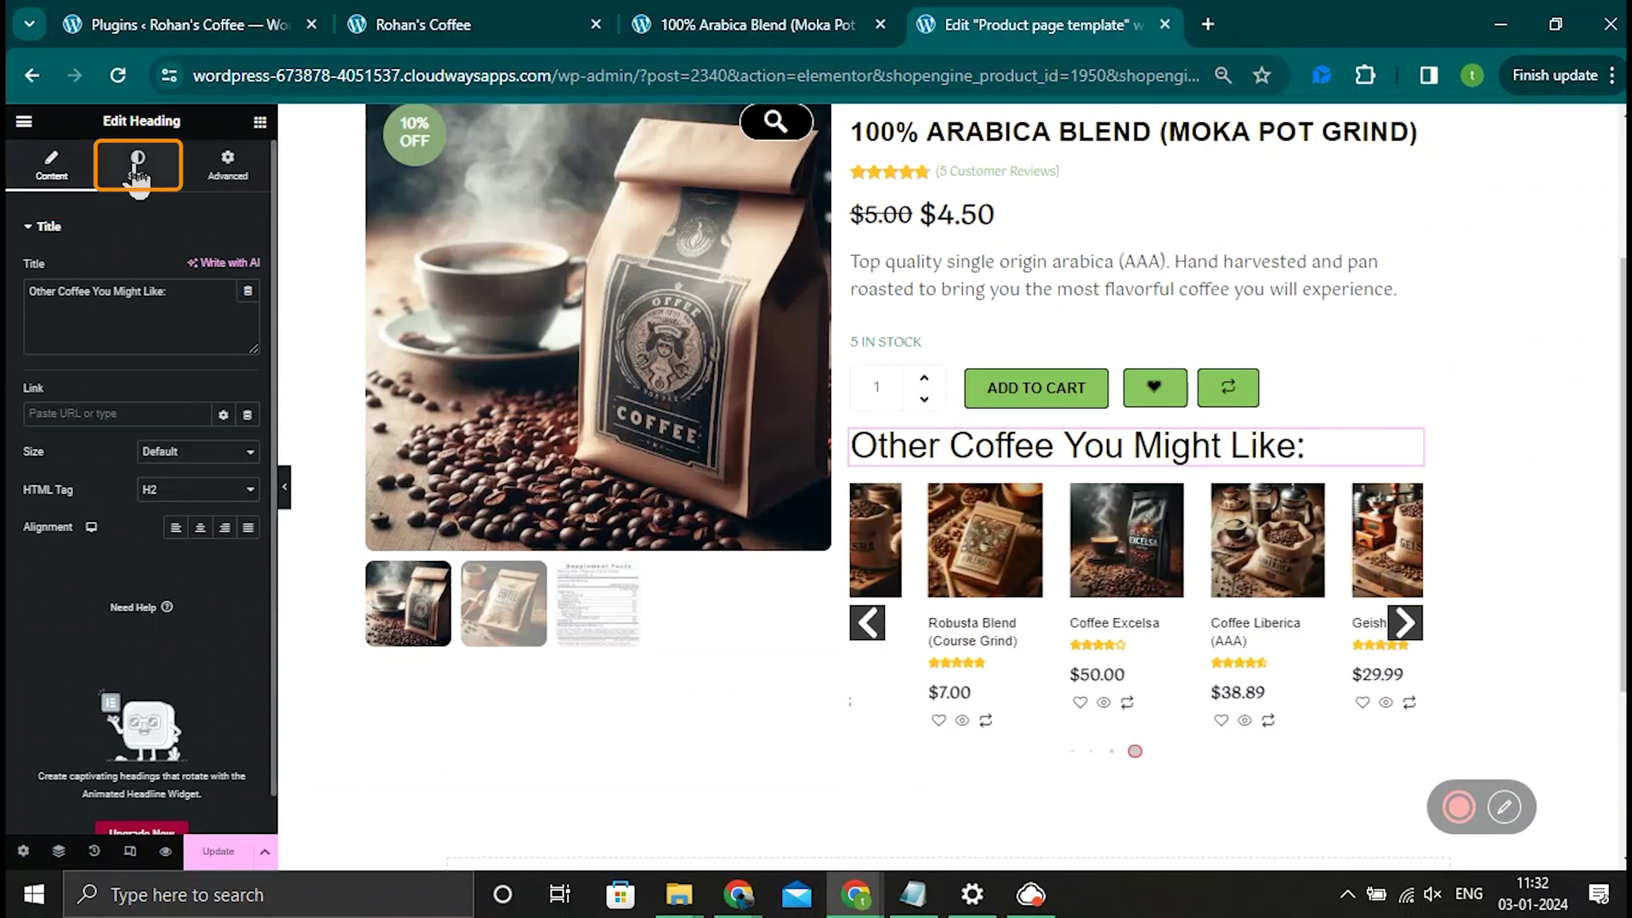
Step: Set heading size to 26 and gallery thumbnails to width 28 with top margin 12
{"action": "left_click", "coordinate": [138, 174]}
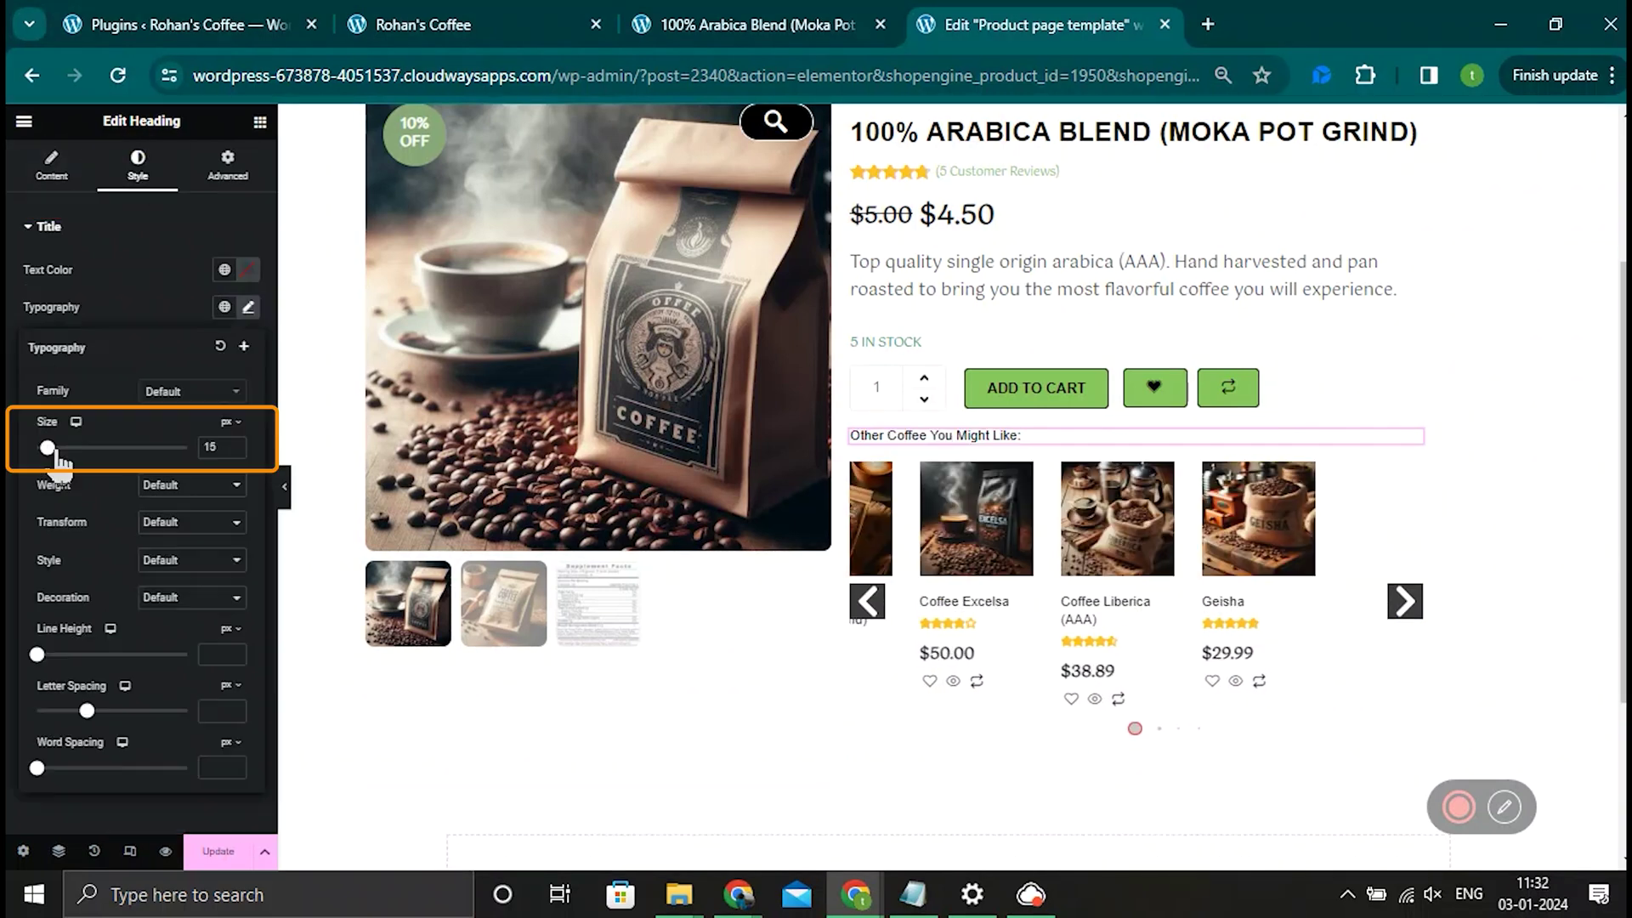
{"action": "left_click_drag", "start_coordinate": [56, 460], "coordinate": [61, 459]}
{"action": "scroll", "coordinate": [1567, 660], "scroll_direction": "up", "scroll_amount": 2}
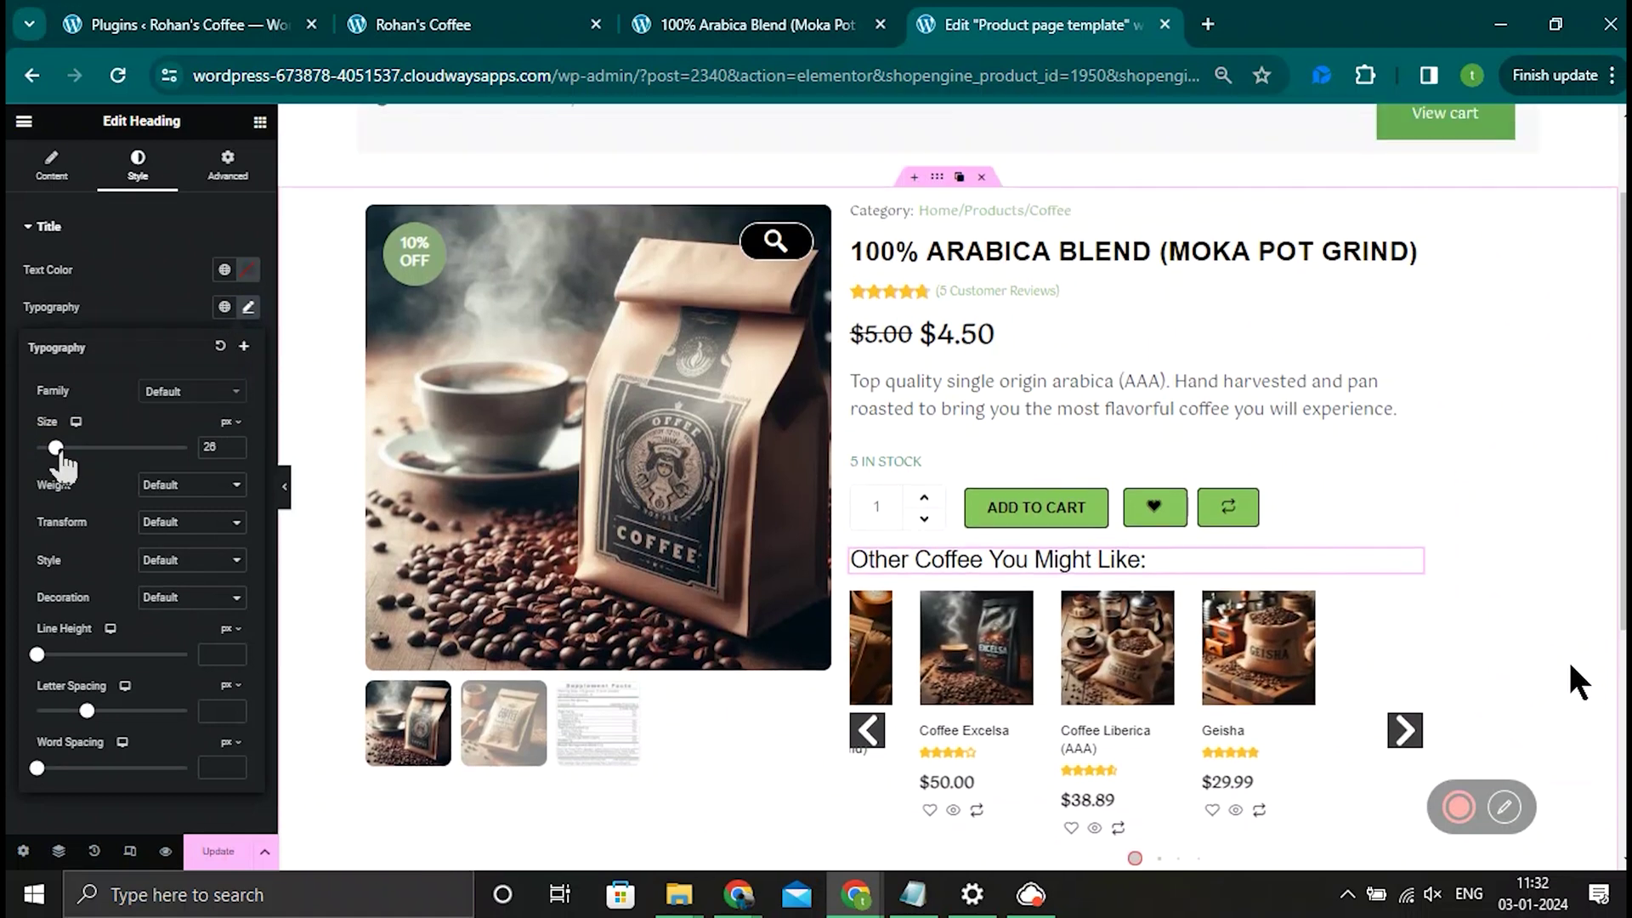
{"action": "left_click", "coordinate": [727, 733]}
{"action": "left_click_drag", "start_coordinate": [58, 420], "coordinate": [72, 420]}
{"action": "left_click_drag", "start_coordinate": [32, 697], "coordinate": [44, 697]}
Step: Turn off the related-products slider and show 3 products in 3 columns
{"action": "scroll", "coordinate": [1526, 555], "scroll_direction": "down", "scroll_amount": 1}
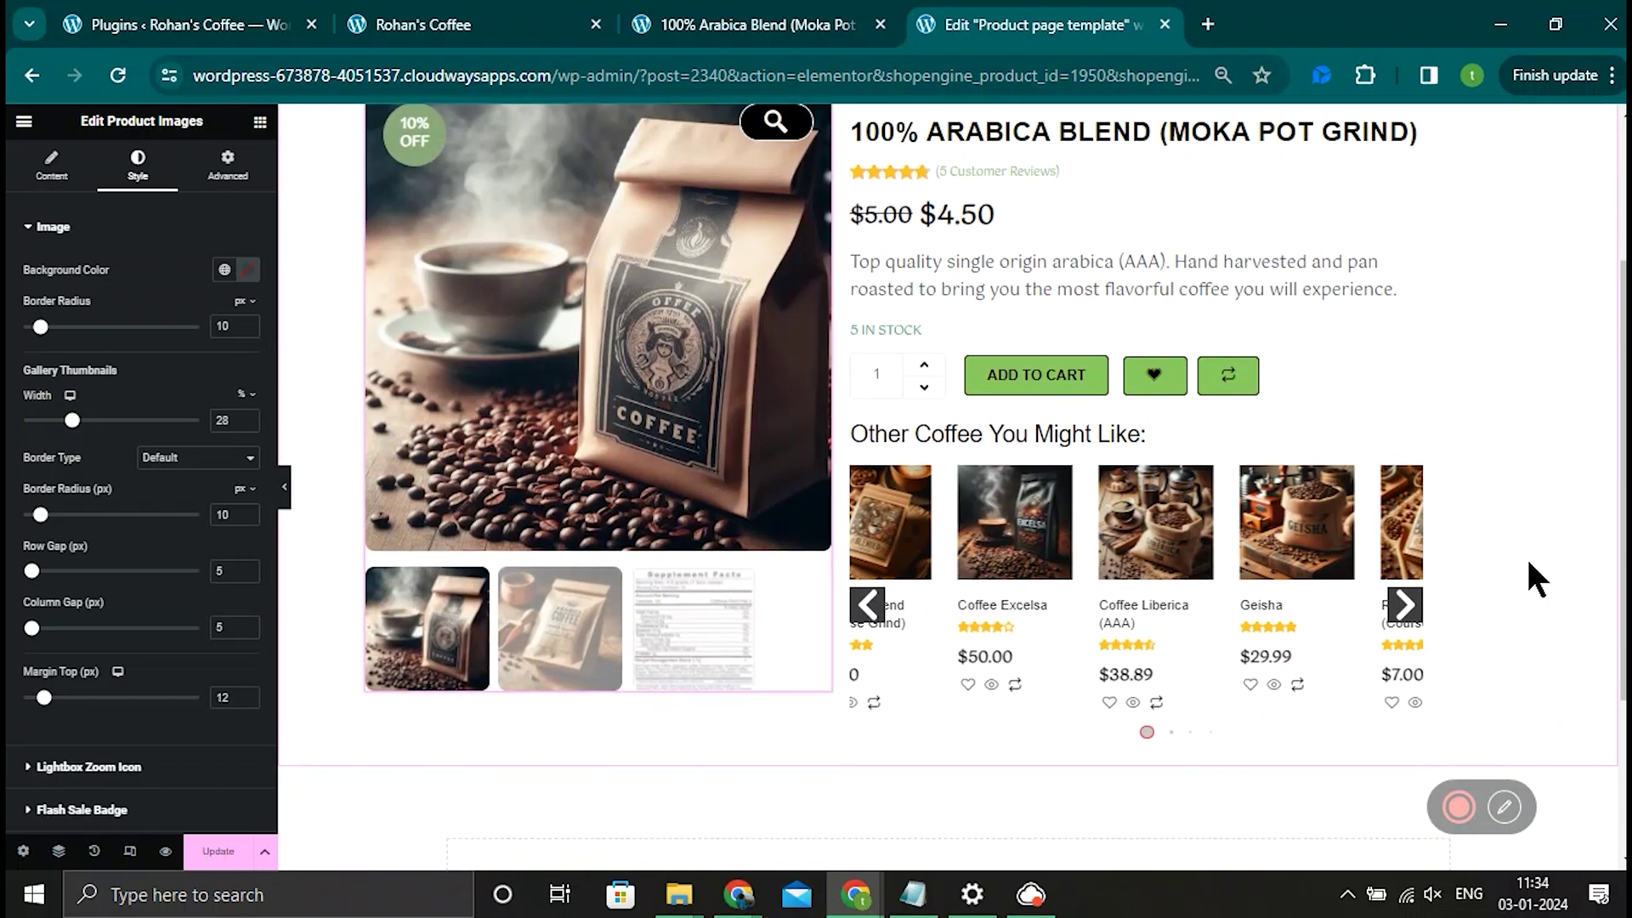
{"action": "left_click", "coordinate": [1330, 718]}
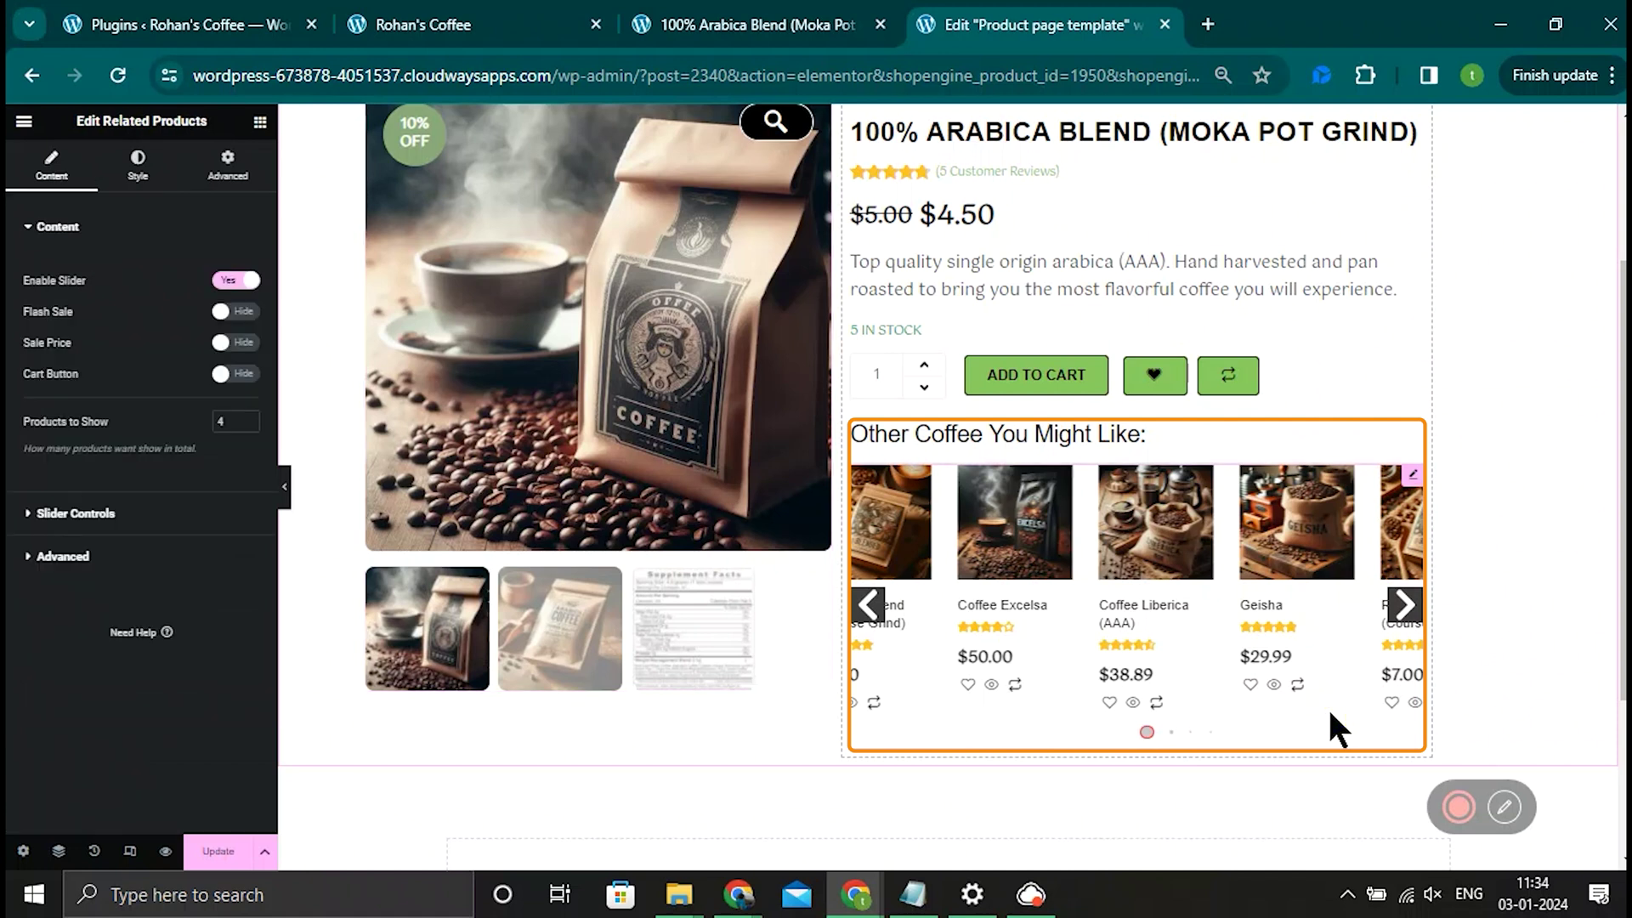
{"action": "left_click", "coordinate": [229, 282]}
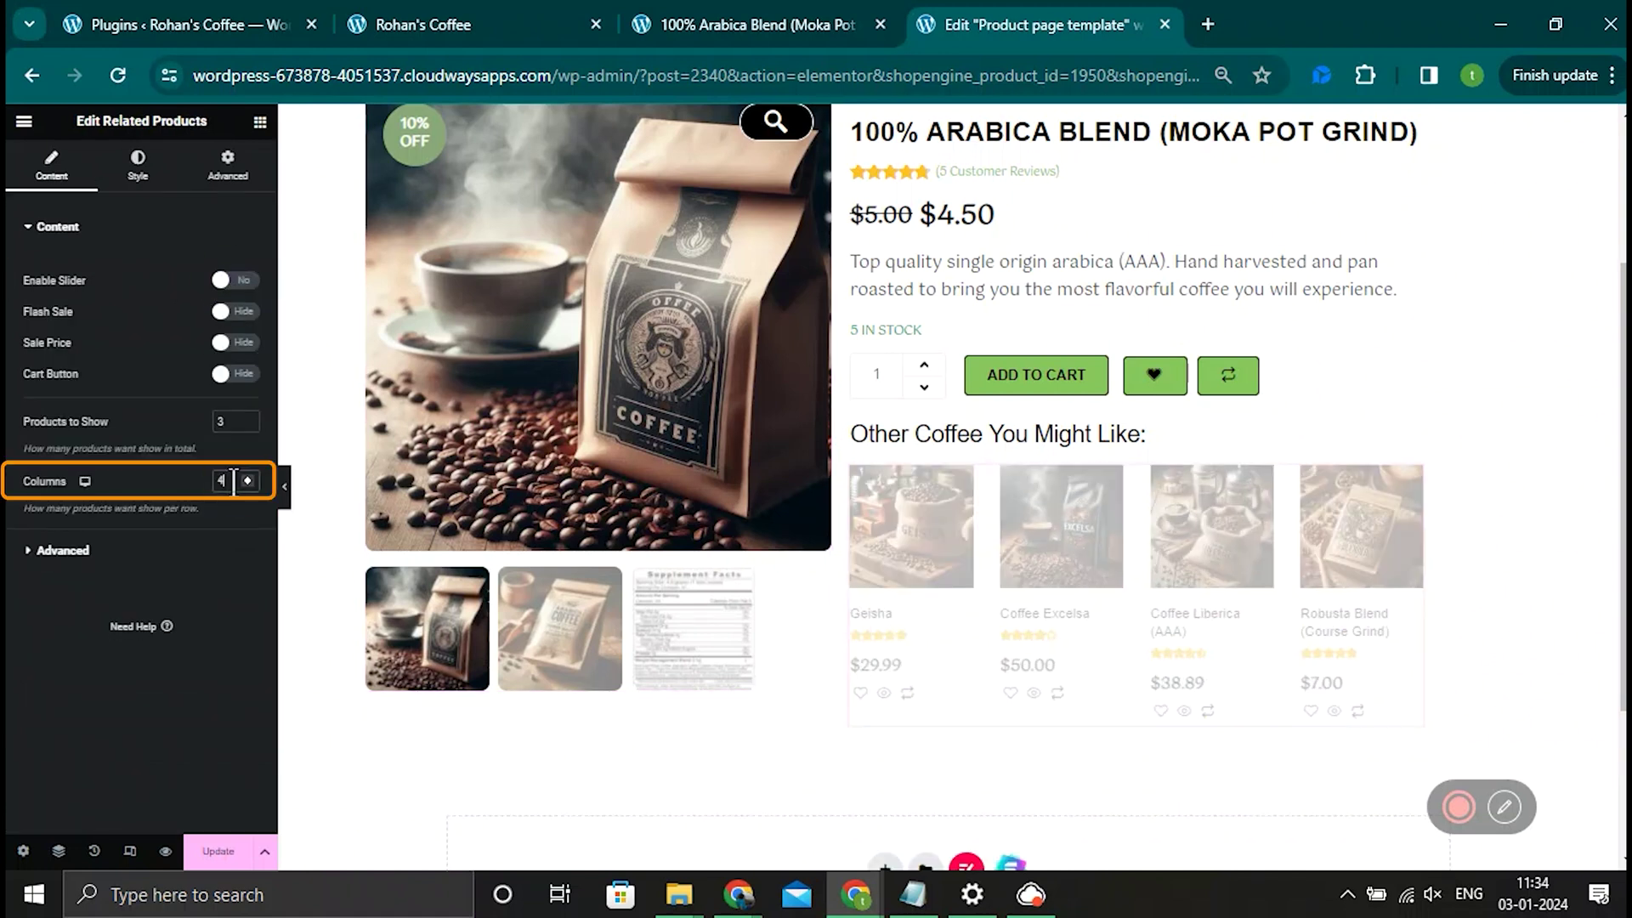
{"action": "key", "text": "BackSpace"}
{"action": "type", "text": "3"}
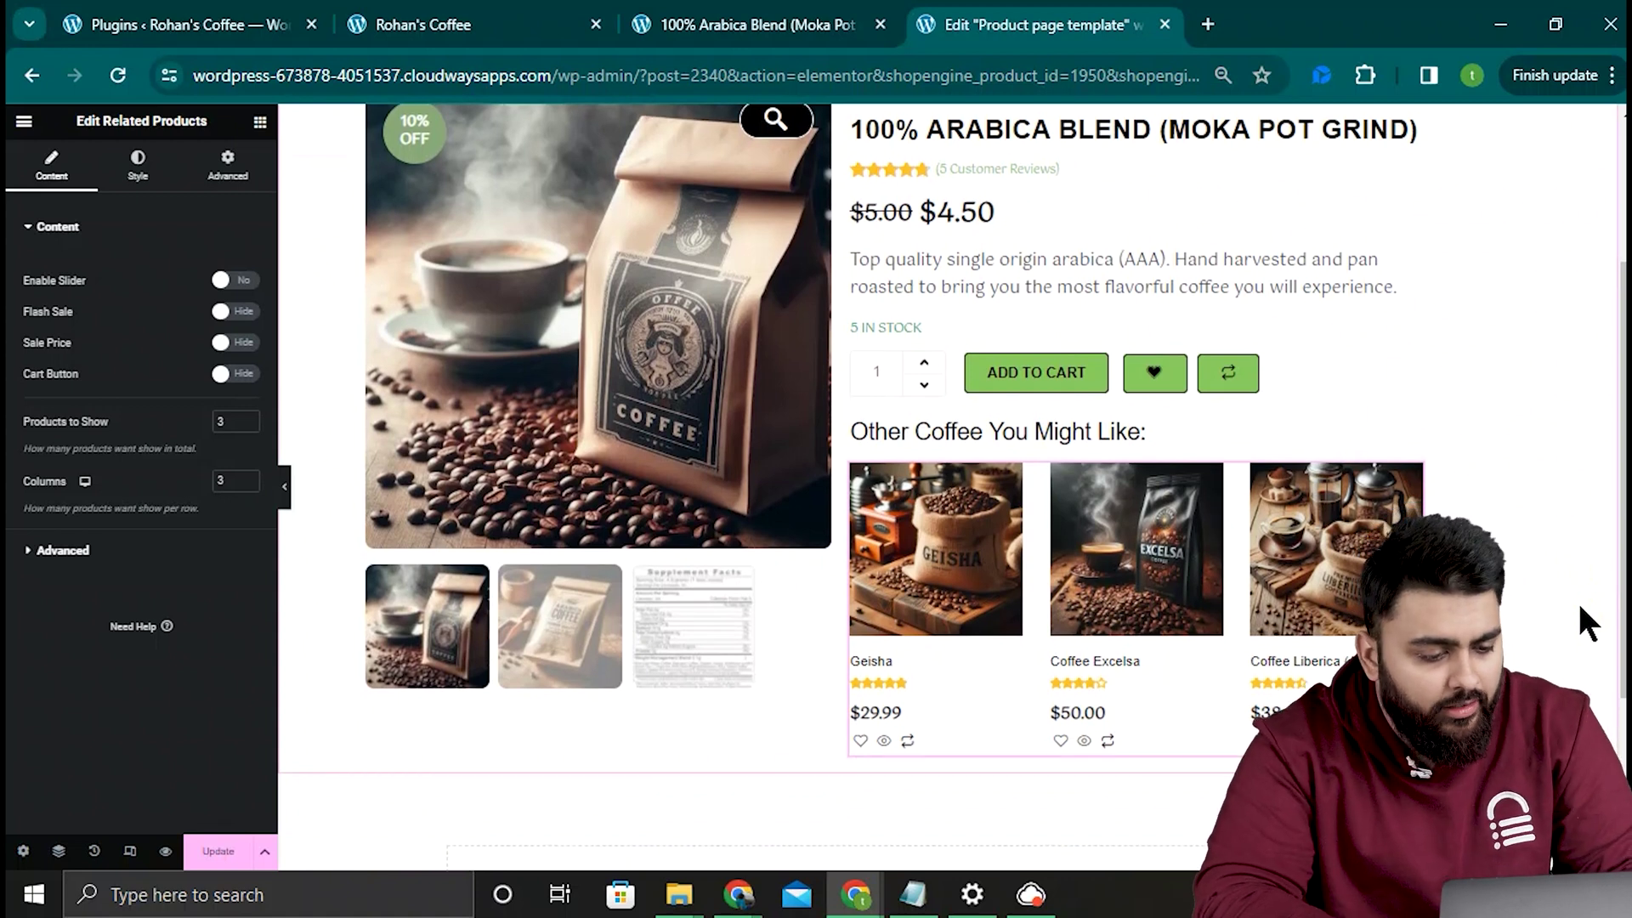
Step: Add a new single-row section and place the Product Review widget in it
{"action": "scroll", "coordinate": [879, 671], "scroll_direction": "down", "scroll_amount": 3}
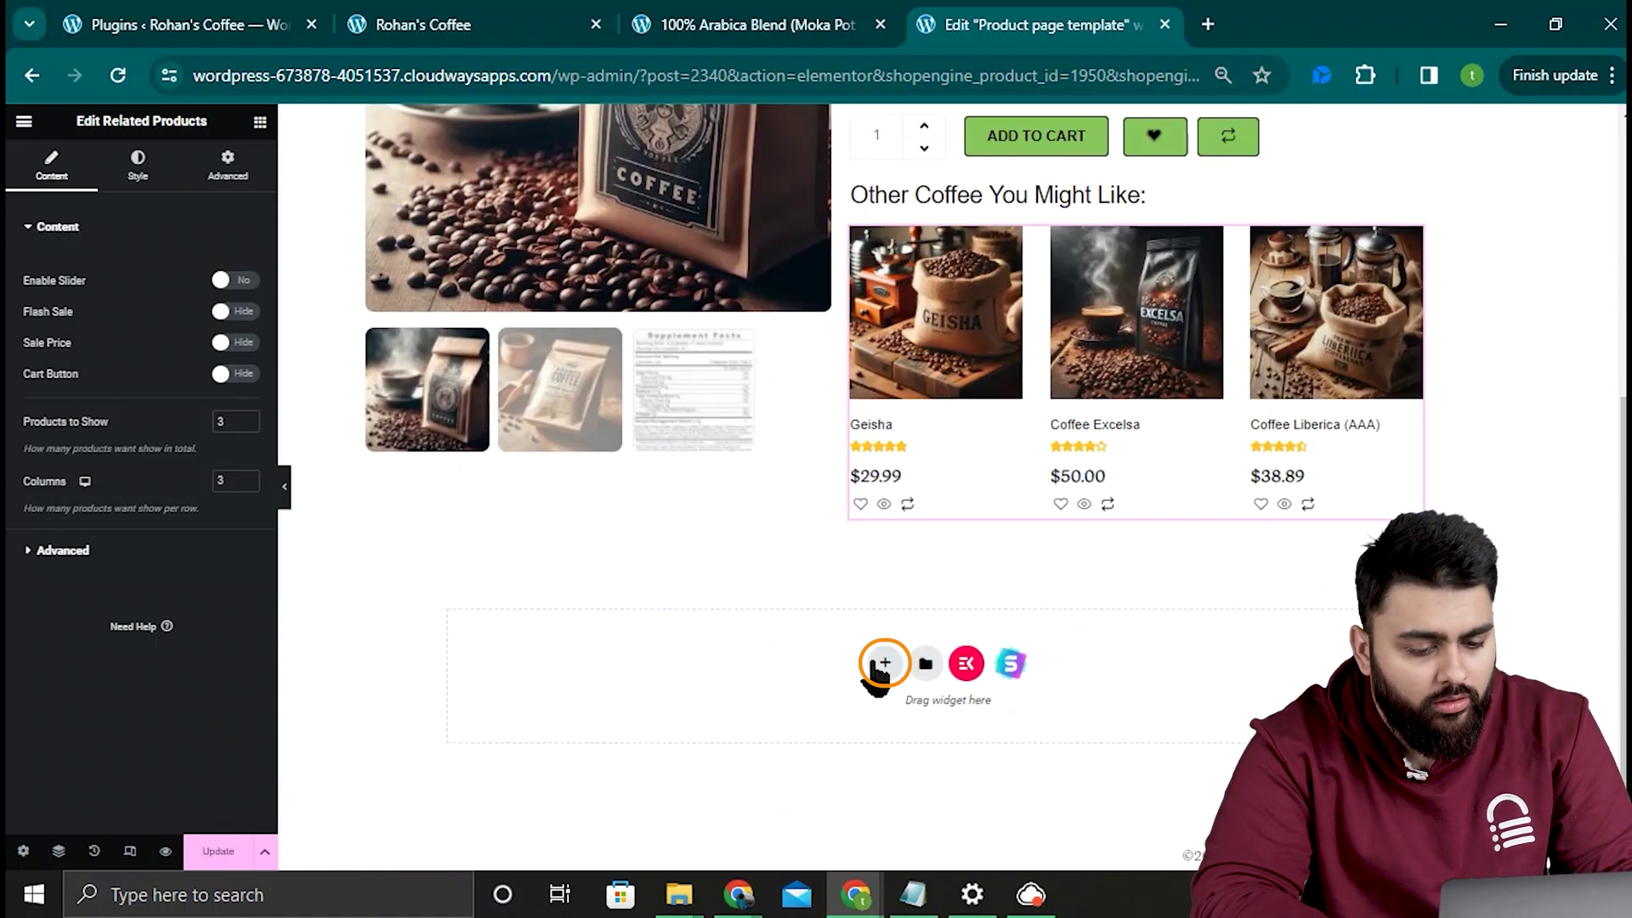
{"action": "left_click", "coordinate": [880, 663]}
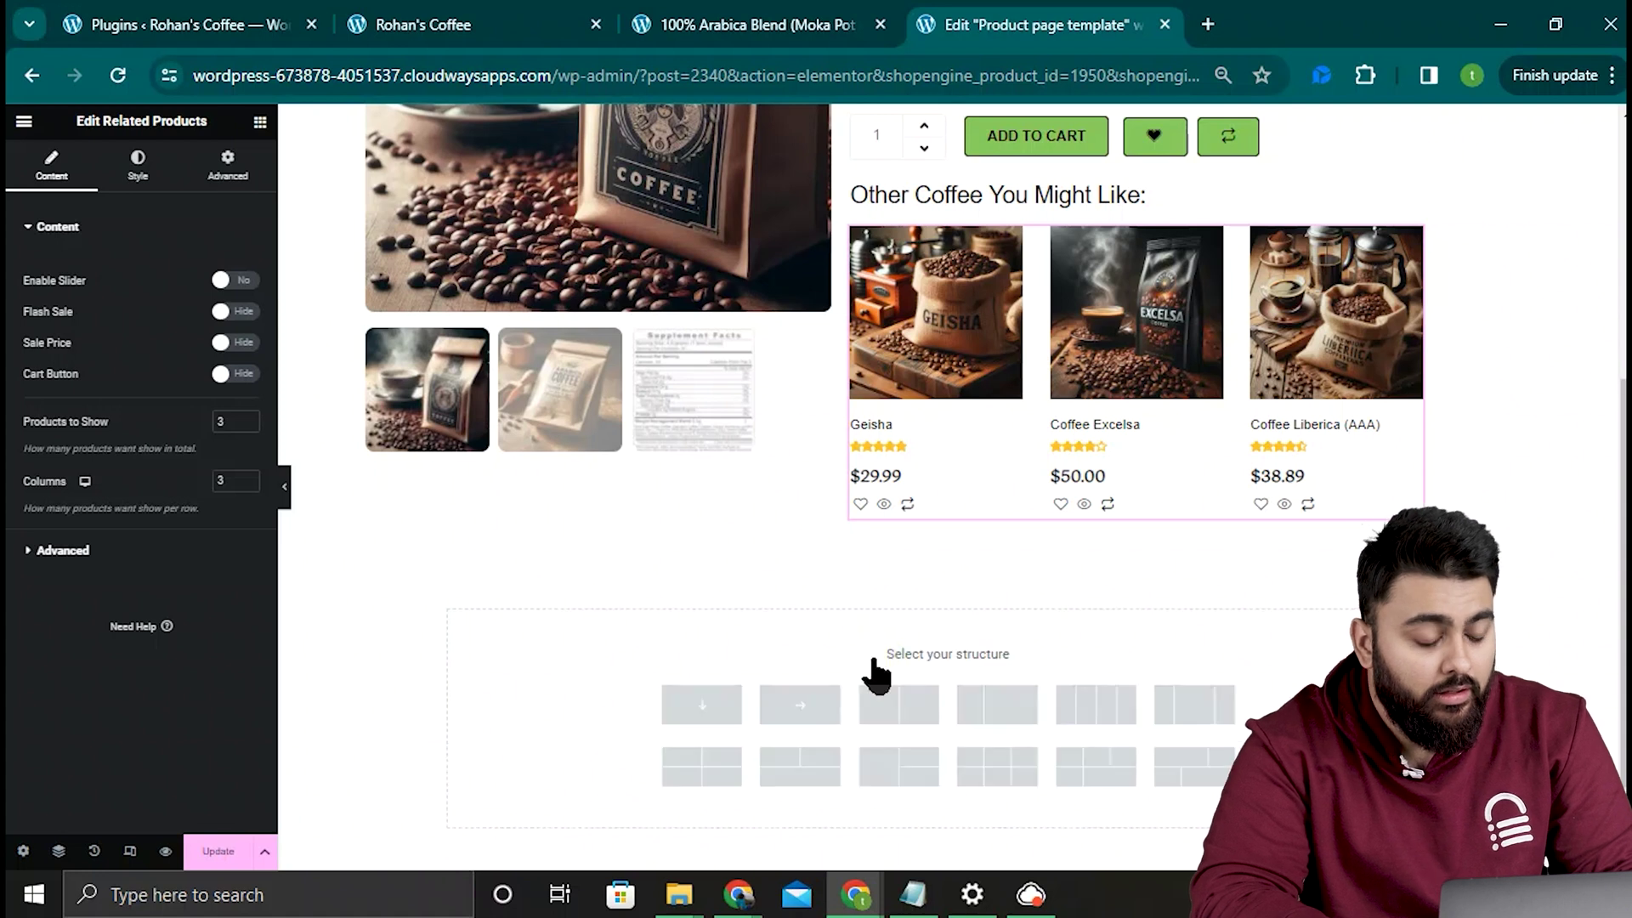
{"action": "left_click", "coordinate": [800, 705]}
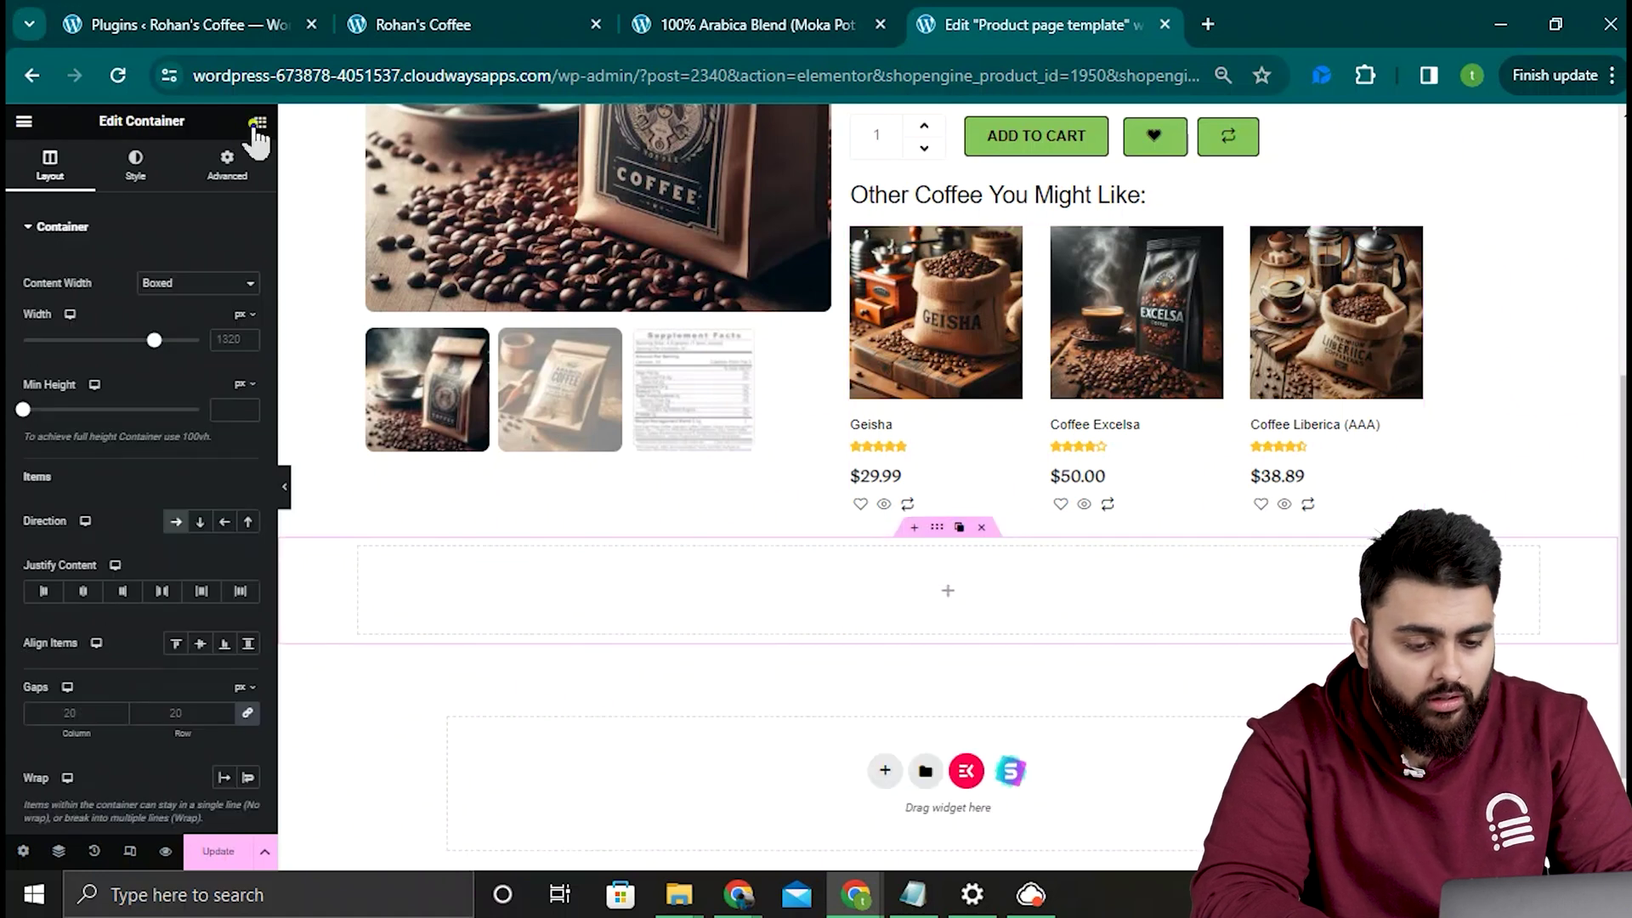
{"action": "left_click", "coordinate": [258, 124]}
{"action": "type", "text": "revie"}
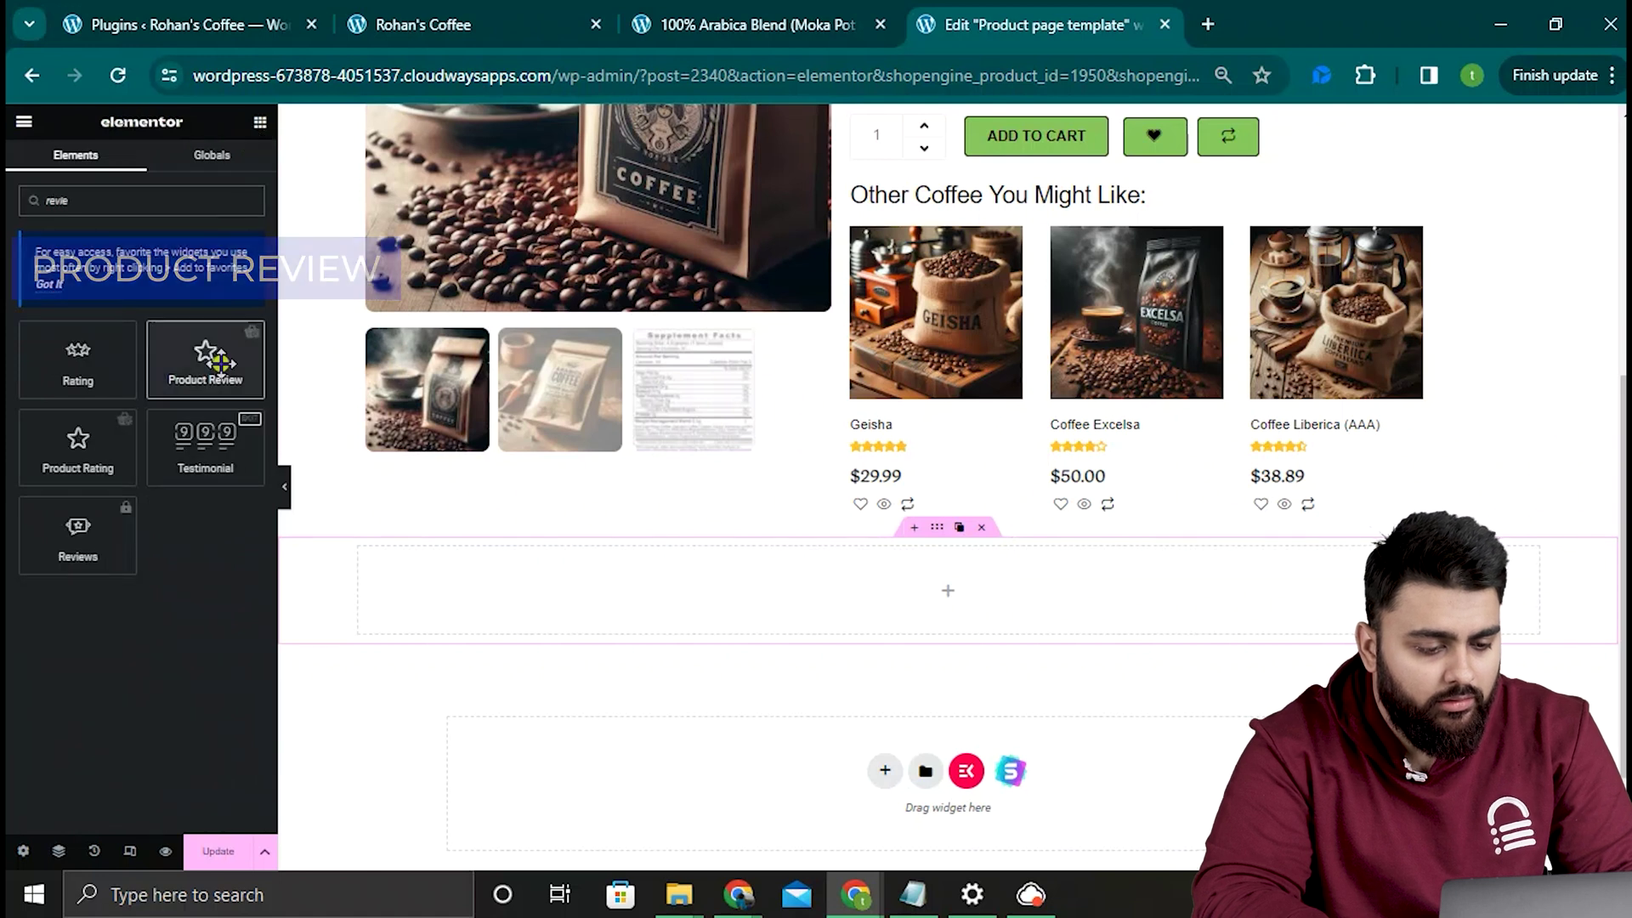
{"action": "left_click_drag", "start_coordinate": [209, 357], "coordinate": [940, 570]}
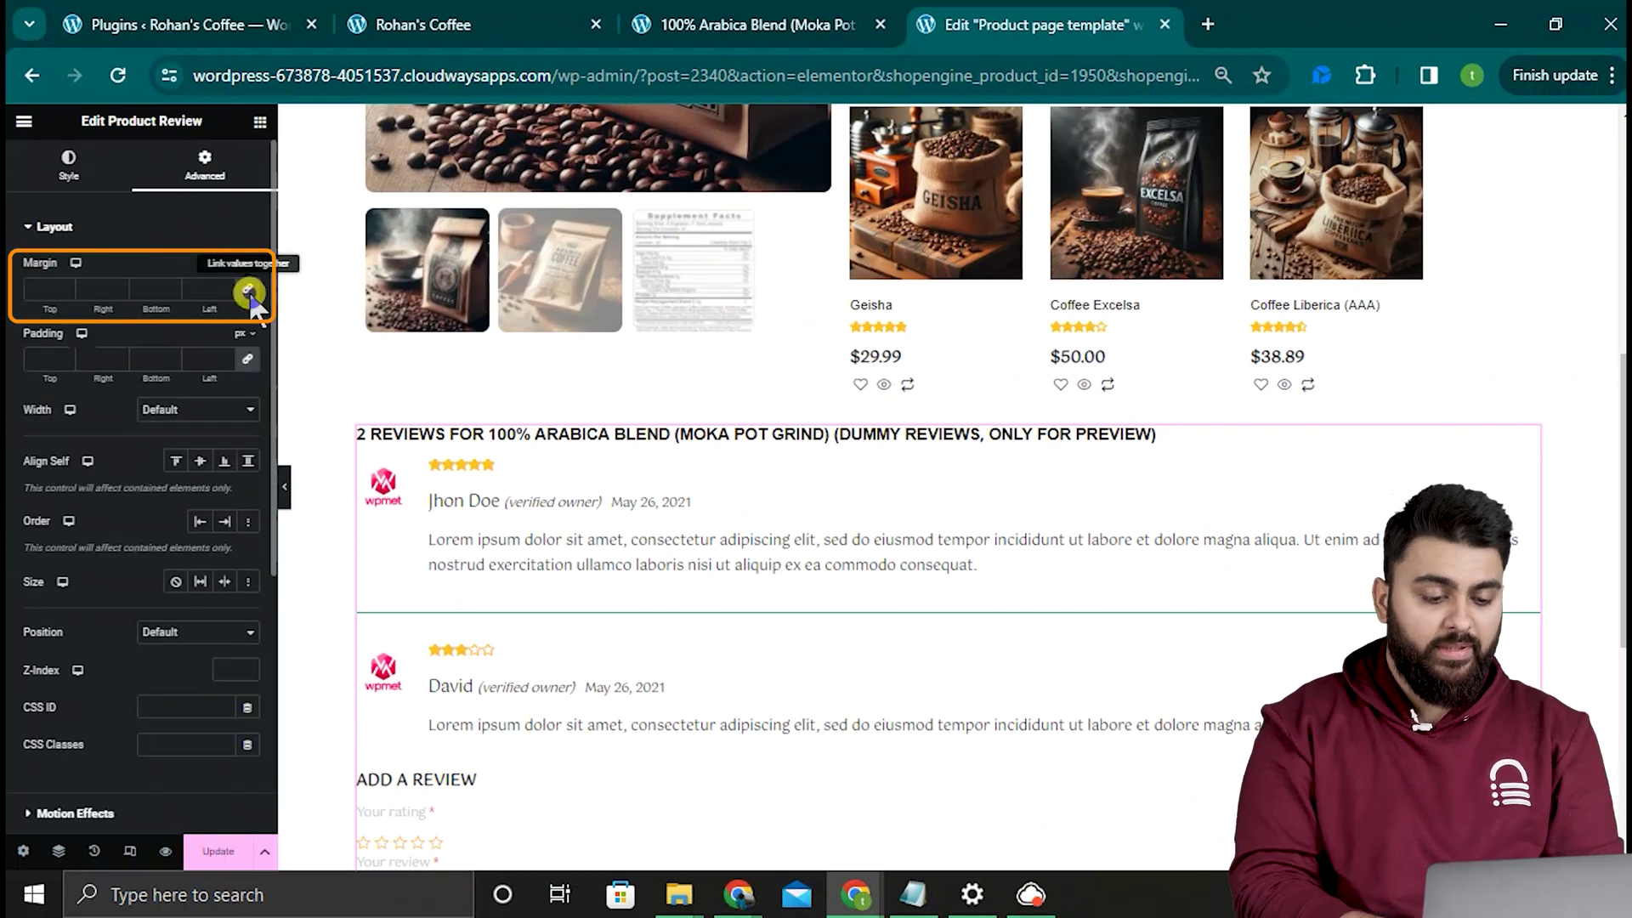
Step: Give the reviews section a top margin of 10
{"action": "left_click", "coordinate": [249, 293]}
{"action": "left_click", "coordinate": [65, 287]}
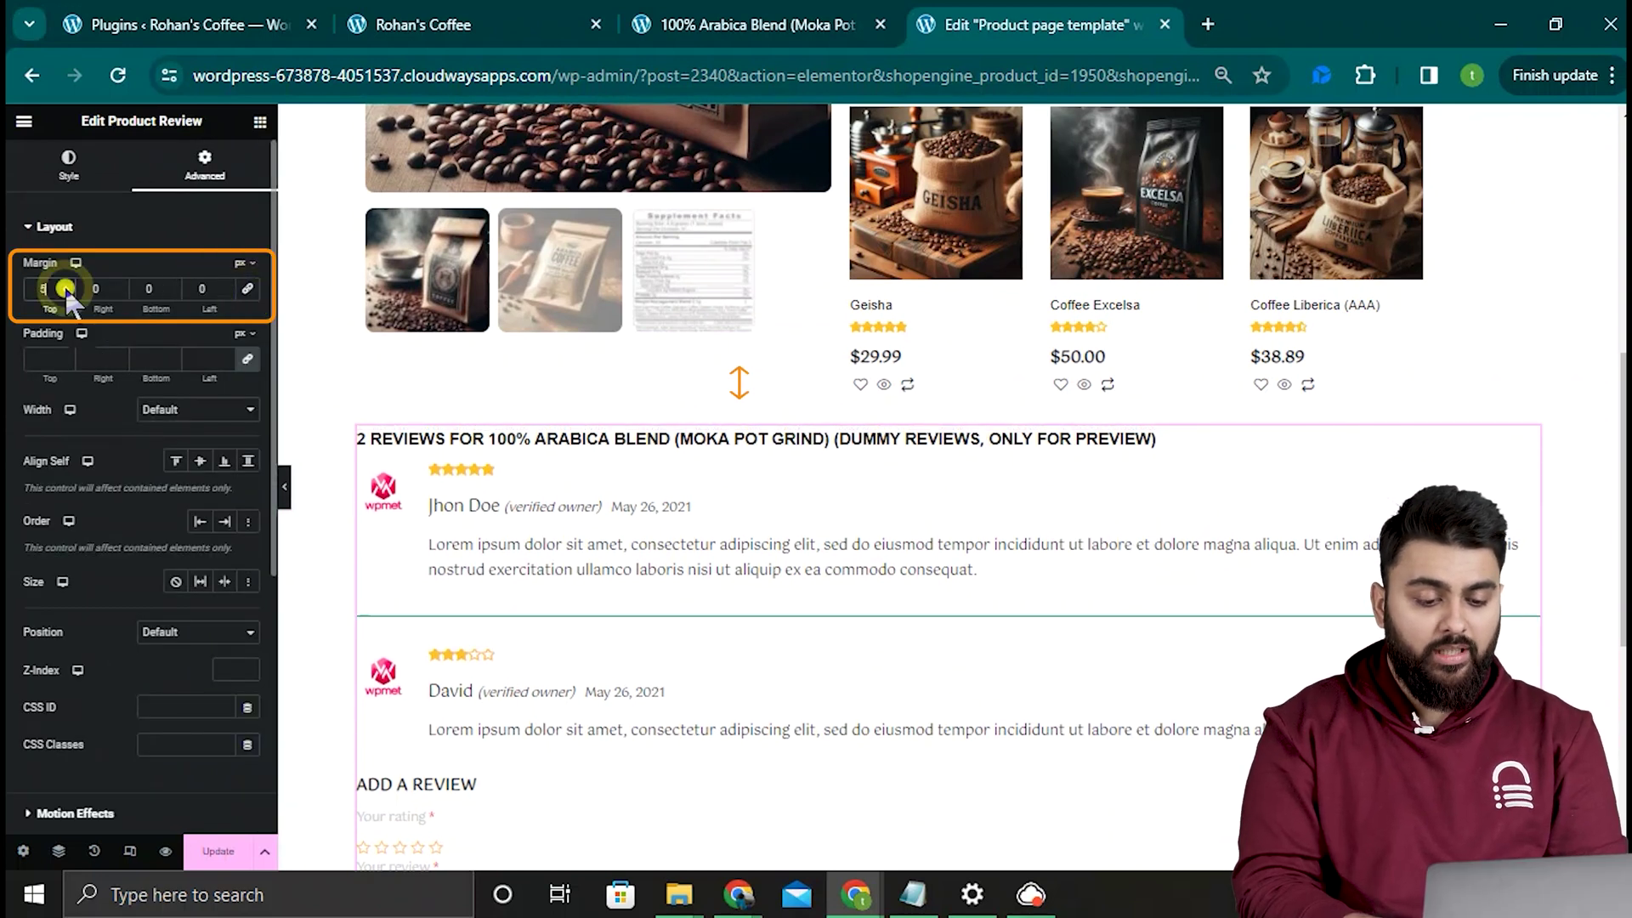
{"action": "left_click", "coordinate": [260, 121]}
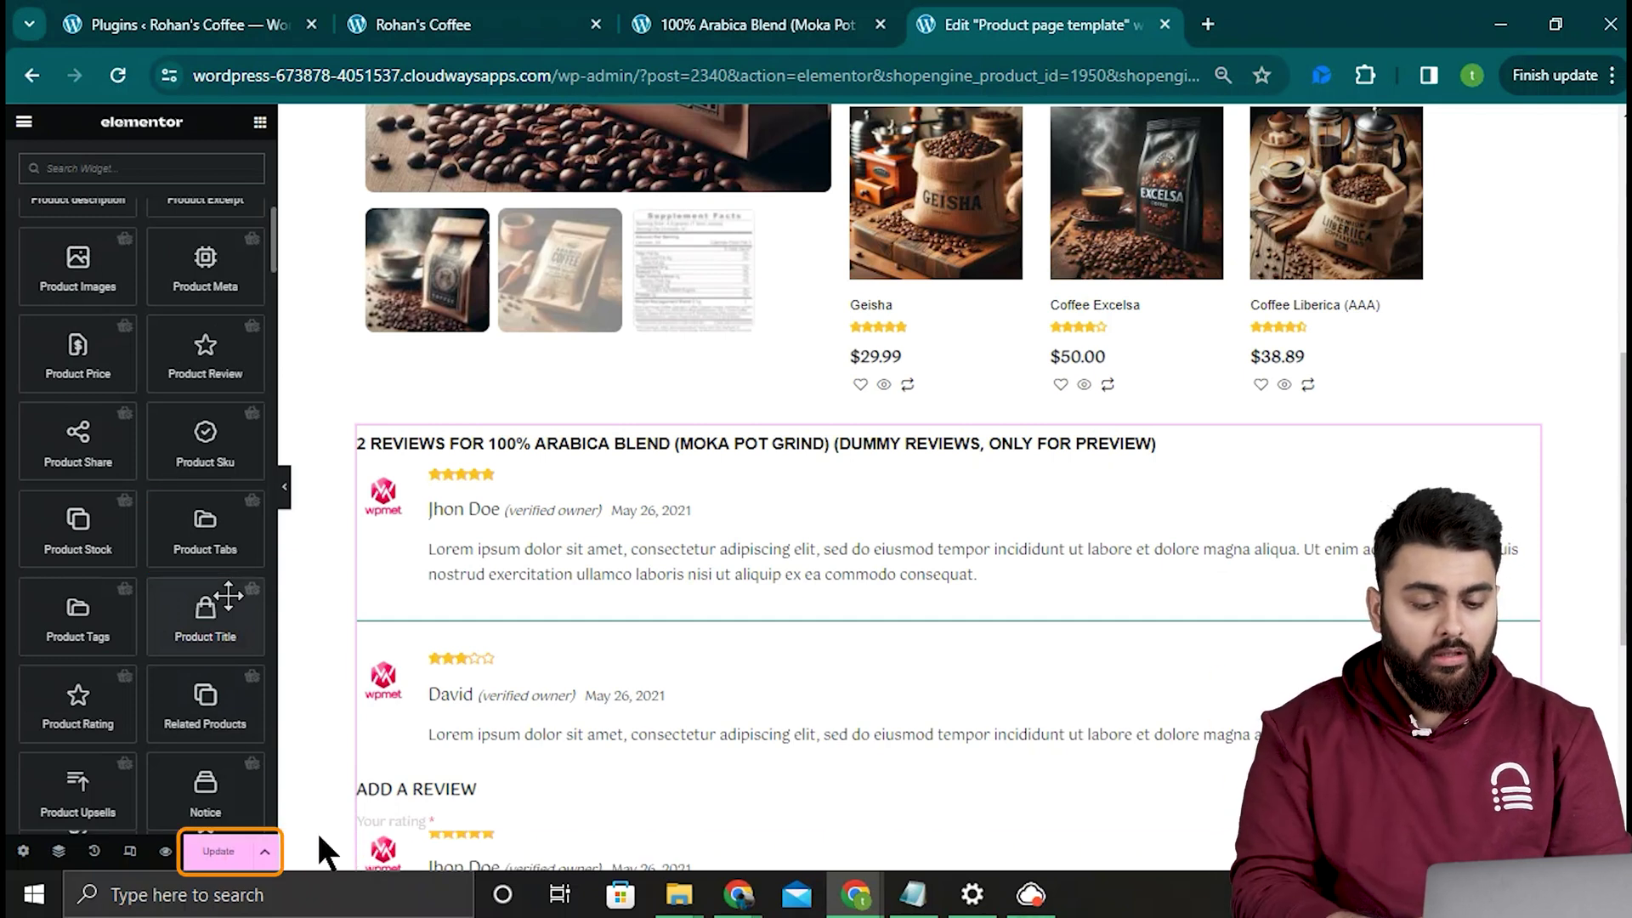
Step: Update the template, preview the live product page, and run a pincode delivery check
{"action": "left_click", "coordinate": [211, 851]}
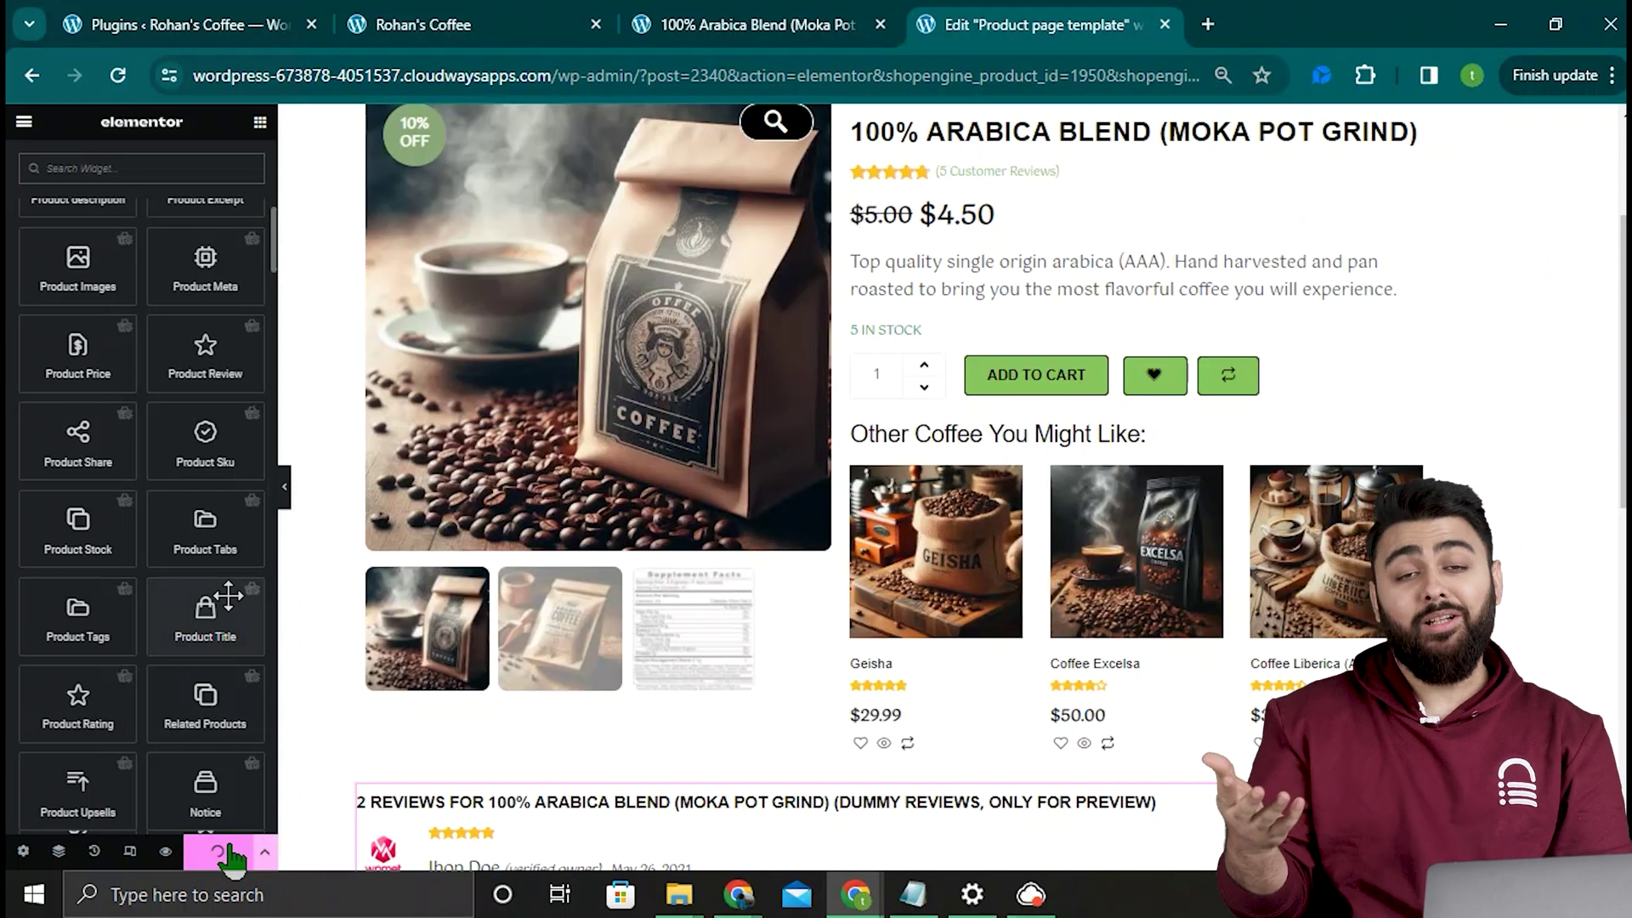
{"action": "left_click", "coordinate": [165, 851]}
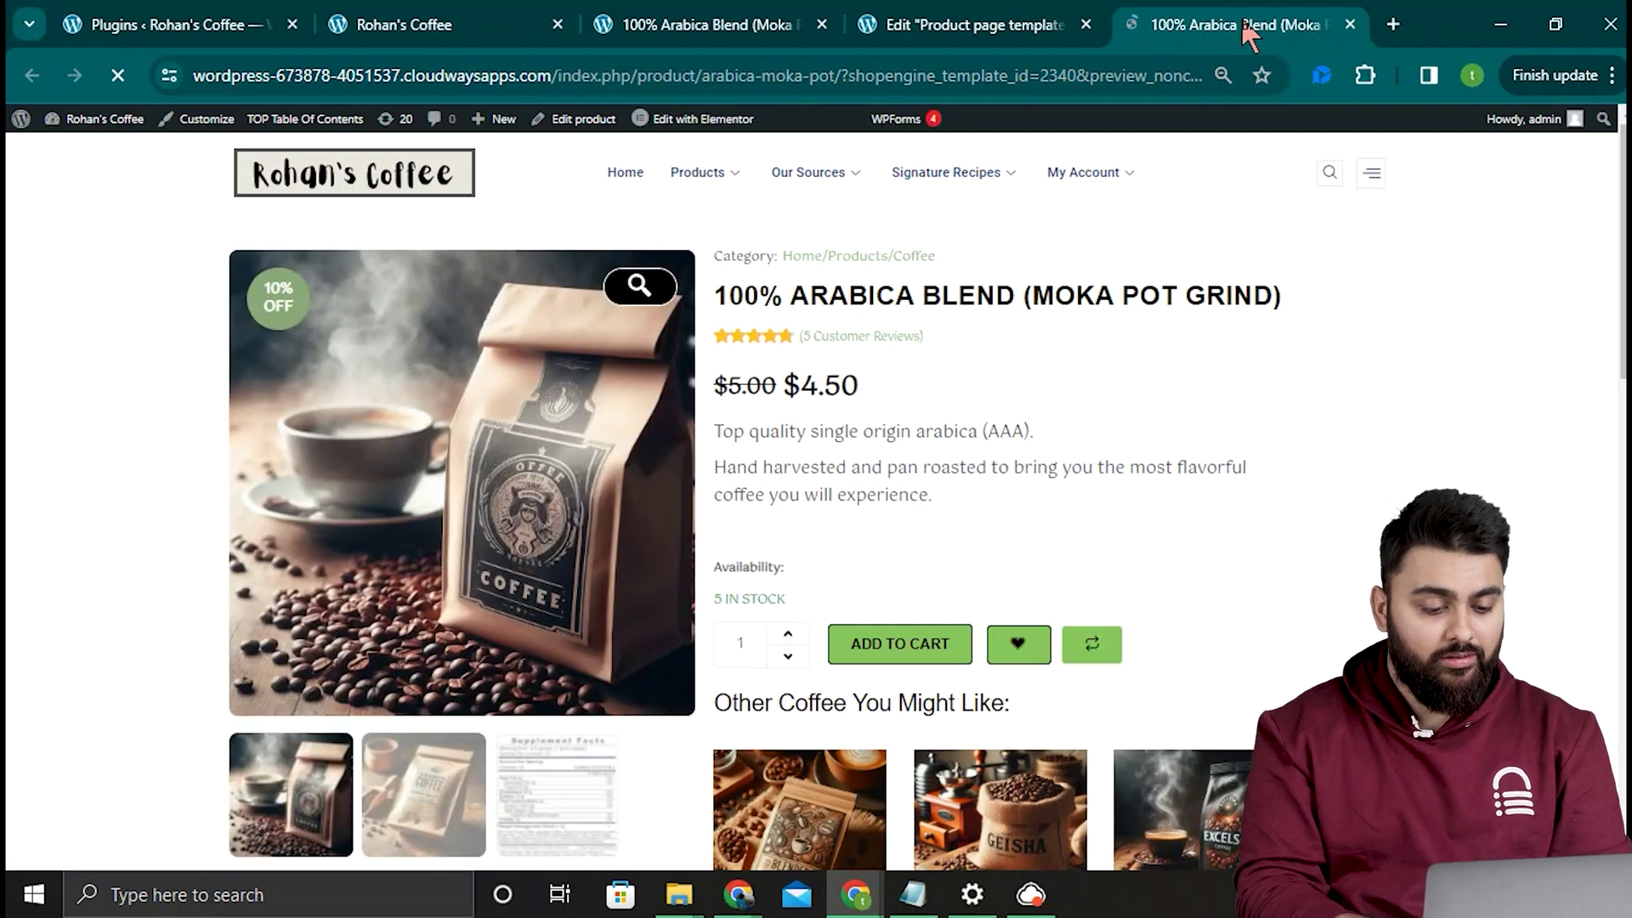
{"action": "scroll", "coordinate": [1527, 588], "scroll_direction": "down", "scroll_amount": 7}
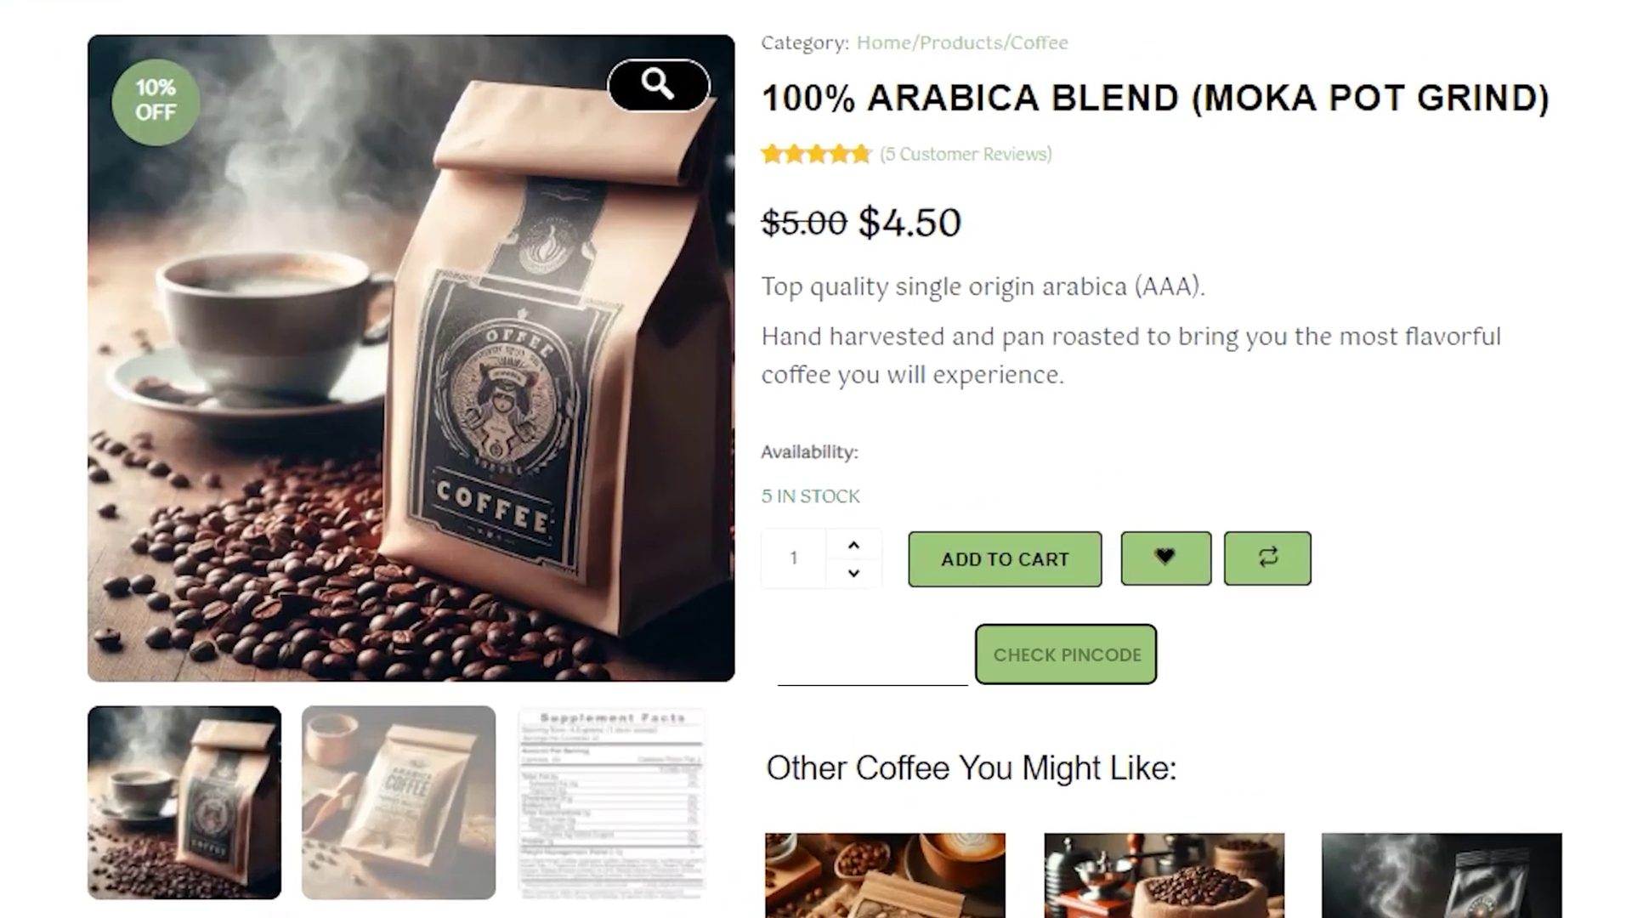
{"action": "left_click", "coordinate": [1091, 652]}
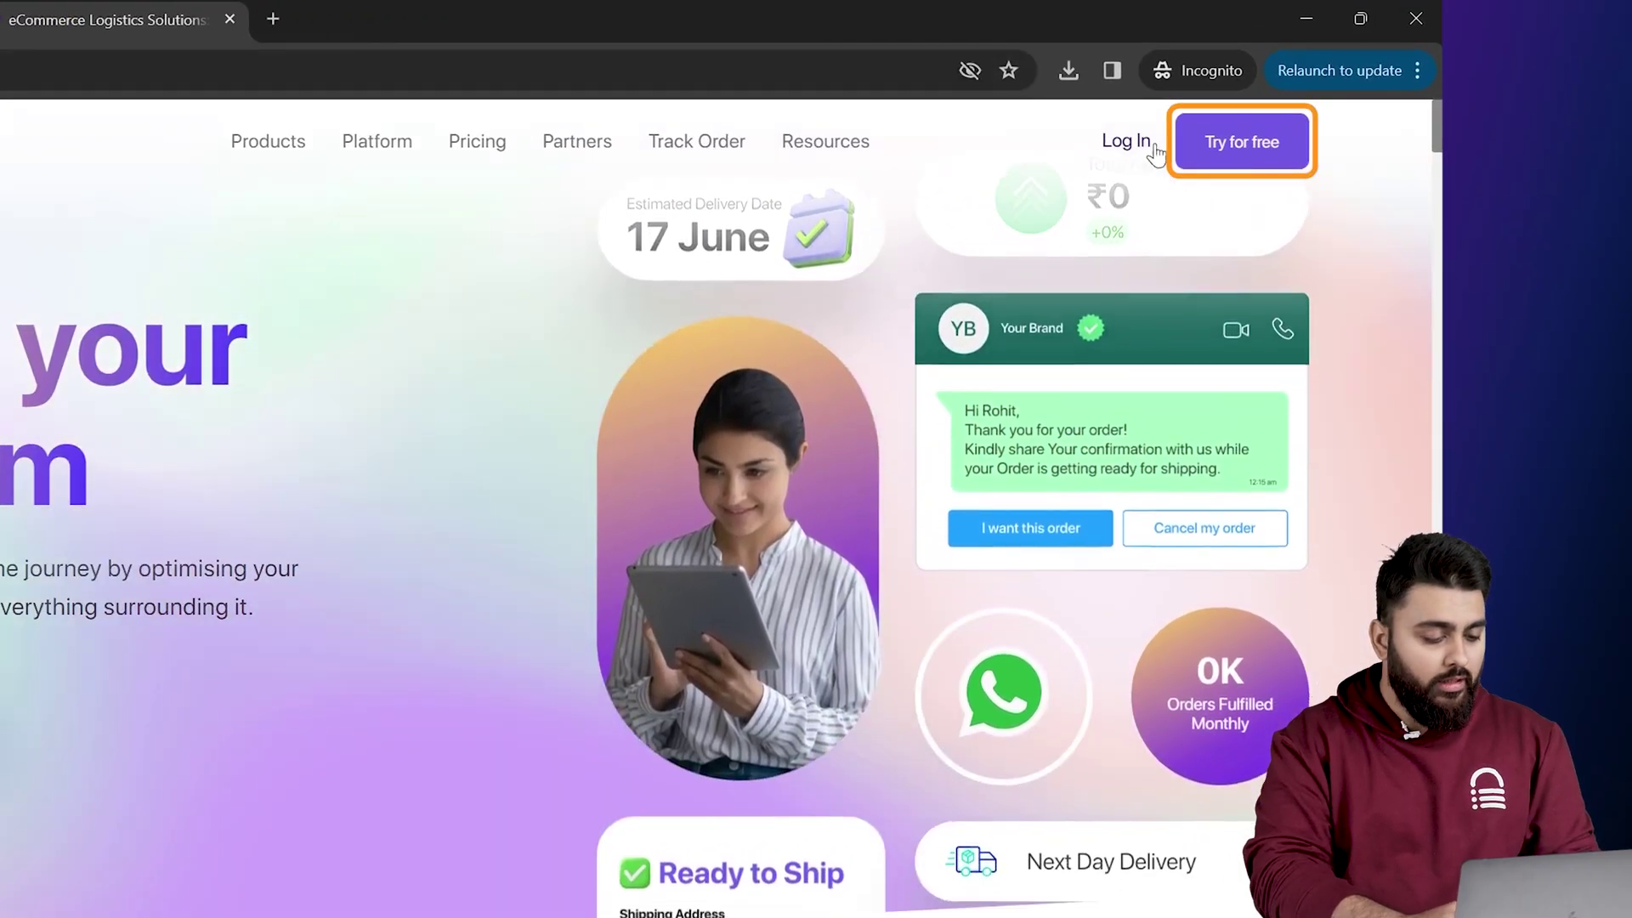
Step: Register a free Shiprocket account with name, company, e-mail, password and new-business order volume
{"action": "type", "text": "ana"}
{"action": "left_click", "coordinate": [966, 466]}
{"action": "type", "text": "Blogvault"}
{"action": "left_click", "coordinate": [927, 538]}
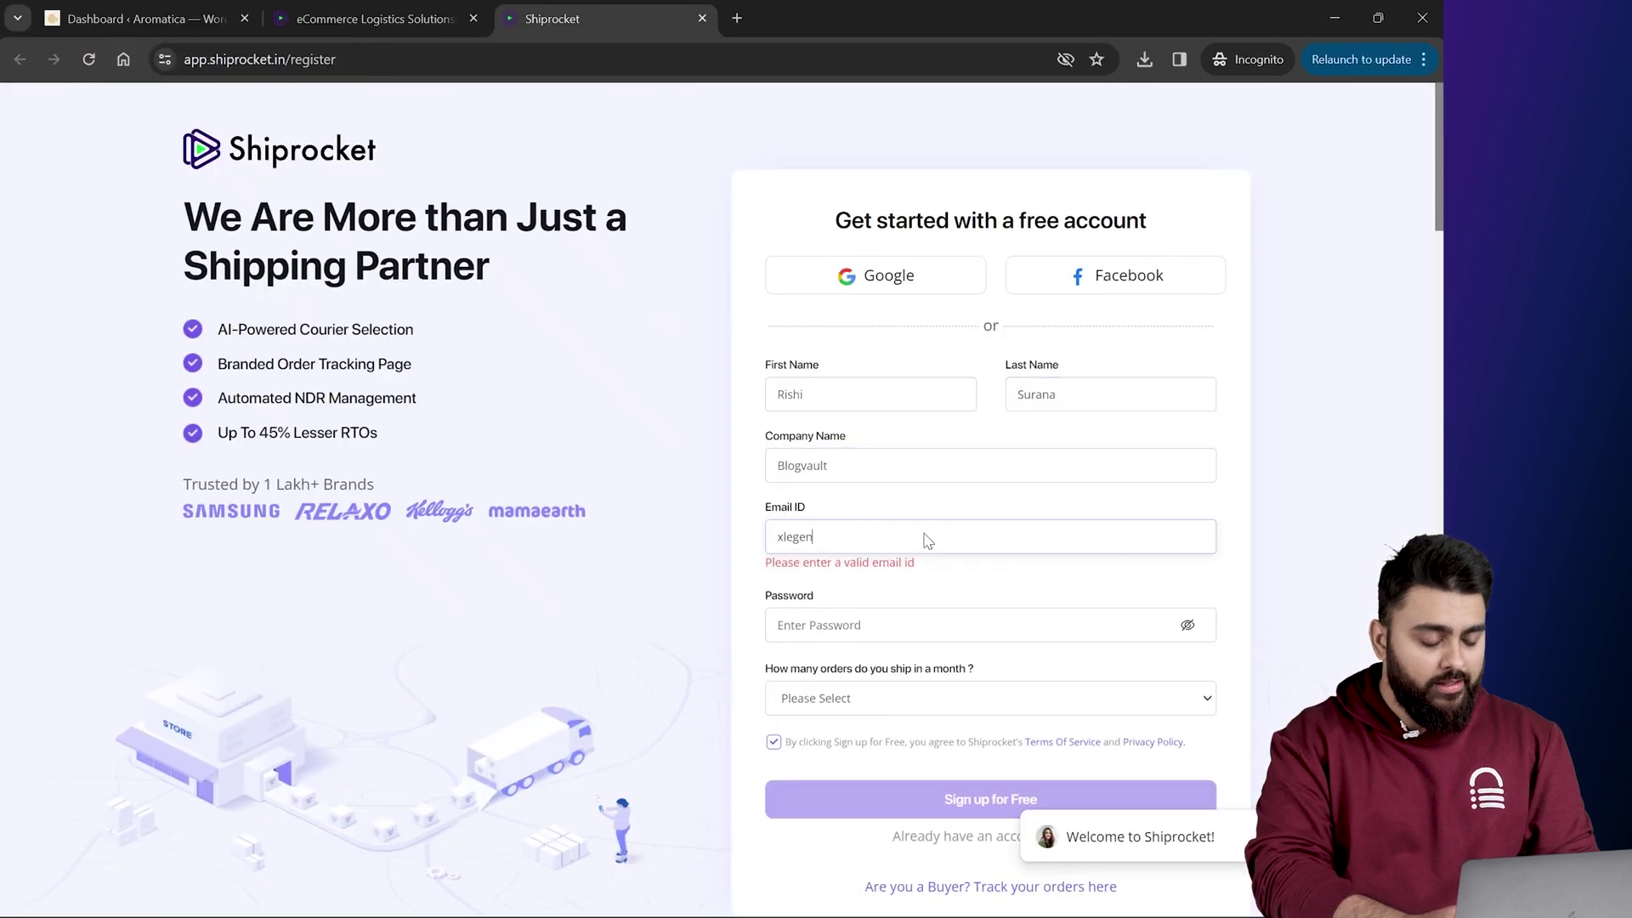
{"action": "left_click", "coordinate": [899, 603]}
{"action": "type", "text": "•••••••••••"}
{"action": "key", "text": "Caps_Lock"}
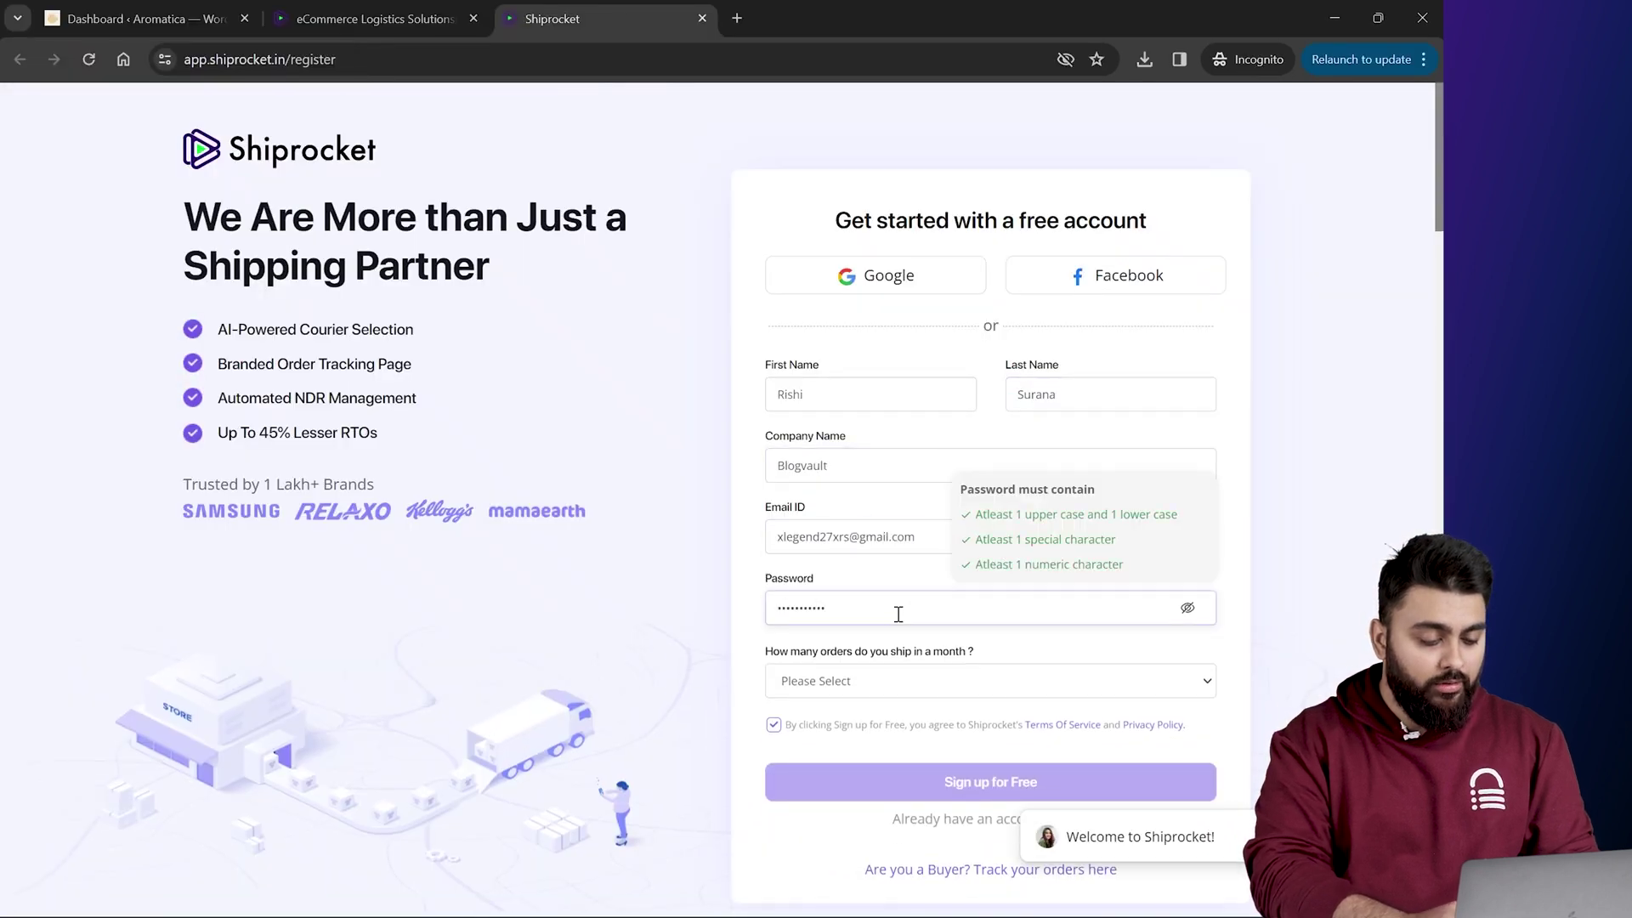
{"action": "left_click", "coordinate": [867, 684]}
{"action": "left_click", "coordinate": [867, 723]}
{"action": "left_click", "coordinate": [884, 775]}
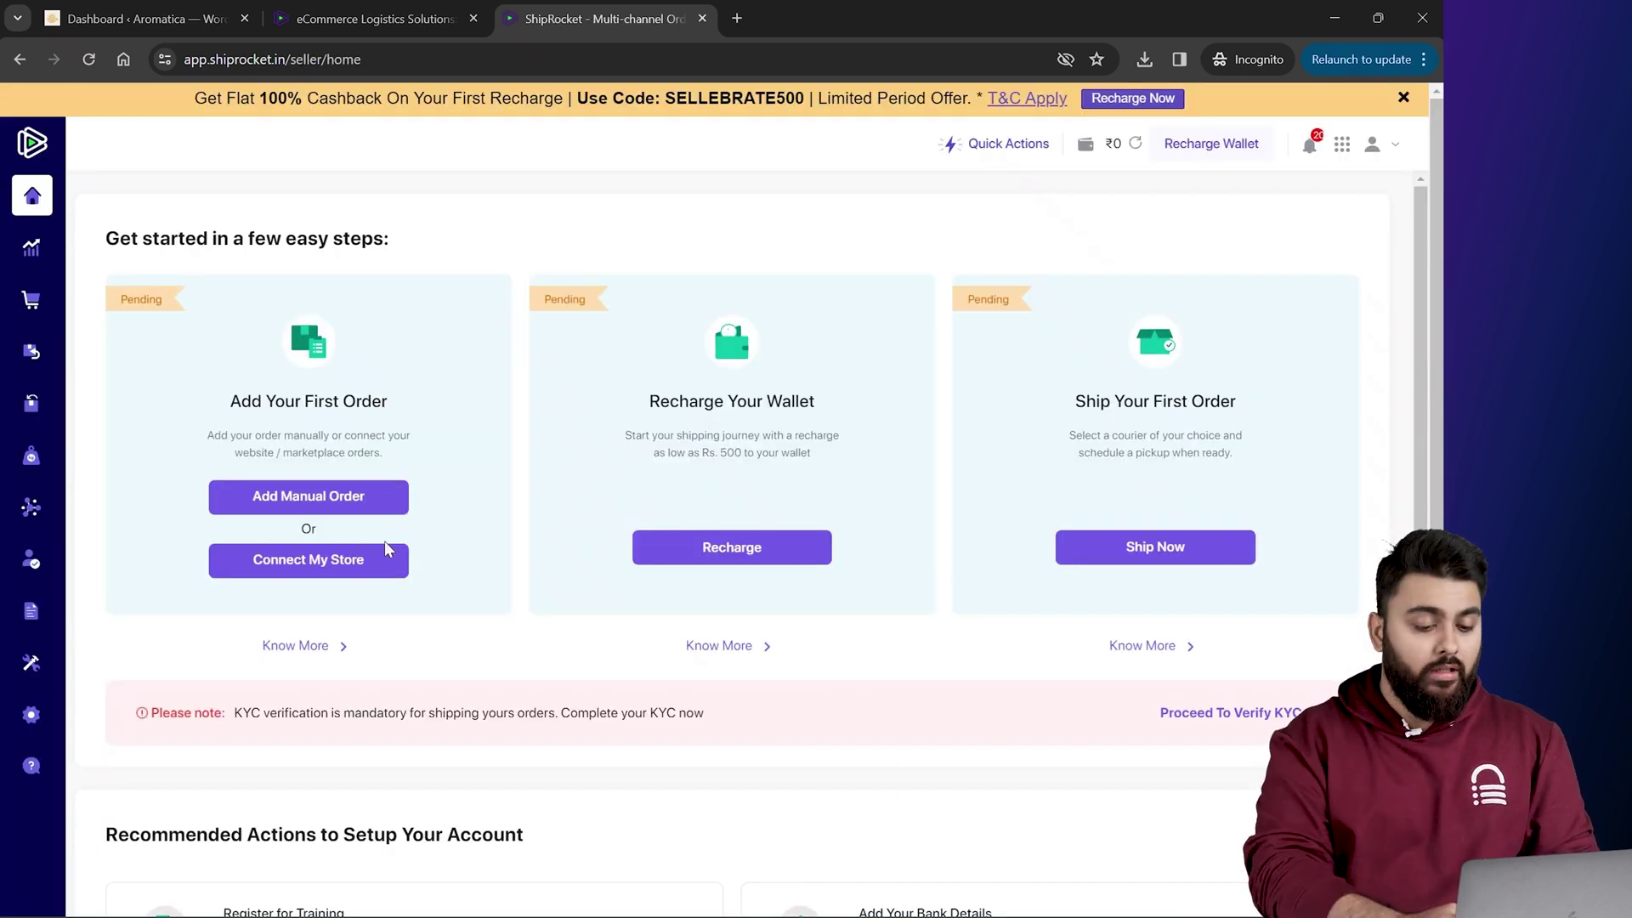
Step: Add WooCommerce as a sales channel, paste the store URL, and return to WordPress
{"action": "left_click", "coordinate": [327, 566]}
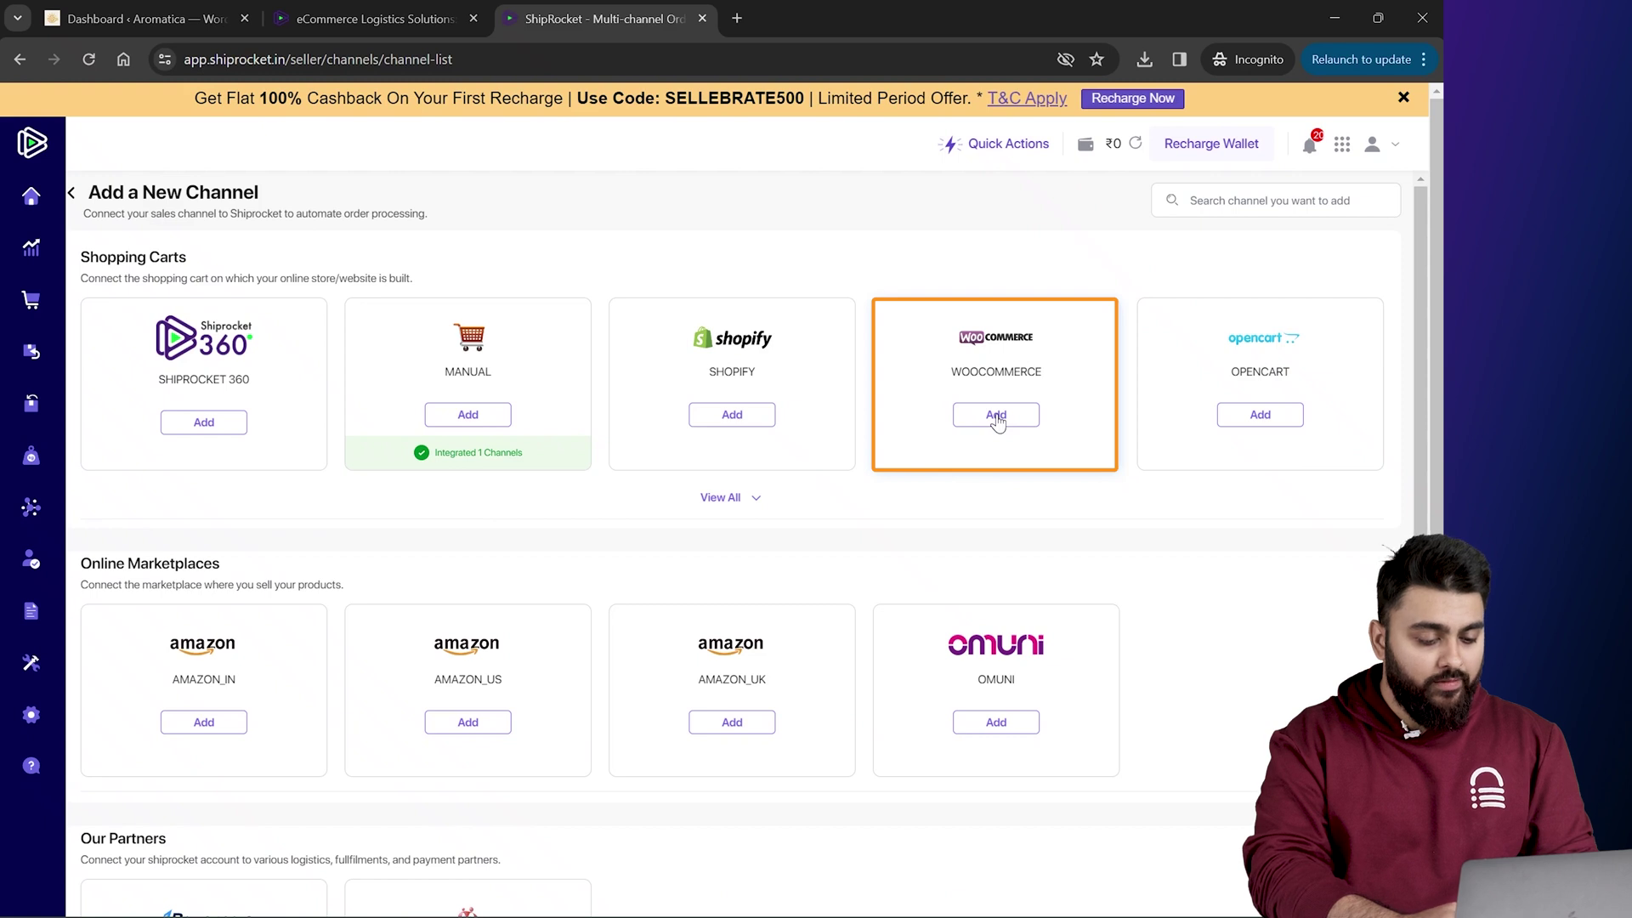
{"action": "left_click", "coordinate": [996, 415]}
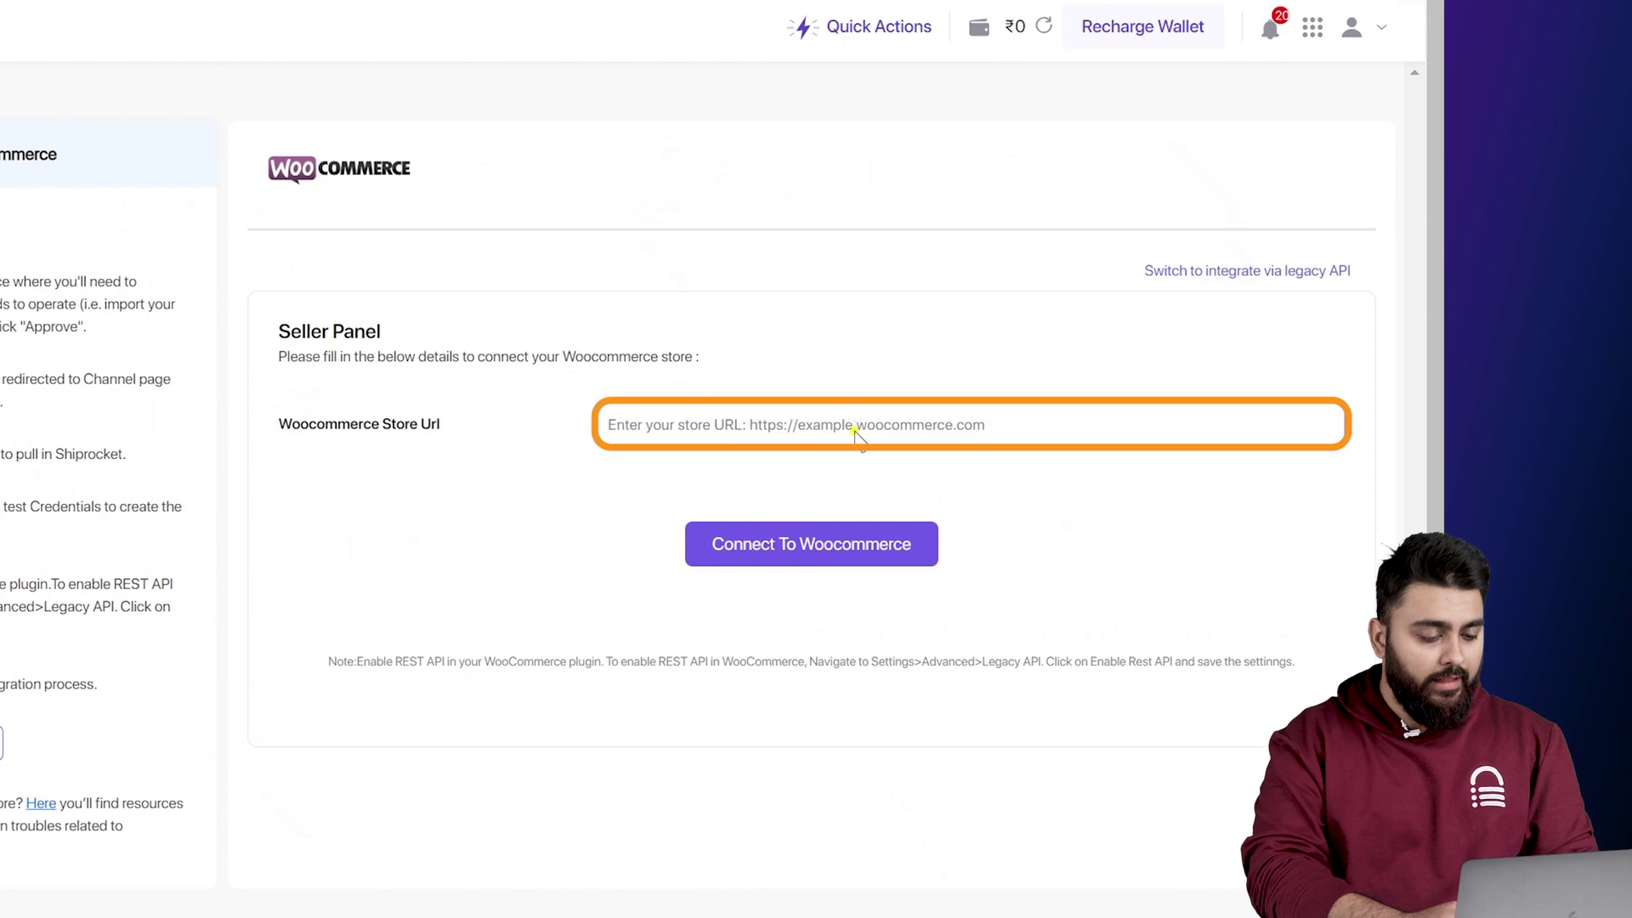
{"action": "left_click", "coordinate": [856, 429]}
{"action": "type", "text": "https://wordpress-673878-4051520.cloudwaysapps.com/"}
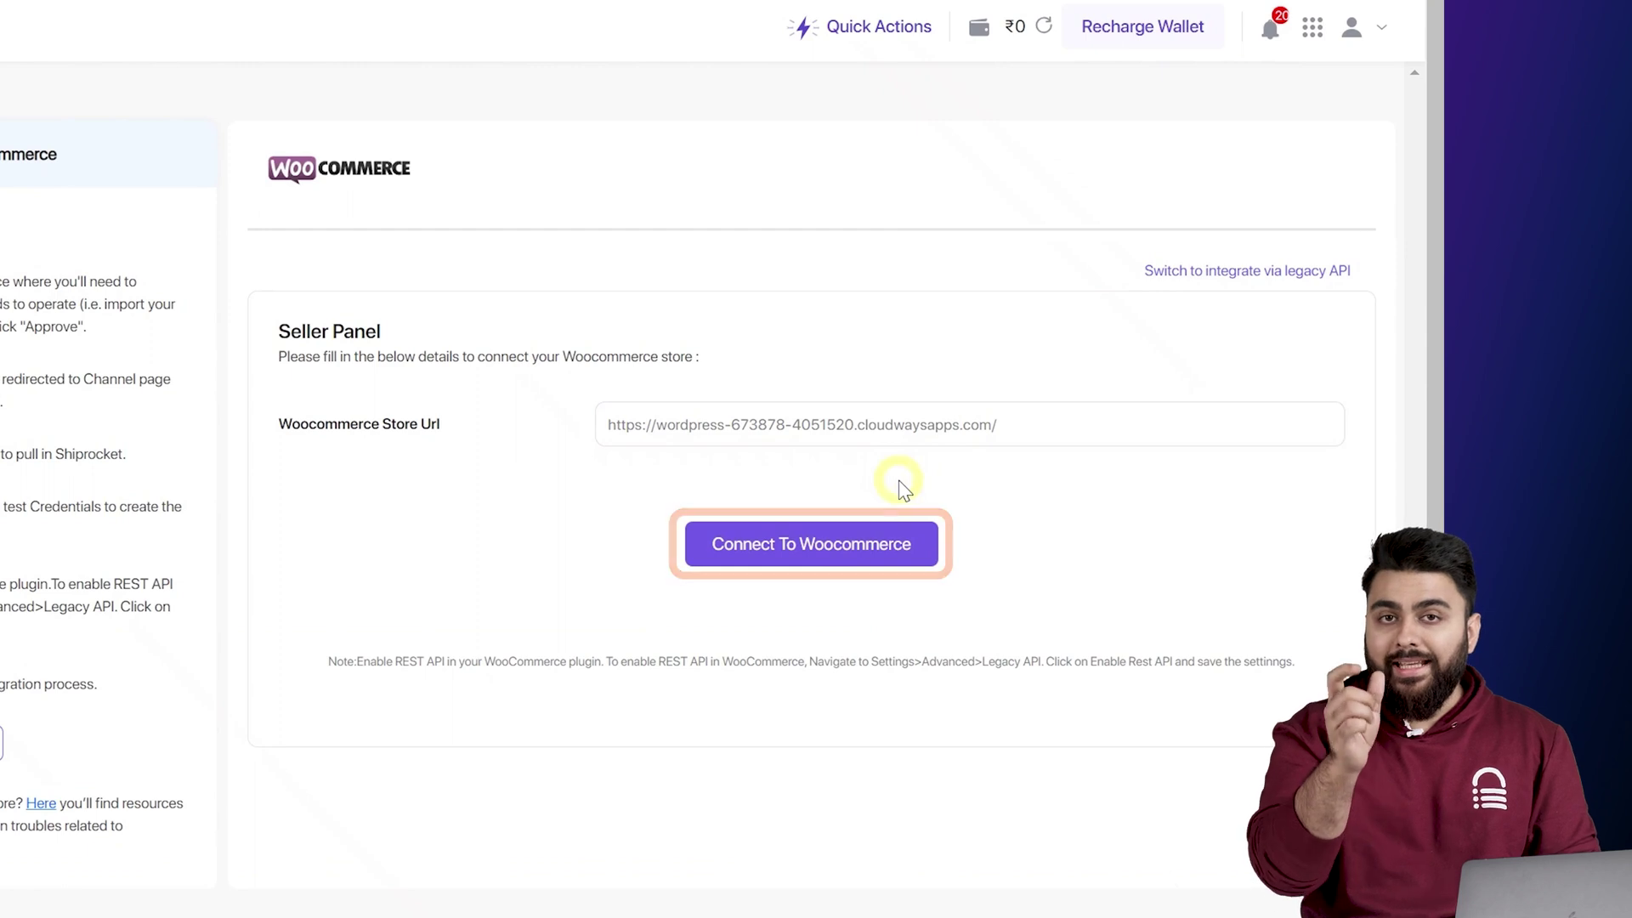
{"action": "left_click", "coordinate": [197, 6]}
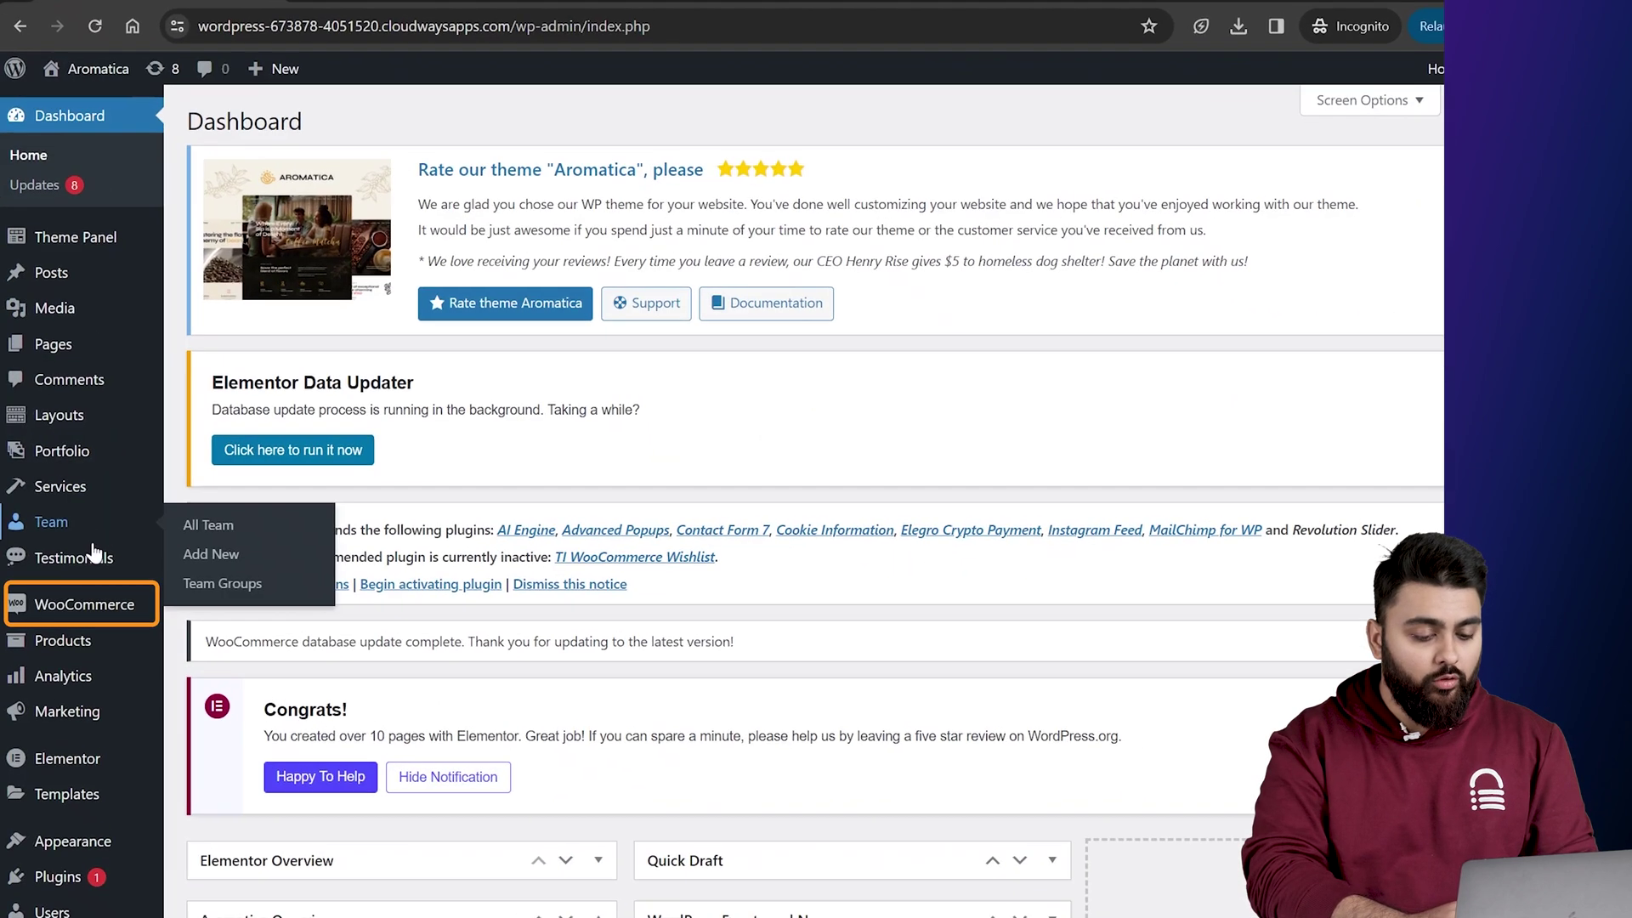
Step: Enable the WooCommerce legacy REST API under Advanced > Legacy API and save
{"action": "mouse_move", "coordinate": [78, 592]}
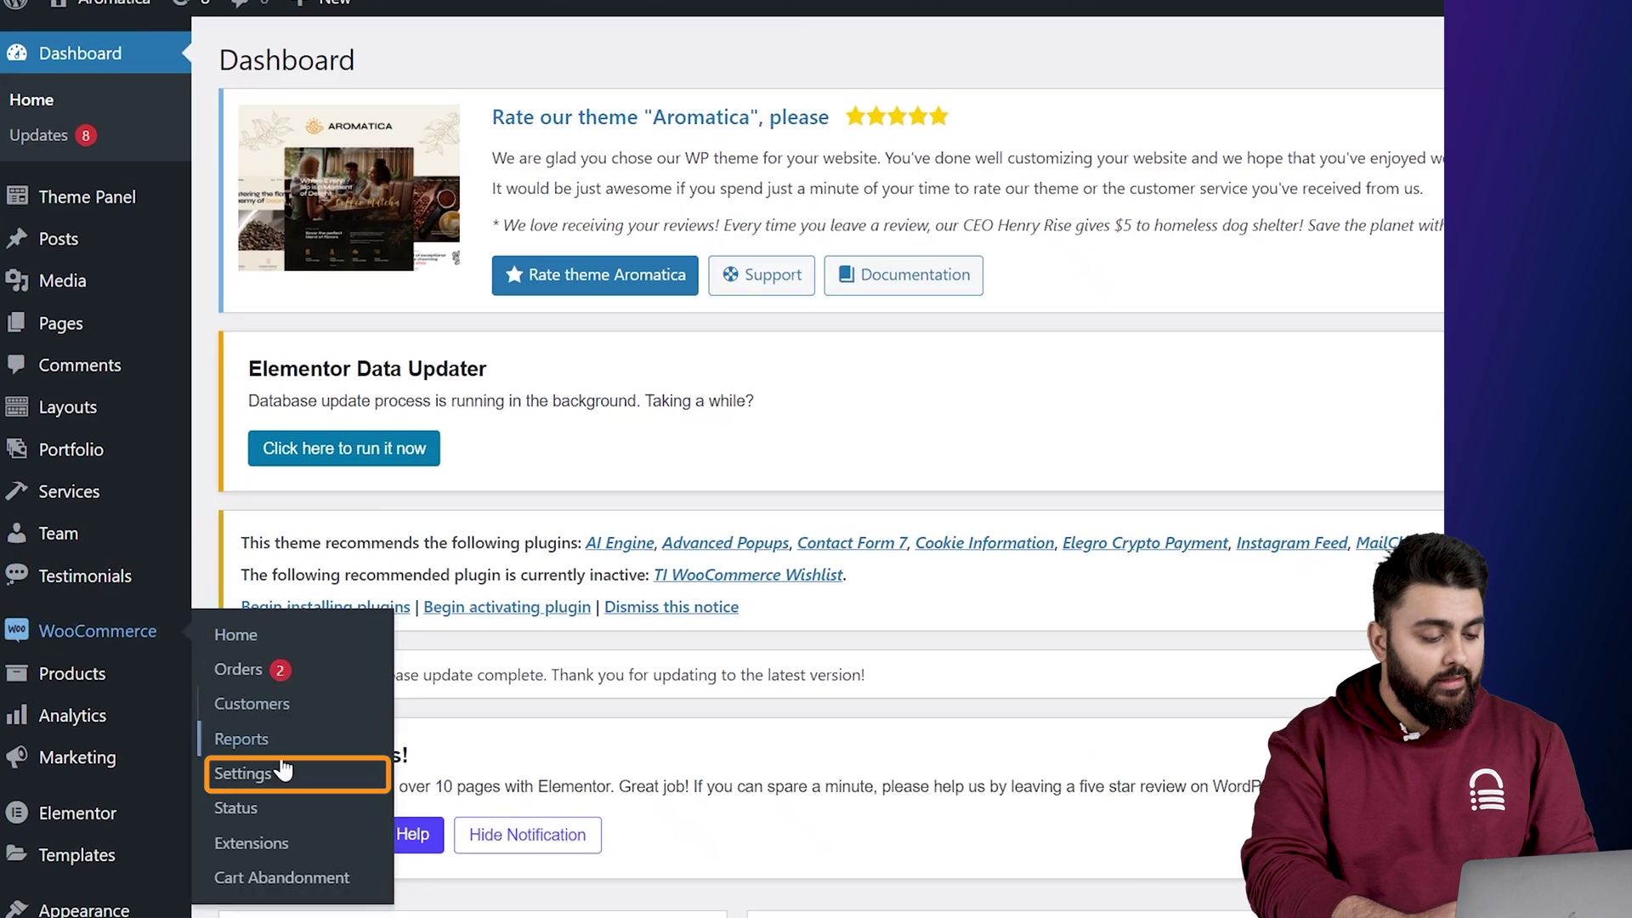
{"action": "left_click", "coordinate": [278, 775]}
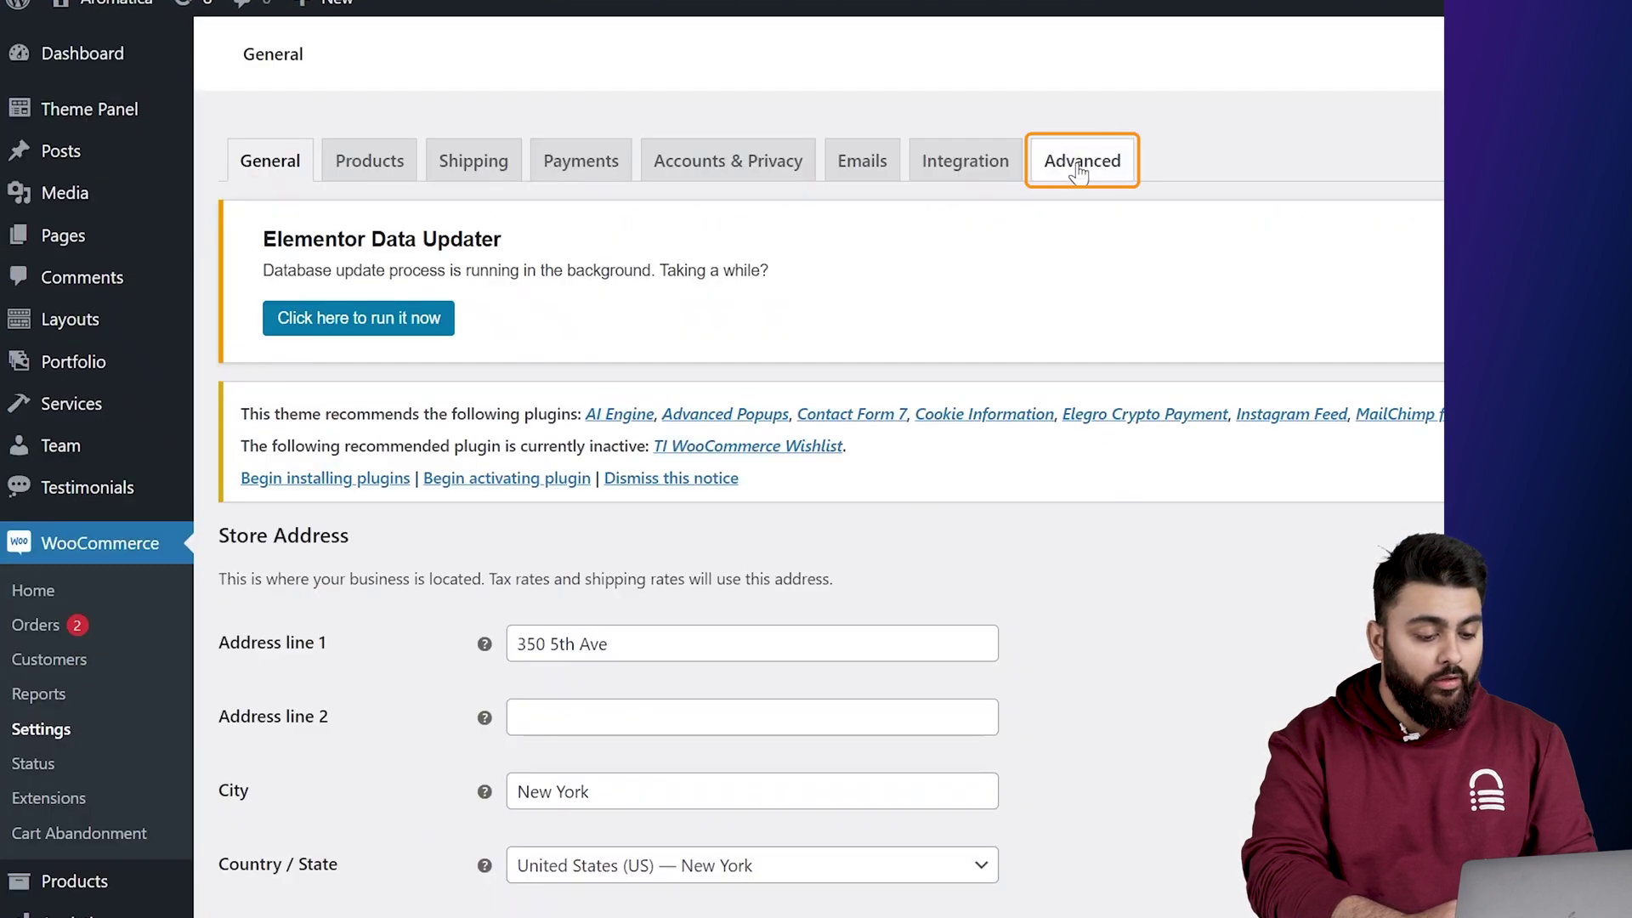
{"action": "left_click", "coordinate": [1078, 167]}
{"action": "left_click", "coordinate": [519, 531]}
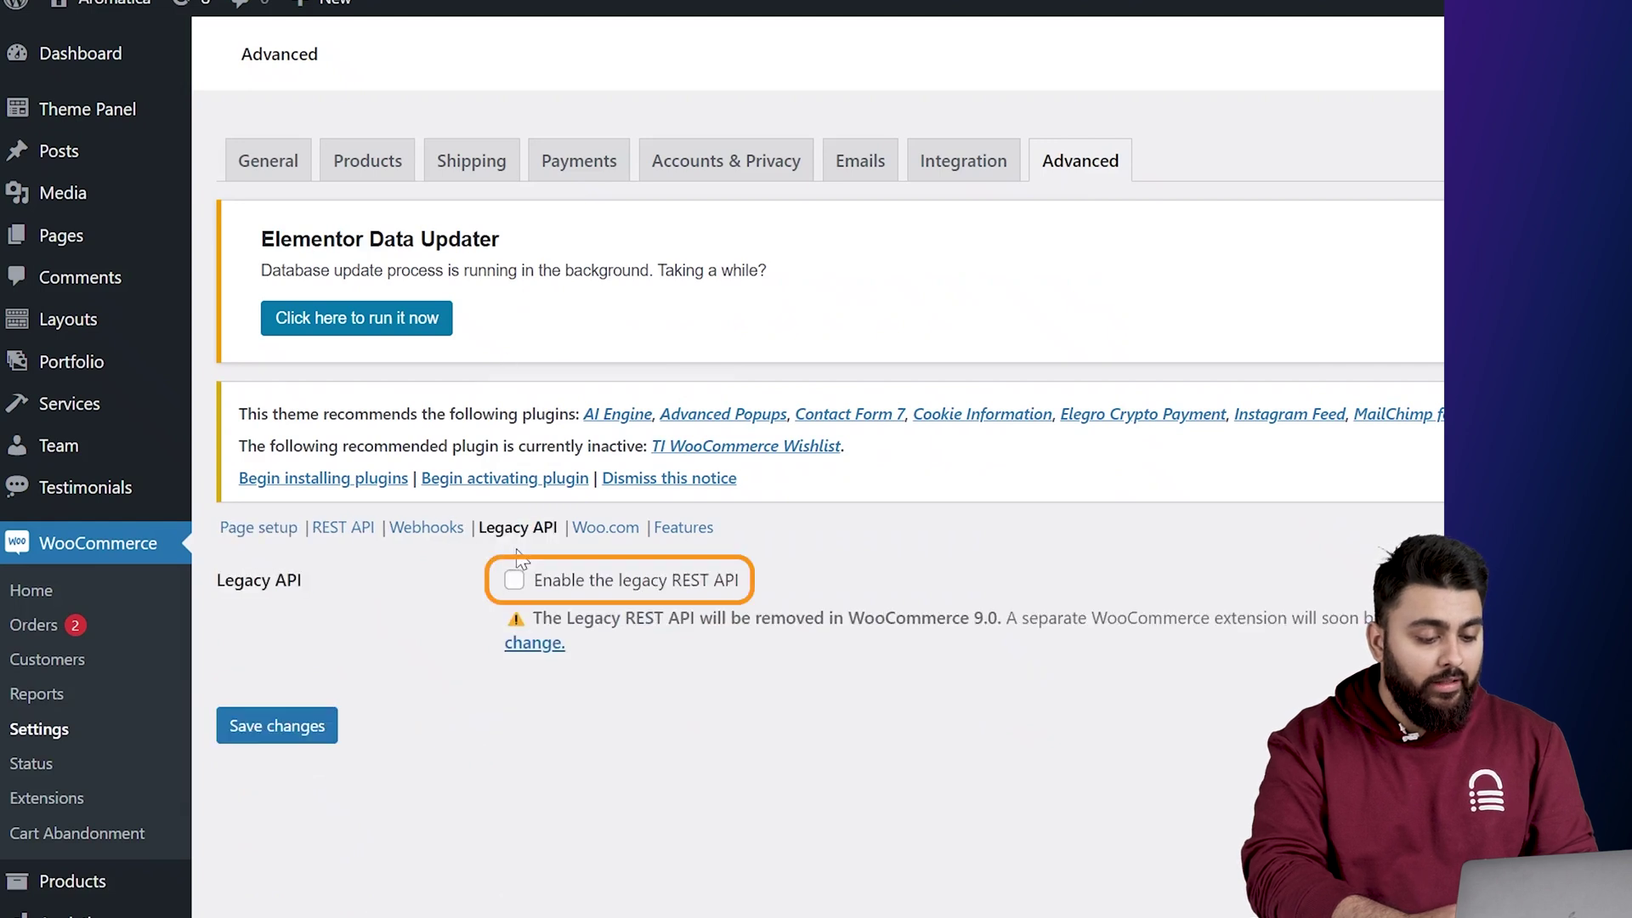
{"action": "left_click", "coordinate": [514, 581]}
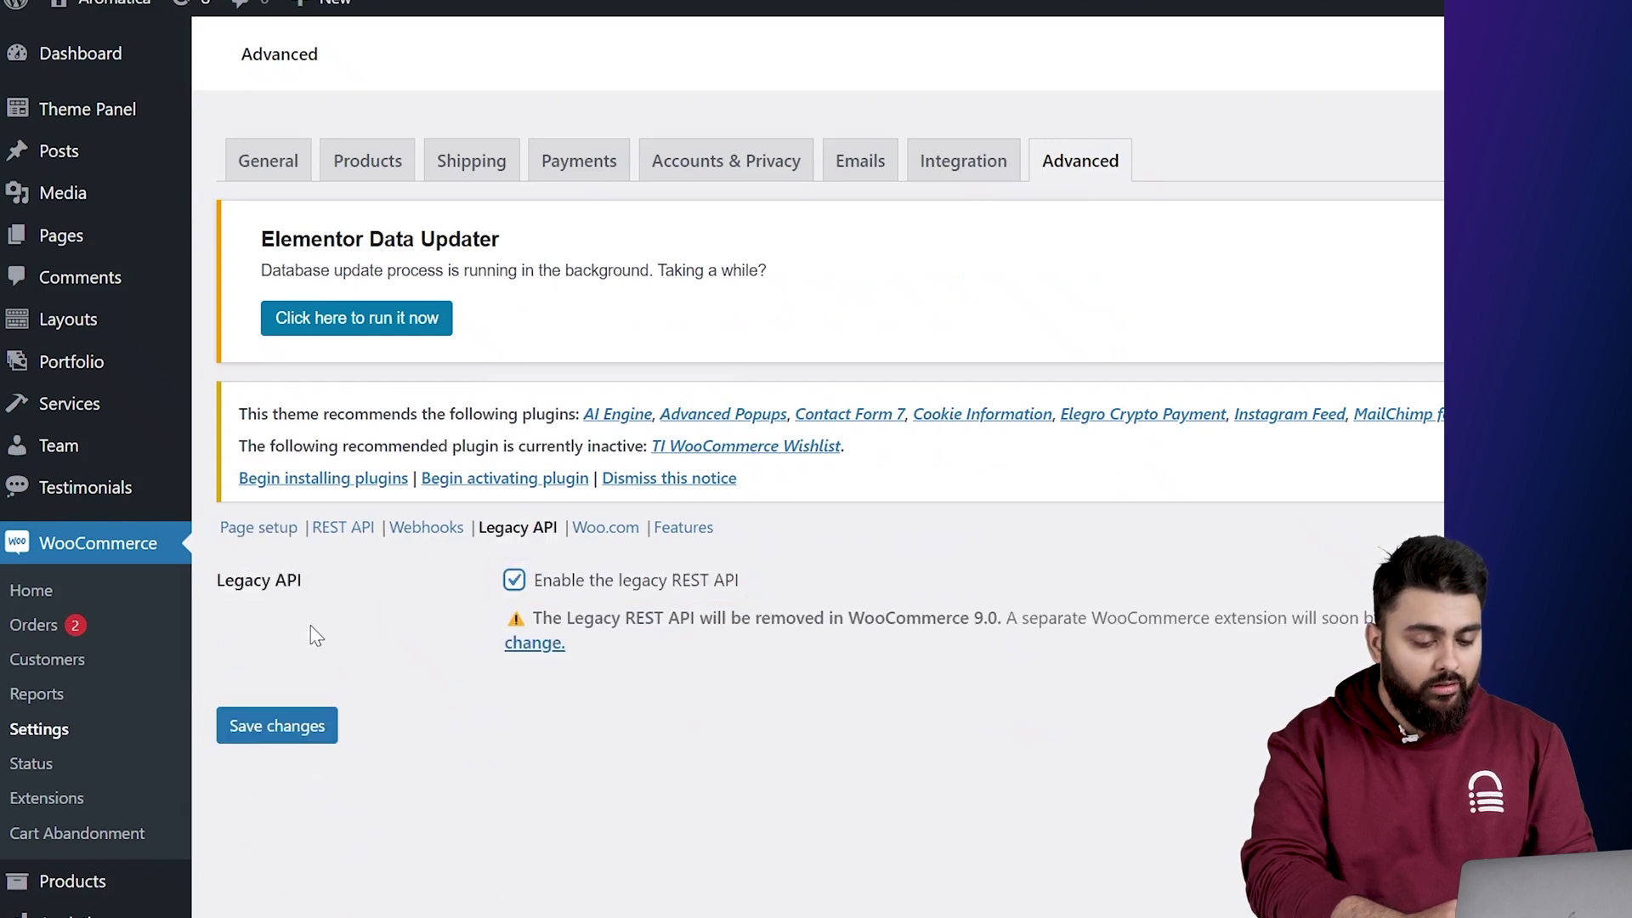
{"action": "left_click", "coordinate": [288, 728]}
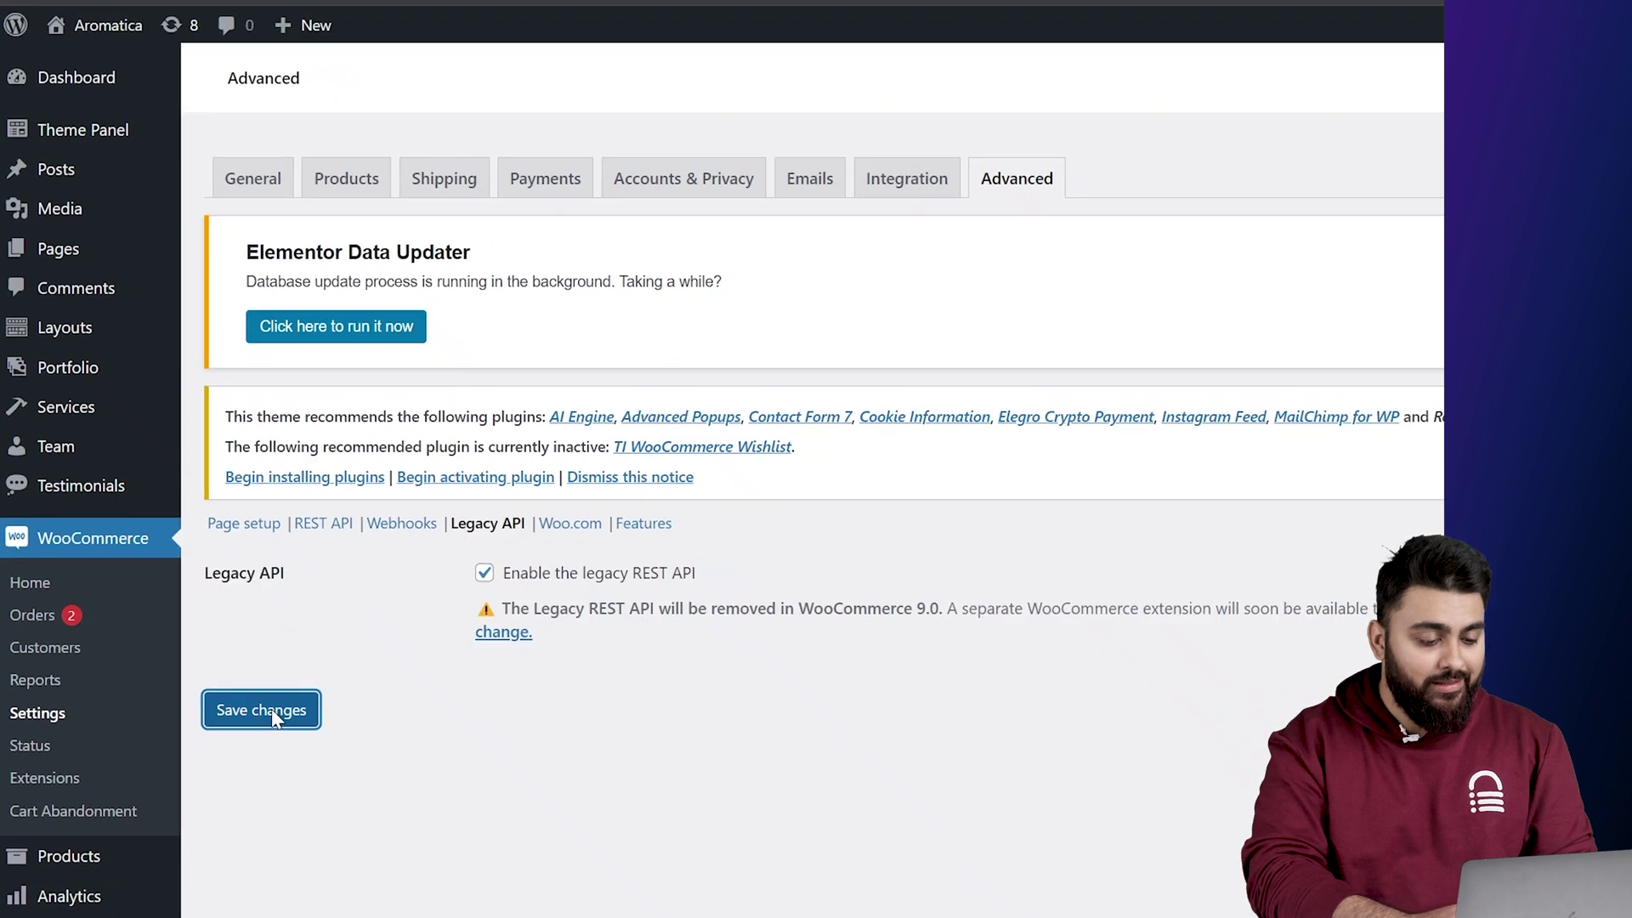
{"action": "left_click", "coordinate": [563, 19]}
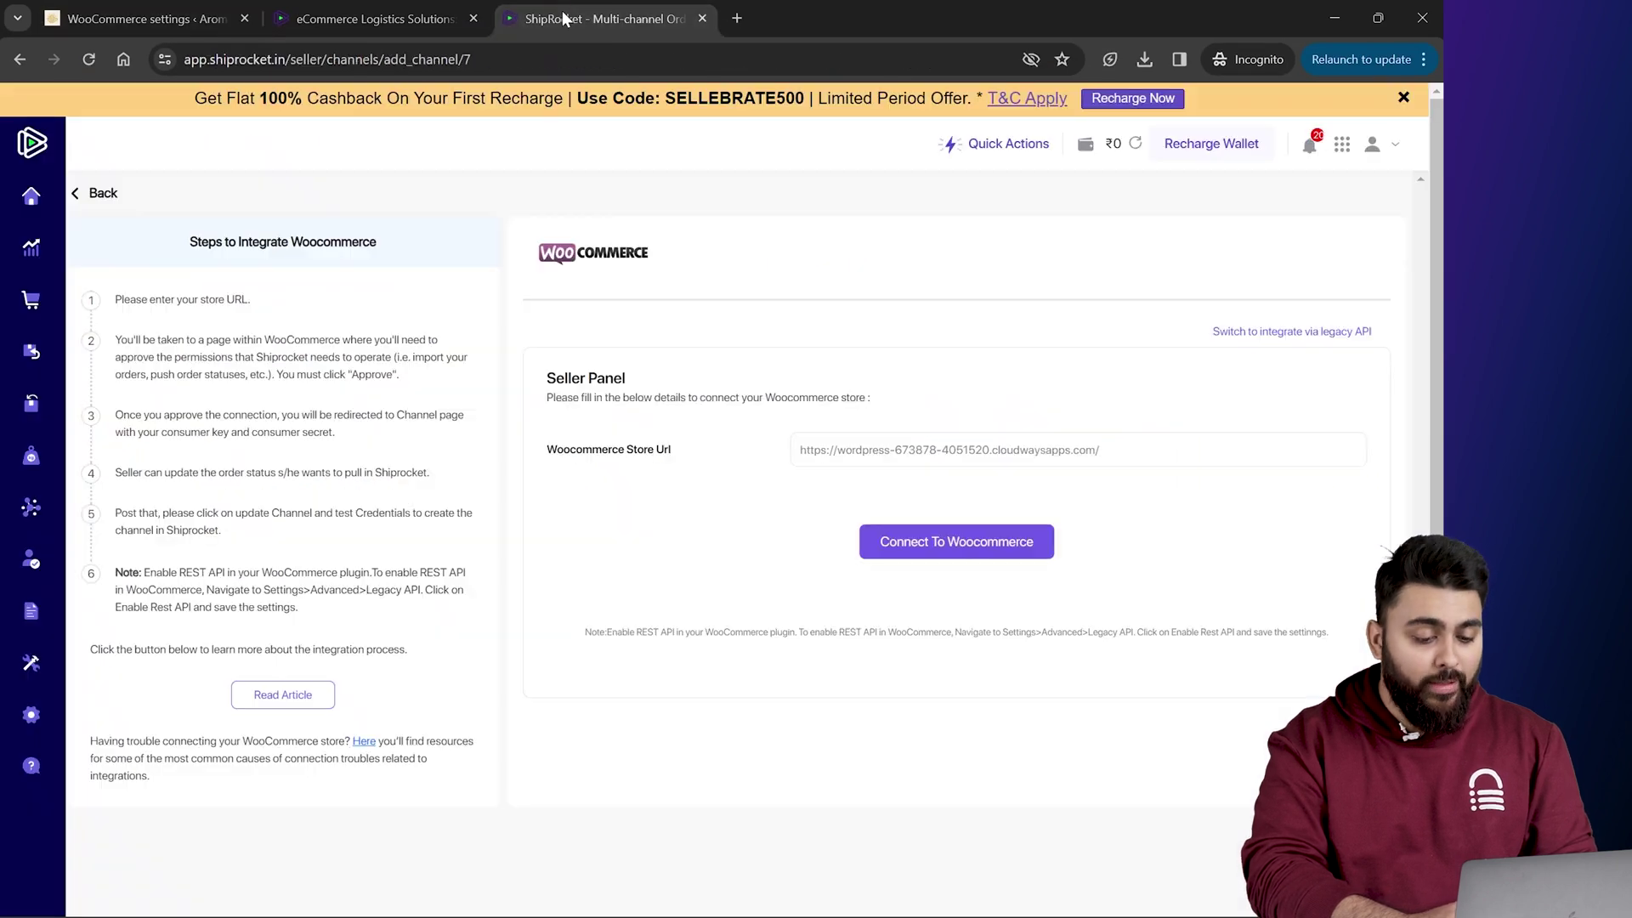
Step: Connect and approve the WooCommerce store, set brand name 'Blogvault', and save the channel
{"action": "left_click", "coordinate": [965, 542]}
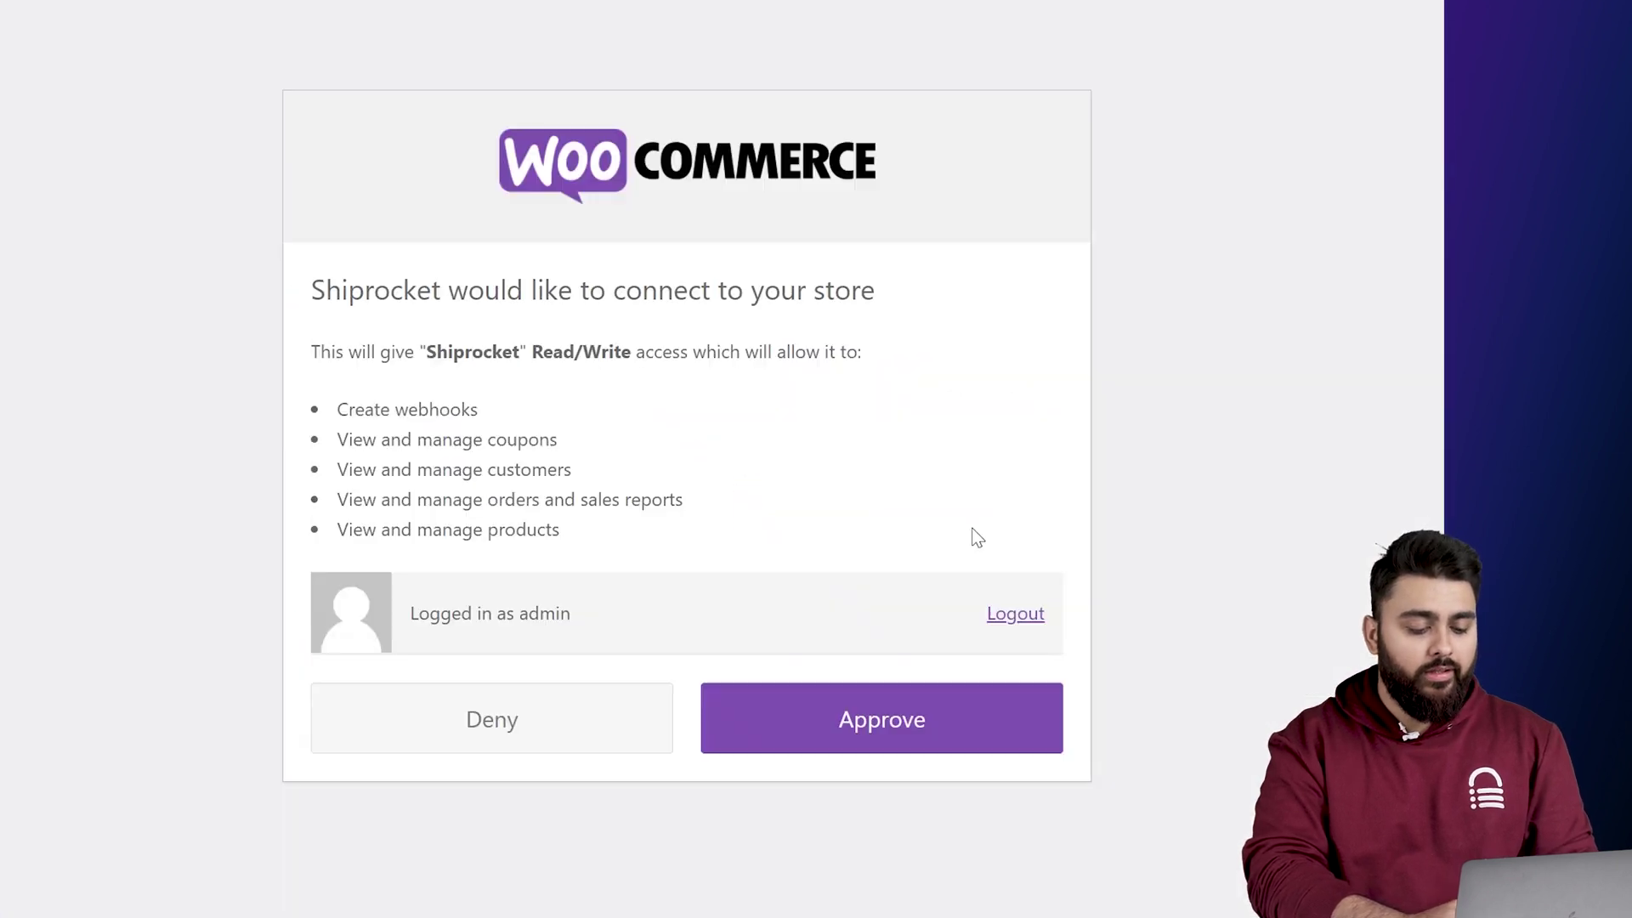
{"action": "left_click", "coordinate": [879, 702]}
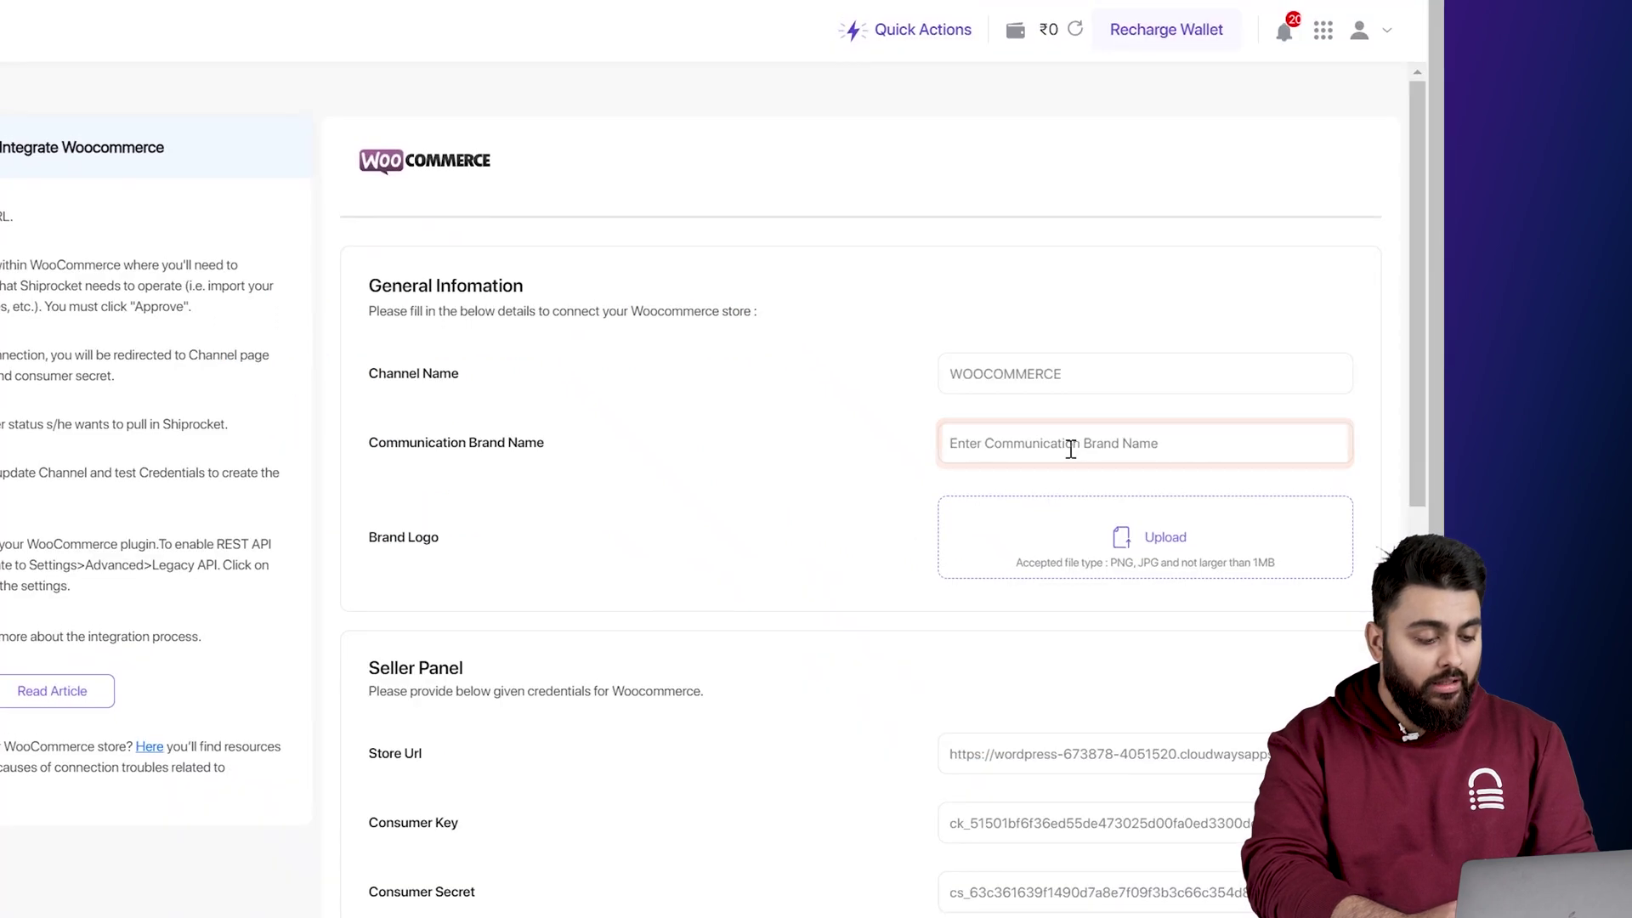
{"action": "left_click", "coordinate": [1067, 443]}
{"action": "type", "text": "Blog"}
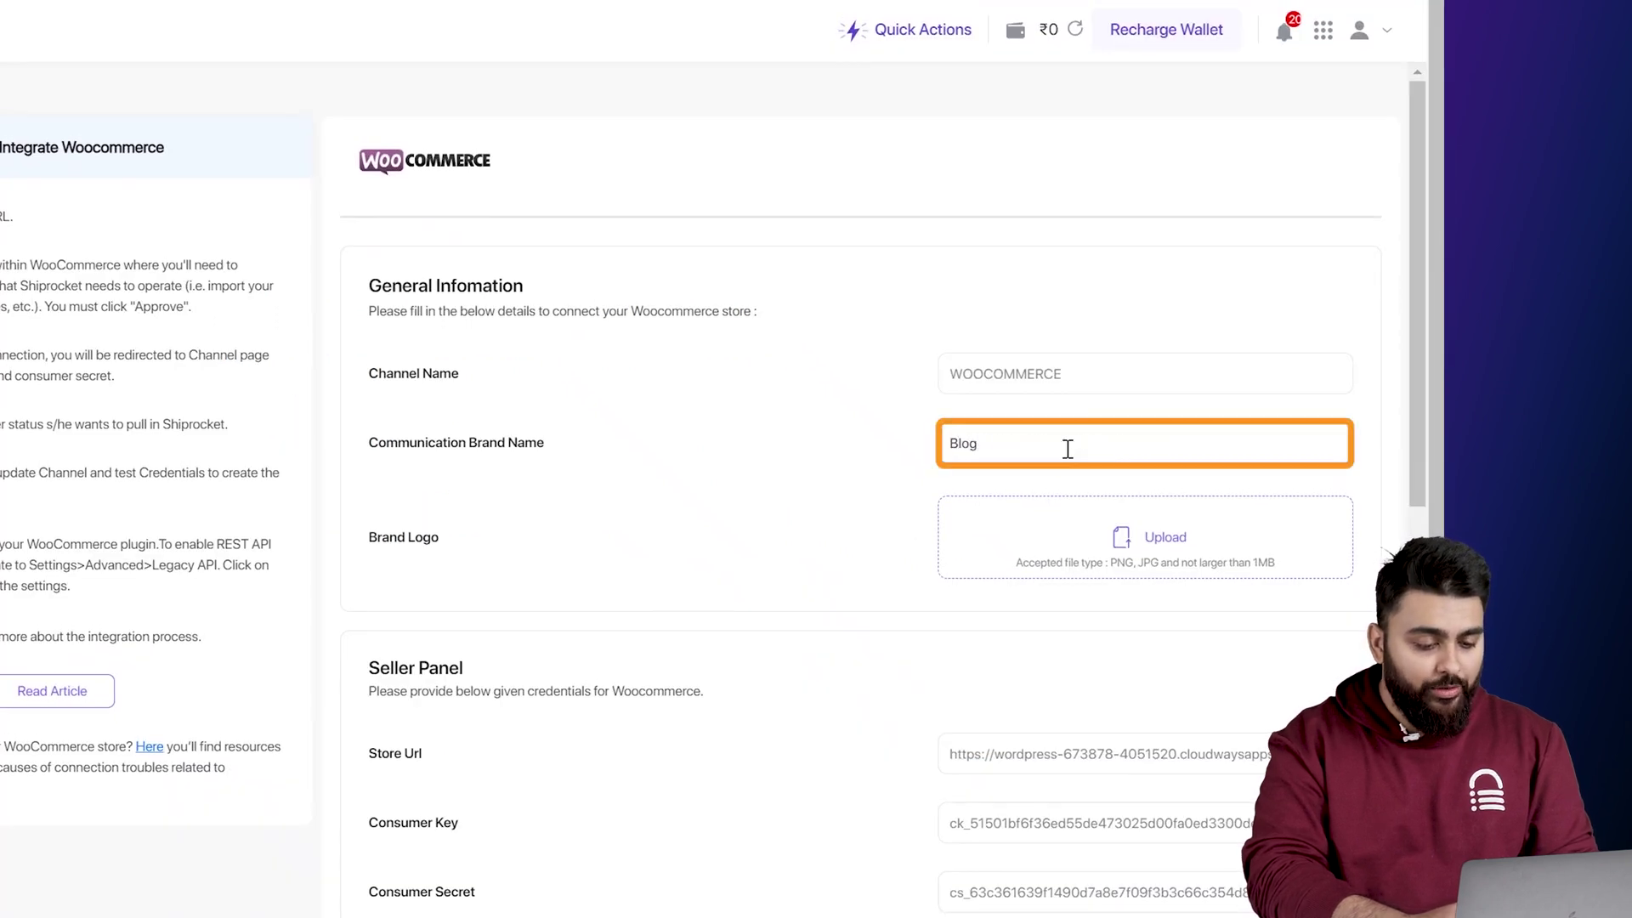
{"action": "type", "text": "vault"}
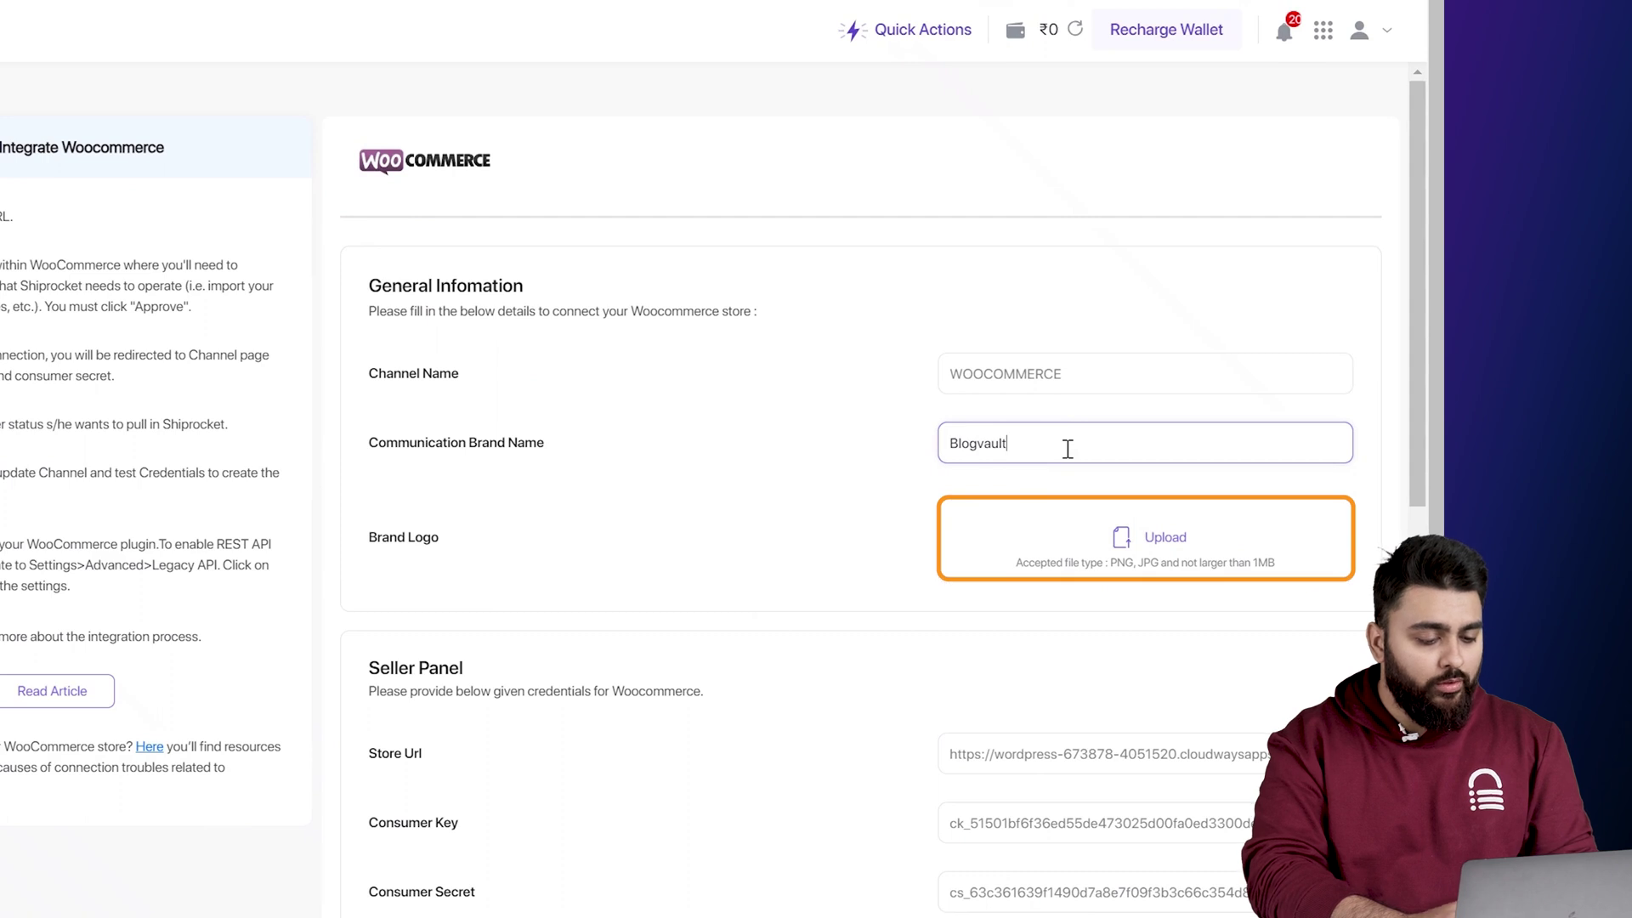
{"action": "scroll", "coordinate": [1068, 449], "scroll_direction": "down", "scroll_amount": 15}
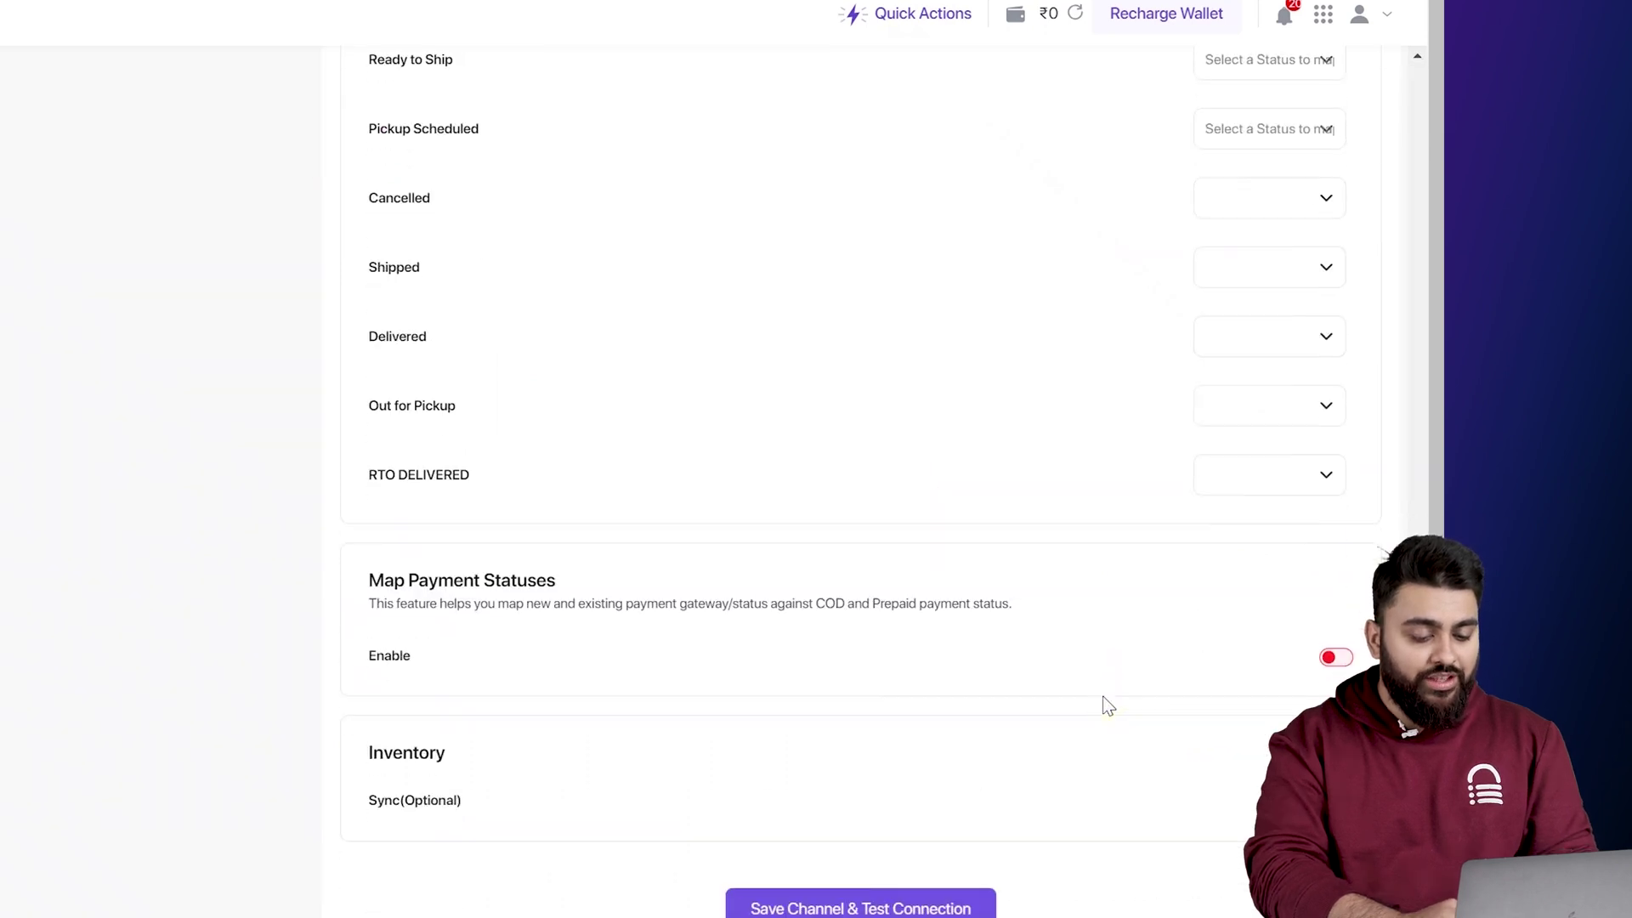
{"action": "left_click", "coordinate": [879, 885]}
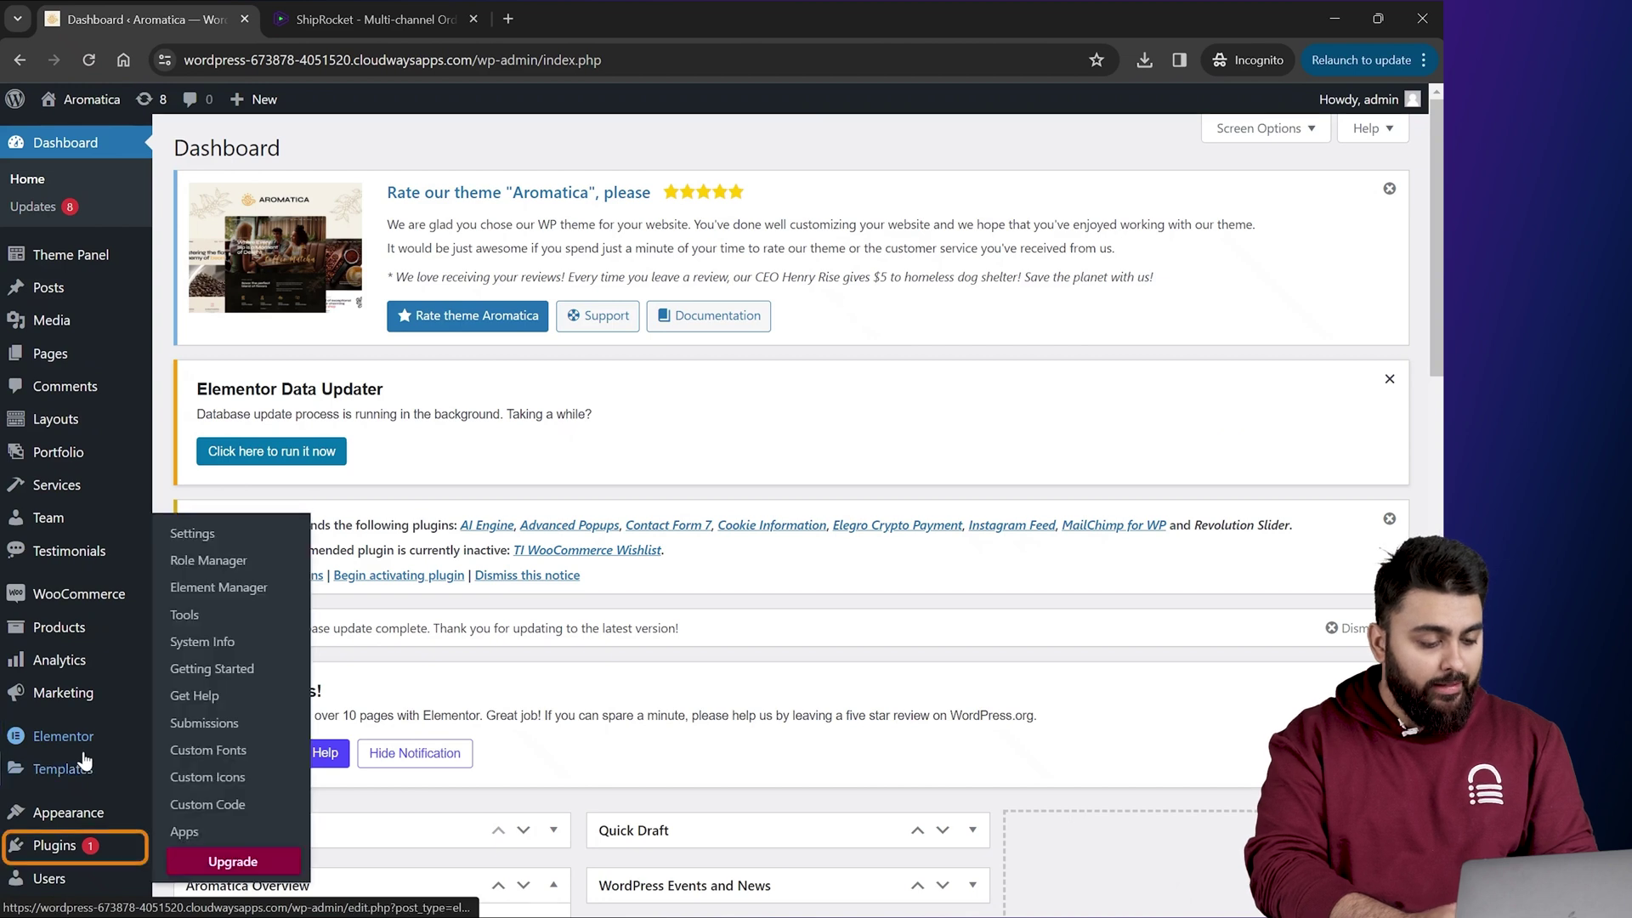
Step: Install and activate the Shiprocket plugin from Add New Plugin
{"action": "mouse_move", "coordinate": [73, 848]}
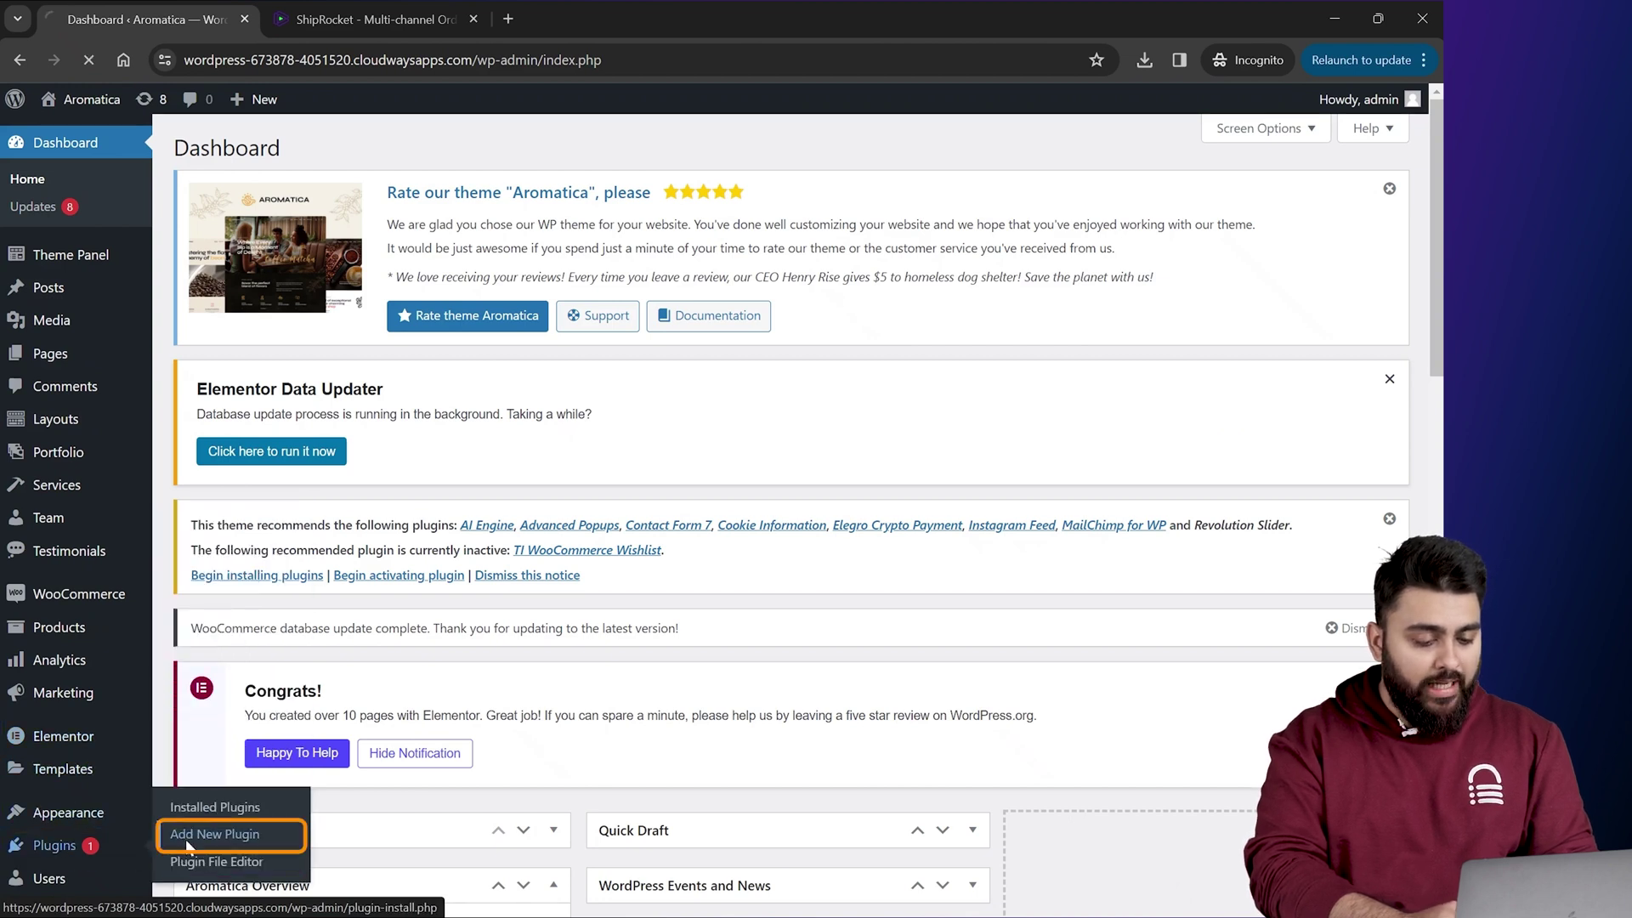
{"action": "left_click", "coordinate": [187, 841]}
{"action": "left_click", "coordinate": [1205, 304]}
{"action": "type", "text": "Shipro"}
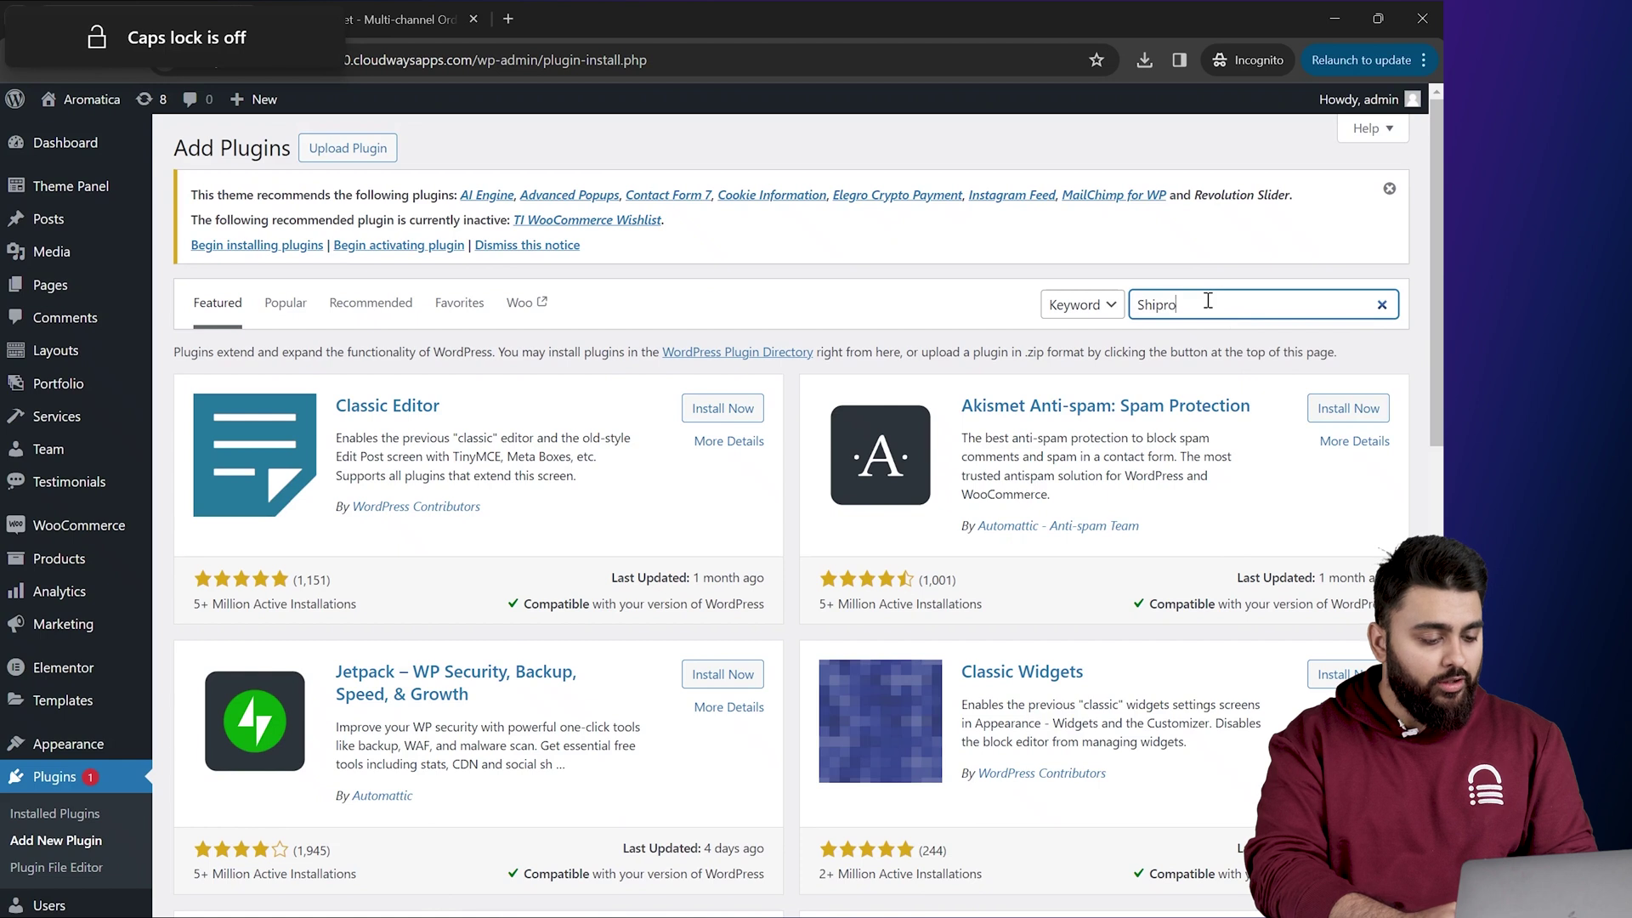
{"action": "type", "text": "cket"}
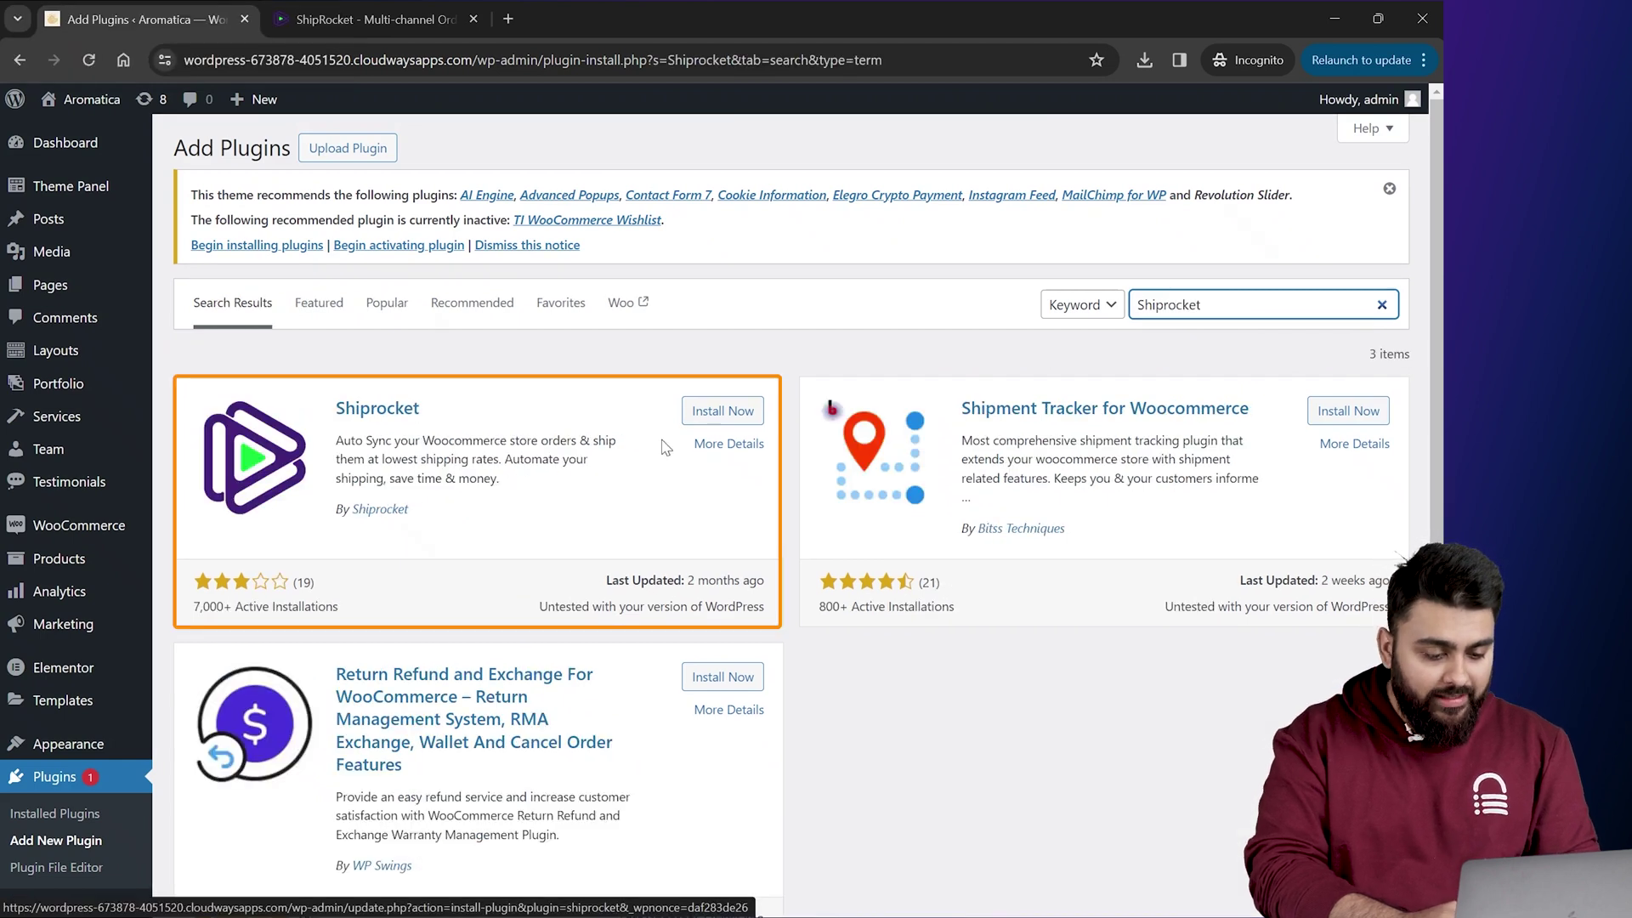
{"action": "left_click", "coordinate": [713, 412]}
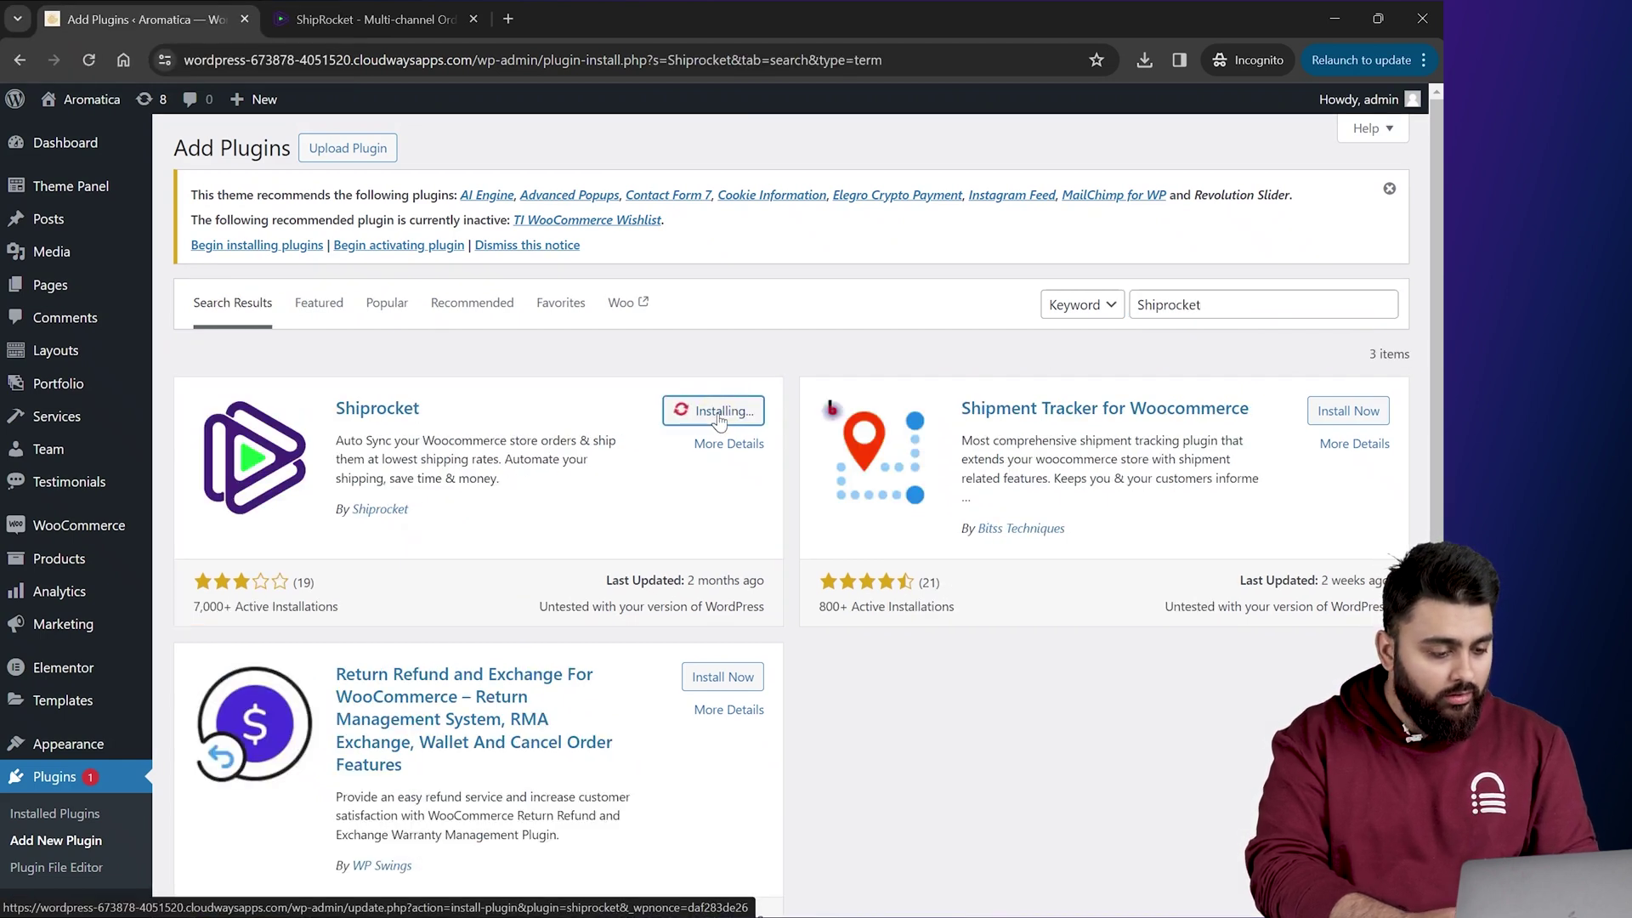
{"action": "left_click", "coordinate": [714, 411]}
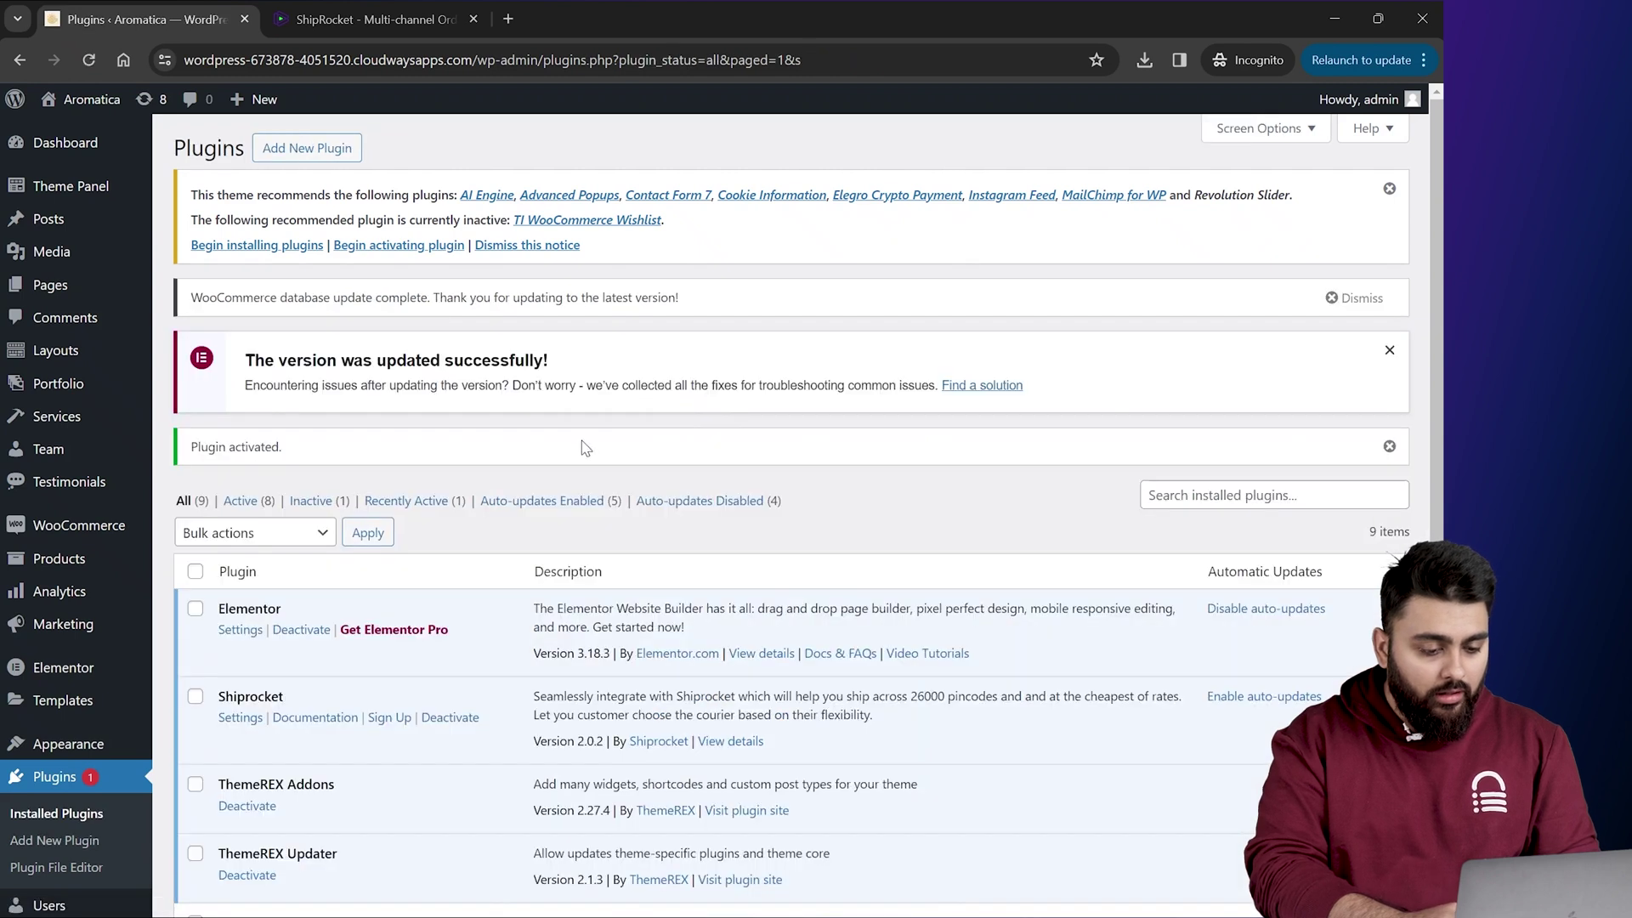
Step: Enable Shiprocket realtime rates, confirm the alert, and turn on shipping debug mode
{"action": "left_click", "coordinate": [241, 720]}
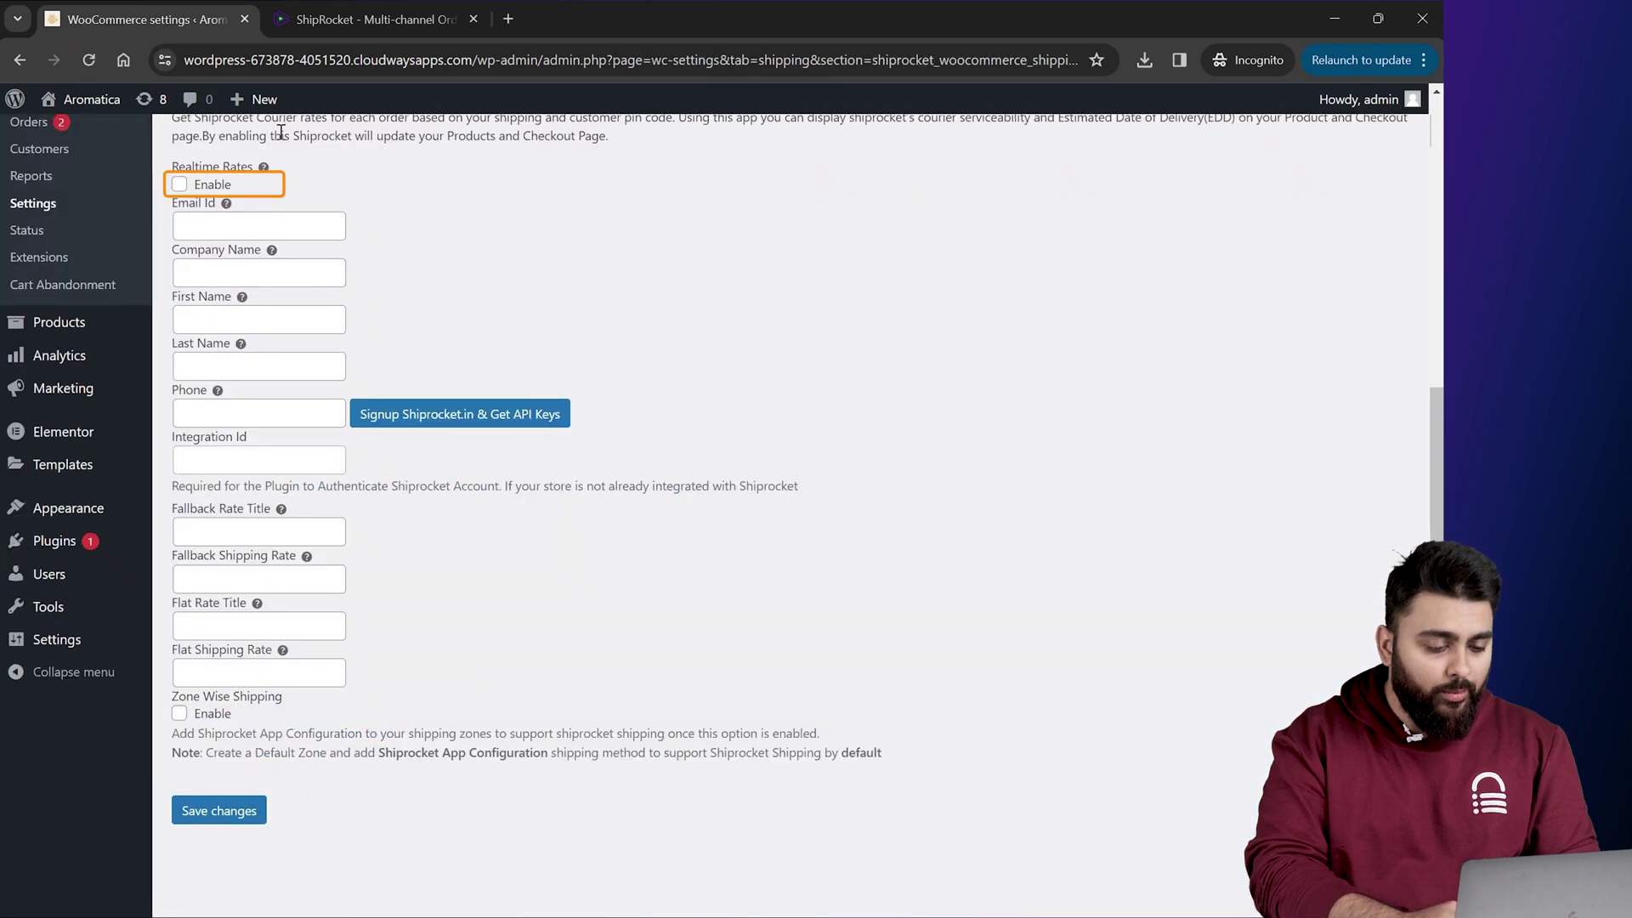
{"action": "key", "text": "space"}
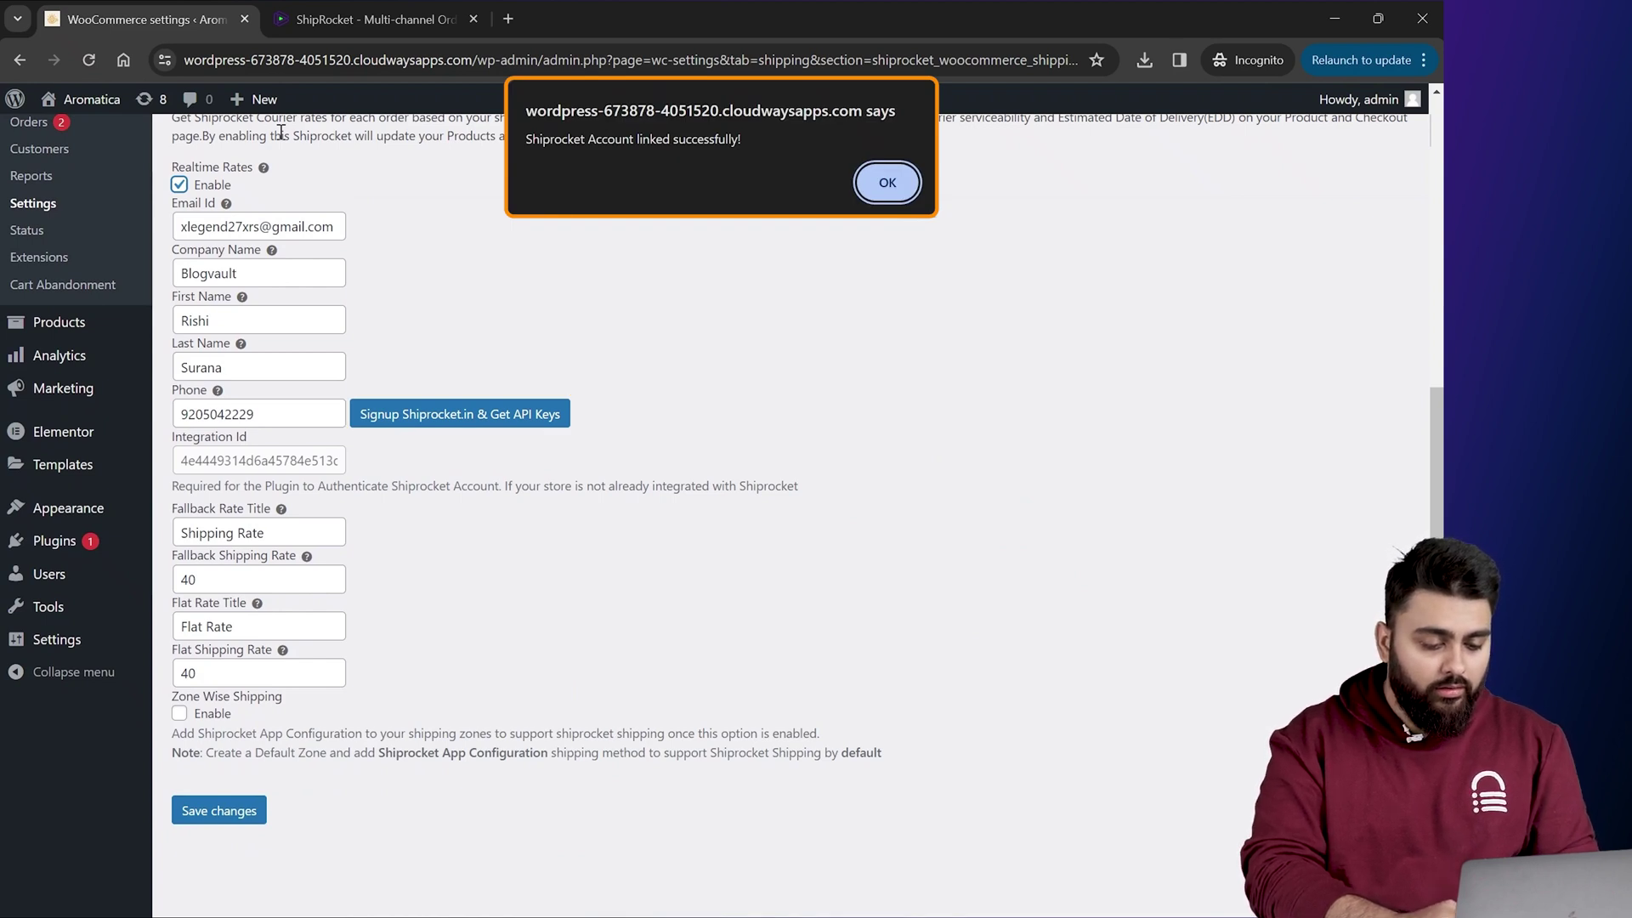
{"action": "key", "text": "Return"}
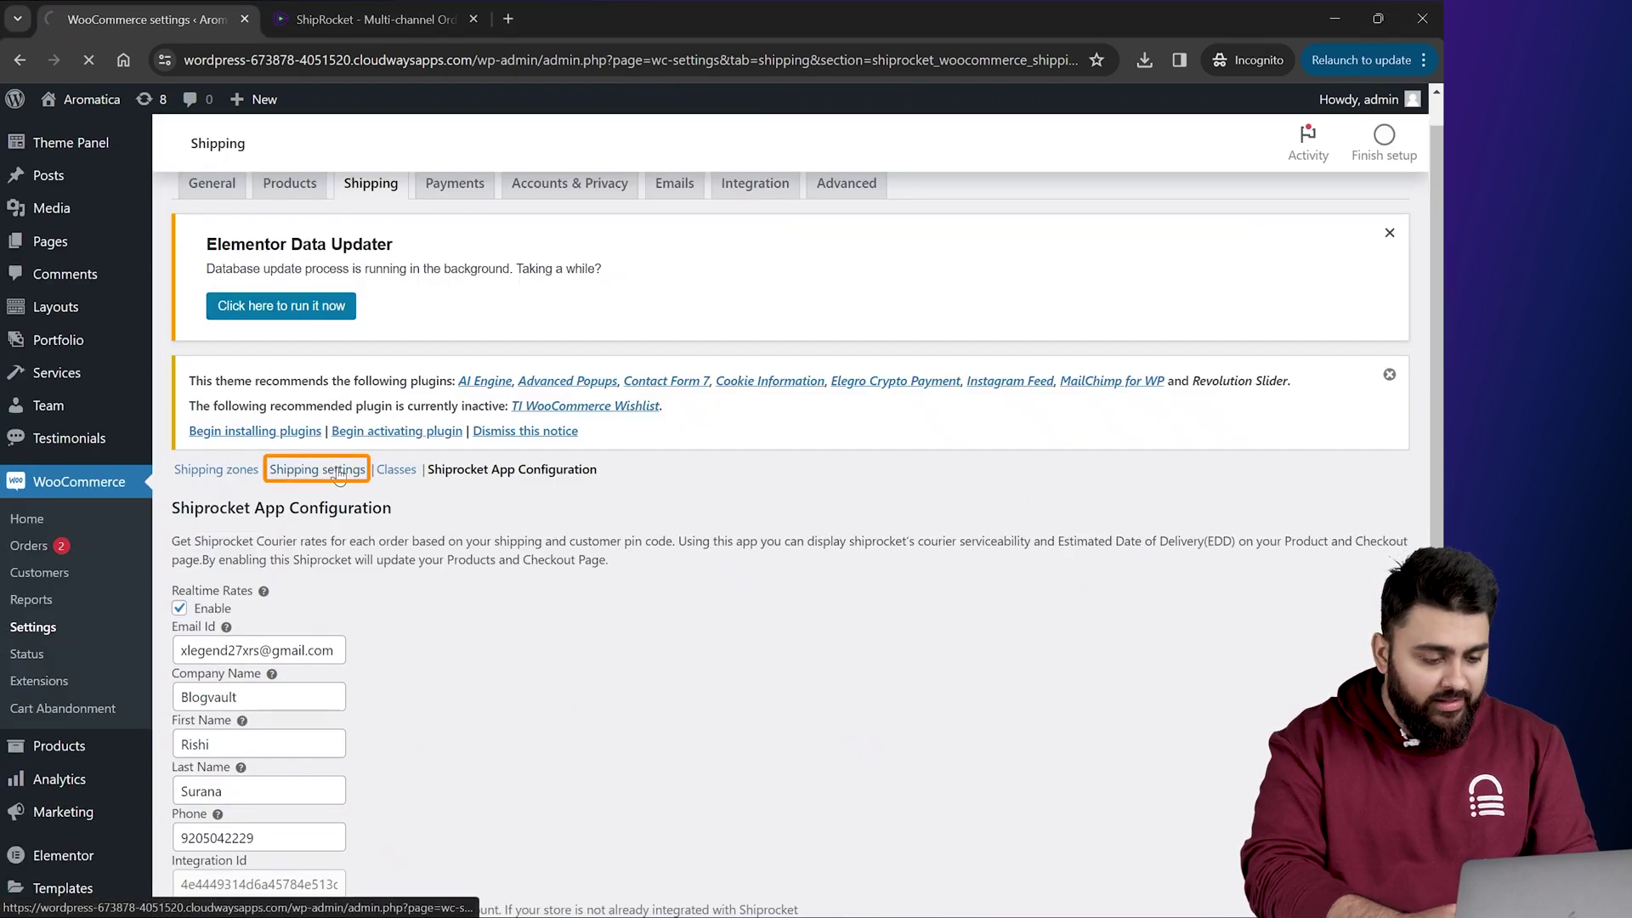
{"action": "left_click", "coordinate": [338, 477]}
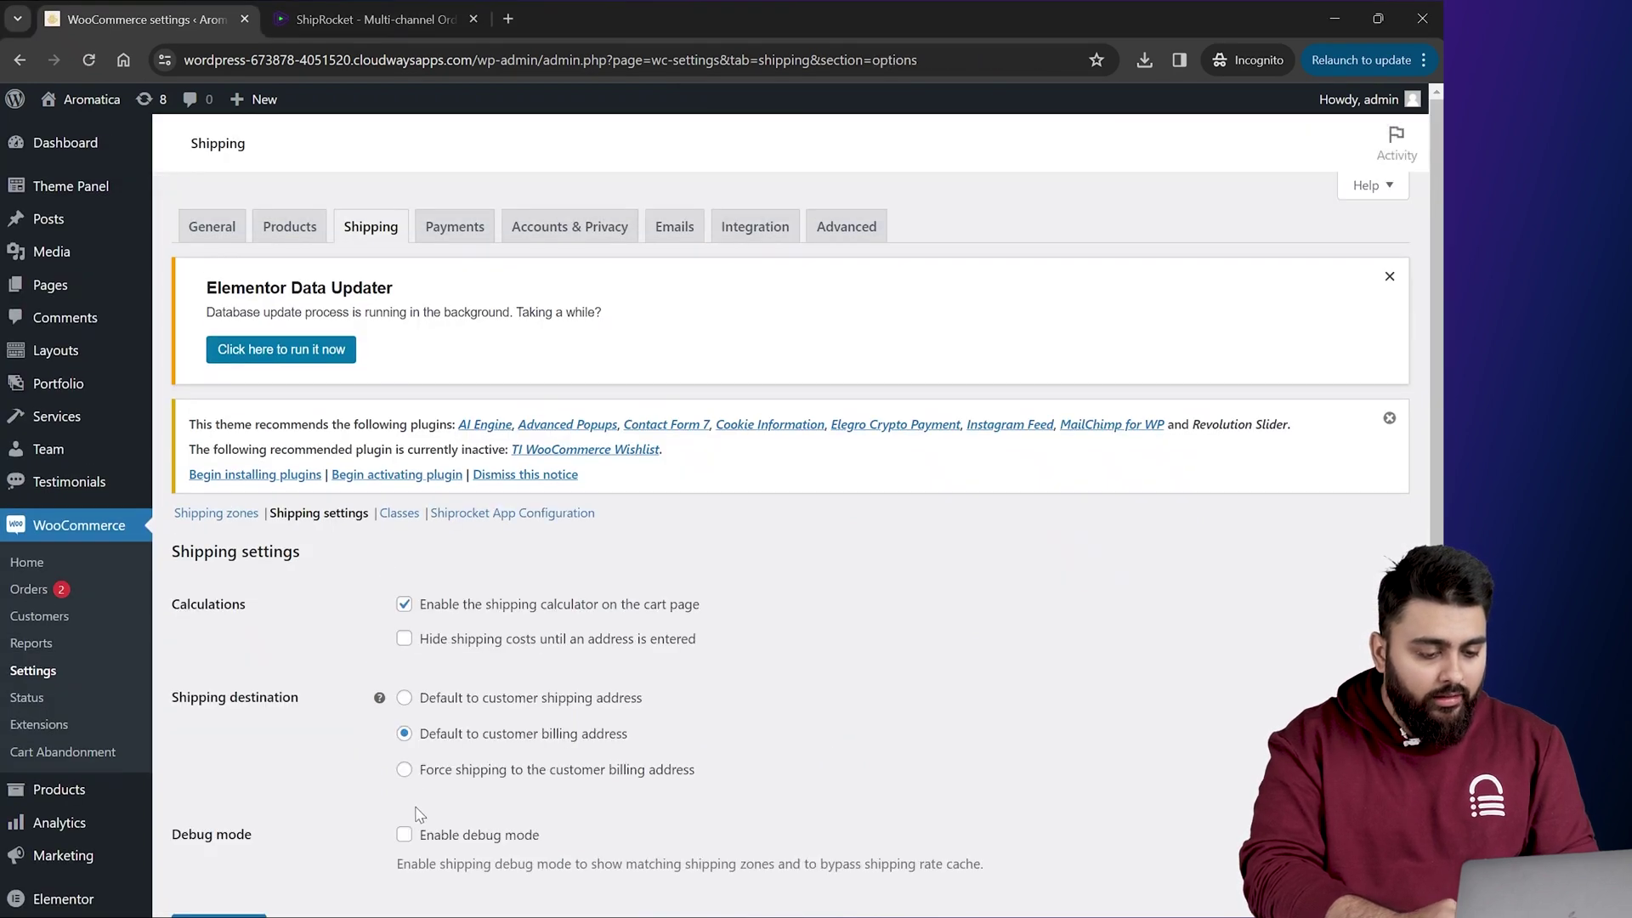
{"action": "left_click", "coordinate": [406, 836]}
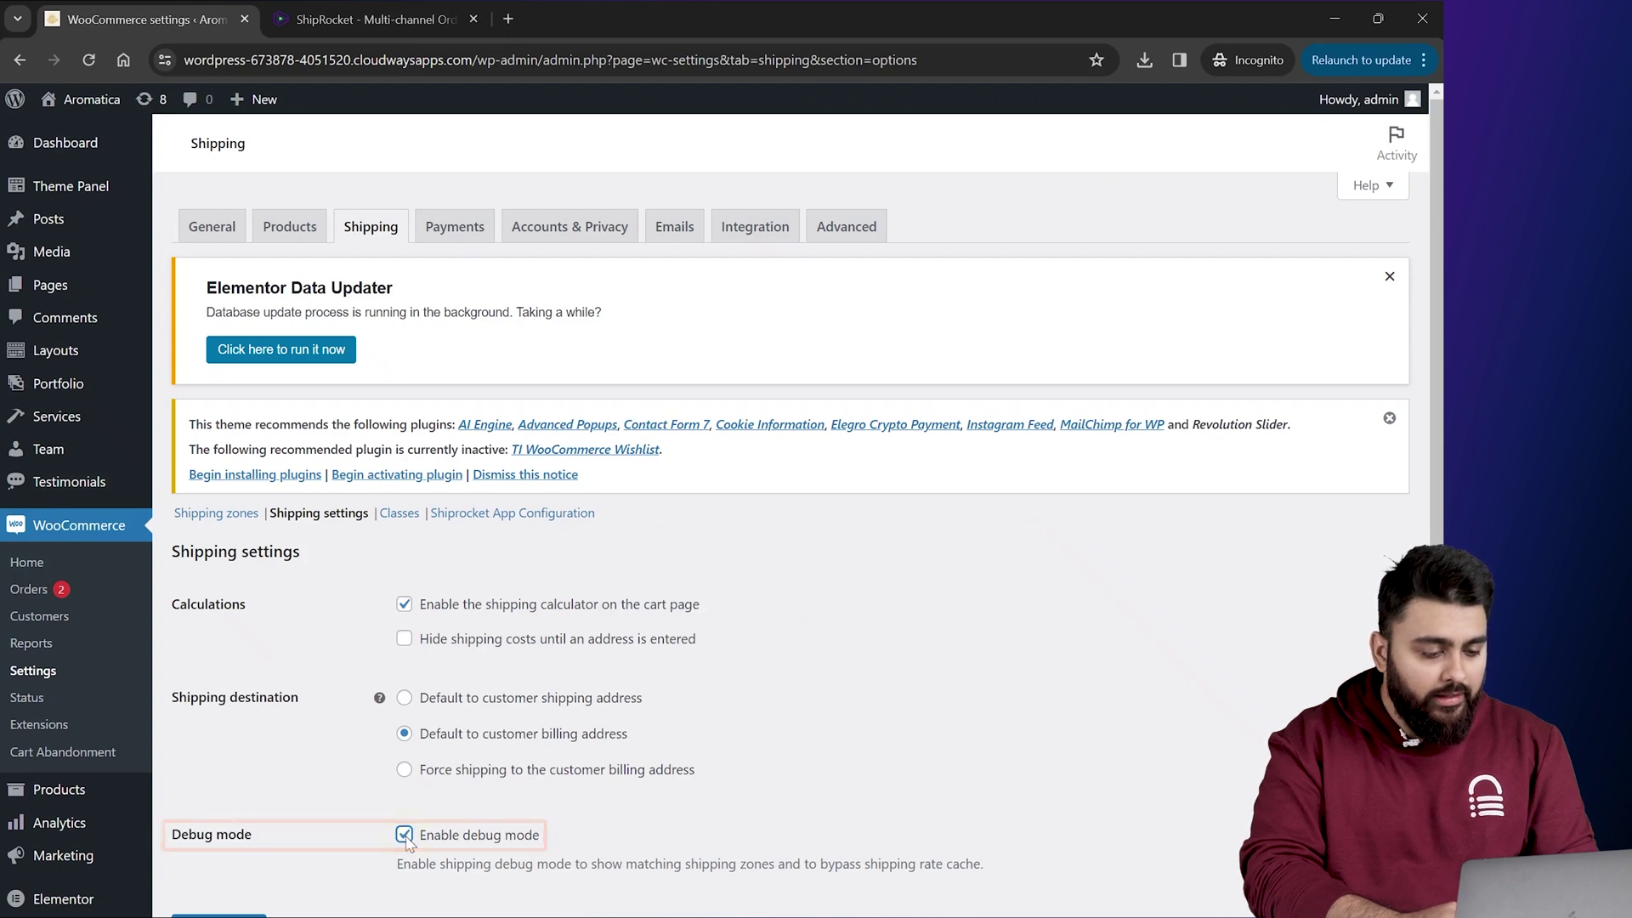
{"action": "scroll", "coordinate": [357, 829], "scroll_direction": "down", "scroll_amount": 2}
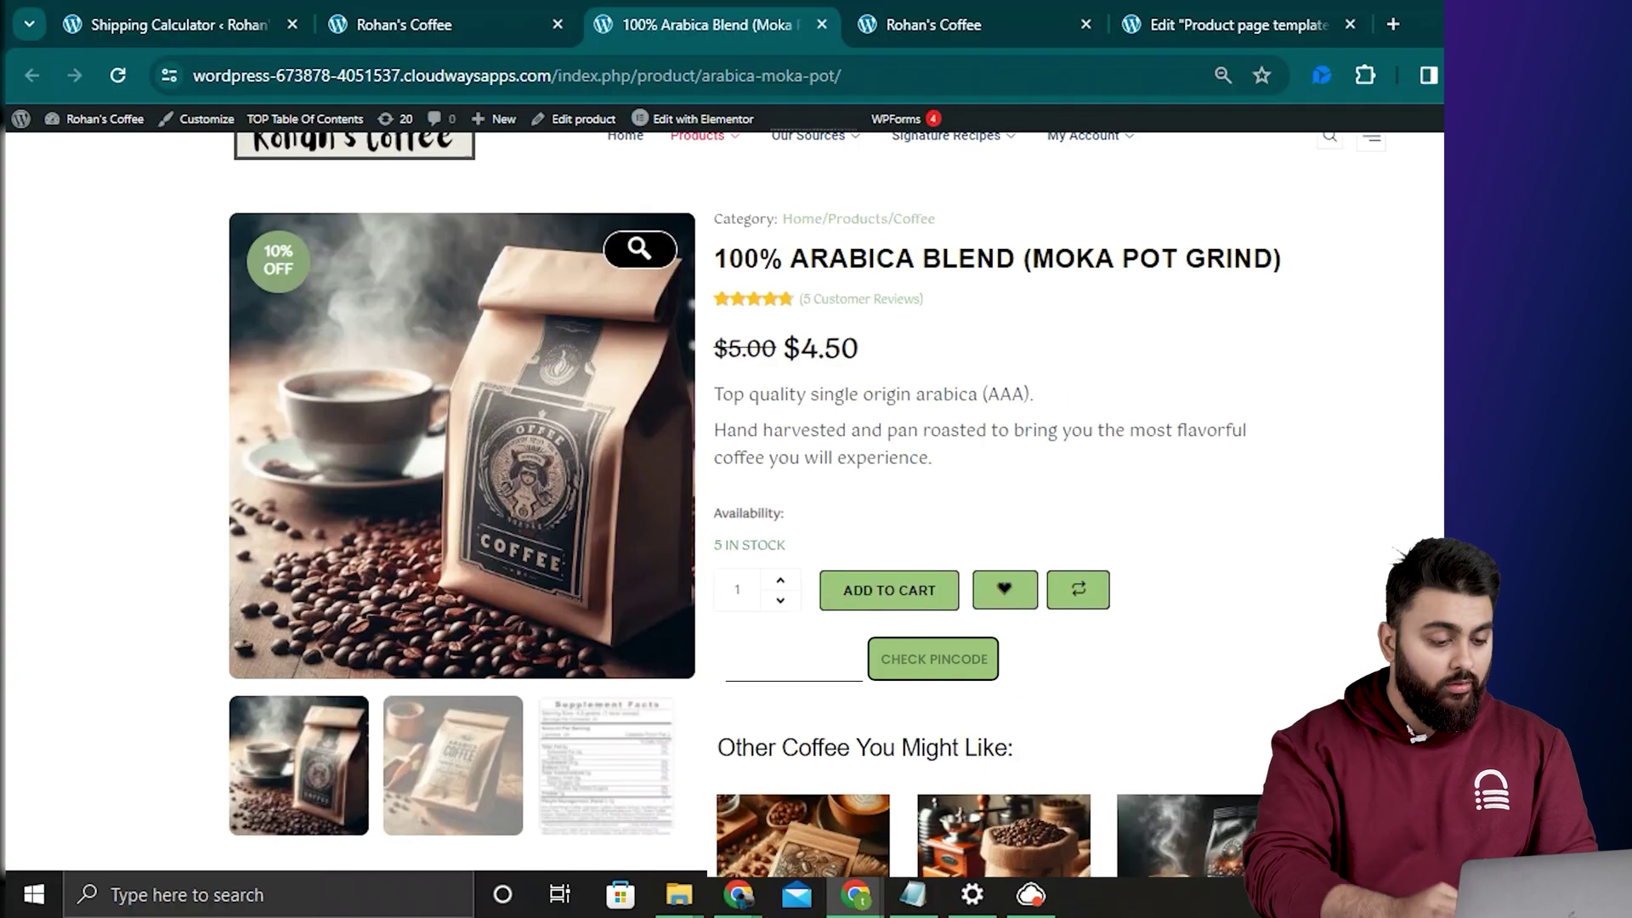
Step: Check pincode 560038 and get the Mar 24, 2024 delivery estimate
{"action": "type", "text": "560038"}
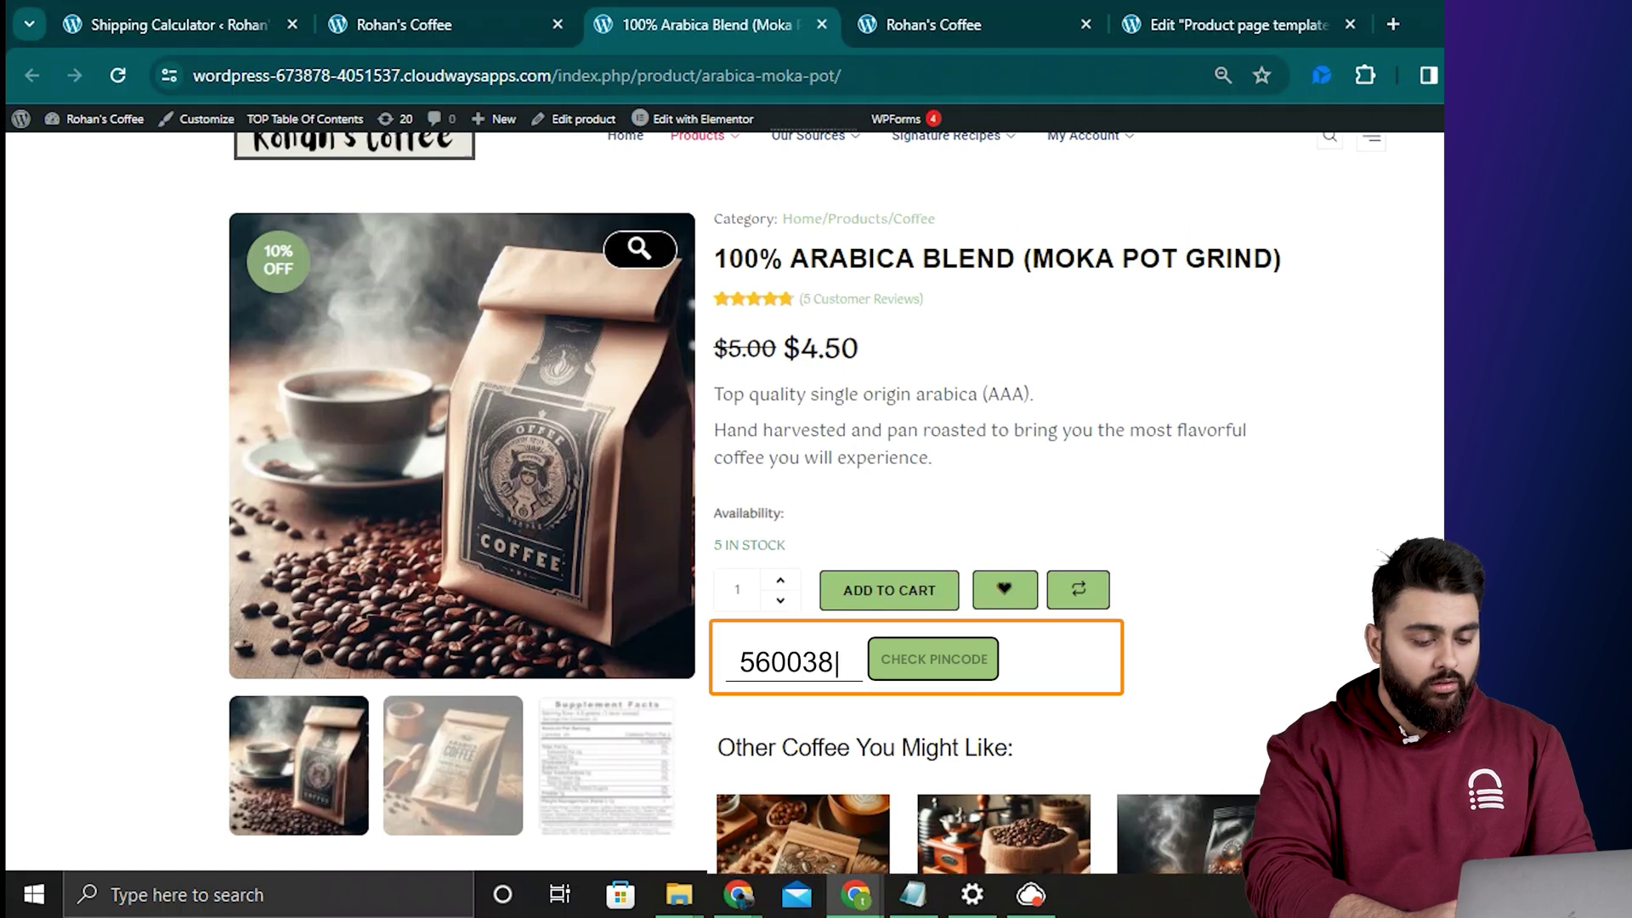
{"action": "left_click", "coordinate": [956, 667]}
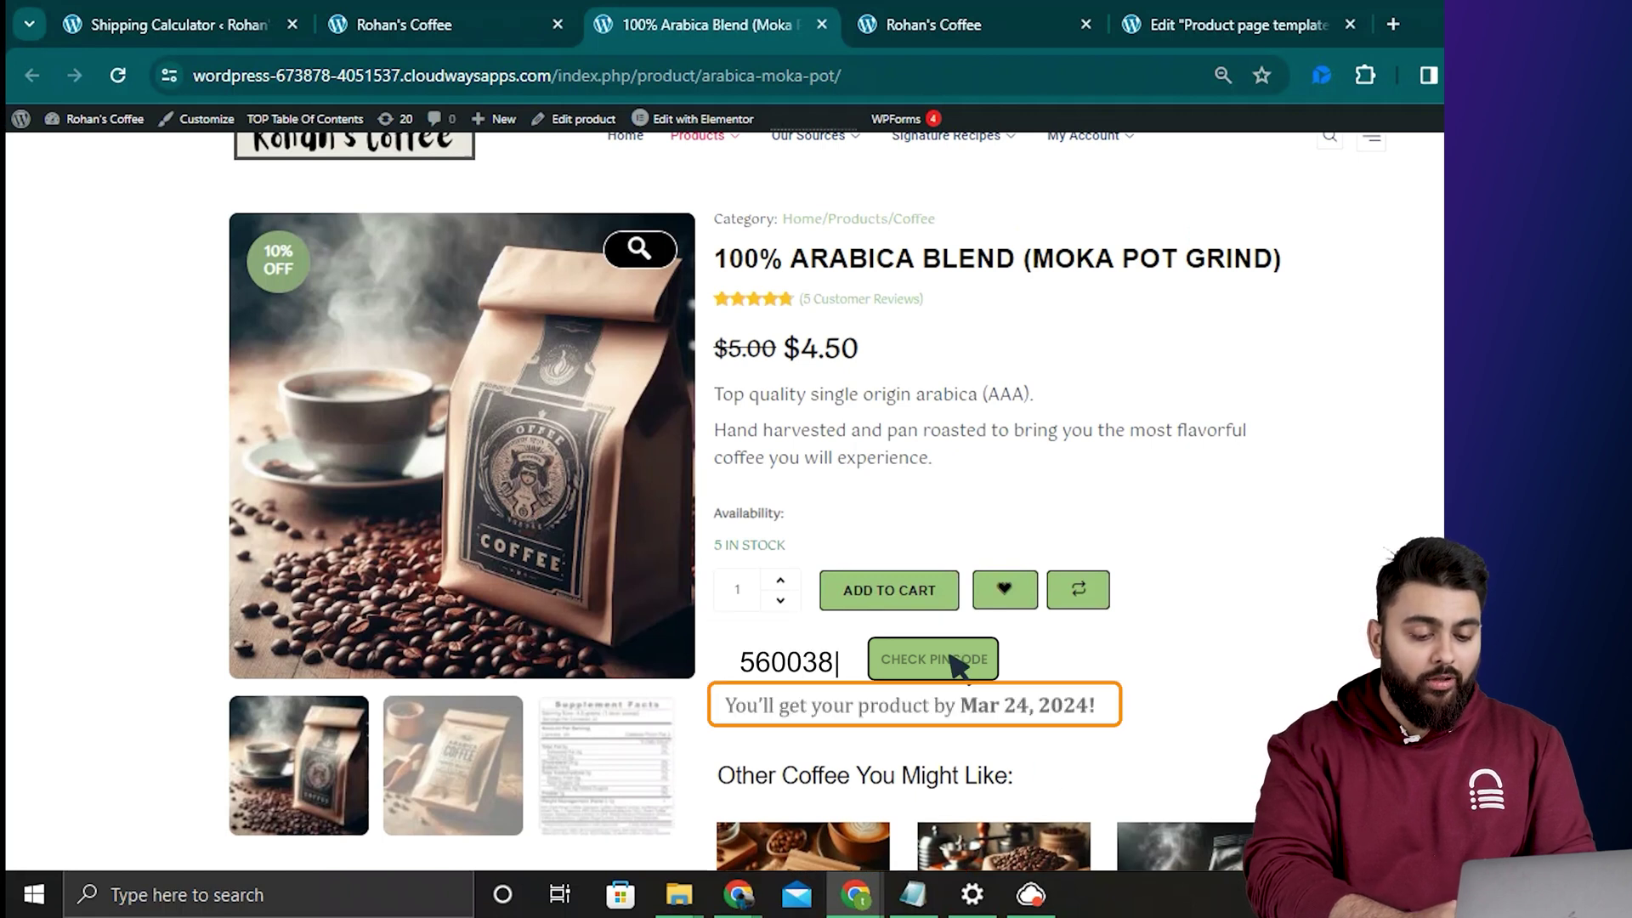